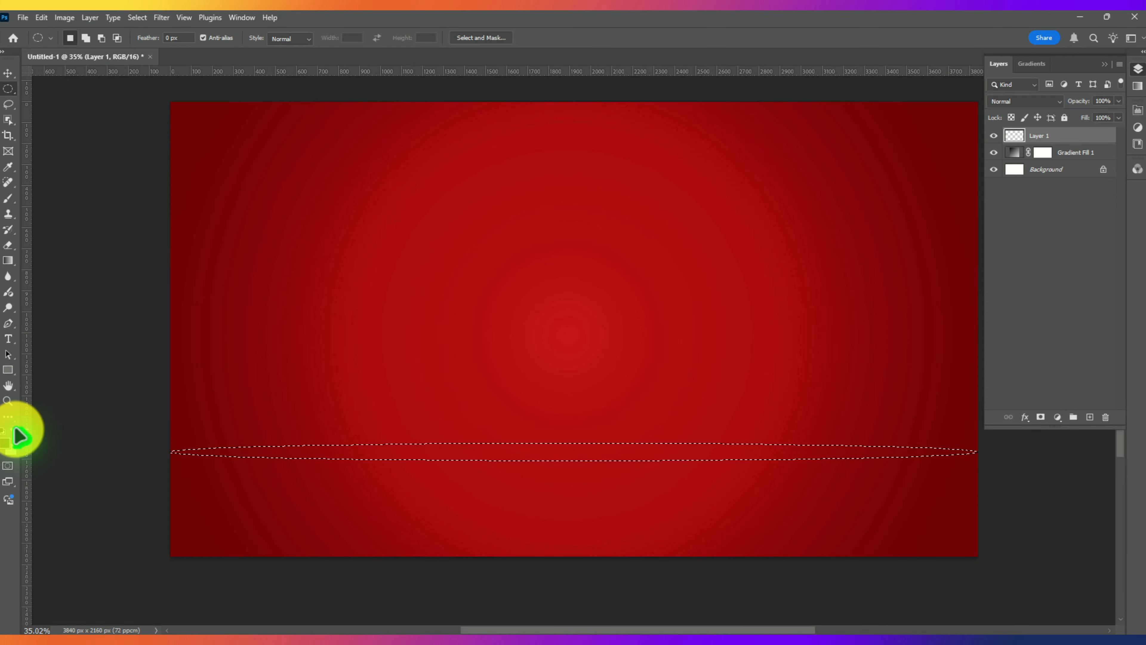
- Fill the flat elliptical selection on Layer 1 with the light grey background color and soften it with a Gaussian Blur of about 42.9 px
key(ctrl+BackSpace)
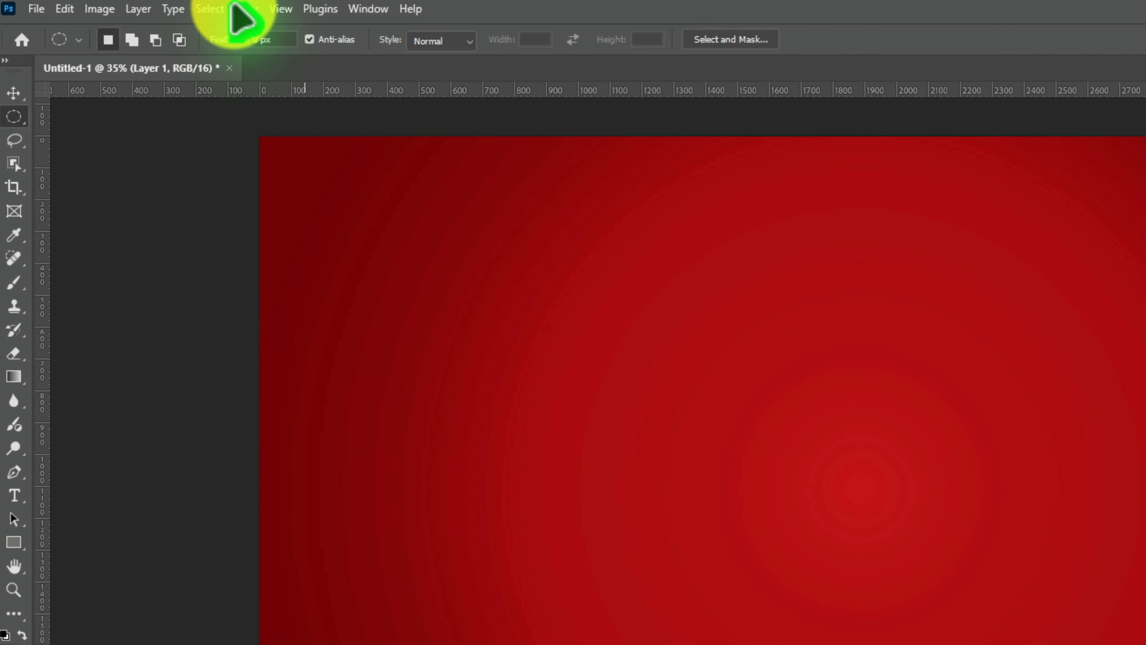
click(161, 17)
mouse_move(270, 227)
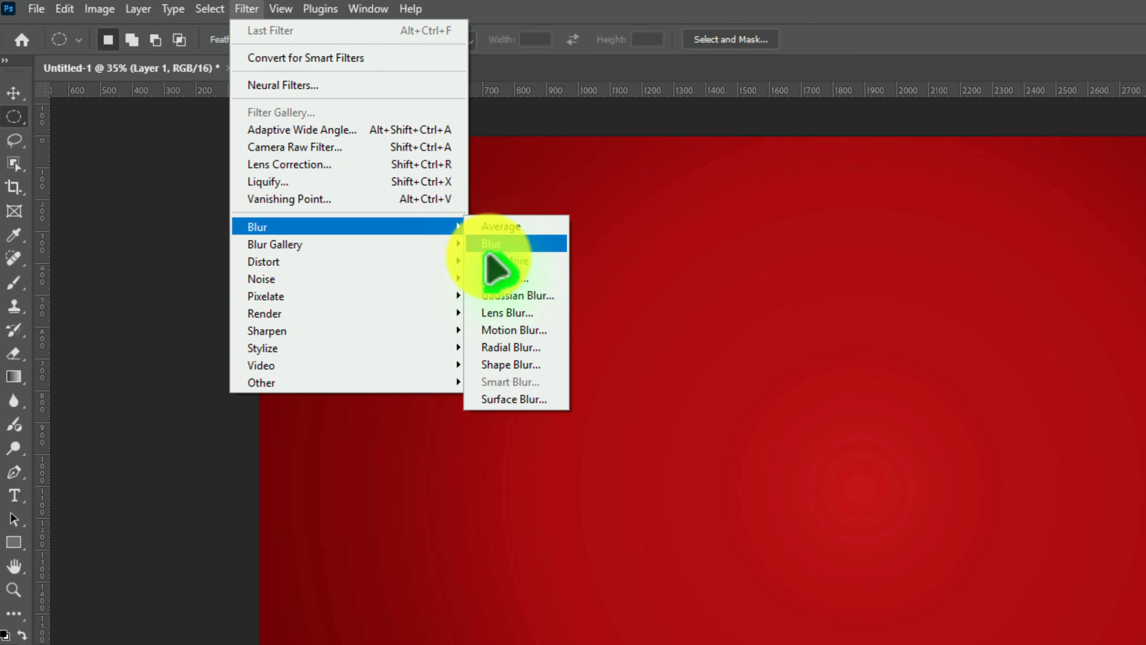
click(503, 293)
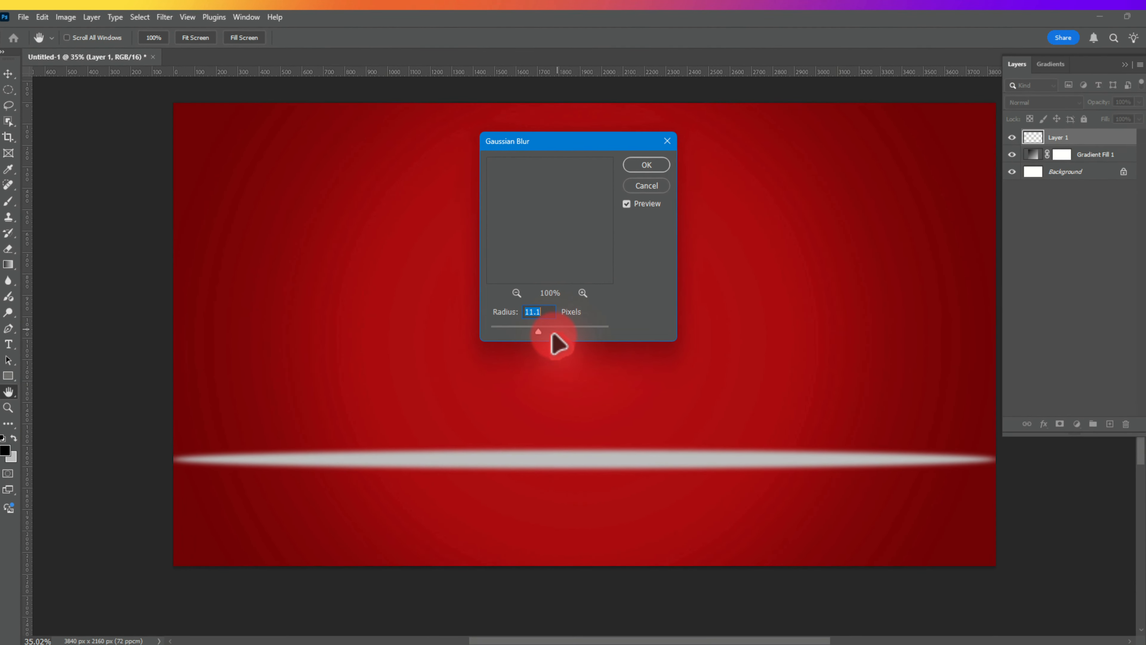
drag(546, 325, 541, 323)
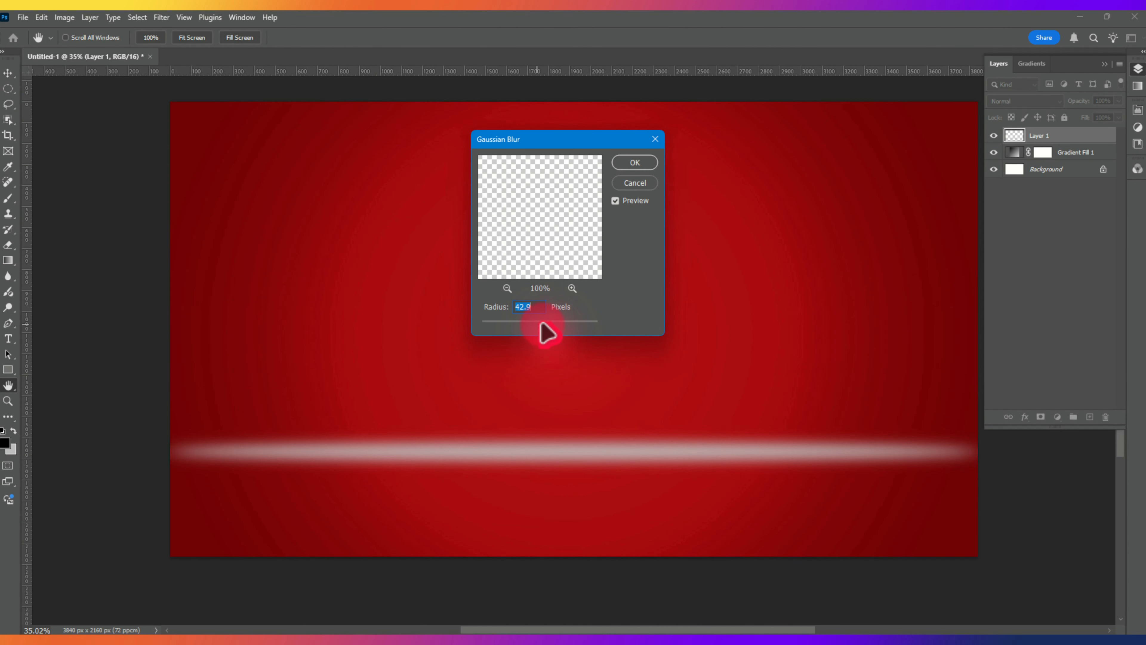
click(634, 163)
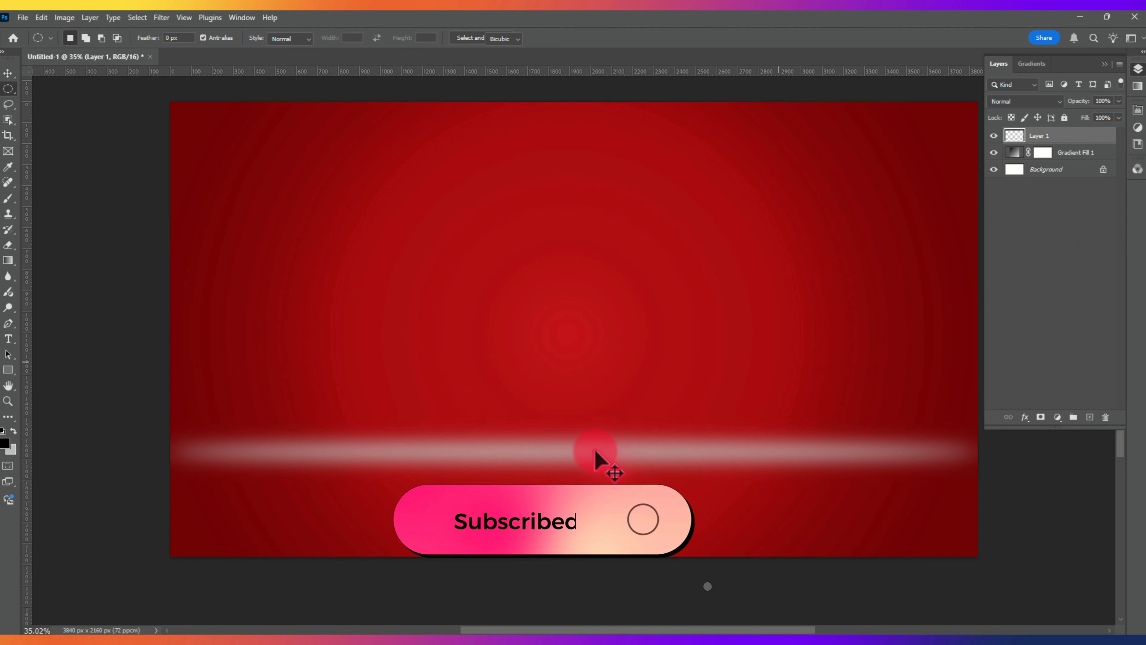
- Warp the blurred band, bulging its upper middle slightly and pulling all four corners inward vertically so that both ends taper
key(ctrl+t)
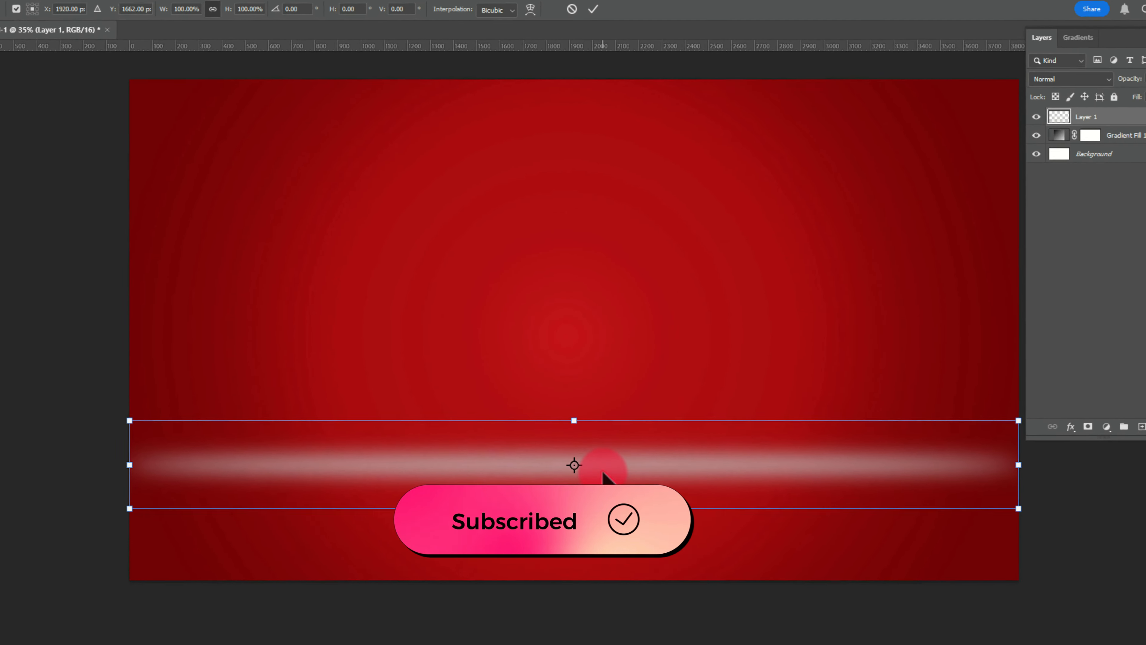
right_click(577, 454)
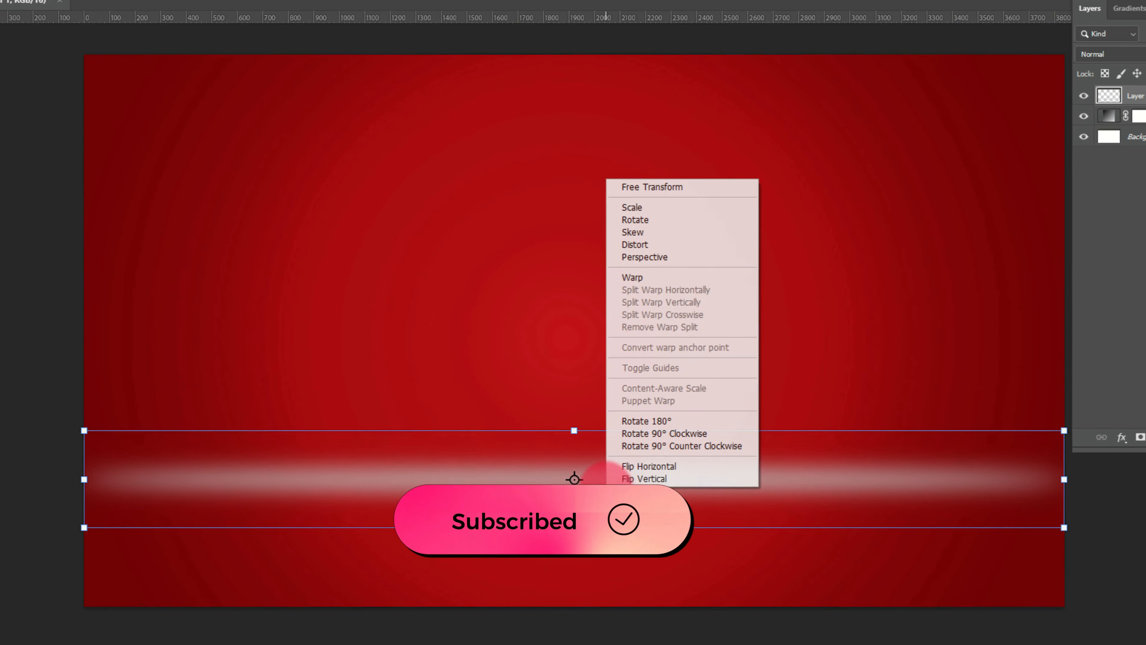
click(630, 284)
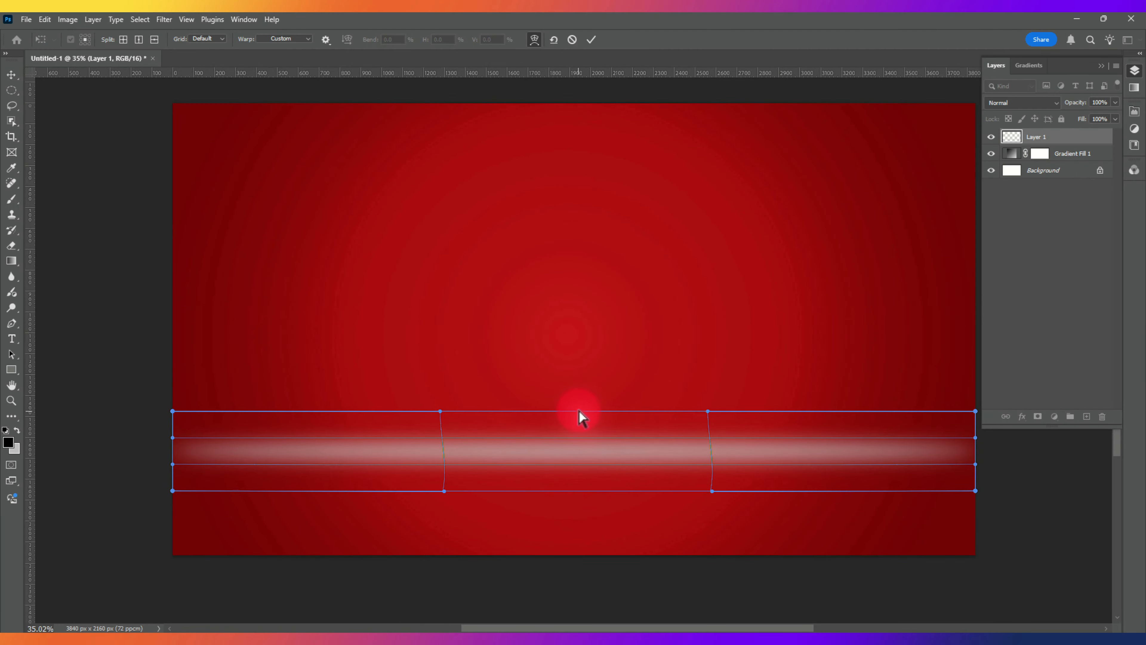
drag(578, 410, 578, 403)
drag(174, 491, 175, 476)
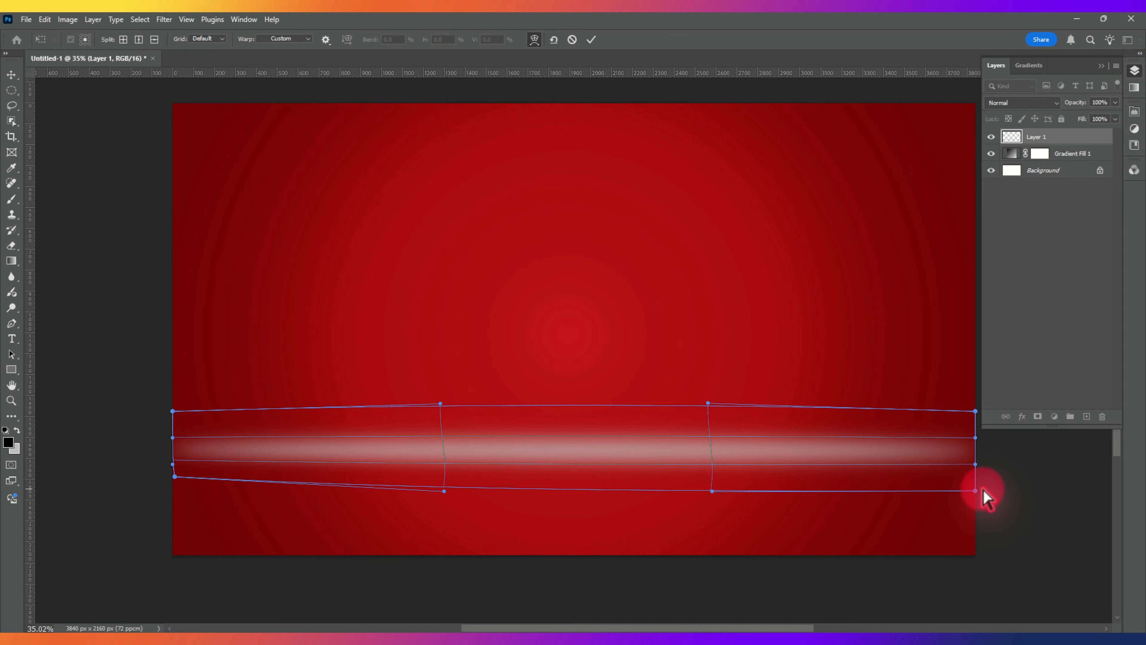
drag(983, 489, 977, 472)
drag(173, 412, 171, 429)
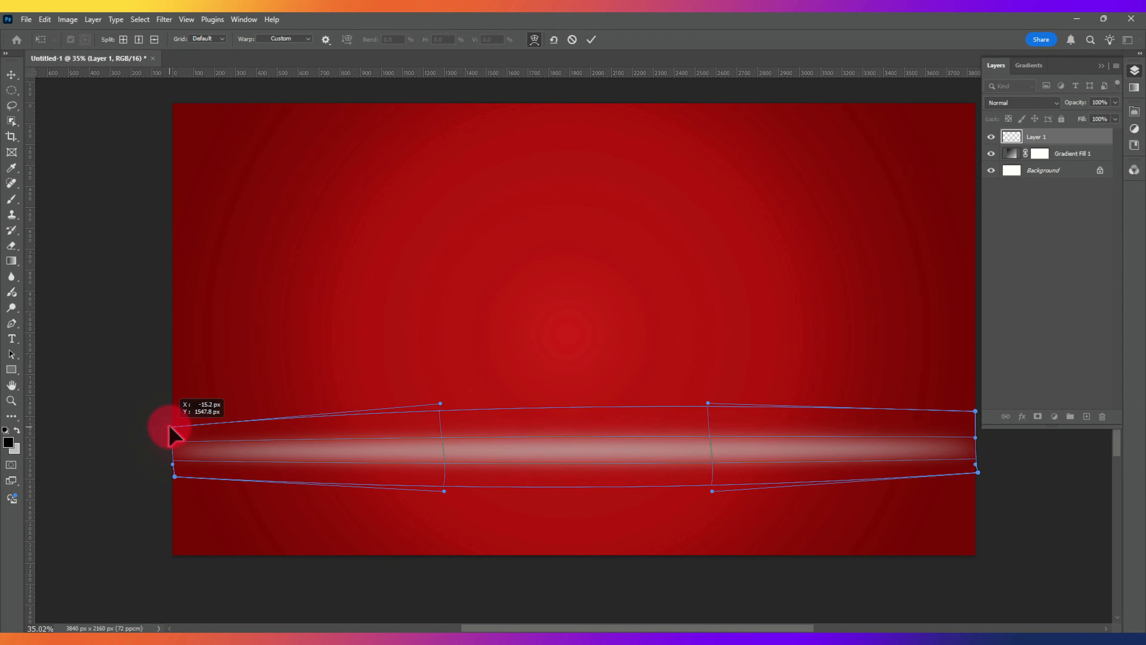
drag(975, 411, 976, 427)
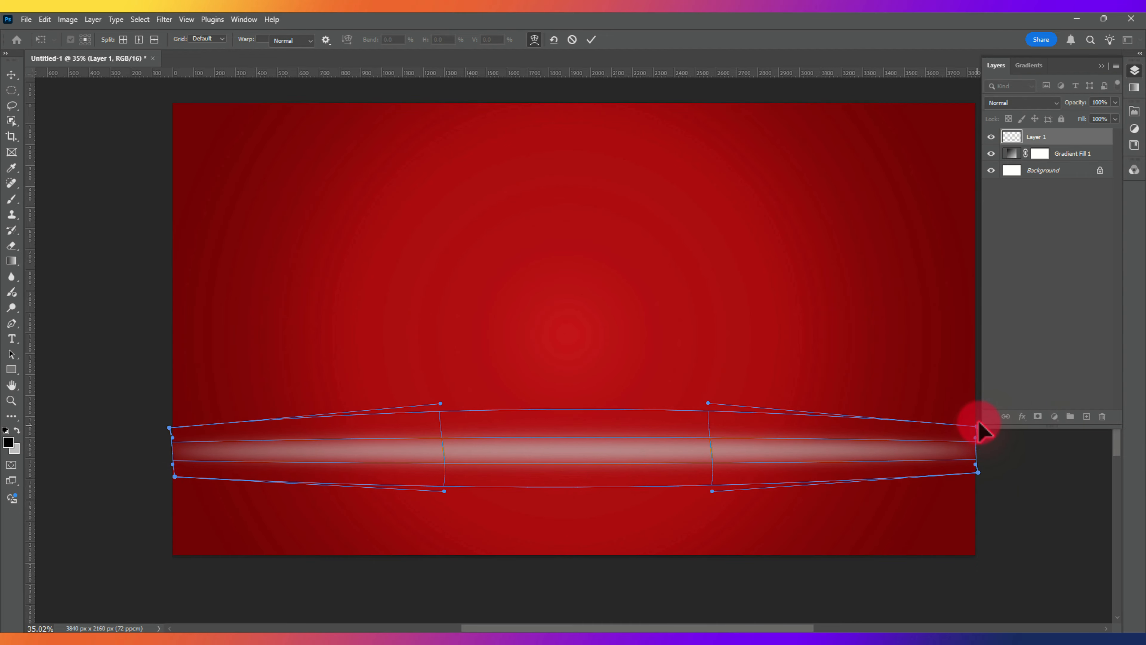
key(Return)
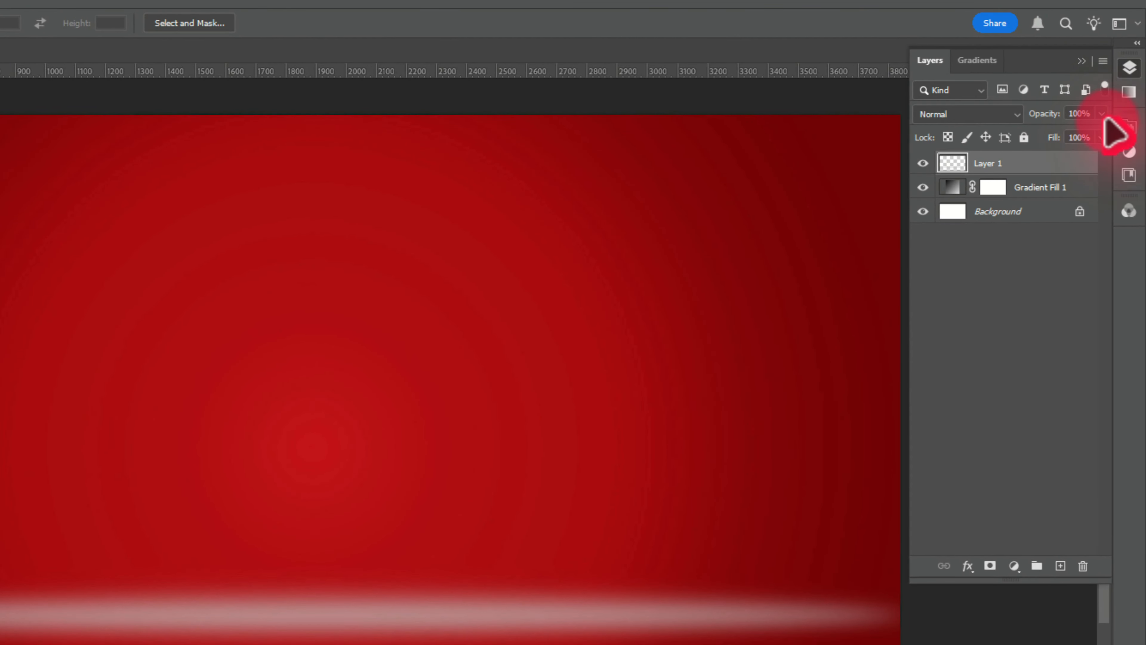
- Set Layer 1's blend mode to Soft Light and duplicate the layer to strengthen the glow
click(1003, 118)
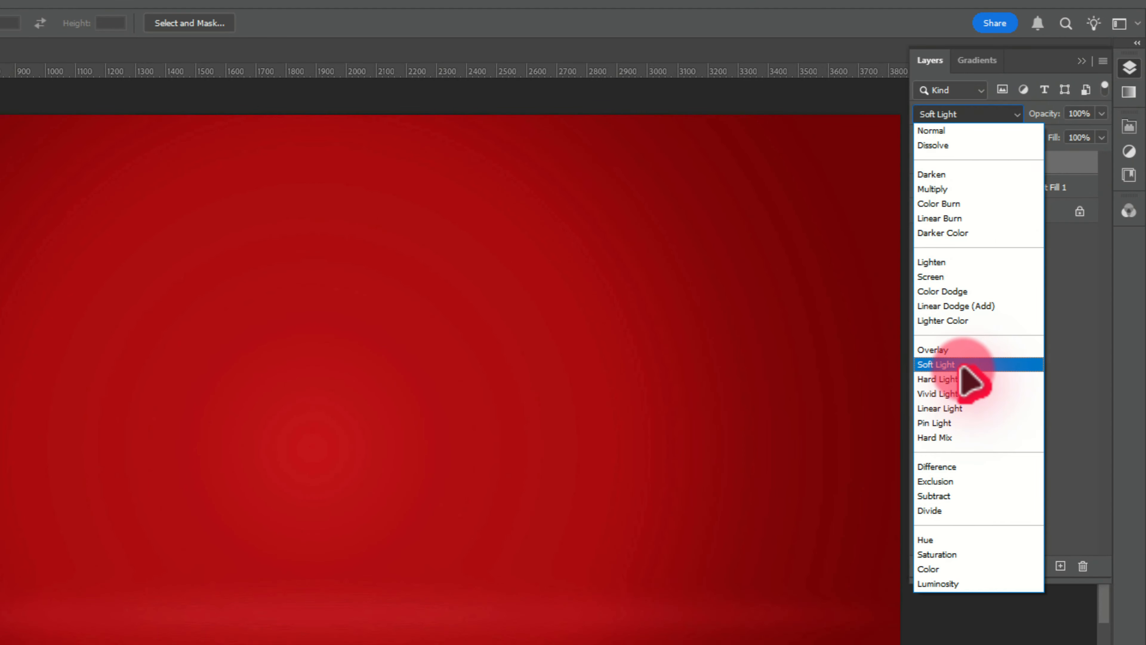
click(959, 365)
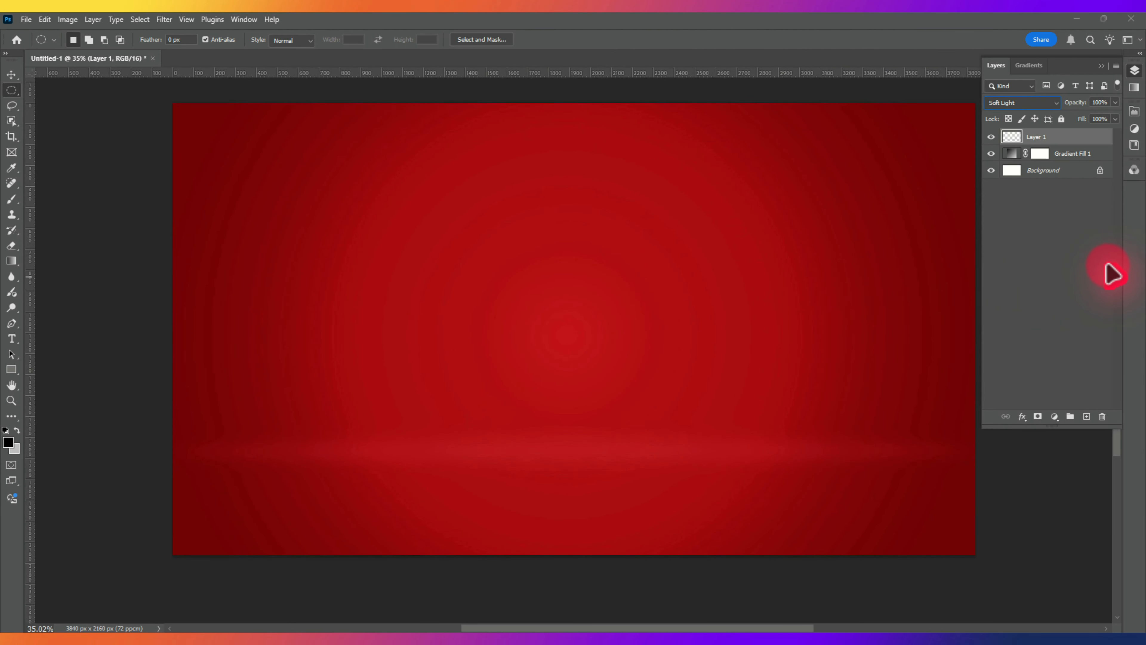
click(1070, 154)
key(v)
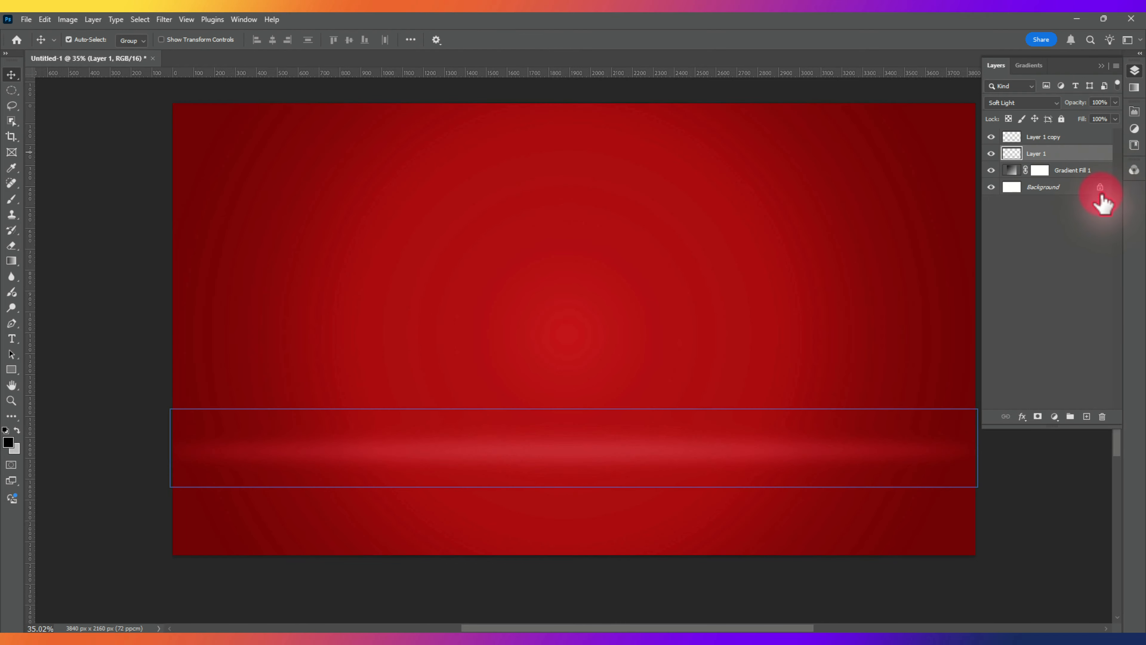
- Add a new layer directly above Layer 1 and choose the Hard Round brush for it
click(1087, 418)
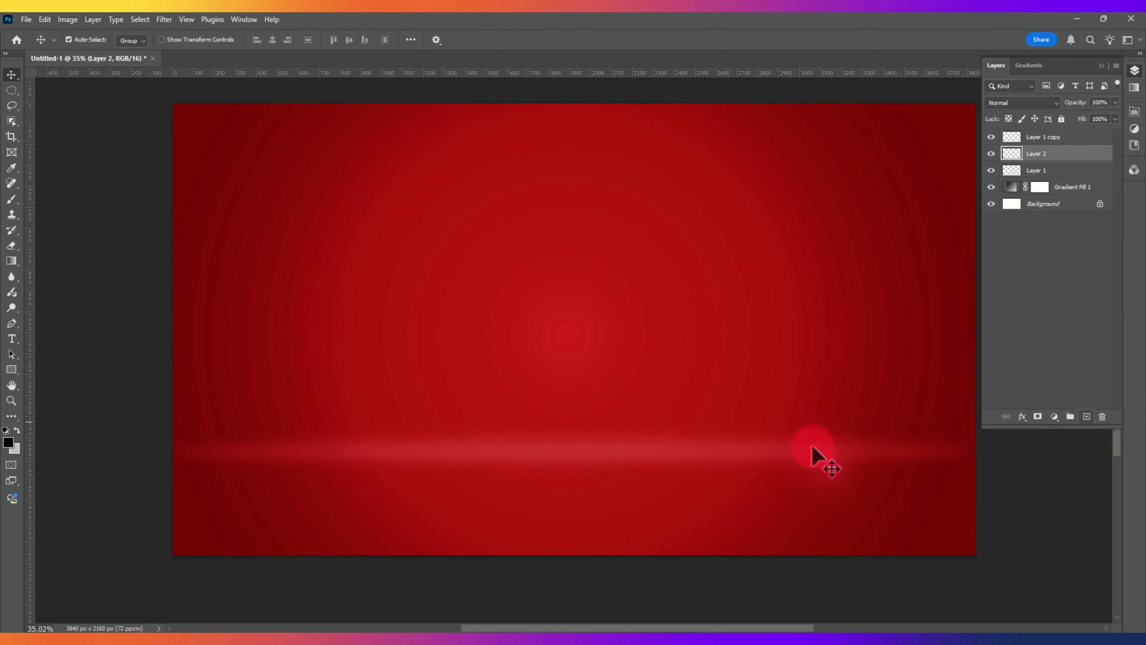
key(b)
right_click(685, 452)
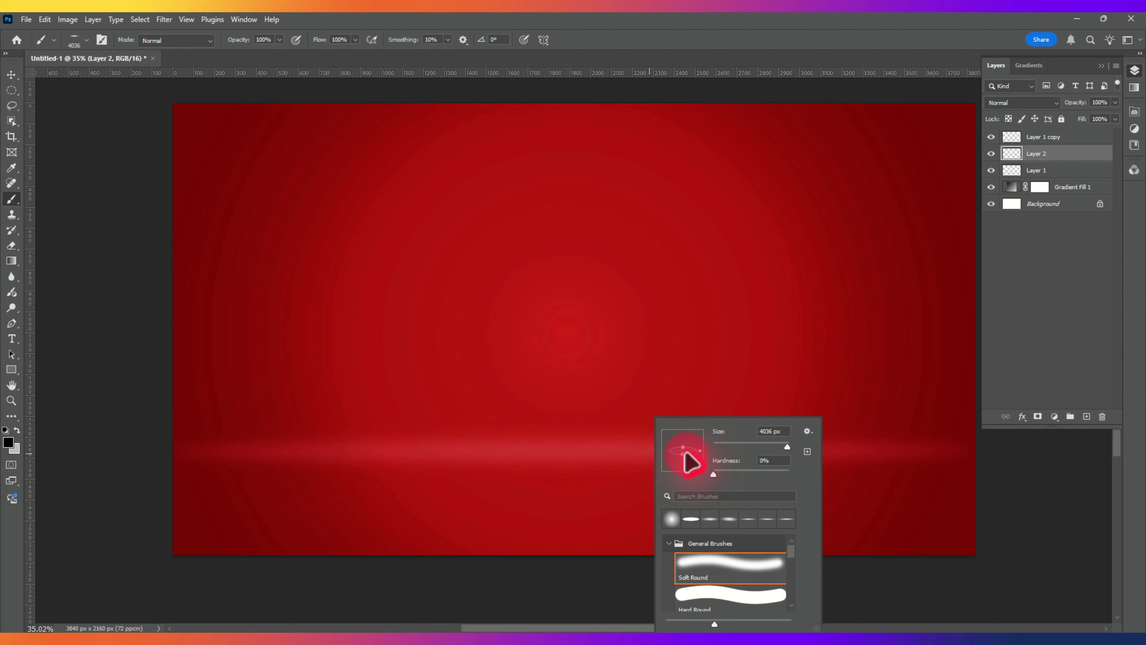
click(711, 590)
key(Return)
- Paint a curved dark red (#860707) floor across the lower canvas with the brush flattened and enlarged to 4653 px
drag(598, 352, 417, 352)
right_click(497, 318)
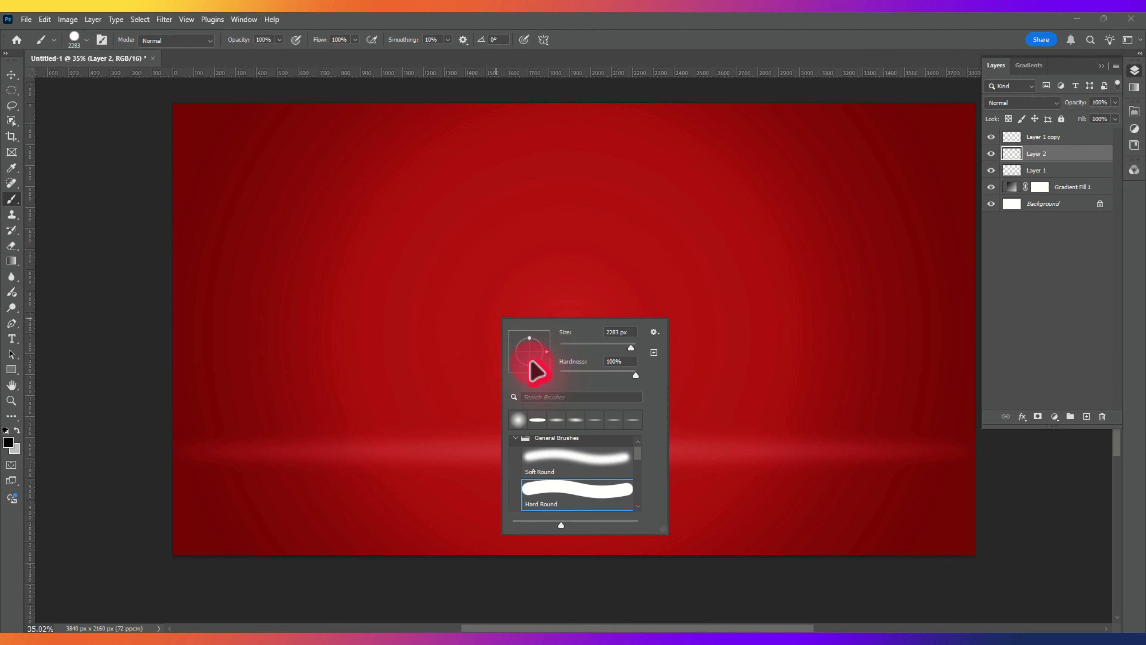
drag(430, 394, 730, 399)
click(9, 444)
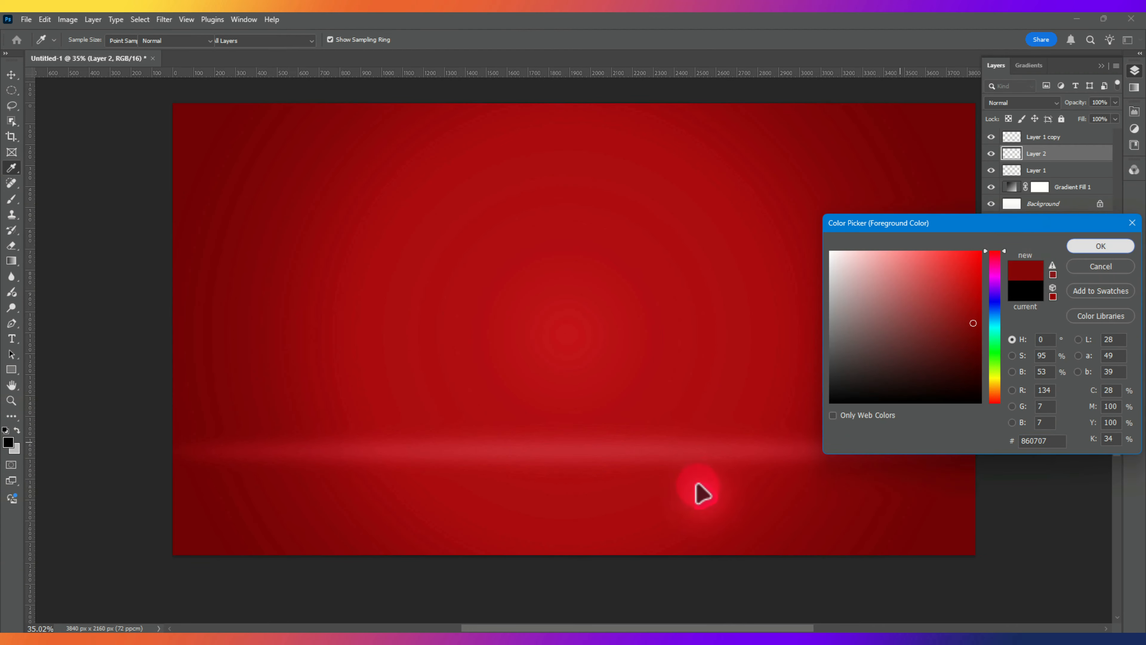
key(Return)
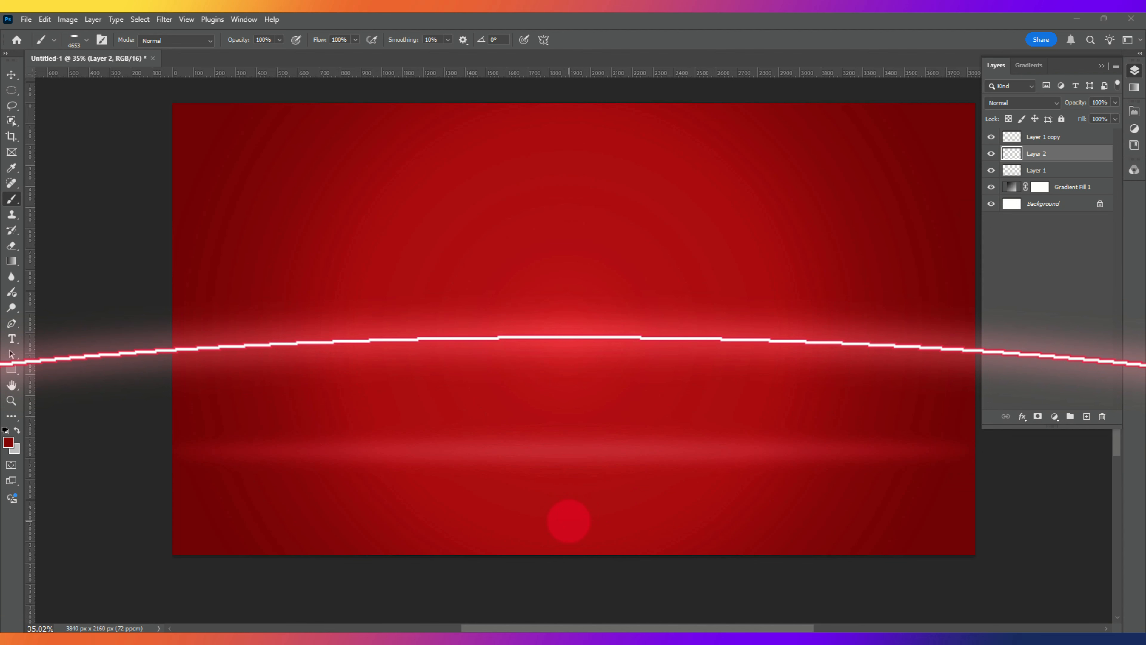
- Soften the floor on Layer 2 with a Gaussian Blur of about 110 px
click(164, 19)
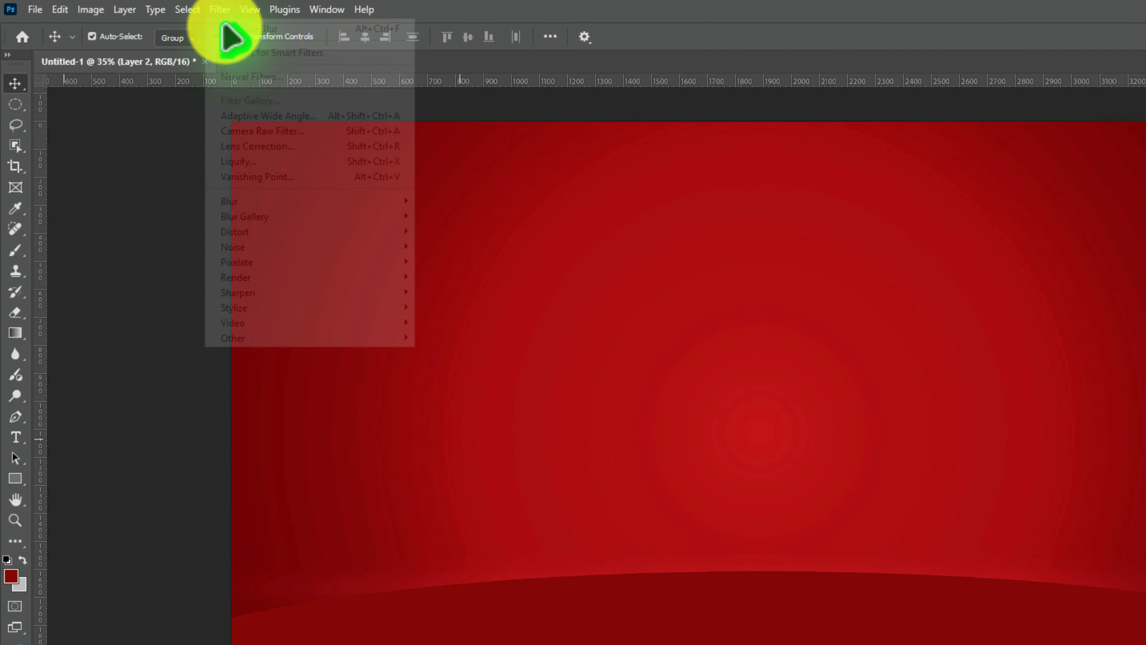
mouse_move(259, 200)
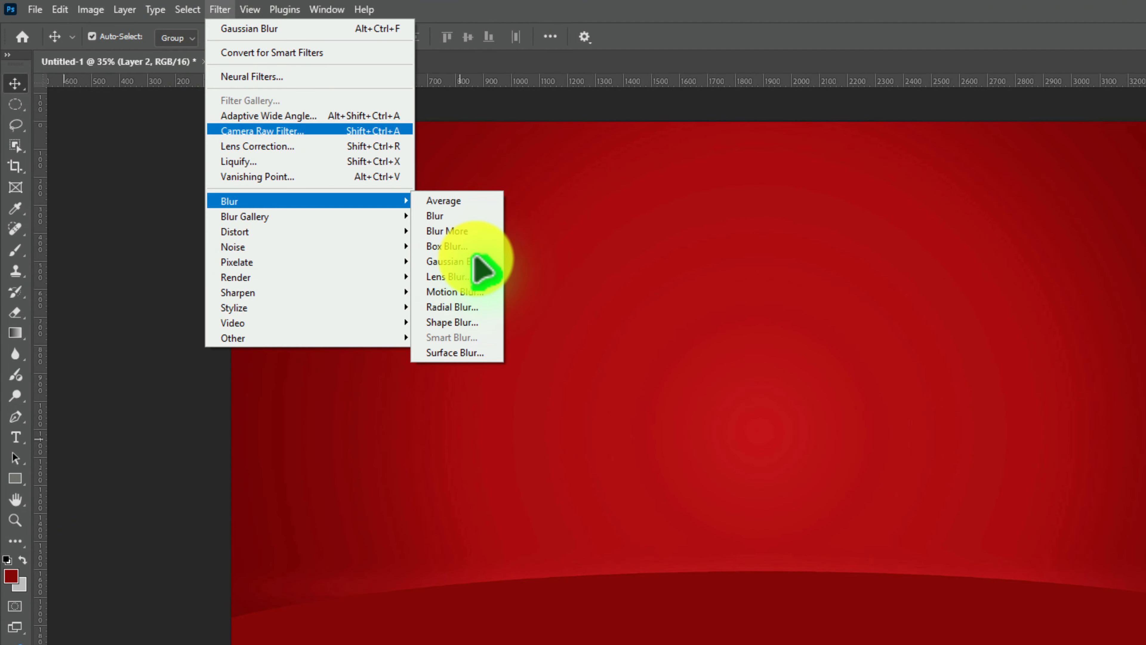
click(496, 261)
drag(715, 415, 742, 416)
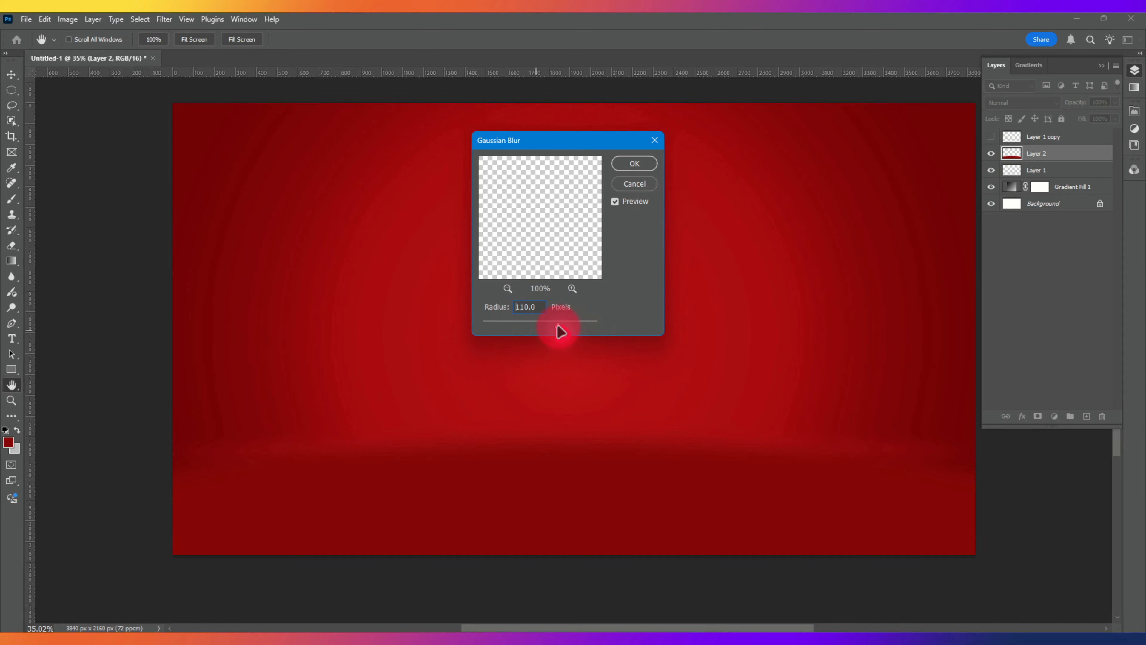
click(640, 164)
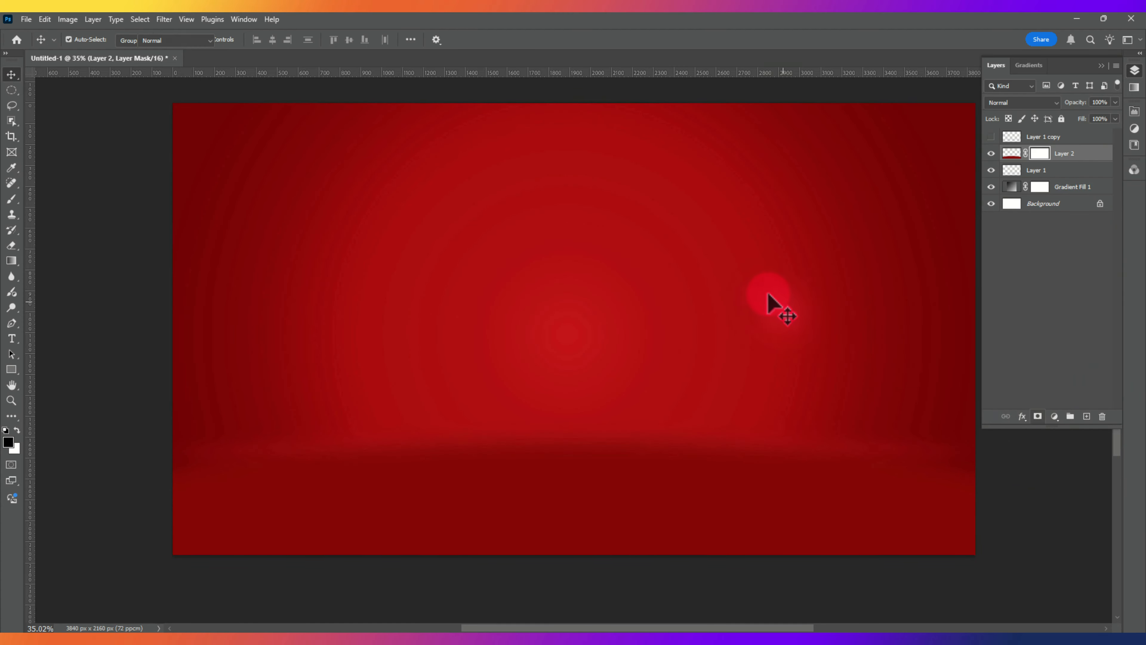
- Fade the floor's back edge and right side on a Layer 2 mask by painting black with a Soft Round brush at 0% hardness
key(b)
right_click(618, 307)
click(657, 463)
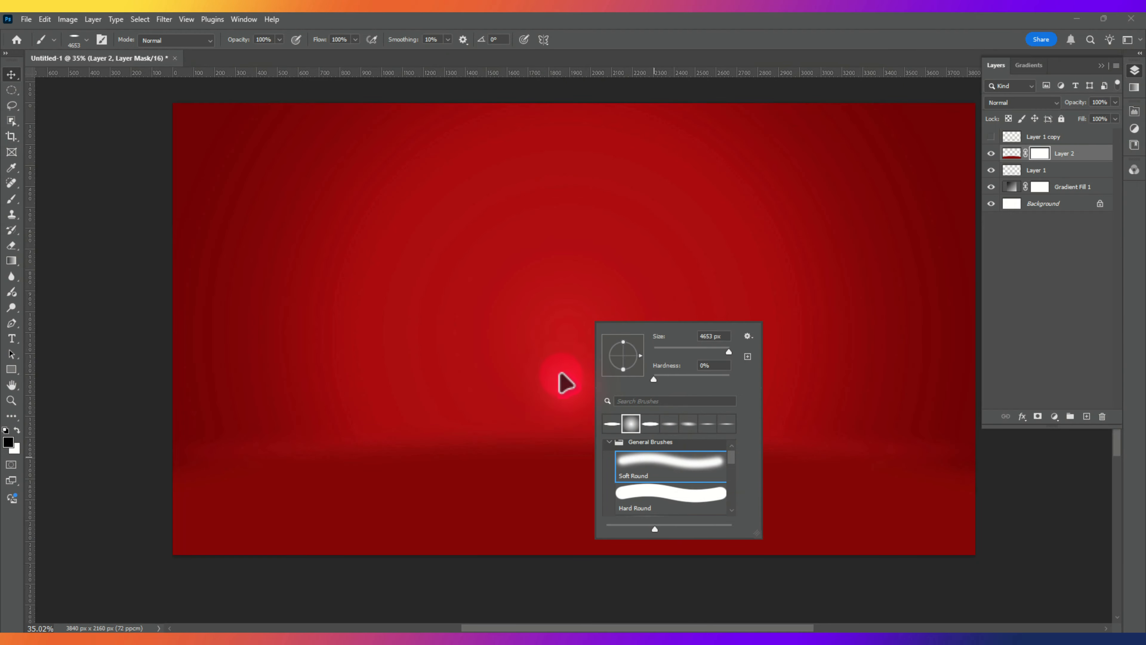
mouse_move(555, 348)
mouse_down()
mouse_move(274, 358)
mouse_move(444, 333)
mouse_move(401, 343)
mouse_up()
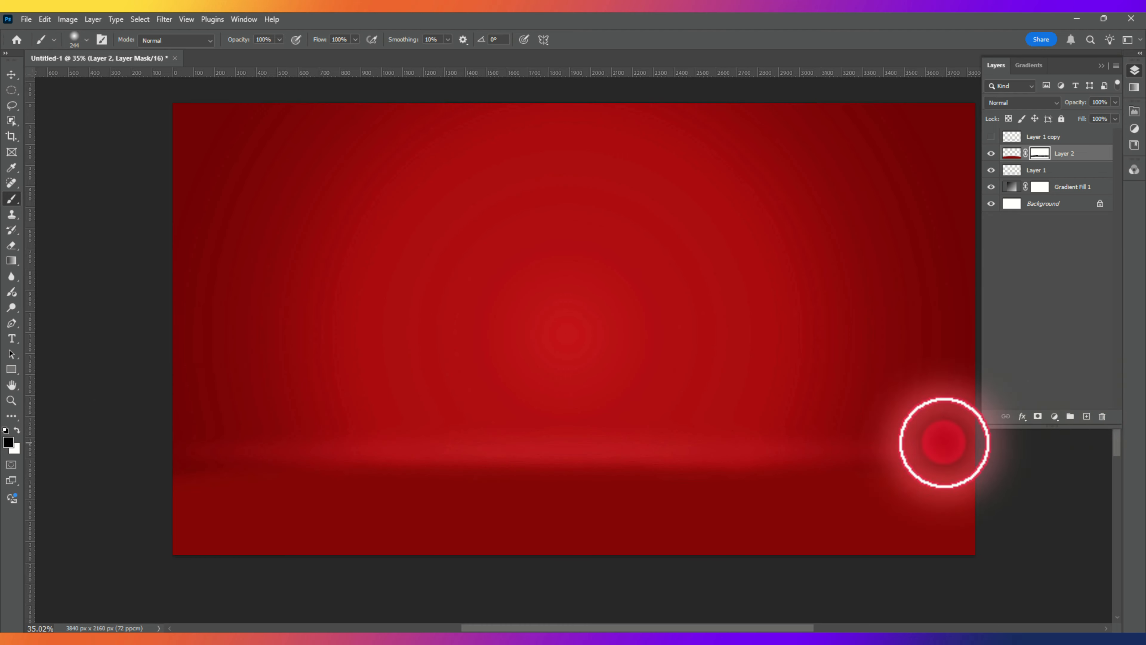
drag(693, 432, 946, 367)
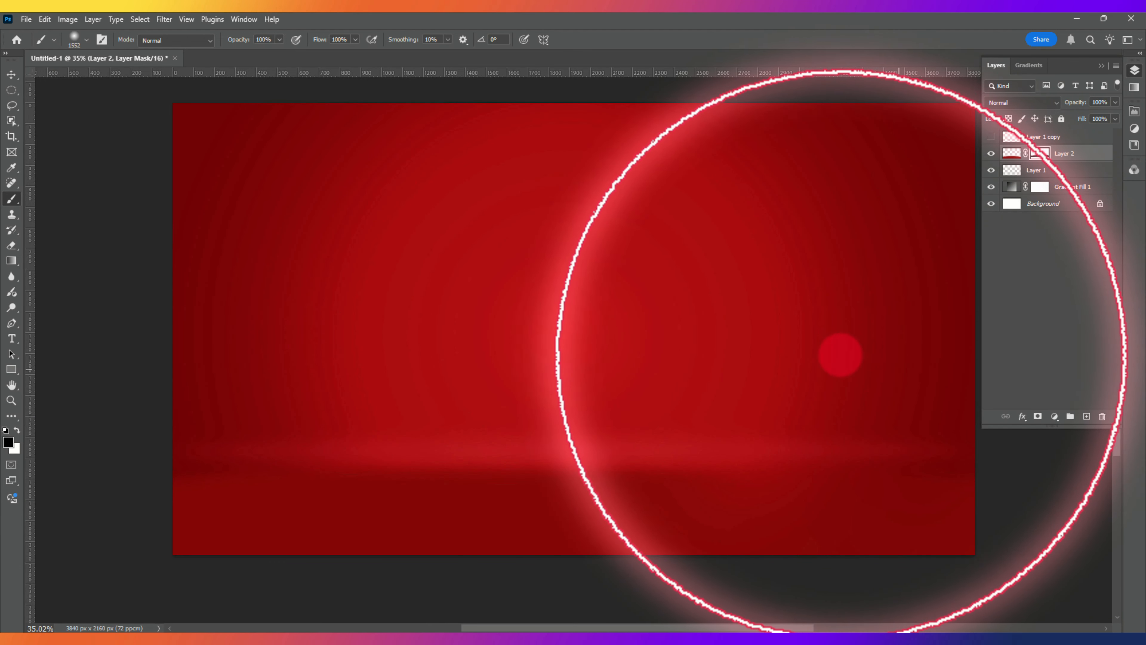
alt+click(643, 337)
- Group Gradient Fill 1, Layer 1, Layer 2 and Layer 1 copy and name the group BG
ctrl+click(643, 336)
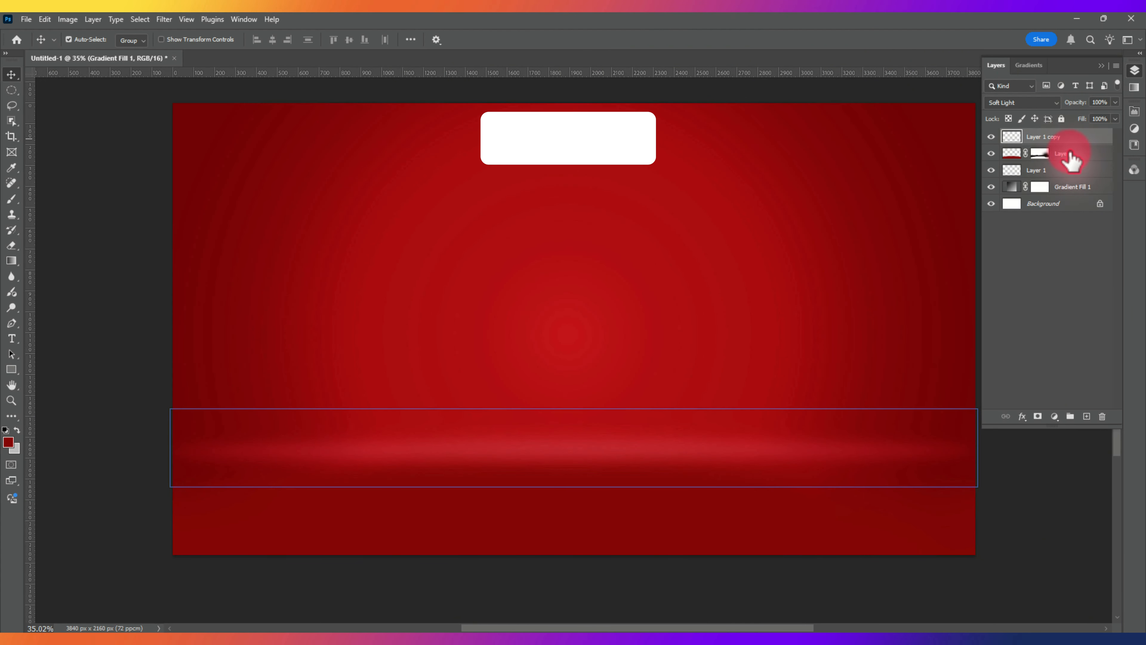
key(ctrl+g)
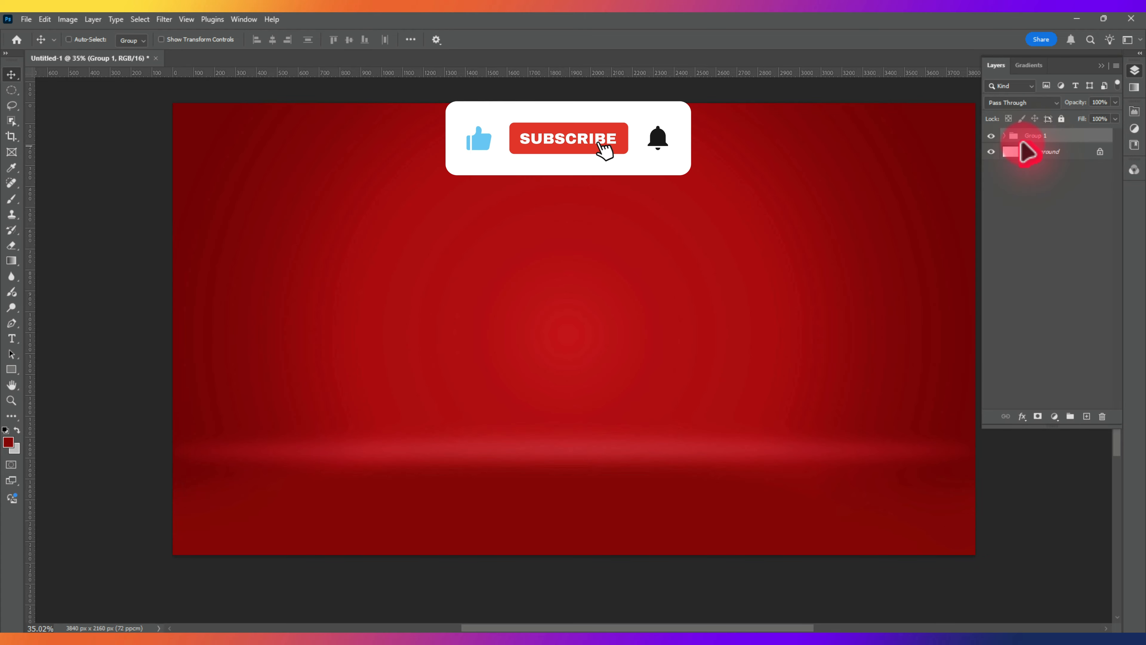
click(1032, 141)
text(BG)
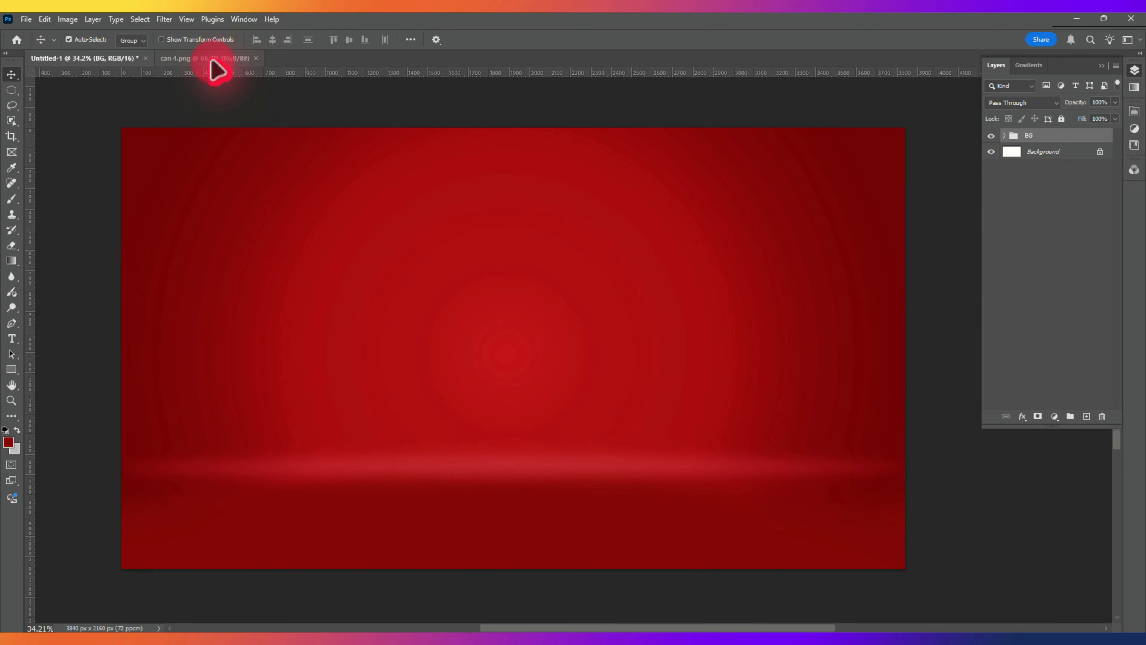
- Switch to the can 4.png document, unlock its background layer and select the can with Select Subject
click(212, 59)
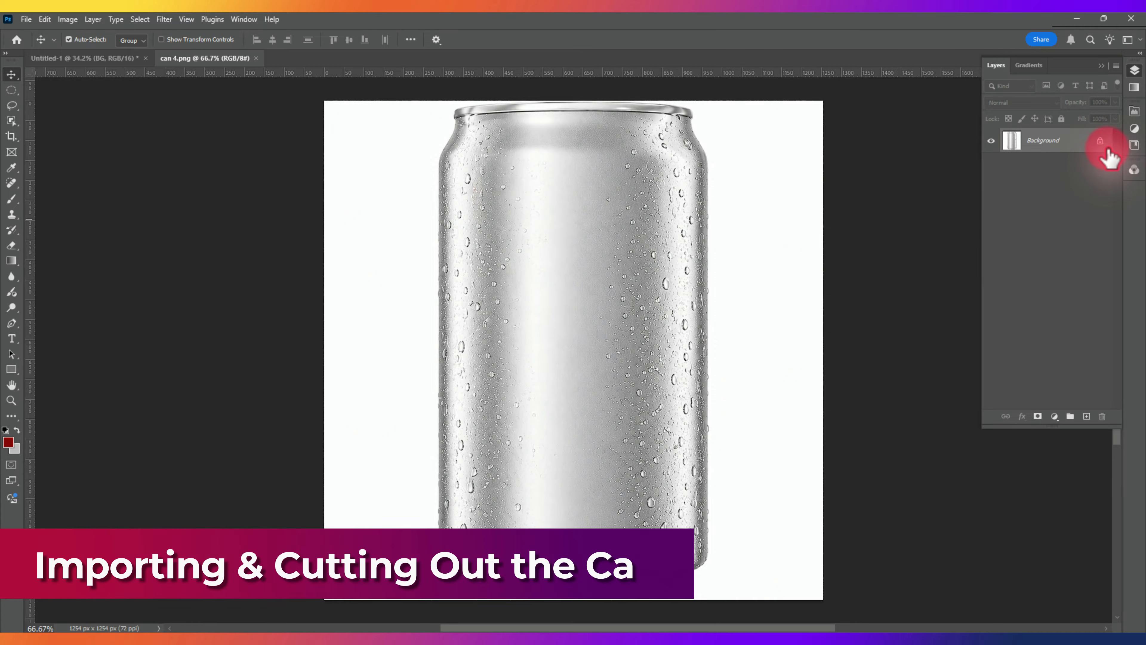
click(1101, 142)
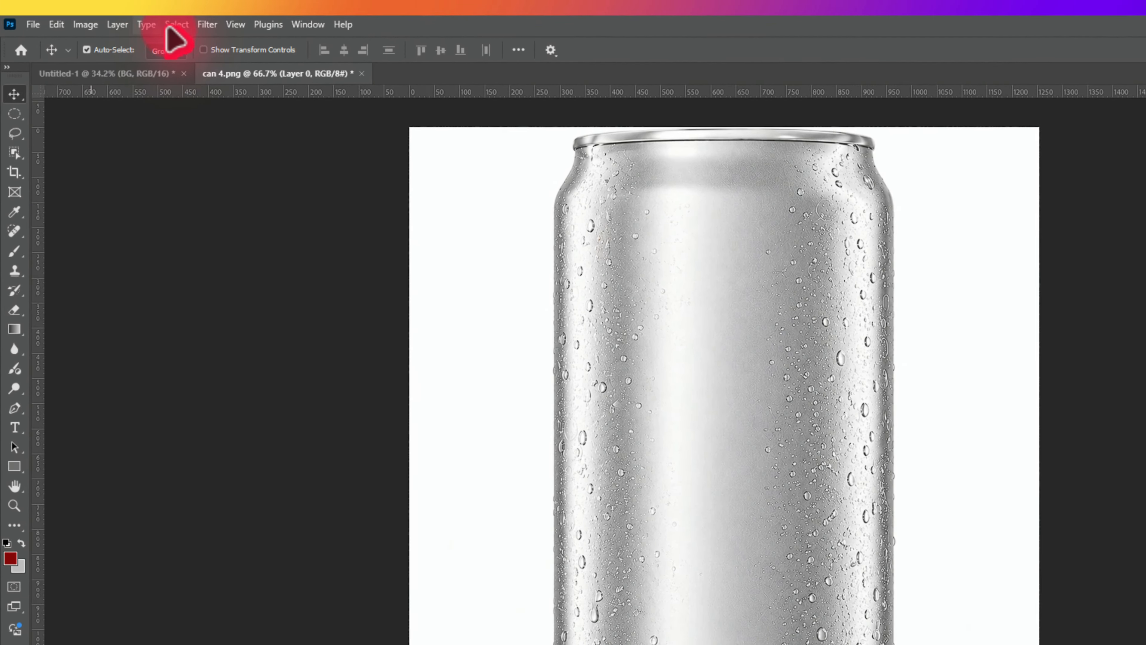
click(139, 19)
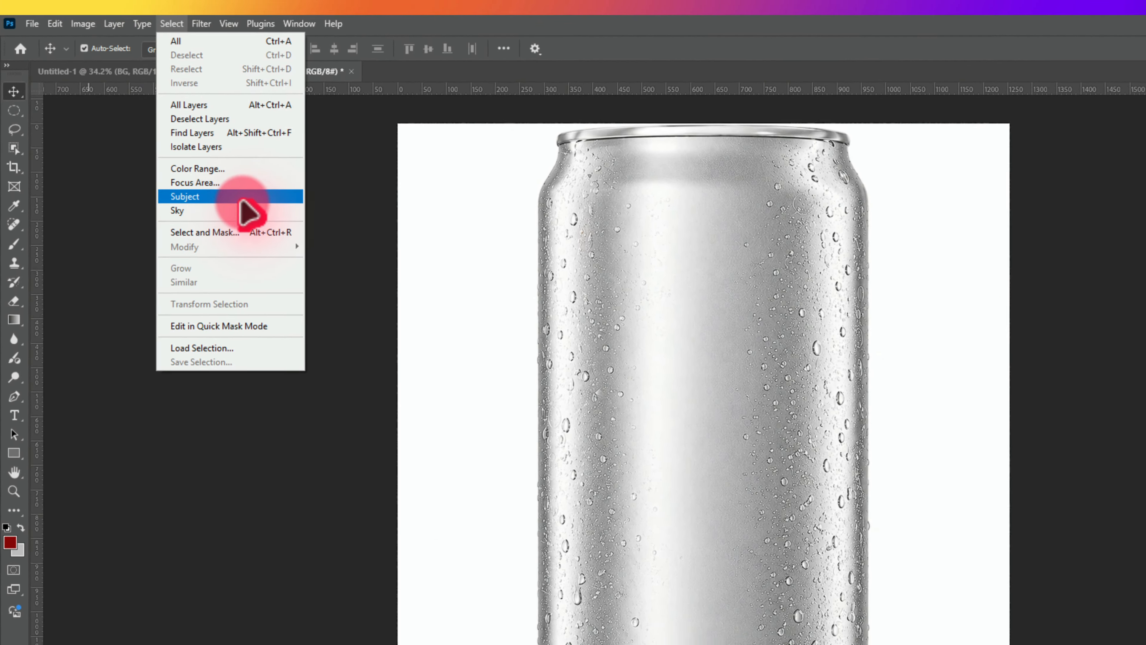
click(262, 206)
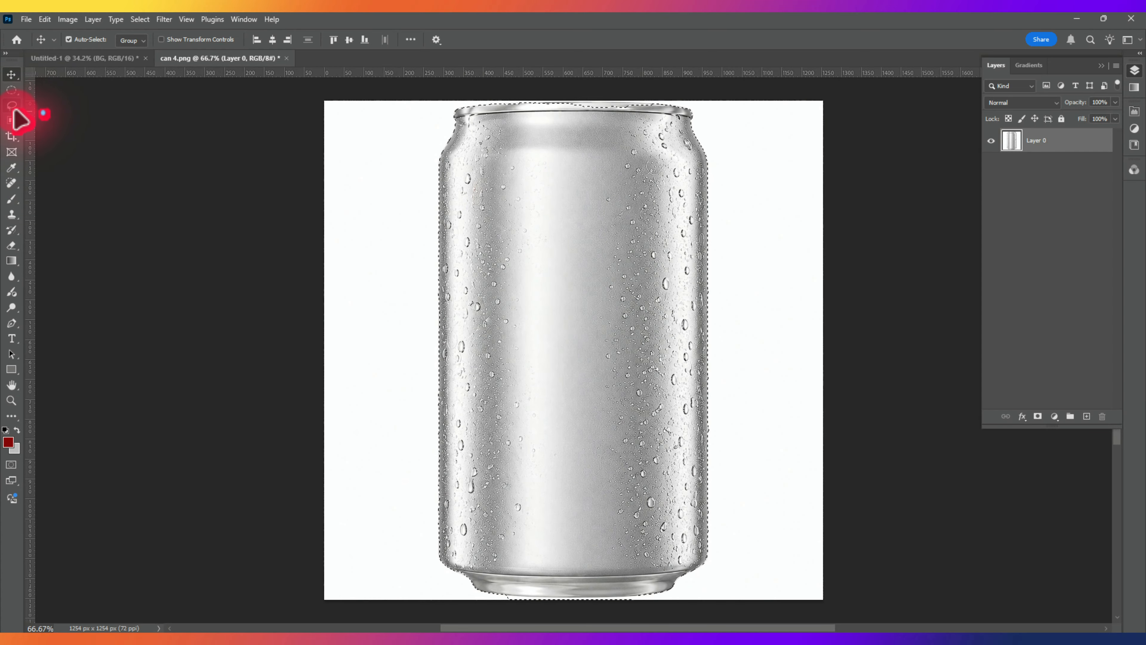
- Refine the can selection along the top rim so it follows the lid's upper edge
click(12, 106)
scroll(640, 118, up, 3)
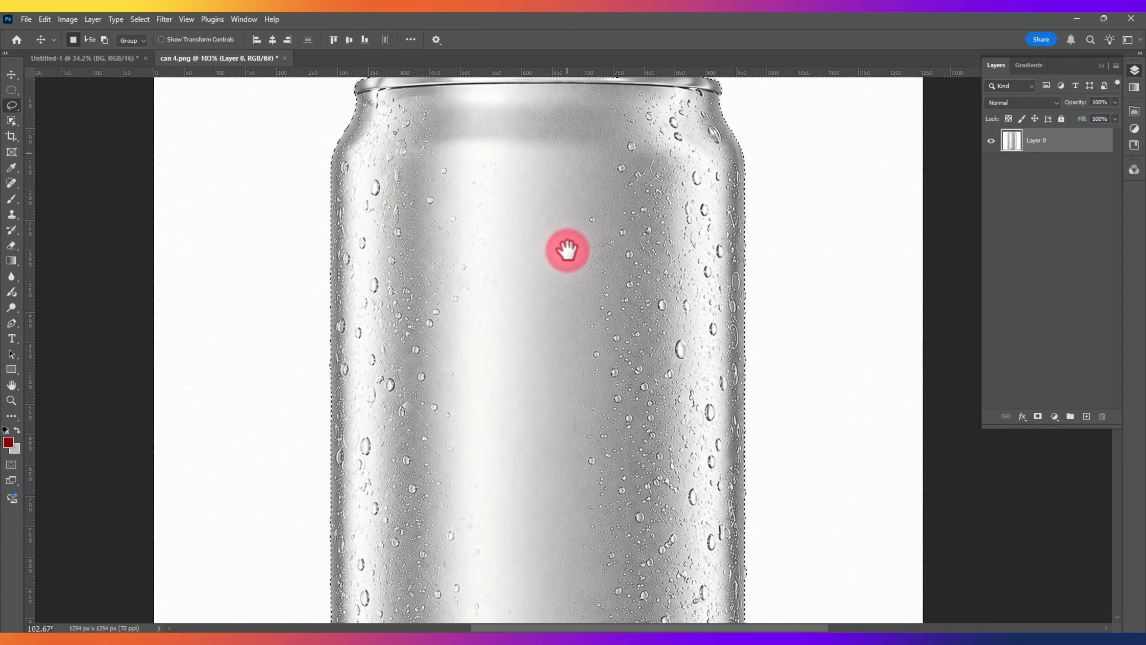
scroll(567, 249, up, 4)
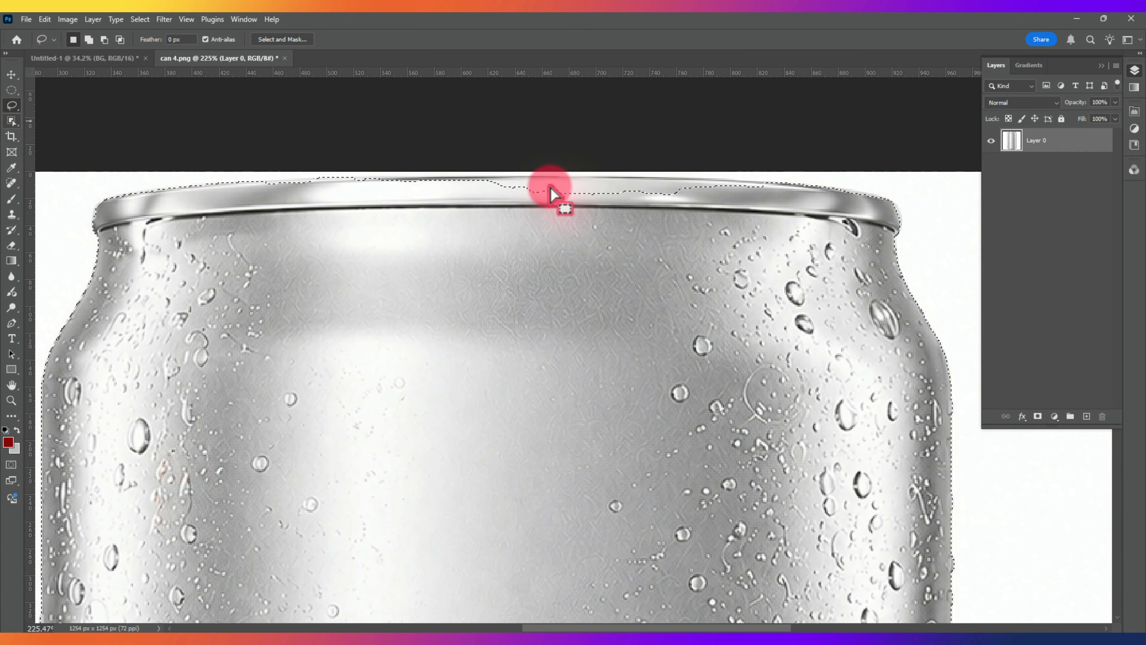
mouse_move(532, 194)
mouse_down()
mouse_move(769, 208)
mouse_move(258, 205)
mouse_up()
- Subtract the white strip beneath the can's base from the selection with the Quick Selection tool
key(space)
drag(255, 270, 351, 62)
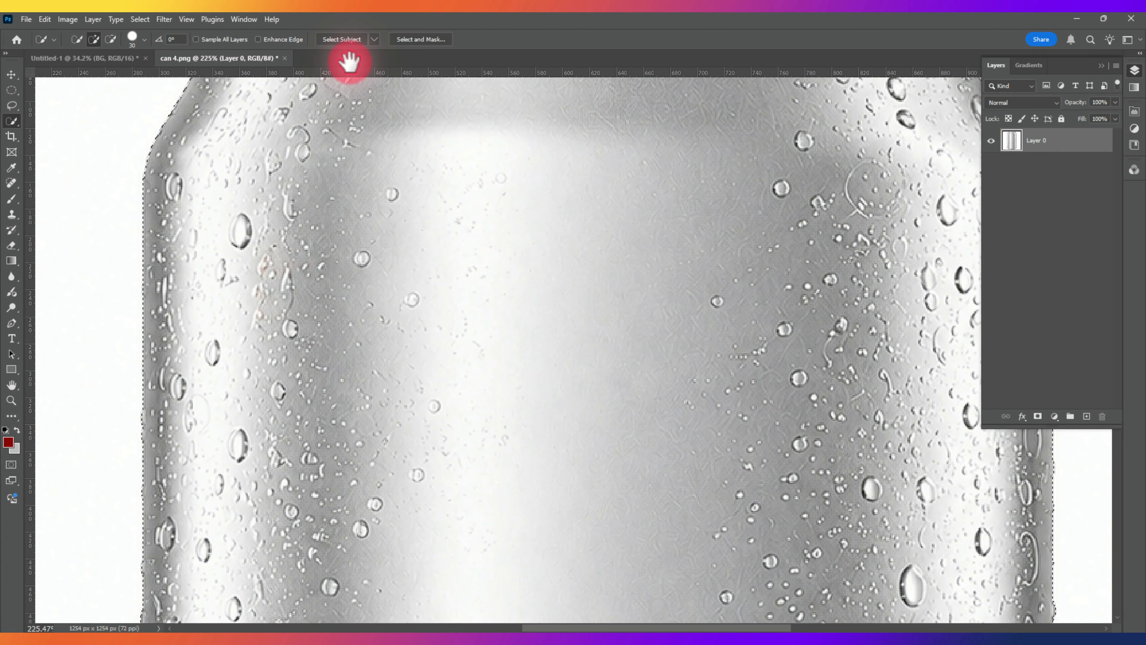
drag(302, 272, 287, 231)
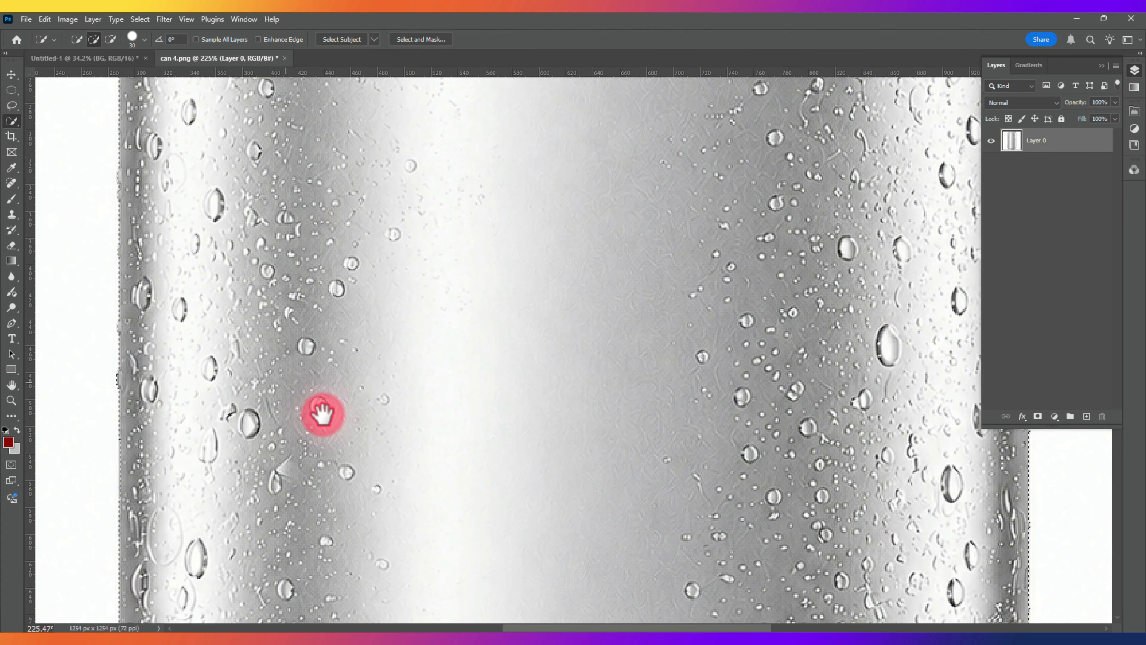
drag(322, 413, 307, 199)
drag(332, 486, 330, 219)
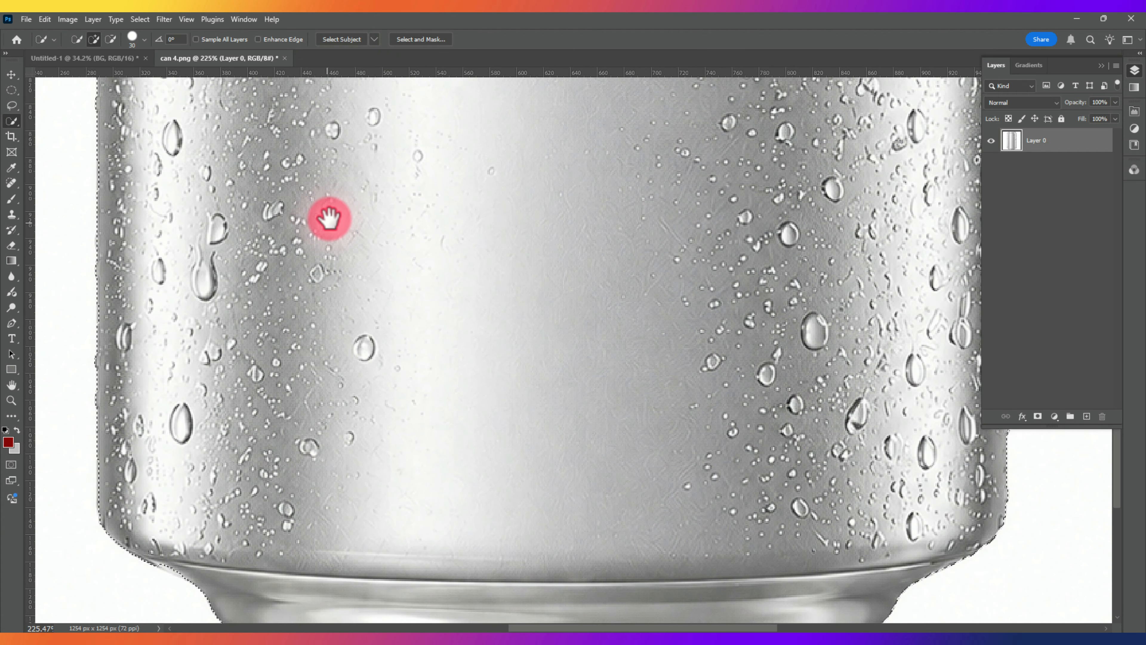
alt+drag(329, 381, 525, 370)
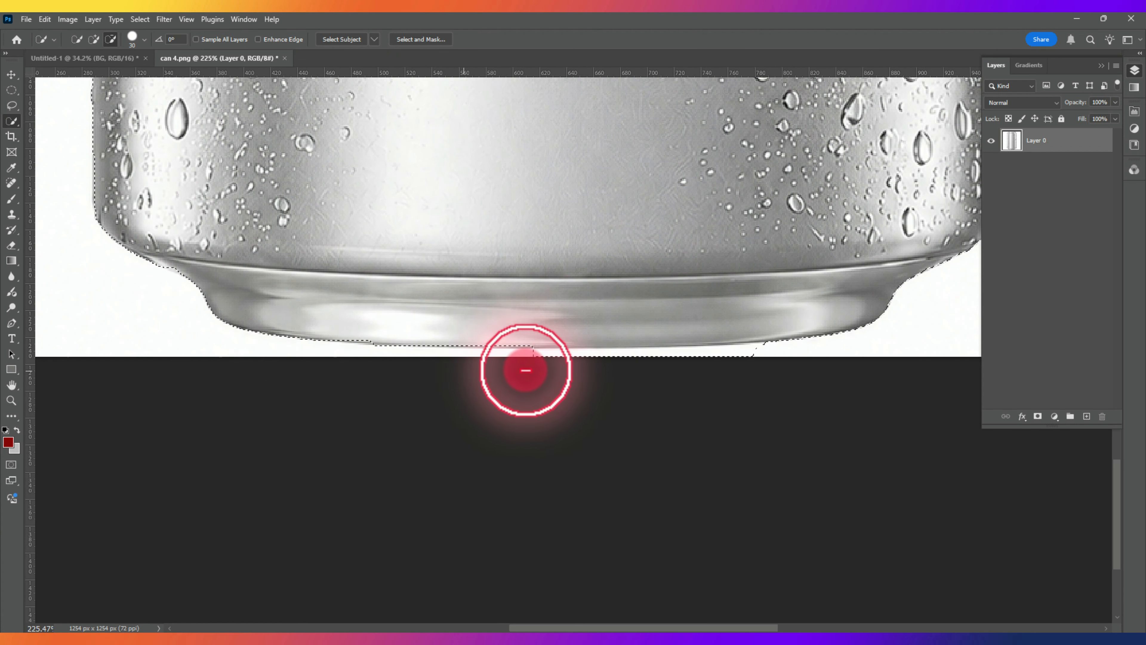
mouse_move(792, 192)
mouse_down()
mouse_move(430, 308)
mouse_move(444, 309)
mouse_up()
alt+right_click(524, 405)
mouse_move(535, 506)
mouse_down()
mouse_move(553, 522)
mouse_move(415, 383)
mouse_move(457, 361)
mouse_up()
- Copy the selected can to a new layer and hide Layer 0
click(1021, 143)
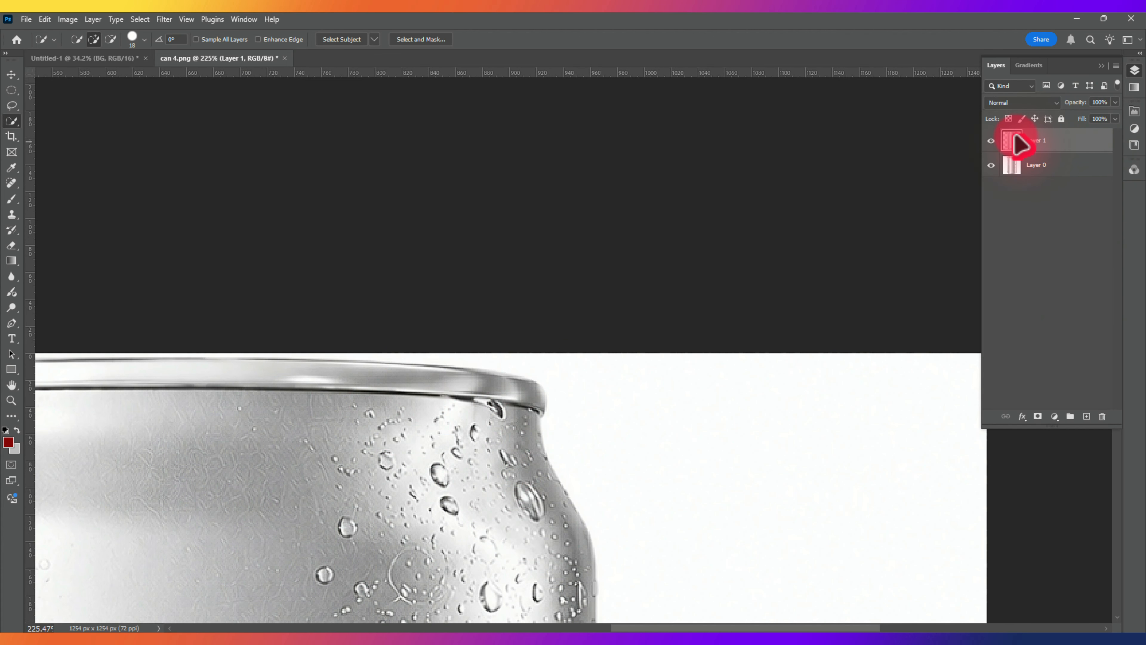
click(991, 164)
key(ctrl+0)
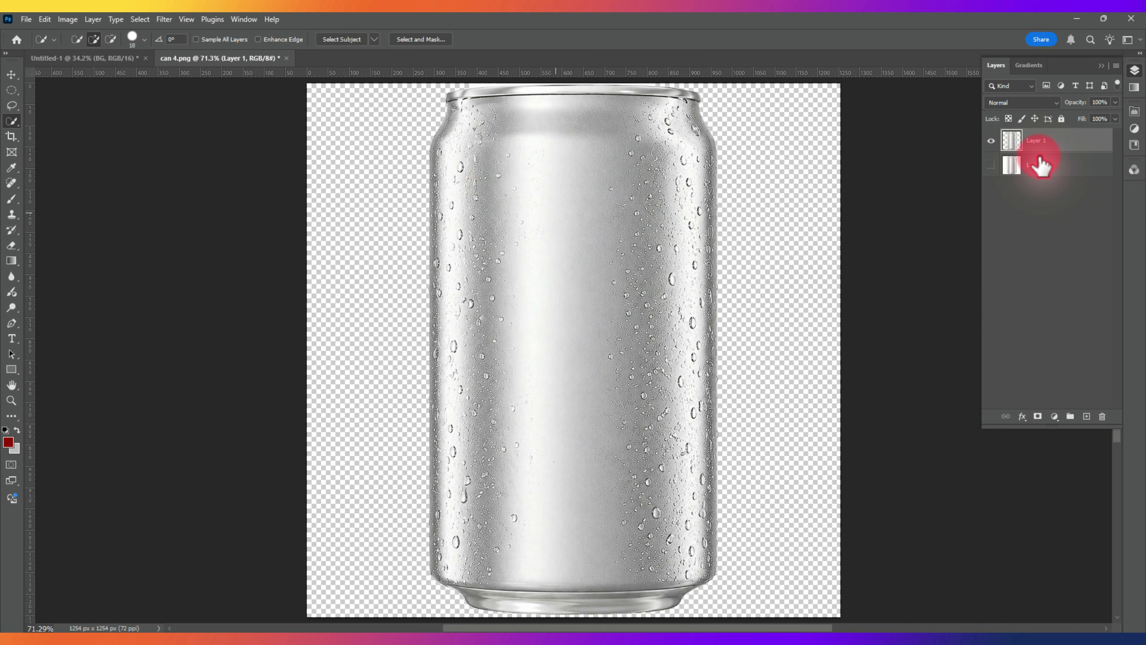
- Scale the can cut-out on Layer 1 down to 91.70% about its centre
key(ctrl+t)
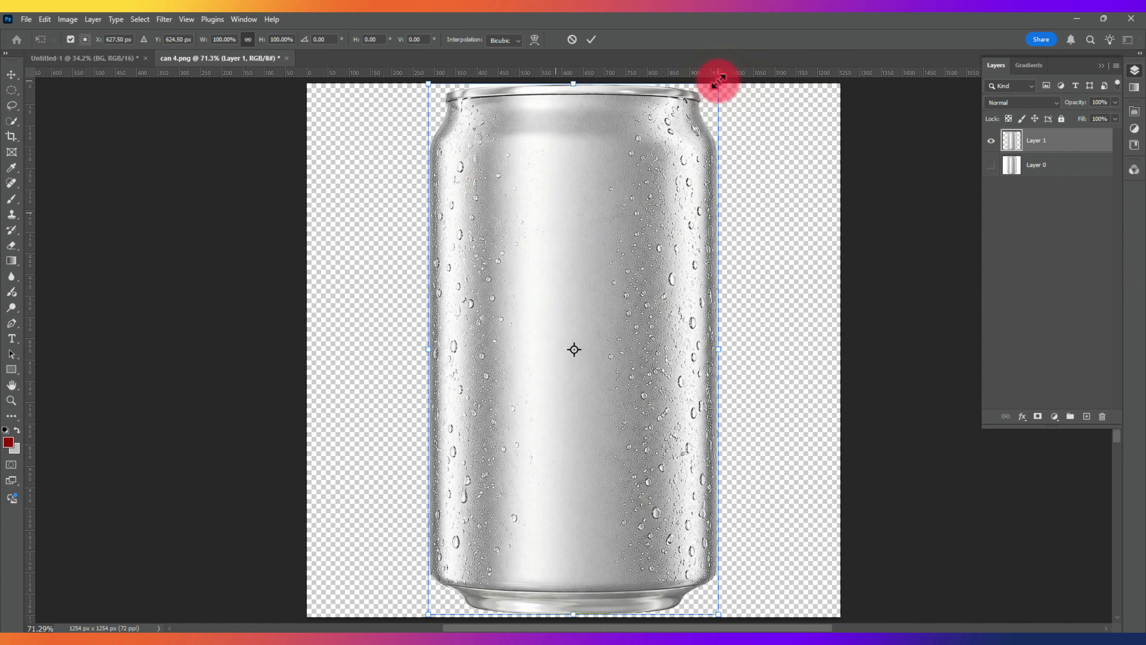
drag(713, 90, 706, 103)
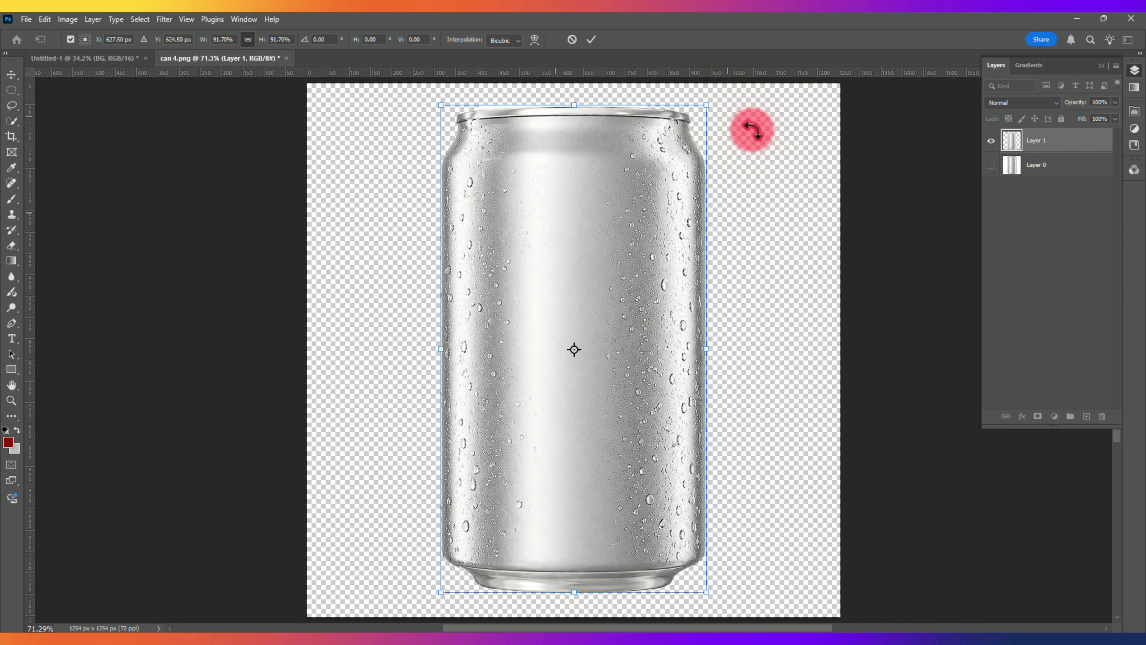
key(Return)
key(w)
key(v)
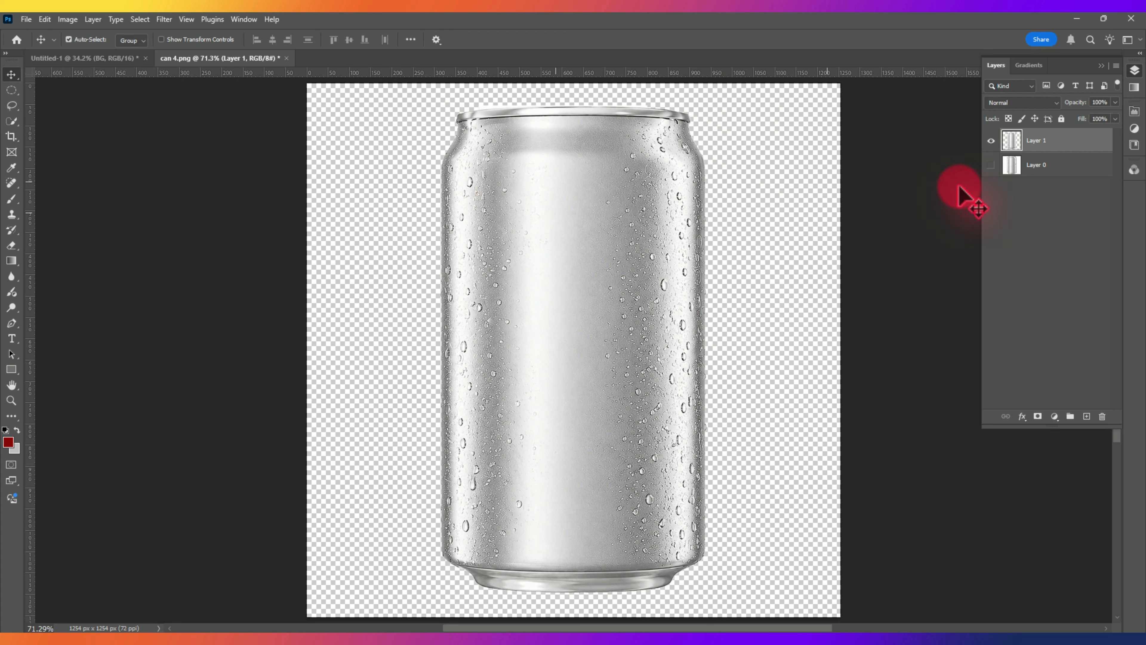
- Add a Solid Color fill layer in dark red #860707 between Layer 0 and Layer 1
click(1045, 167)
click(1054, 417)
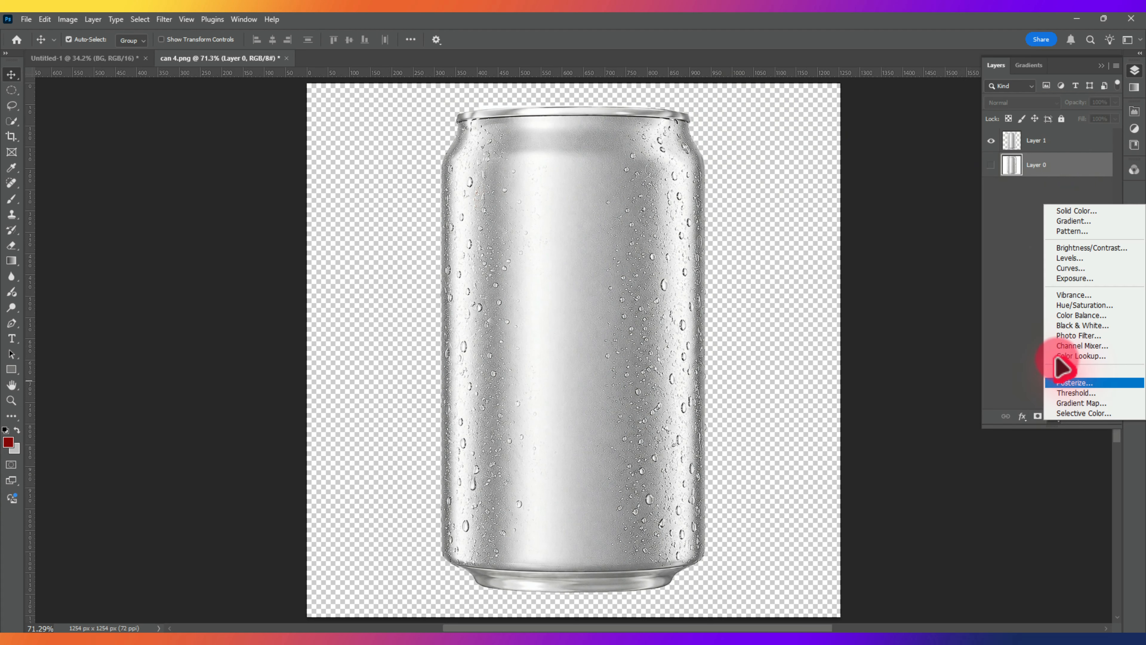
click(1053, 225)
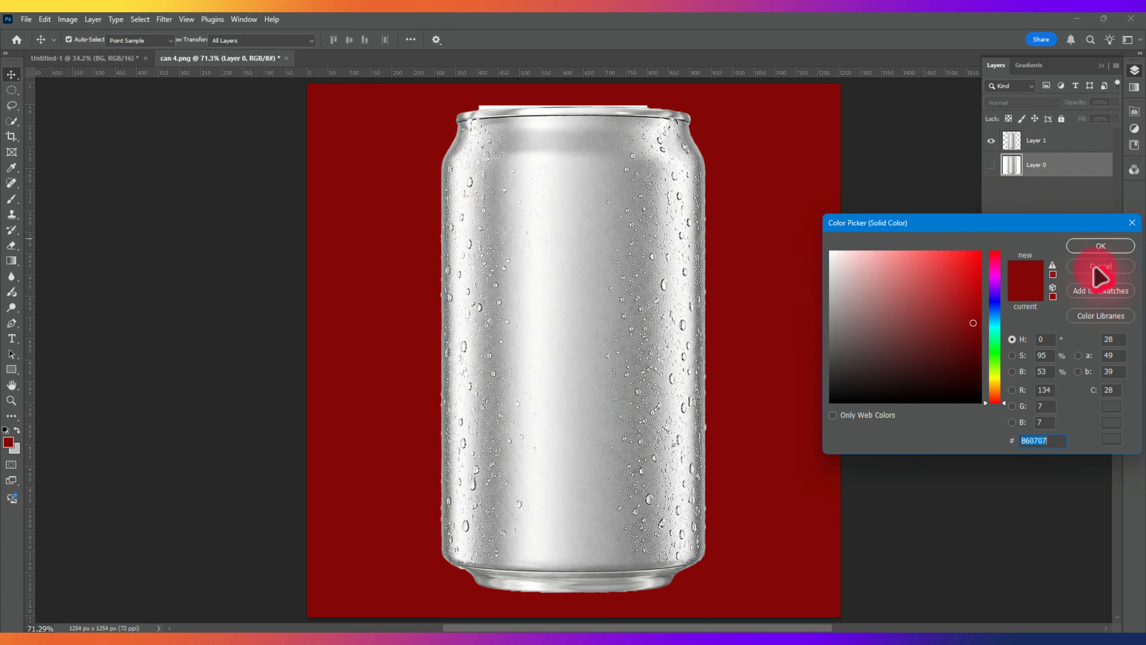
key(Return)
- Outline the leftover white strip above the can's rim with the Pen tool and delete it from Layer 1
click(11, 323)
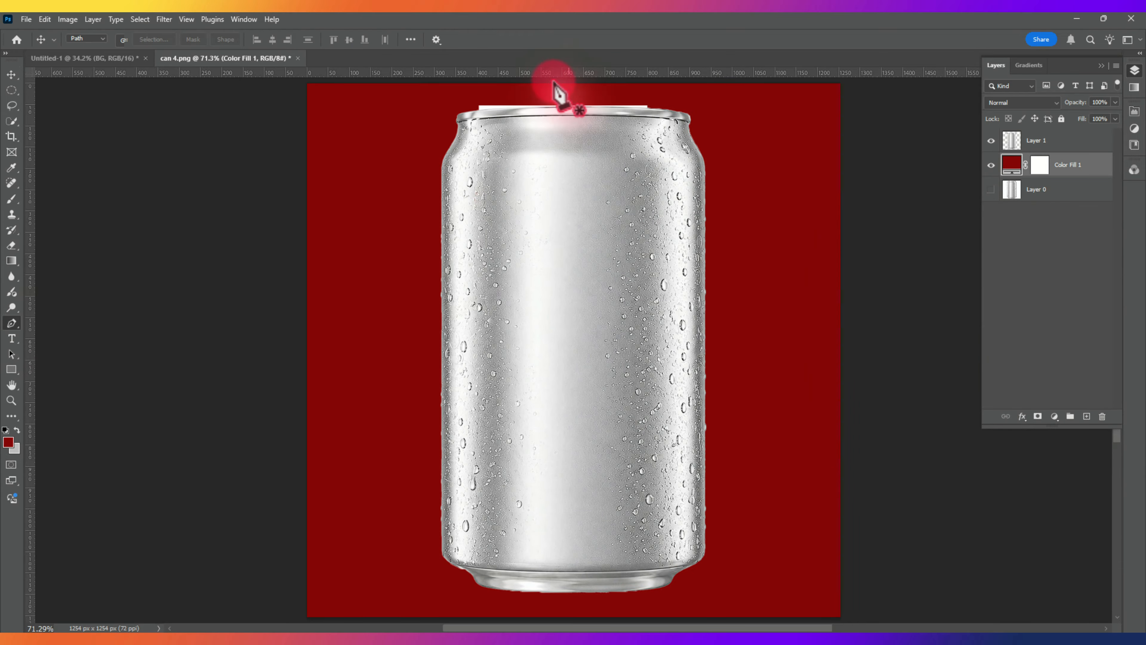
scroll(557, 100, up, 5)
scroll(424, 115, up, 5)
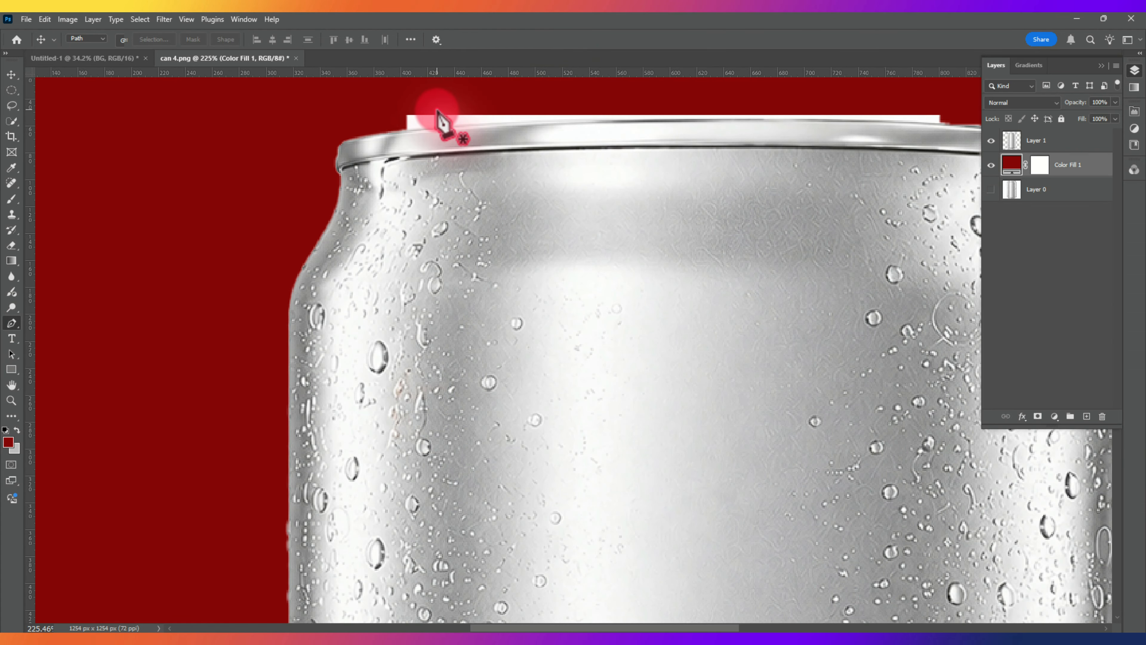
drag(530, 115, 418, 219)
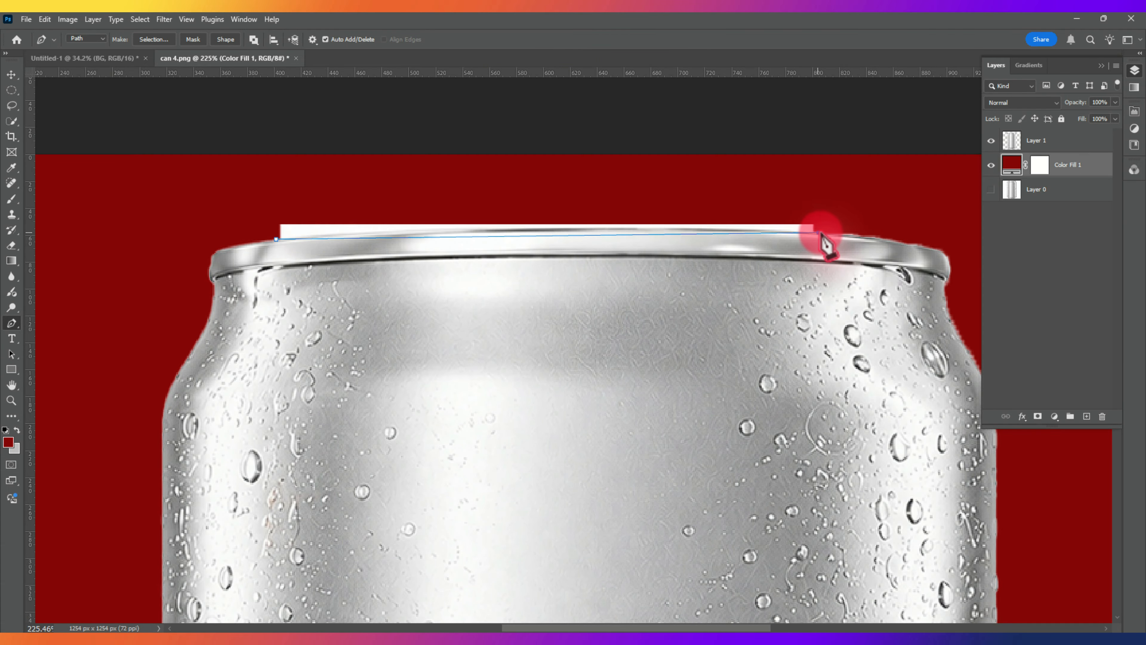
drag(822, 237, 906, 244)
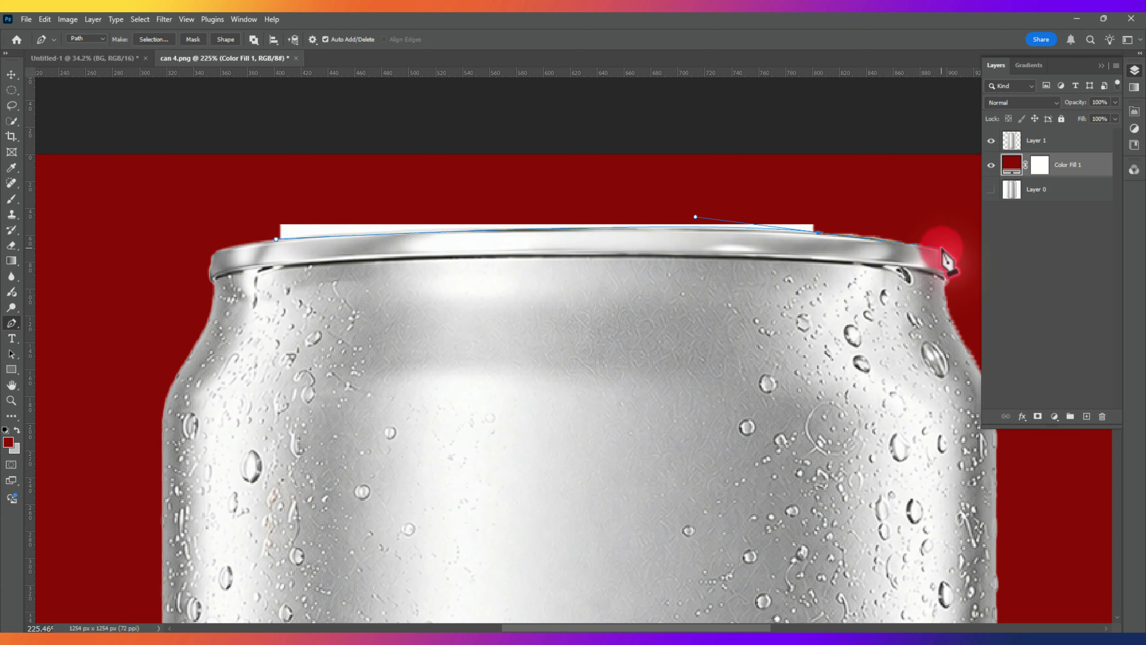
click(893, 172)
drag(720, 189, 670, 187)
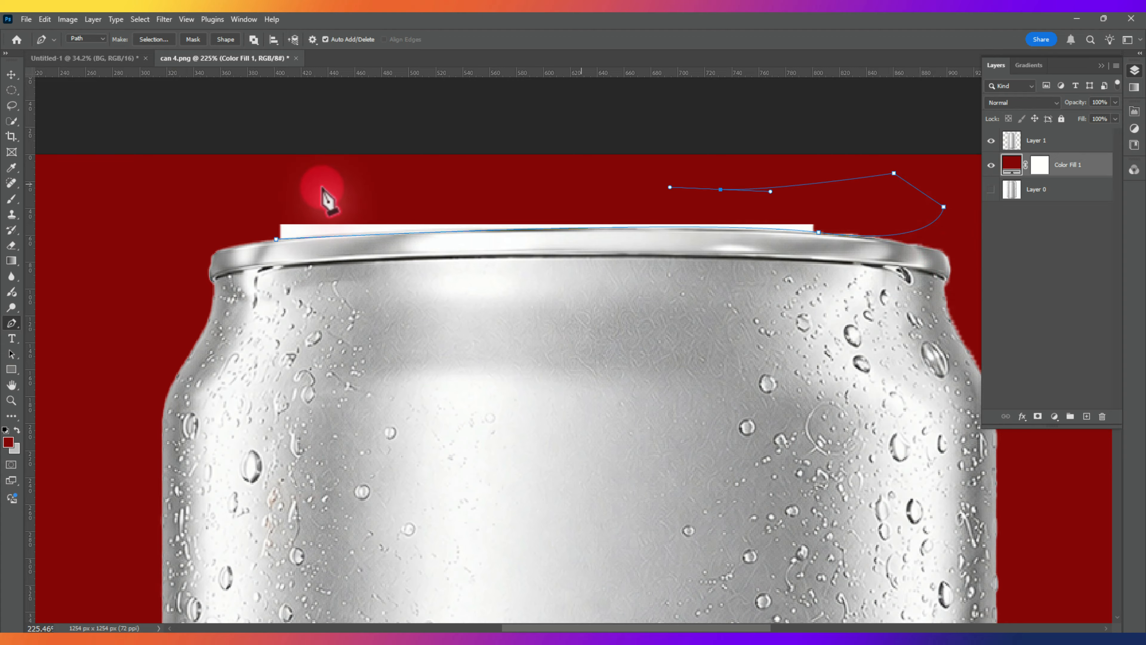
drag(305, 187, 287, 188)
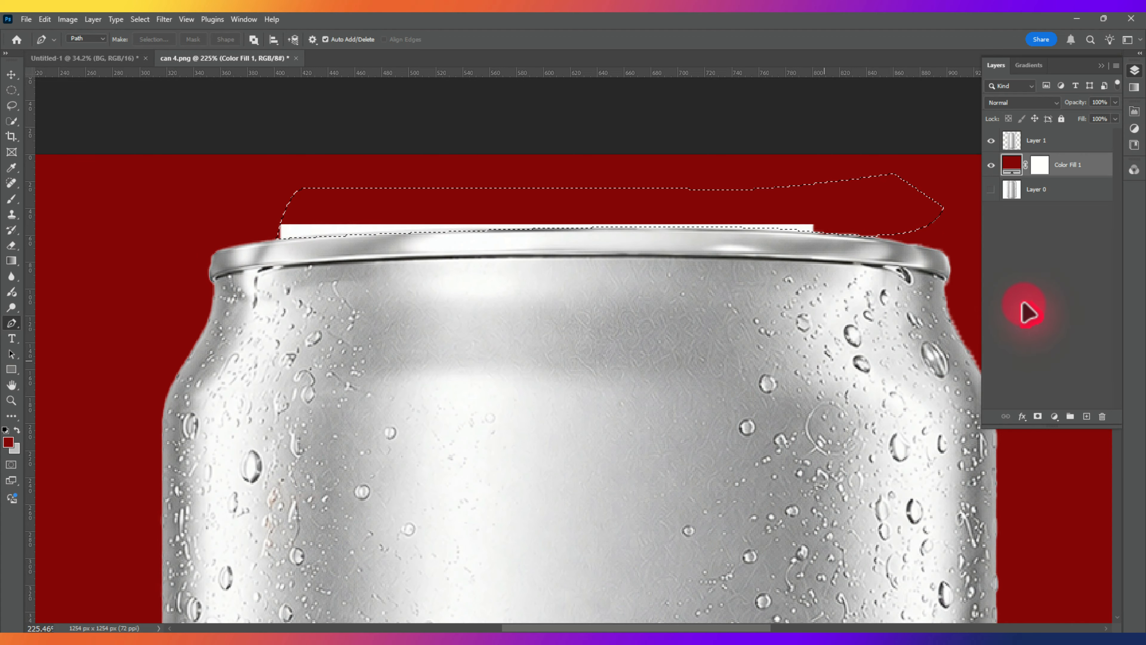
click(1047, 149)
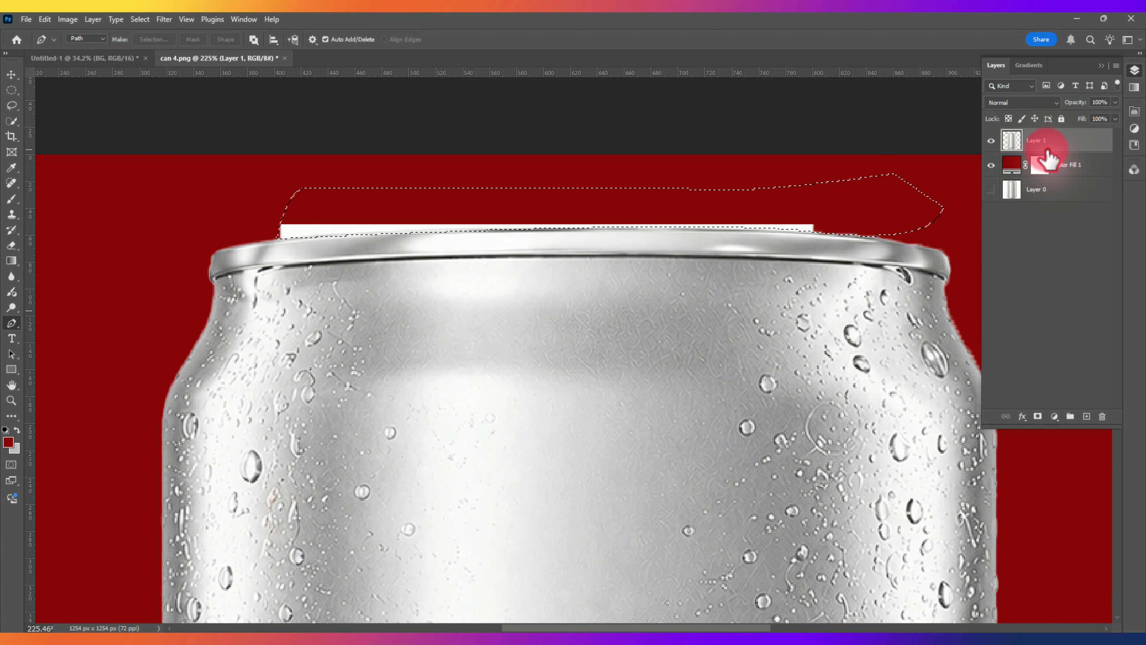
key(Delete)
key(ctrl+d)
- Trim the remaining rough edge along the right half of the can's top rim with a Pen path selection
drag(684, 204, 665, 187)
click(860, 192)
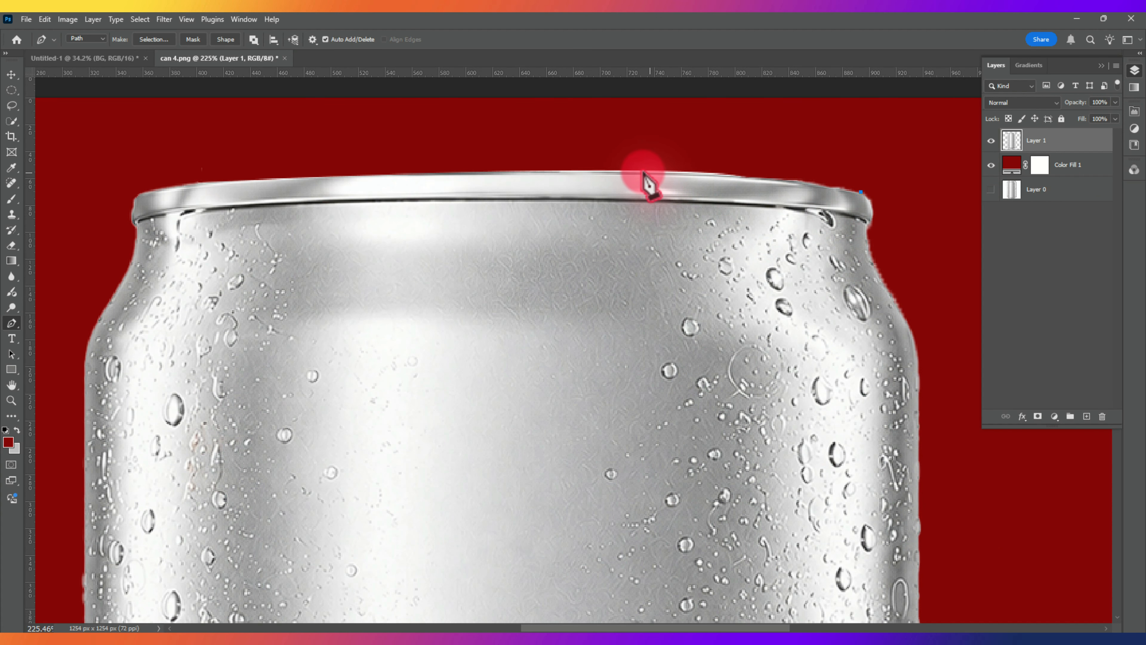
drag(518, 171, 863, 199)
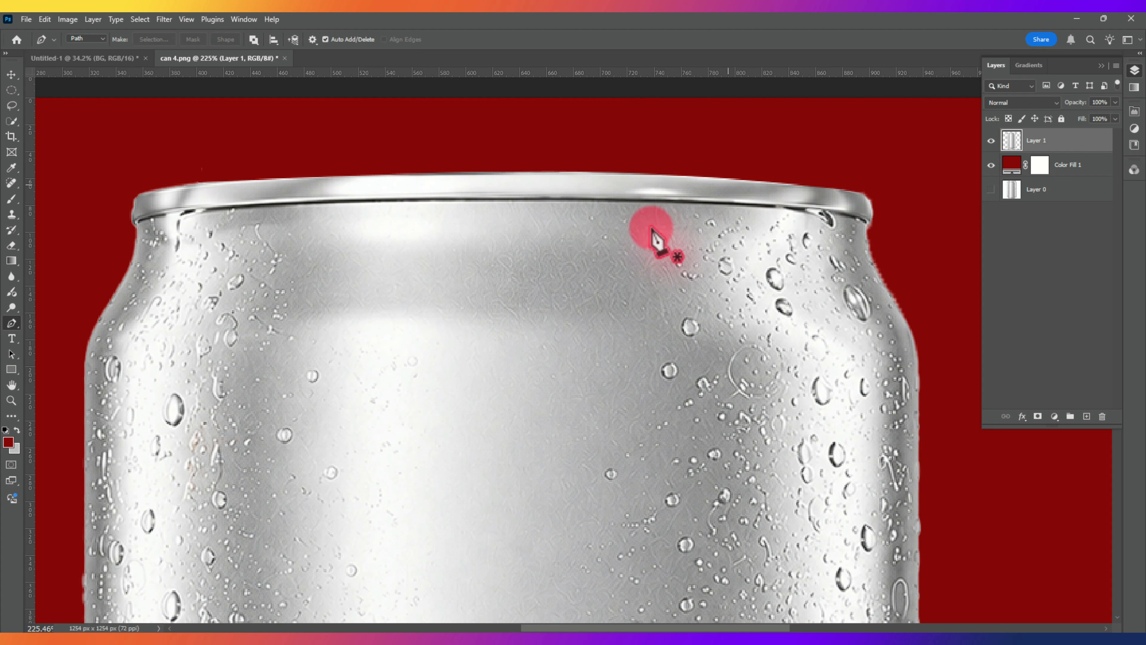
- Outline the white fringe at the can's lower-left shoulder with the Pen tool and delete it from Layer 1
drag(722, 496, 742, 55)
drag(608, 564, 616, 327)
scroll(195, 359, up, 1)
scroll(195, 361, up, 1)
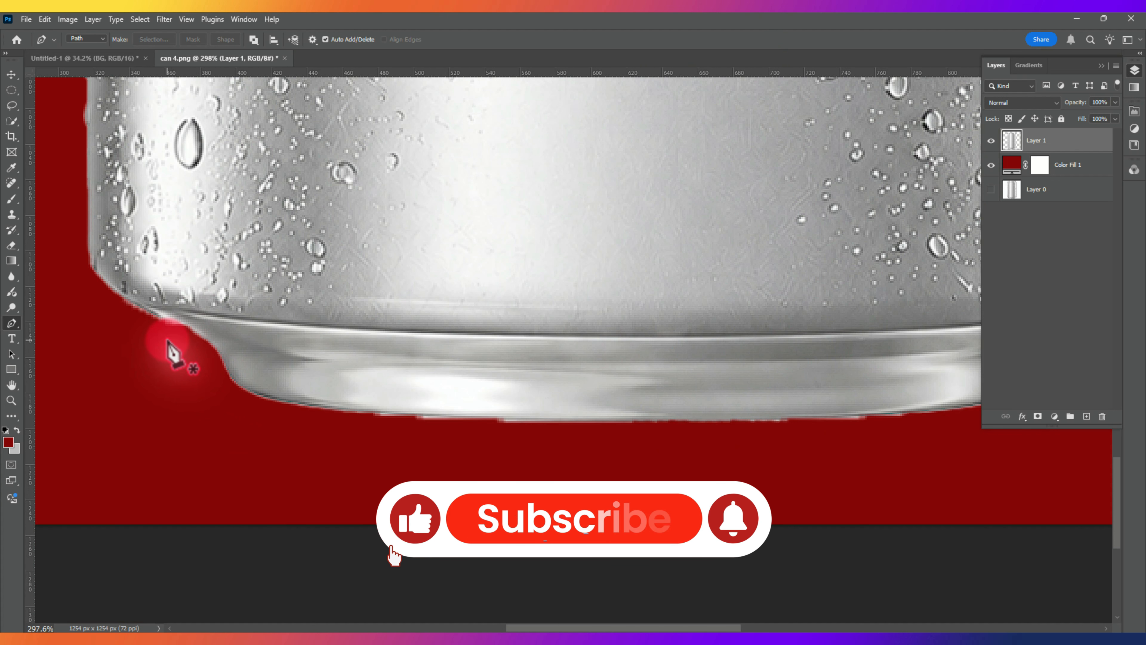
click(133, 307)
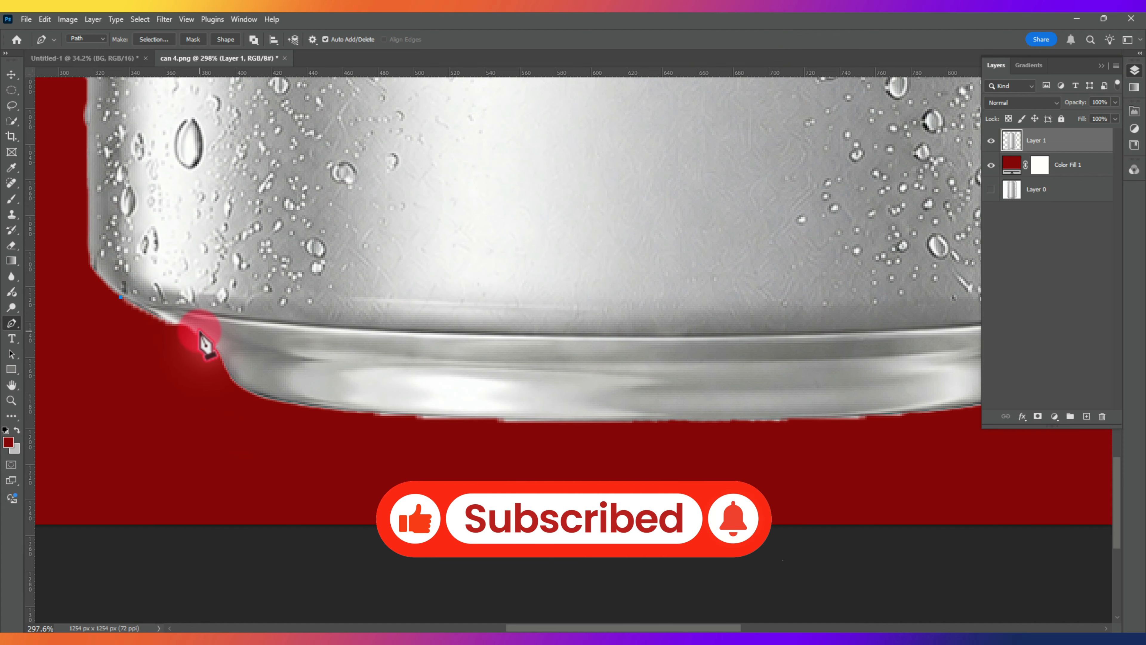
click(193, 394)
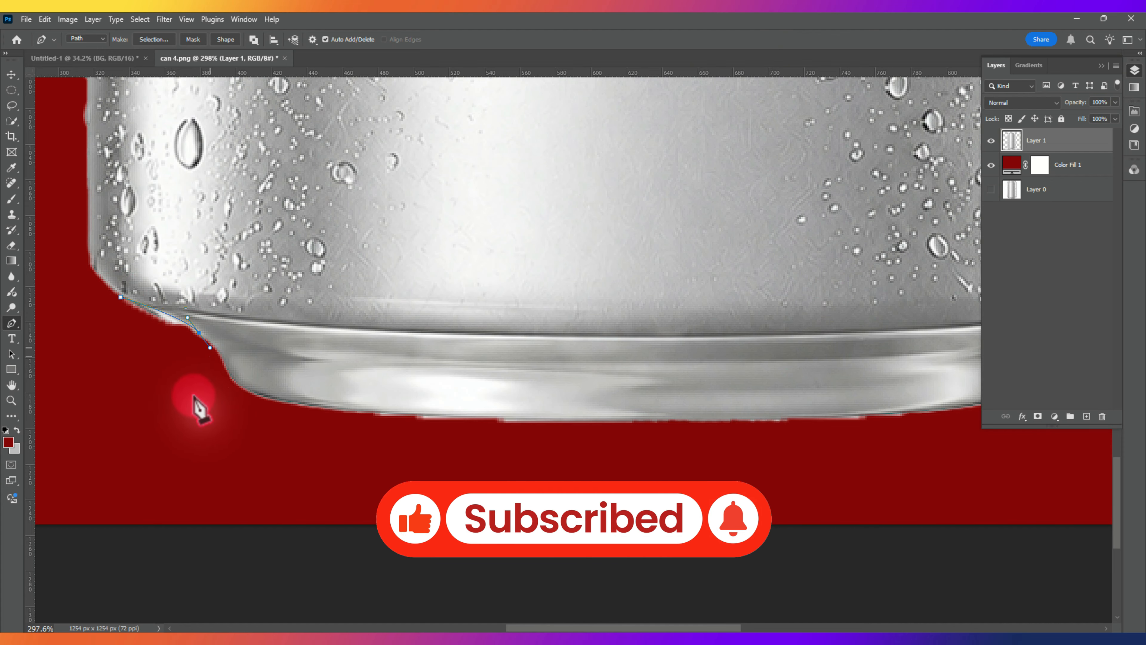
drag(104, 369, 100, 352)
key(ctrl+Return)
key(Delete)
key(ctrl+d)
- Trace the can's bottom rim with a curved Pen path and delete the jagged fringe beneath it
drag(532, 384, 405, 403)
click(201, 427)
click(828, 427)
drag(827, 428, 1021, 403)
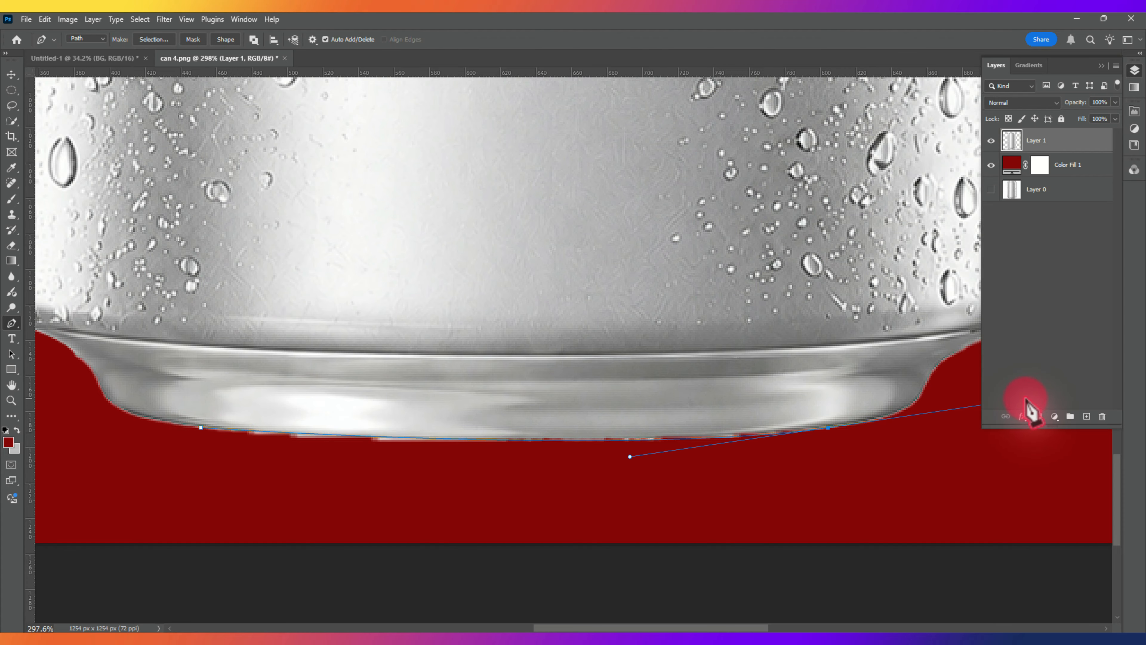
click(766, 504)
click(488, 486)
click(289, 479)
drag(201, 427, 210, 451)
key(ctrl+Return)
key(Delete)
key(ctrl+d)
- Copy the finished can cut-out from can 4.png into the Untitled-1 document
key(ctrl+0)
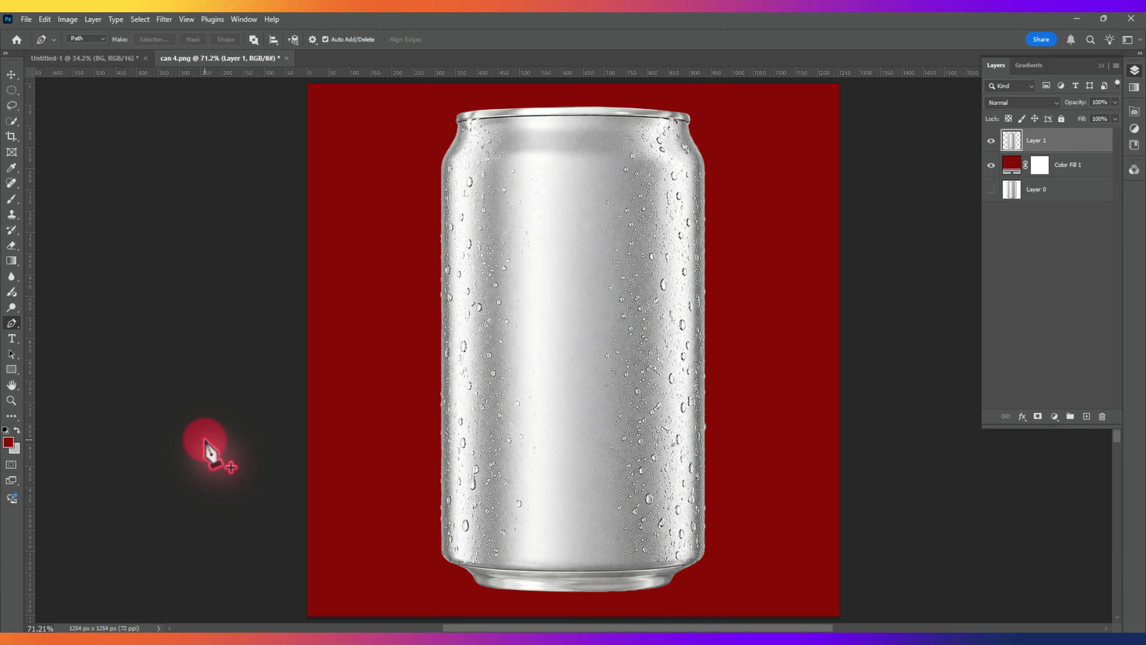
key(v)
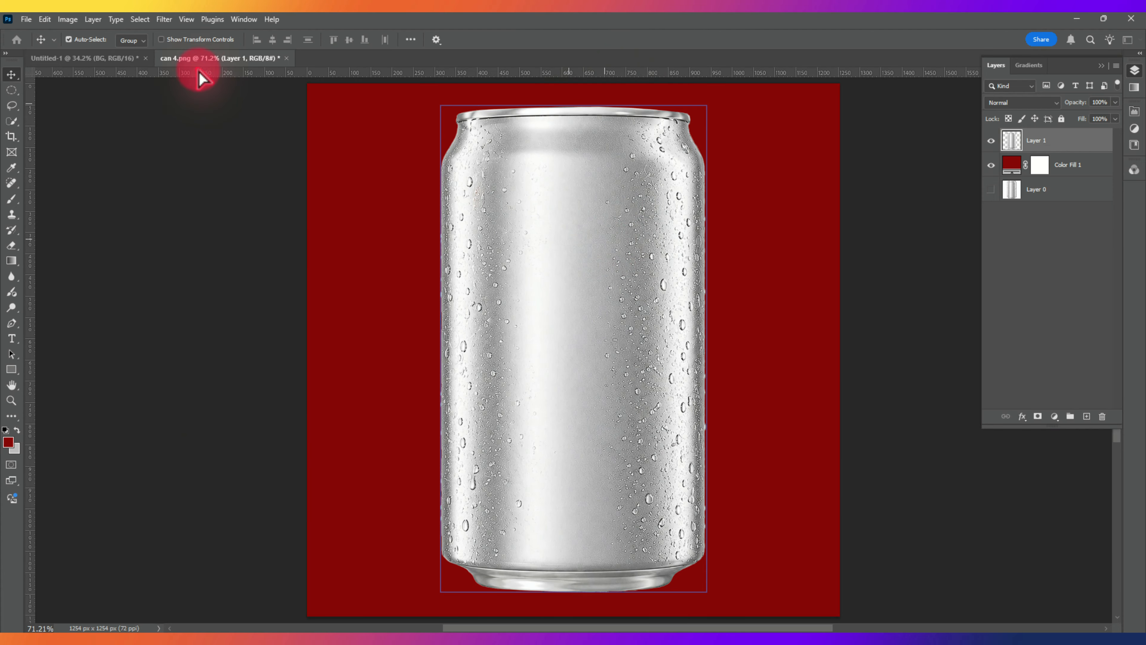
drag(130, 62, 531, 397)
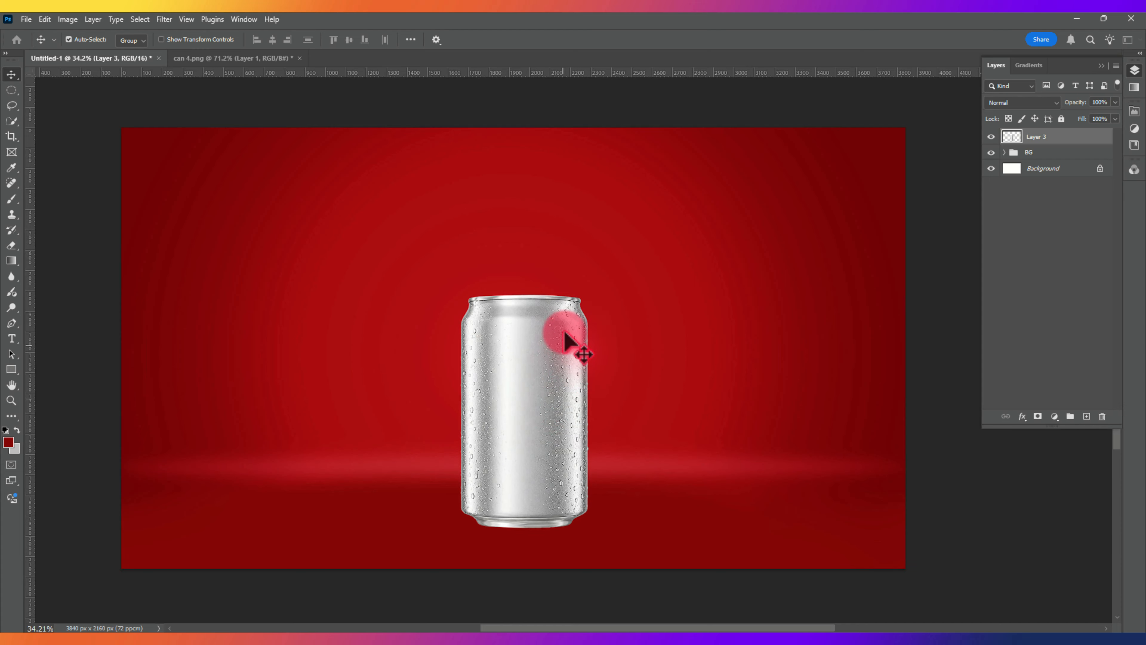
- Enlarge the can and position it horizontally centred and slightly below the middle of the canvas
key(ctrl+t)
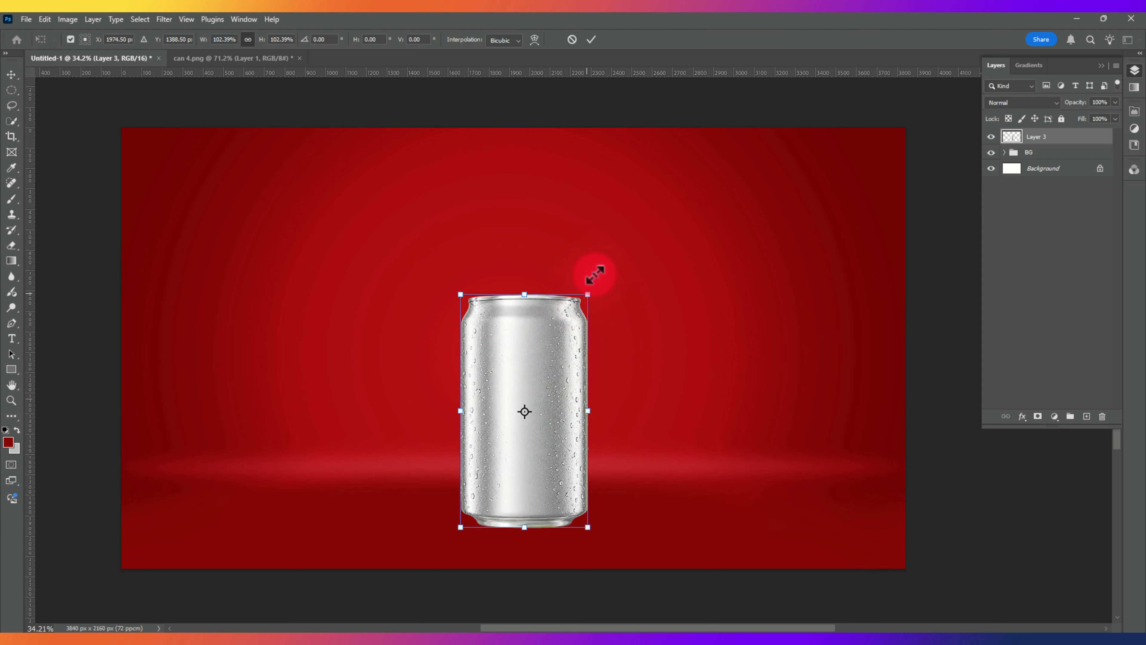
drag(595, 274, 610, 198)
drag(534, 372, 543, 316)
drag(641, 153, 626, 168)
drag(582, 325, 509, 347)
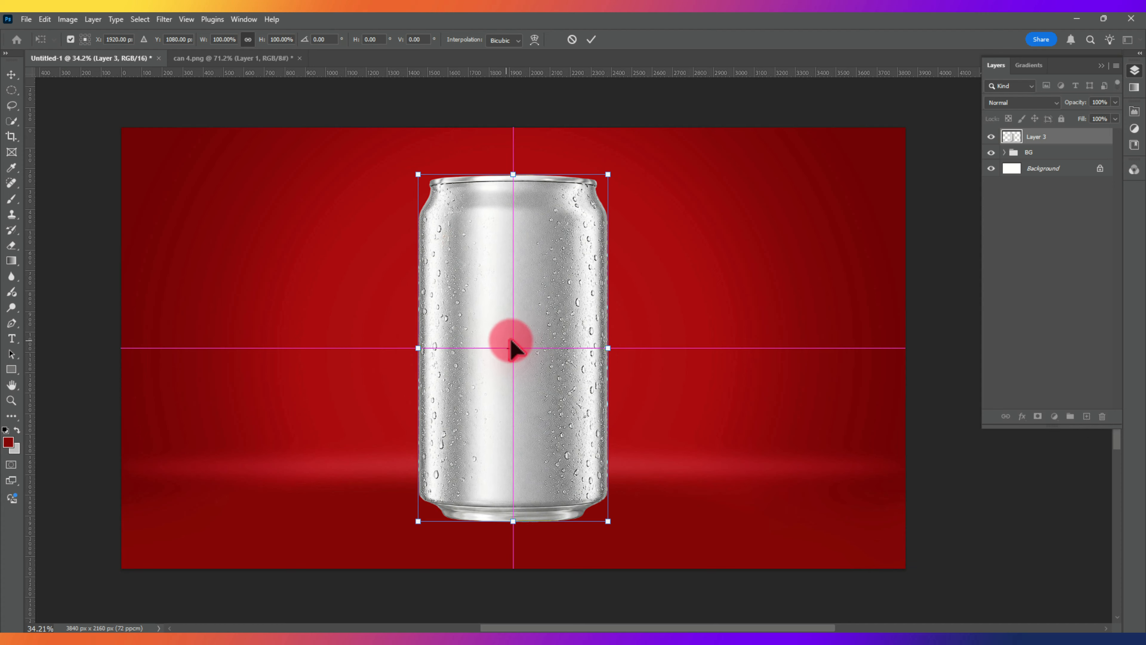
drag(546, 385, 547, 401)
key(Return)
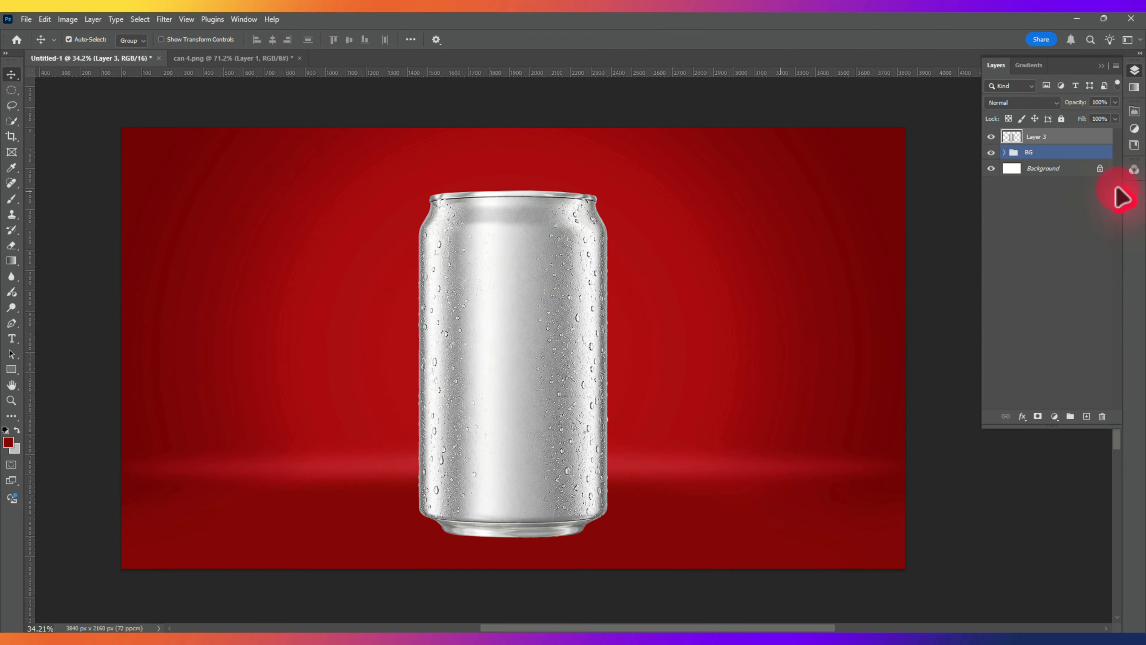
- Duplicate the can layer, Layer 3, and hide the original
click(1052, 140)
click(987, 155)
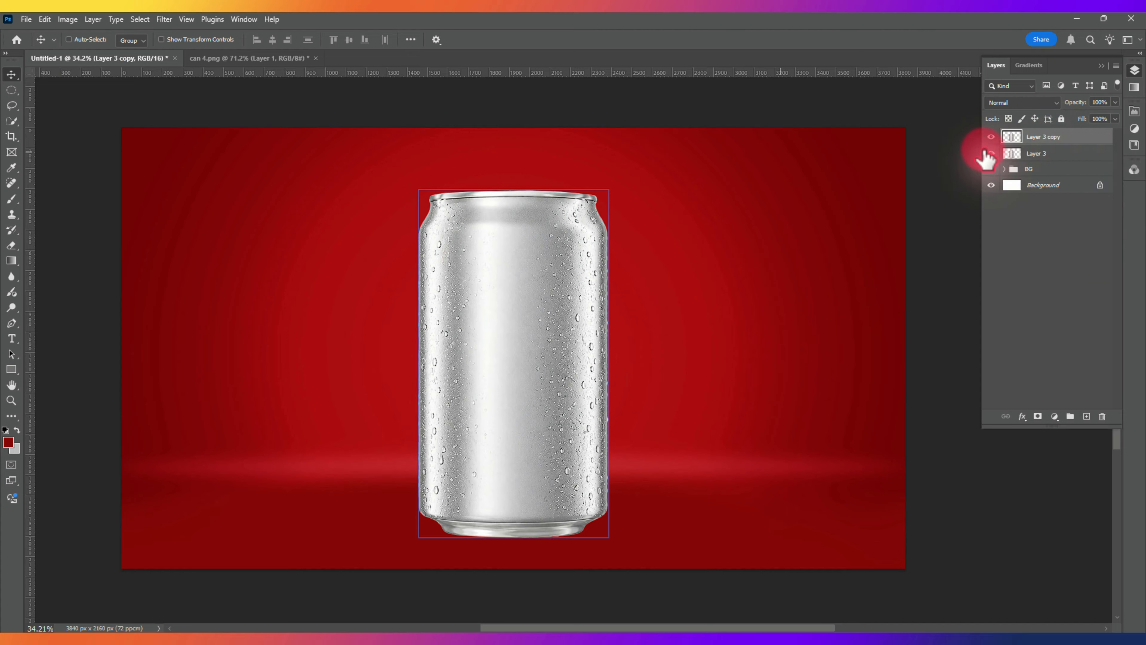
key(ctrl)
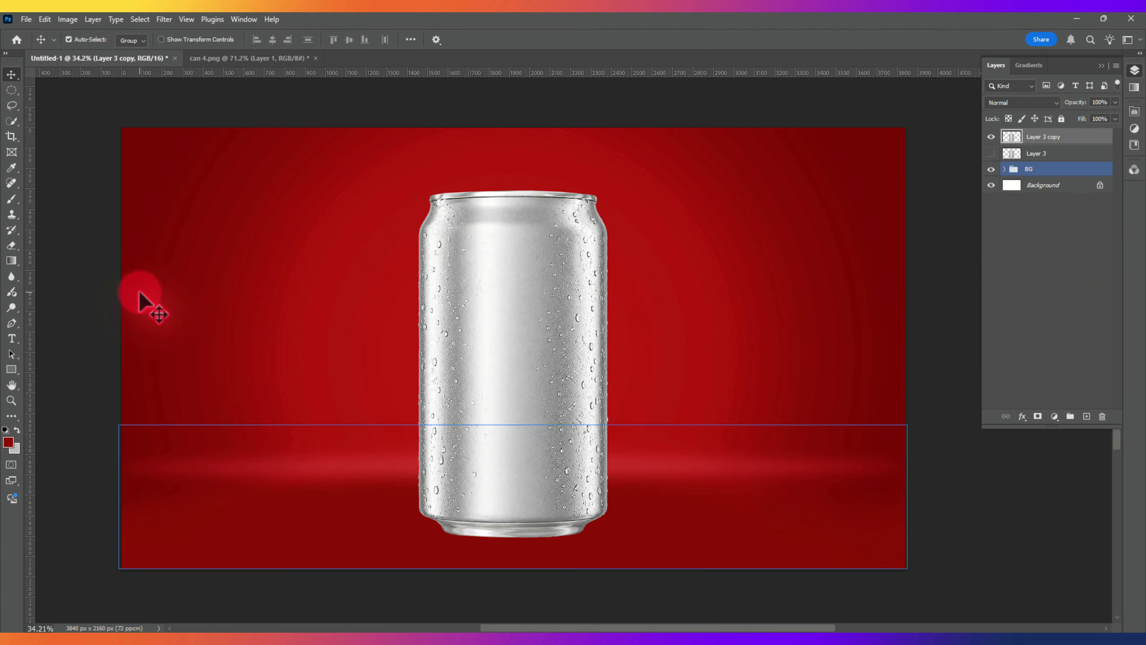
- Draw a rectangle about 885 × 98 px over the can's top rim and fill it with light grey (#cdcdcd)
click(12, 370)
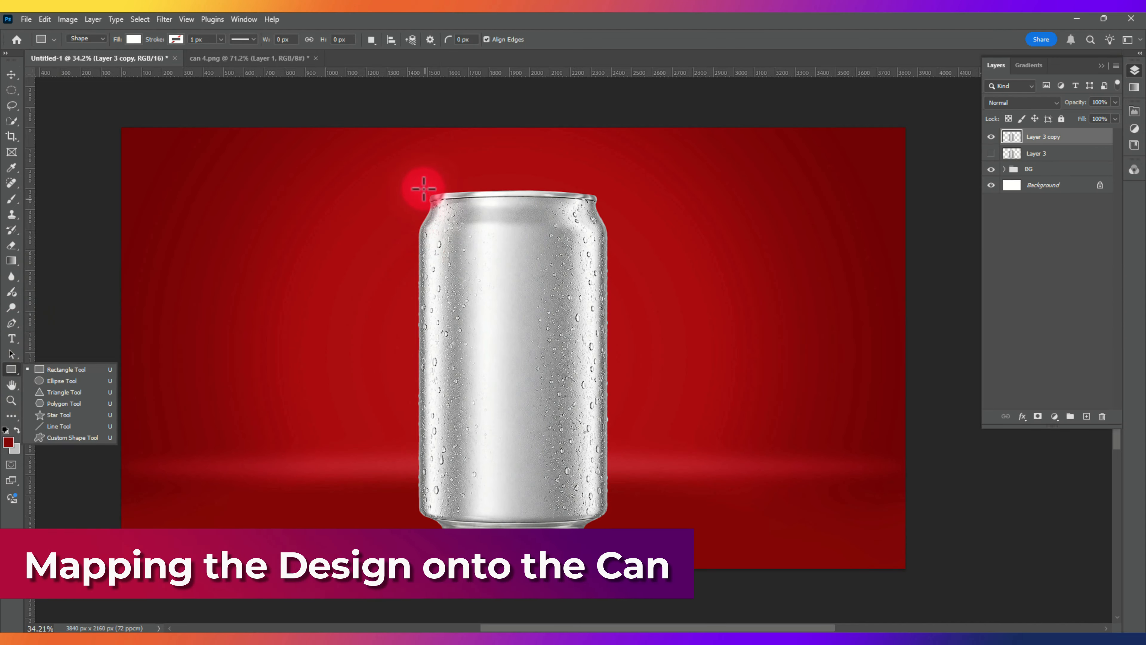
drag(426, 188, 603, 205)
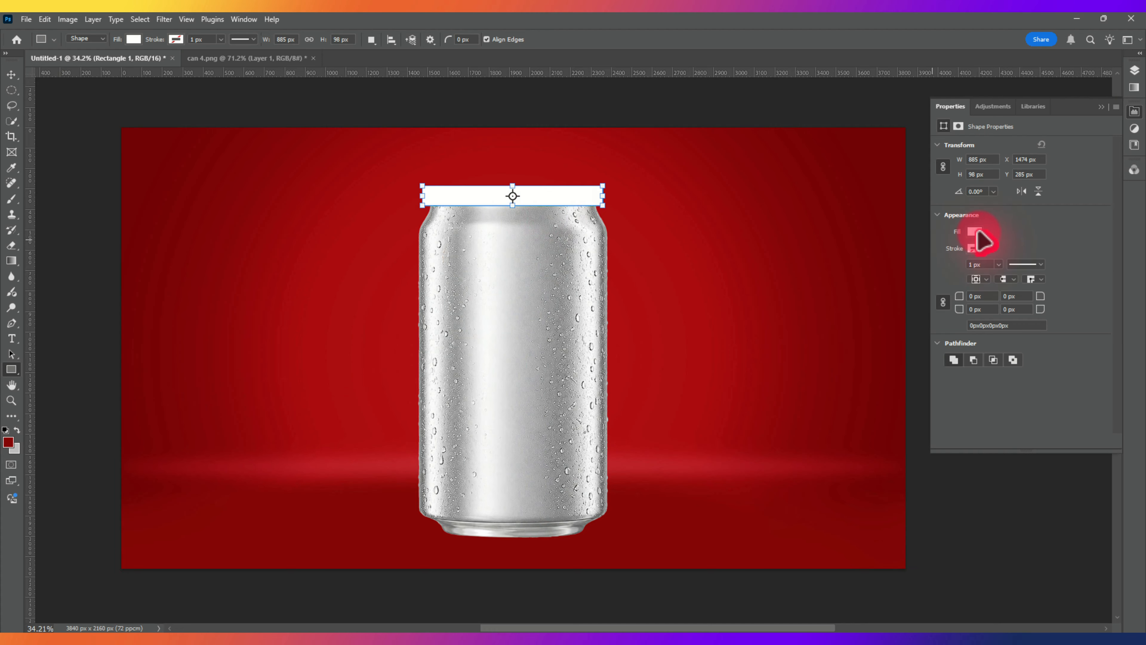
click(975, 231)
click(1093, 255)
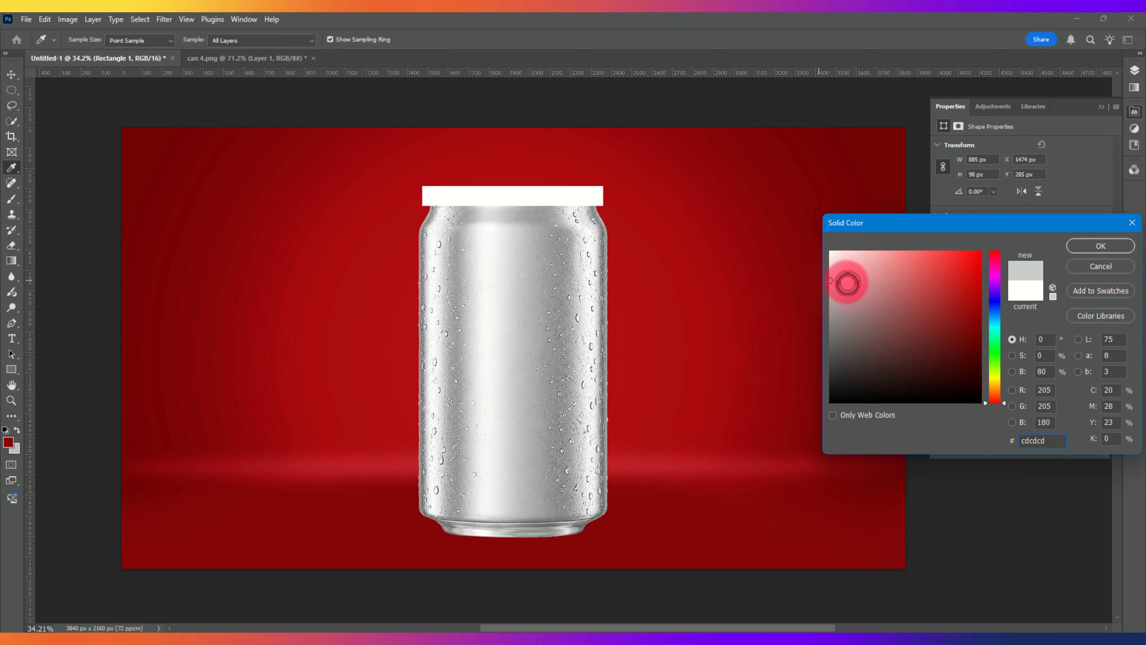
click(1100, 247)
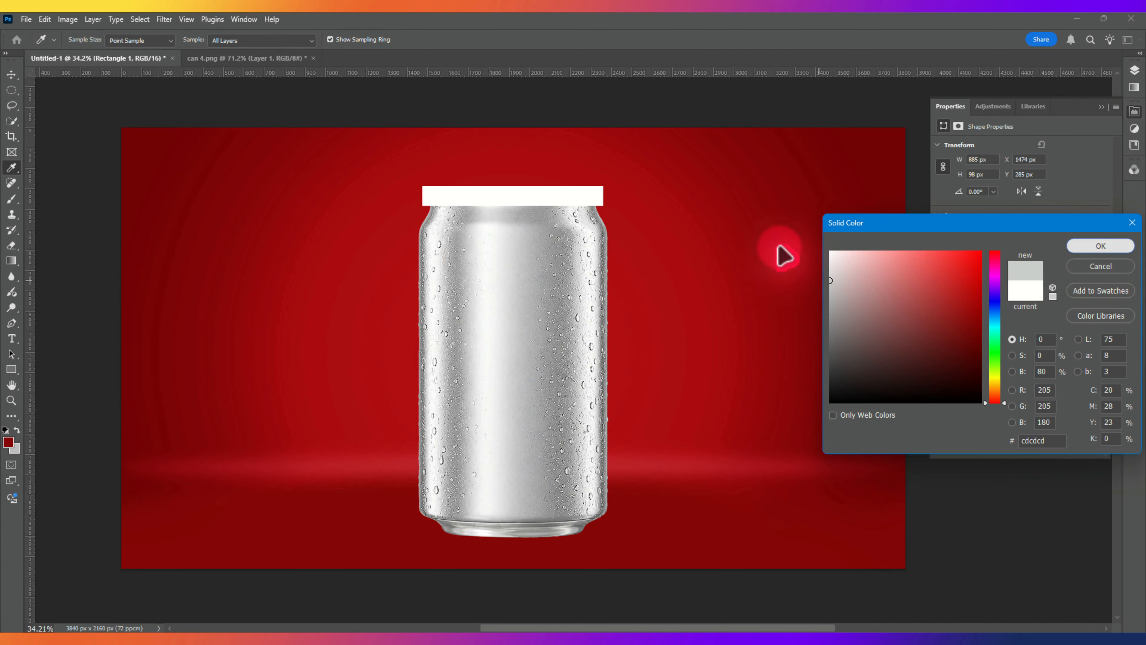
- Warp the top rectangle so its lower edge and bottom corners follow the curve beneath the can's top rim
scroll(538, 205, up, 1)
scroll(539, 205, up, 5)
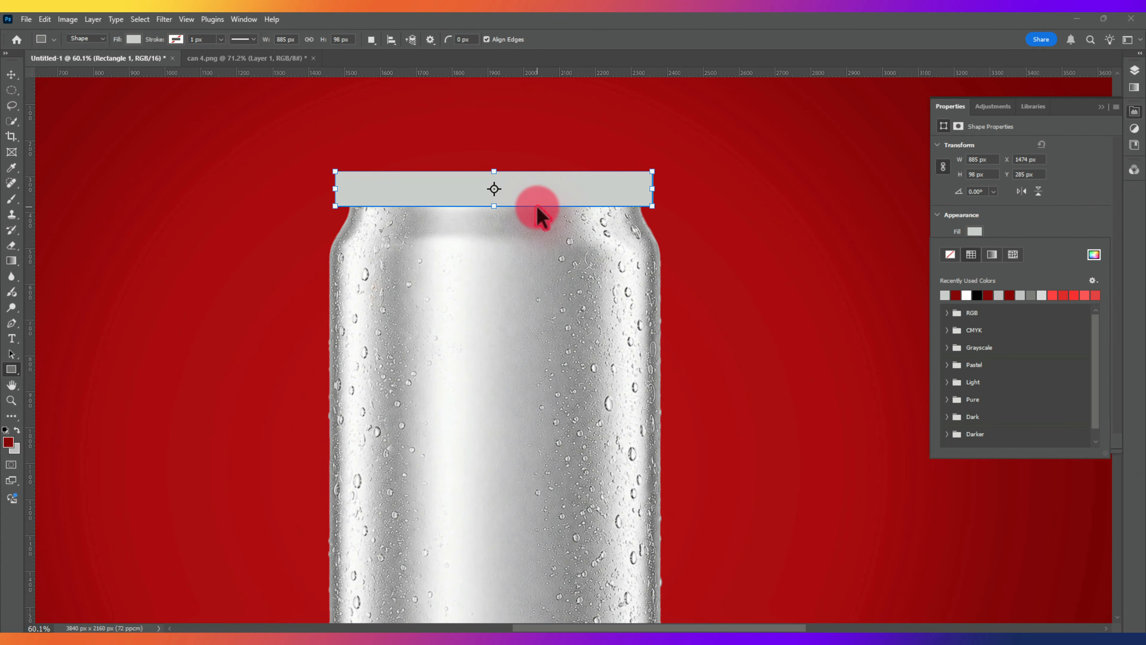
key(ctrl+t)
right_click(525, 194)
click(548, 274)
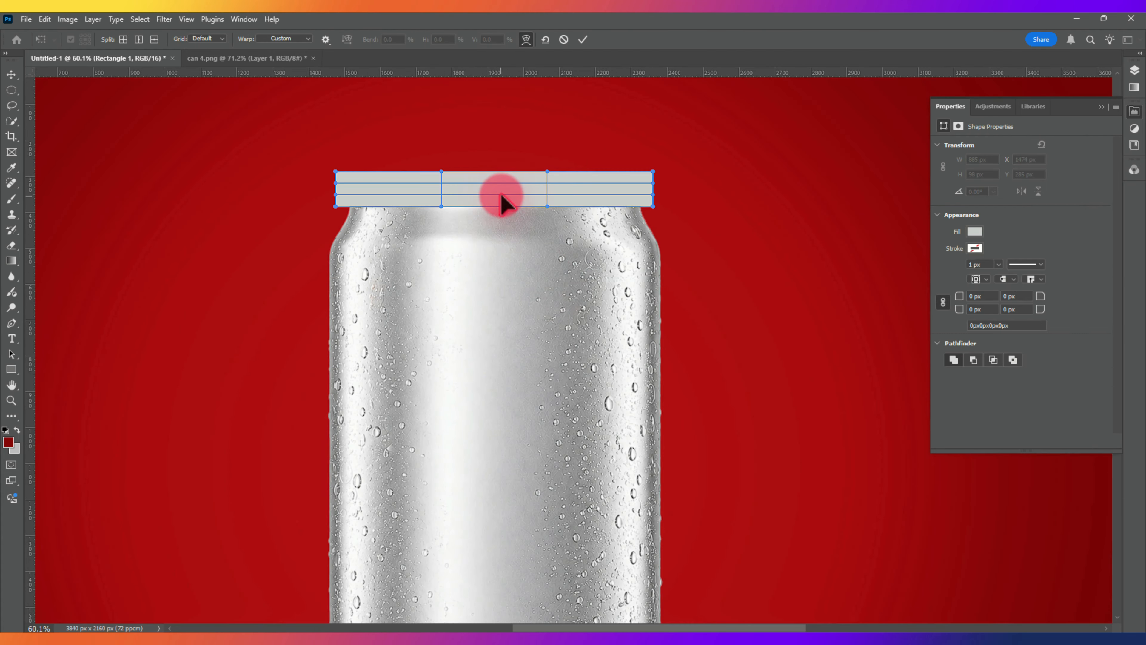
scroll(562, 217, up, 1)
drag(545, 236, 411, 209)
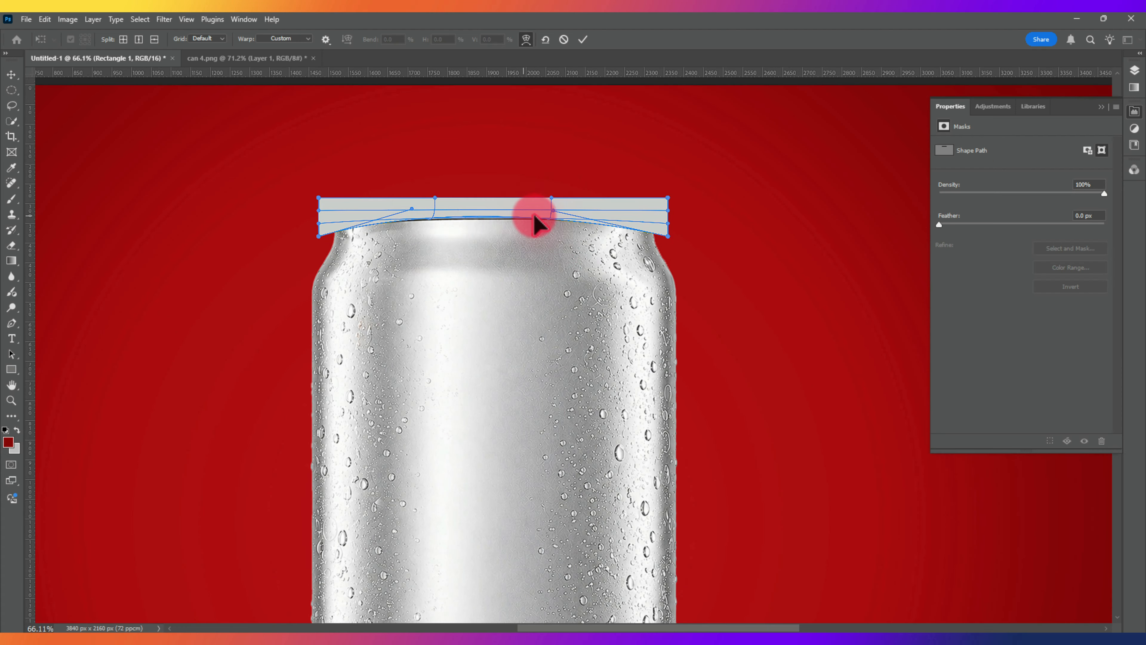
mouse_move(667, 236)
mouse_down()
mouse_move(676, 222)
mouse_move(655, 228)
mouse_up()
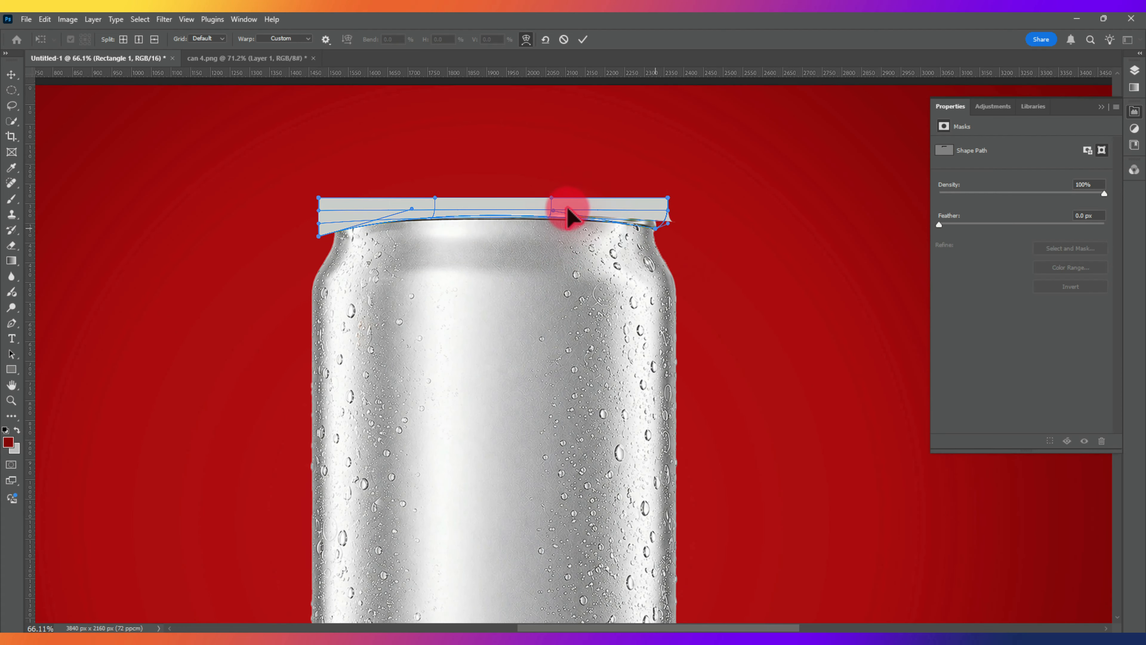
drag(553, 210, 554, 216)
mouse_move(319, 236)
mouse_down()
mouse_move(319, 218)
mouse_move(317, 230)
mouse_up()
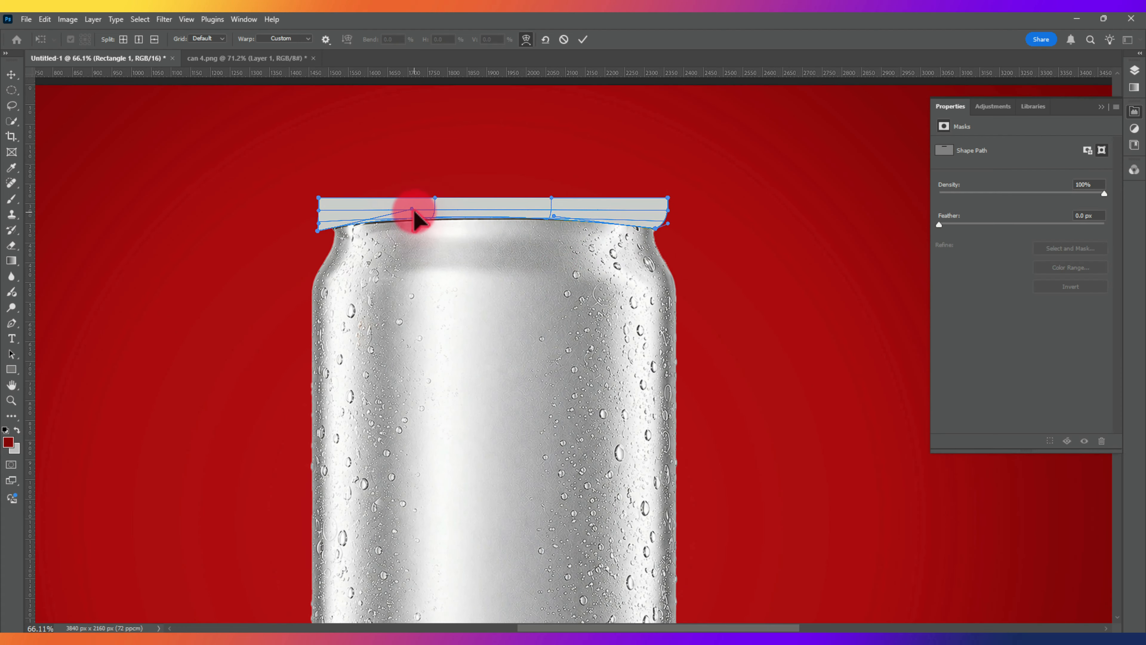
drag(412, 209, 418, 211)
key(Return)
- Refine the warp of the top rectangle, lowering its curved bottom edge slightly to cover the dark rim line
click(1134, 70)
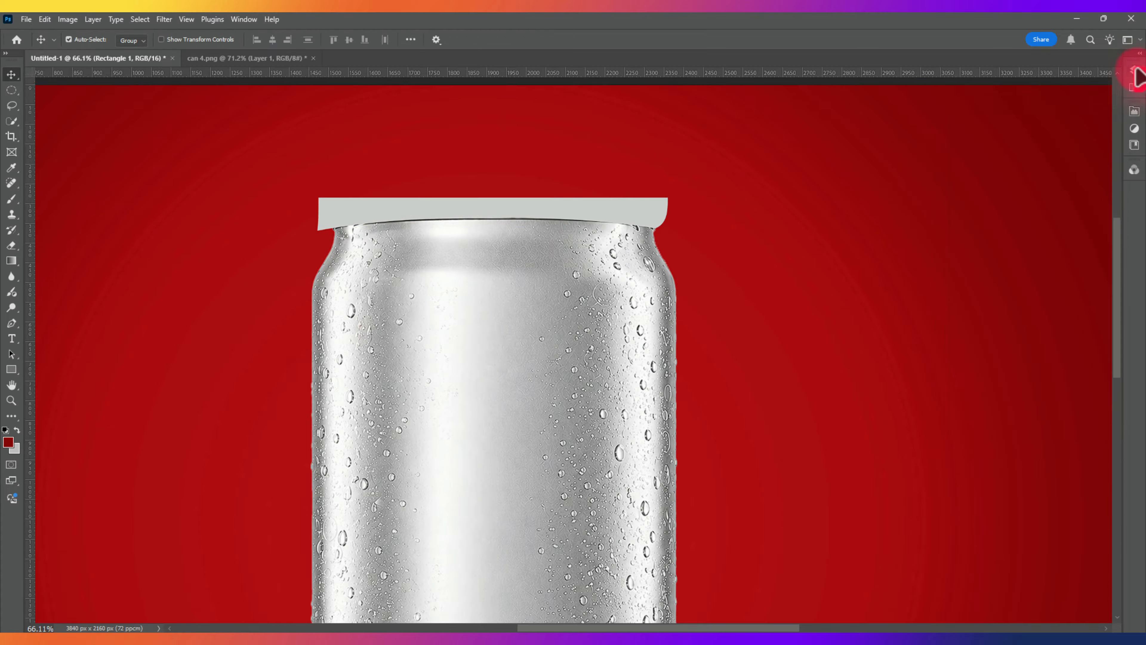
scroll(532, 212, up, 4)
key(ctrl+t)
right_click(506, 209)
click(530, 291)
drag(382, 241, 382, 246)
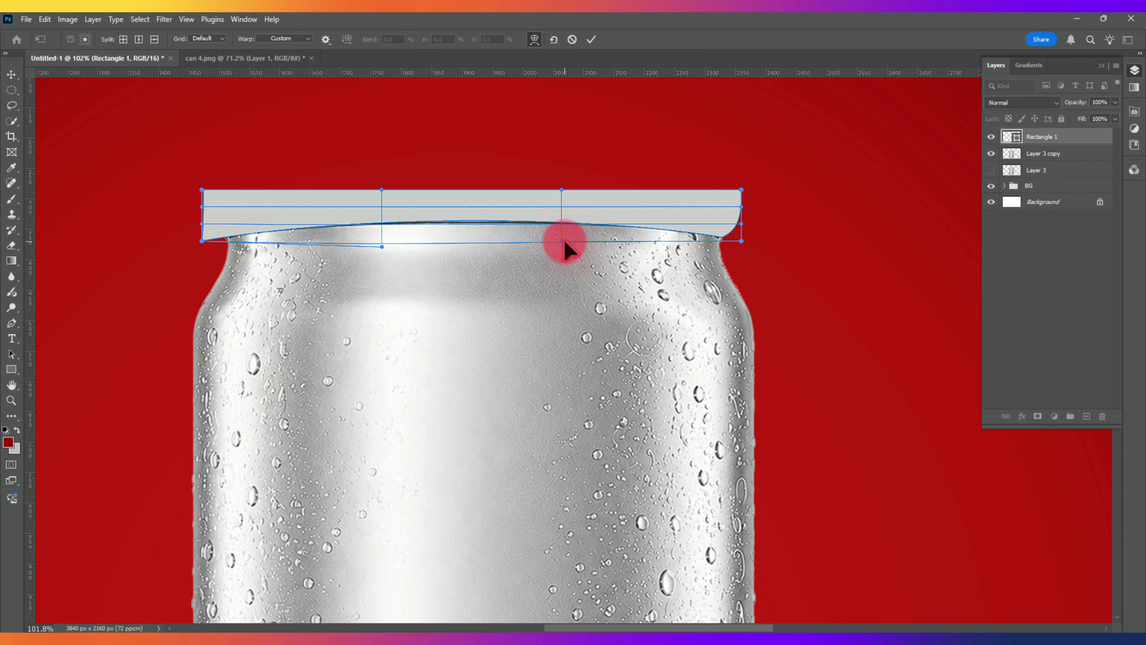
drag(561, 242, 561, 247)
drag(464, 225, 466, 230)
click(591, 39)
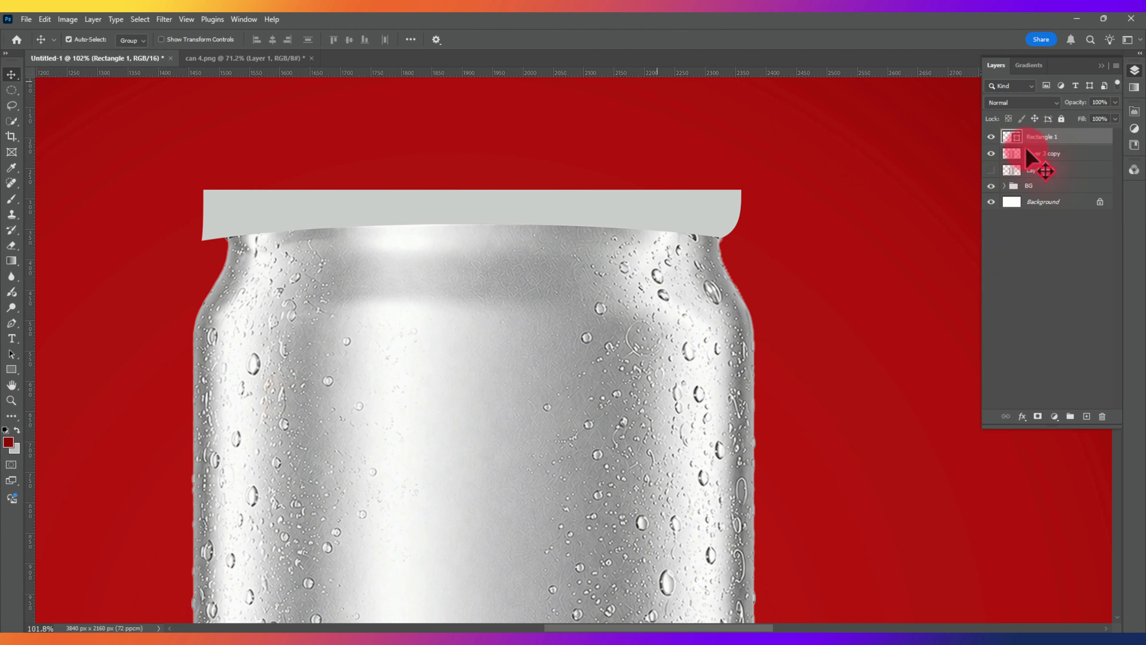
- Clip the Rectangle 1 layer to the can layer, Layer 3 copy
drag(1054, 141, 1054, 141)
key(ctrl+0)
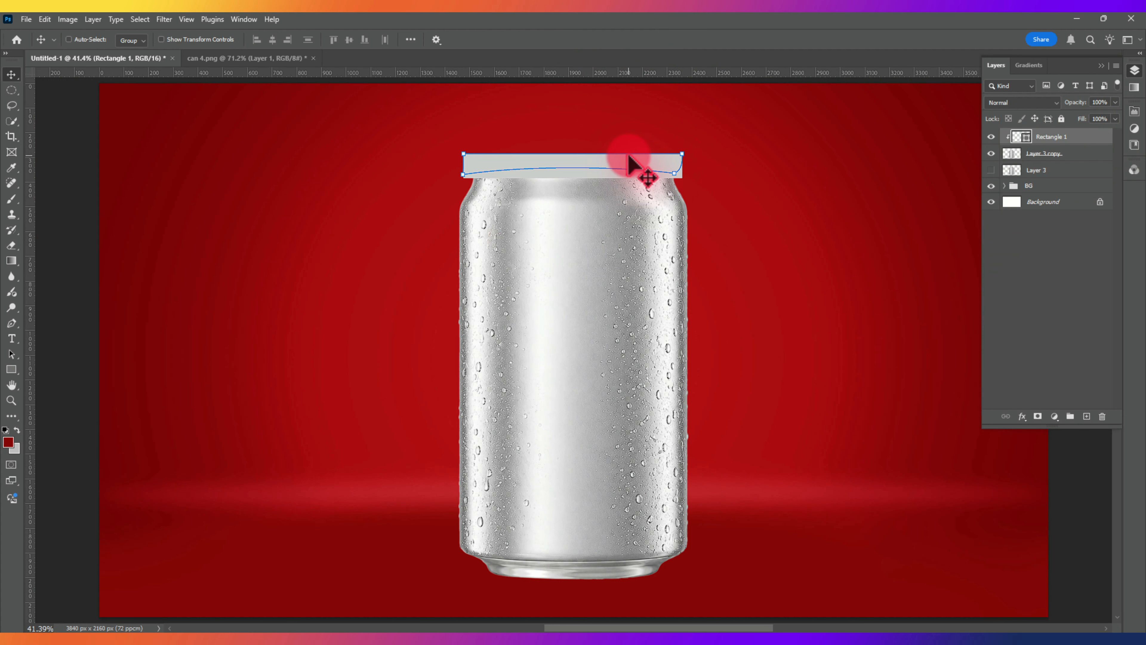
ctrl+click(632, 161)
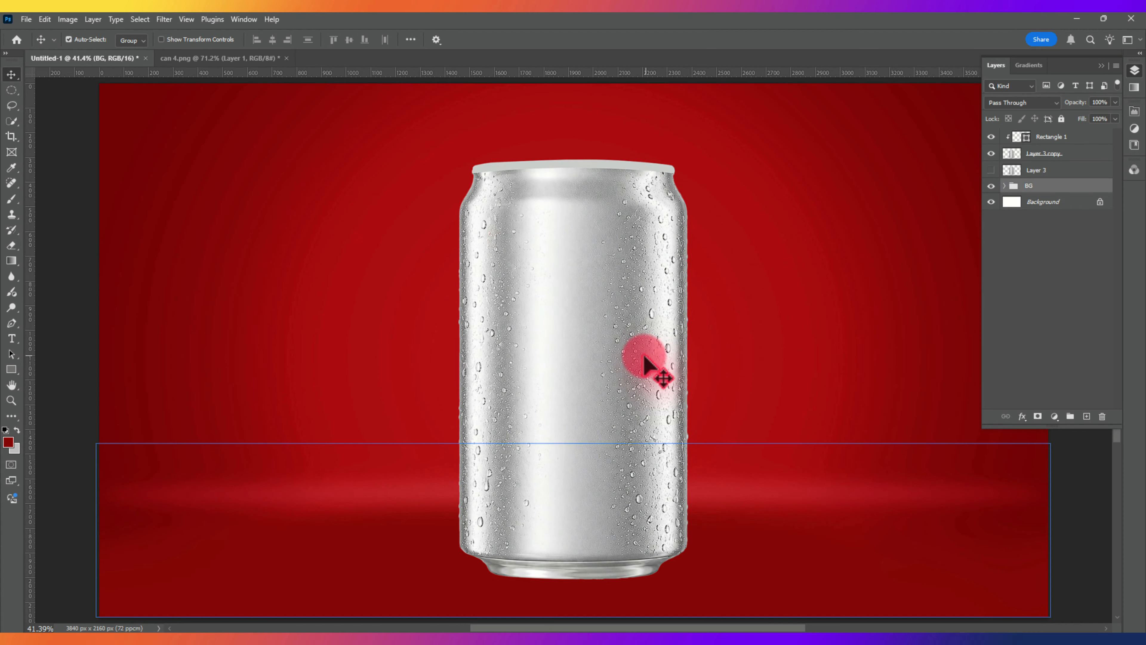
- Draw a rectangle about 936 × 139 px over the can's bottom rim and fill it with a lighter grey
drag(644, 355, 619, 230)
scroll(575, 434, up, 3)
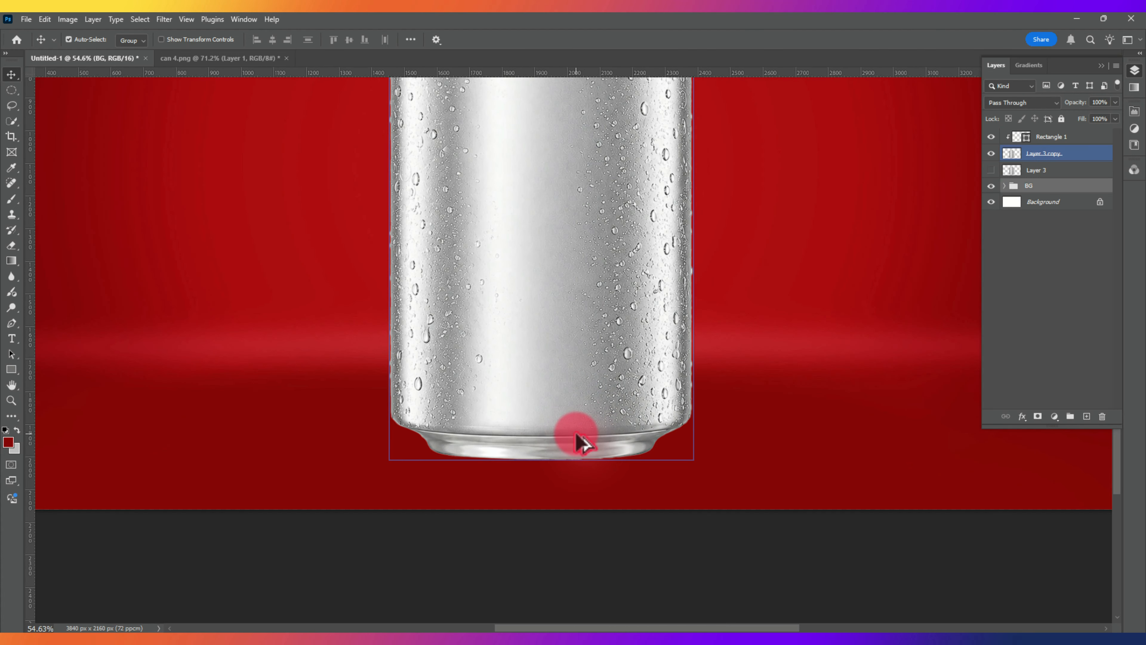
scroll(582, 442, up, 1)
click(11, 369)
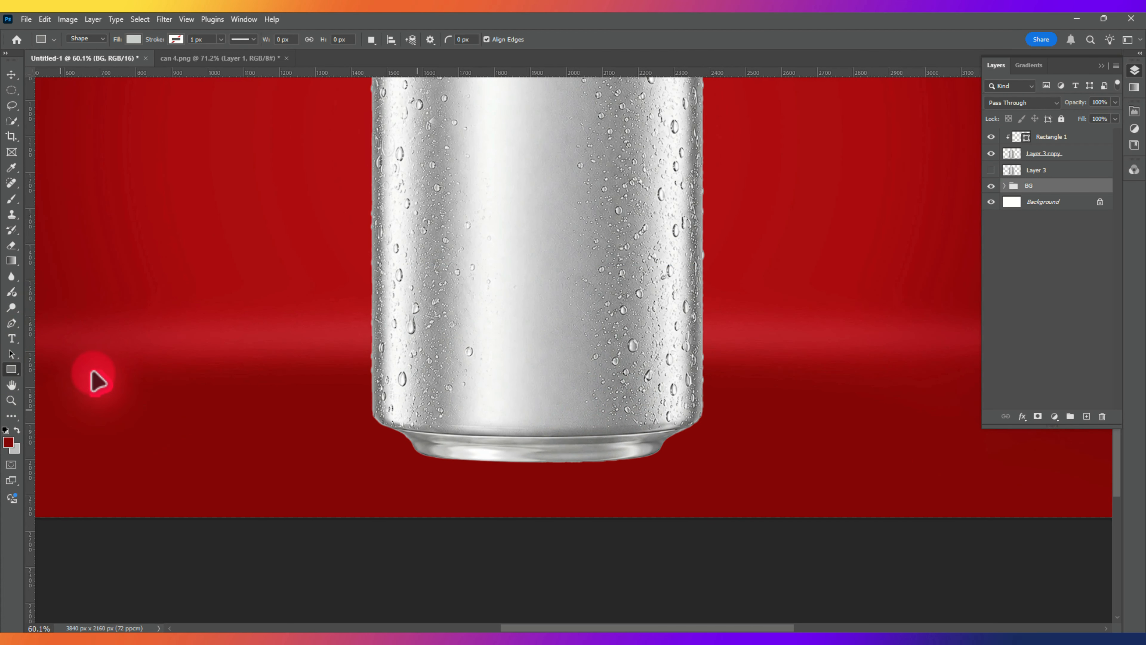
drag(386, 433, 704, 466)
click(974, 232)
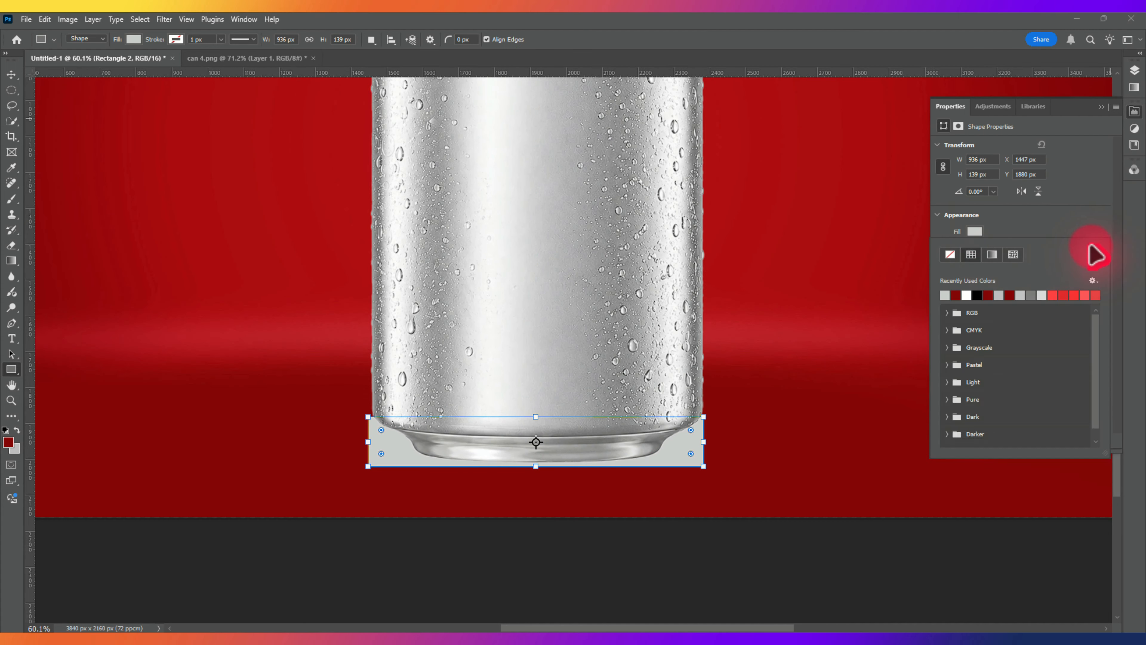
click(1095, 251)
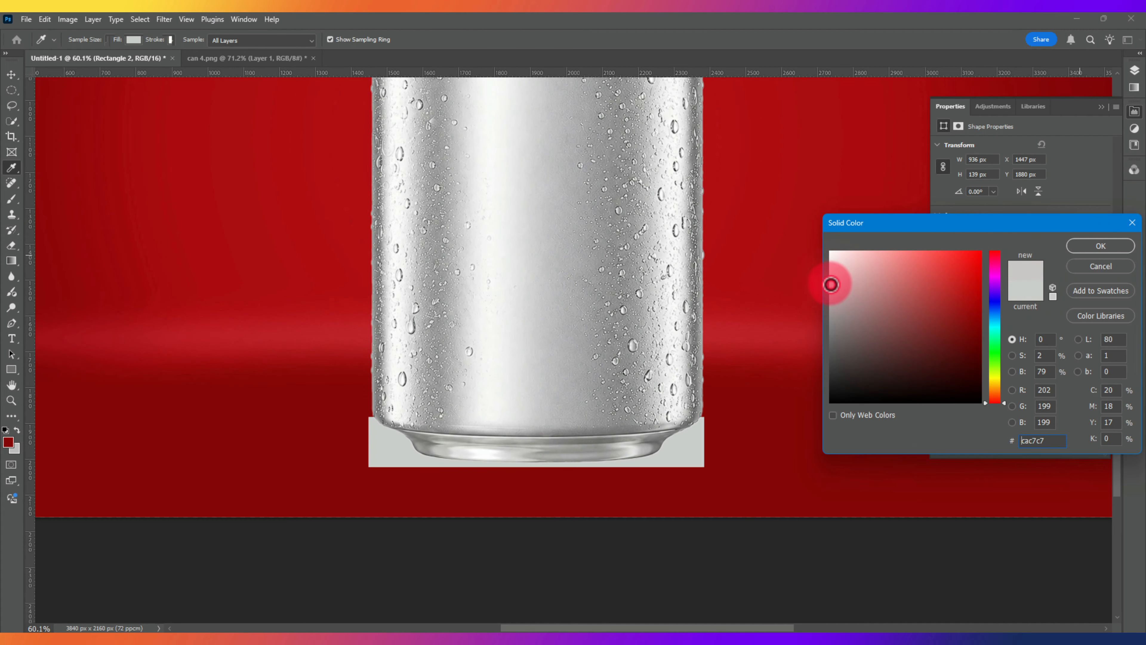
key(Return)
- Move Rectangle 2 to the top of the layer stack and lower its opacity to 39%
click(1101, 106)
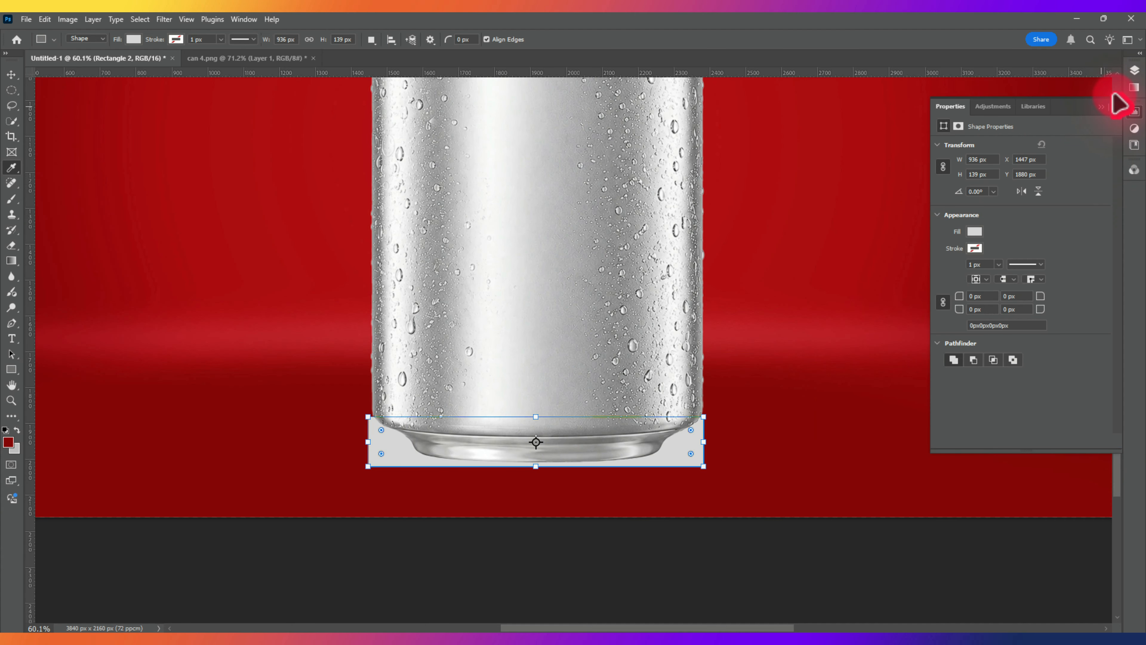
click(1134, 71)
drag(1064, 188, 1031, 135)
click(1117, 110)
click(1009, 179)
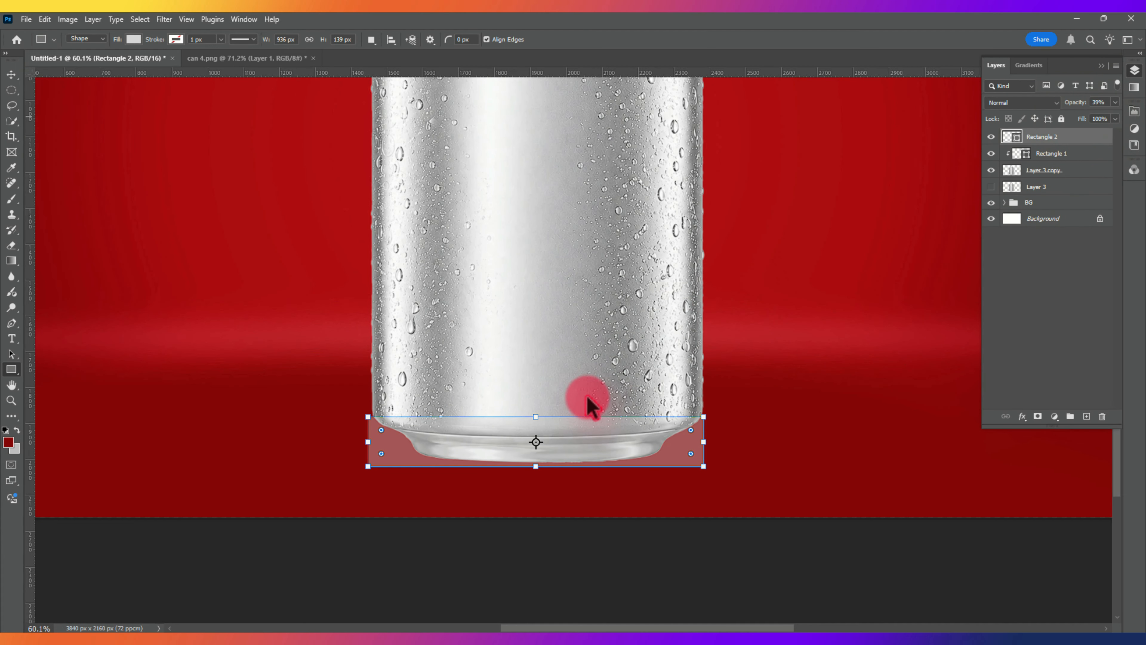
- Warp the bottom rectangle so its upper edge and top corners follow the curve above the can's bottom rim
key(ctrl+t)
scroll(582, 467, up, 1)
scroll(582, 465, up, 1)
right_click(581, 465)
click(672, 293)
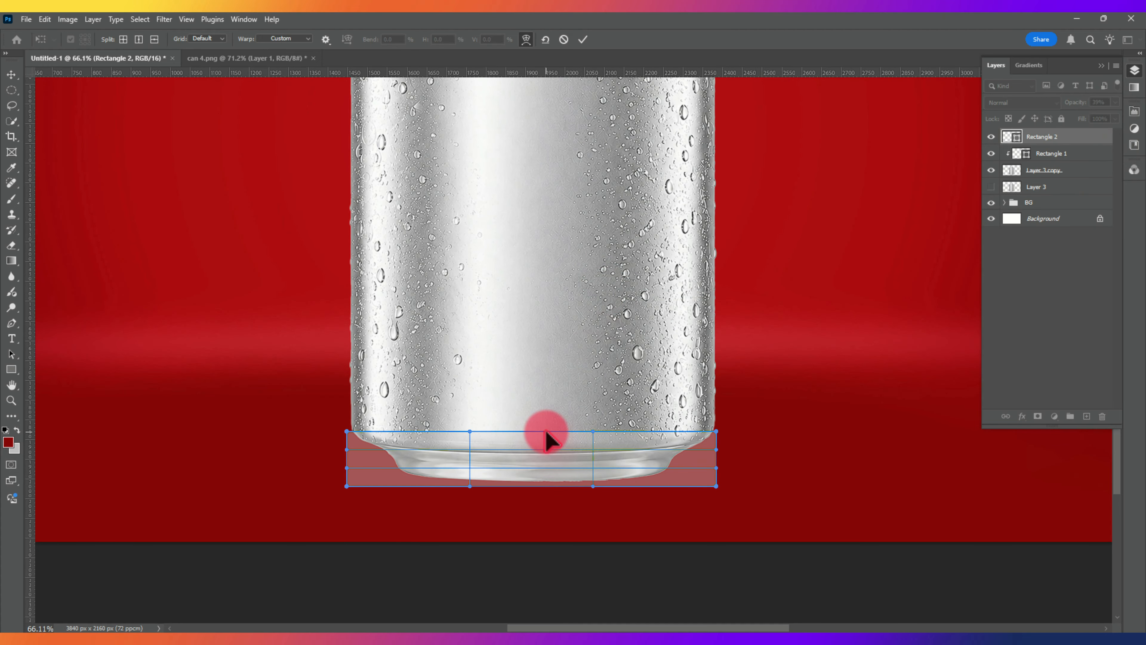
scroll(703, 469, up, 2)
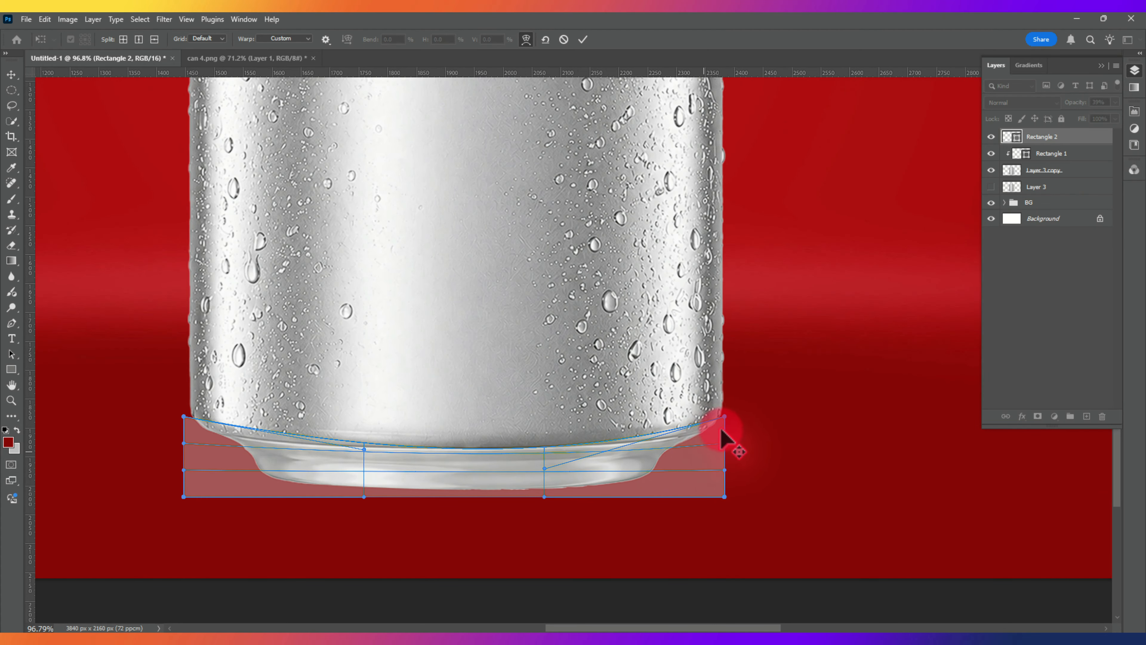
drag(724, 430, 727, 437)
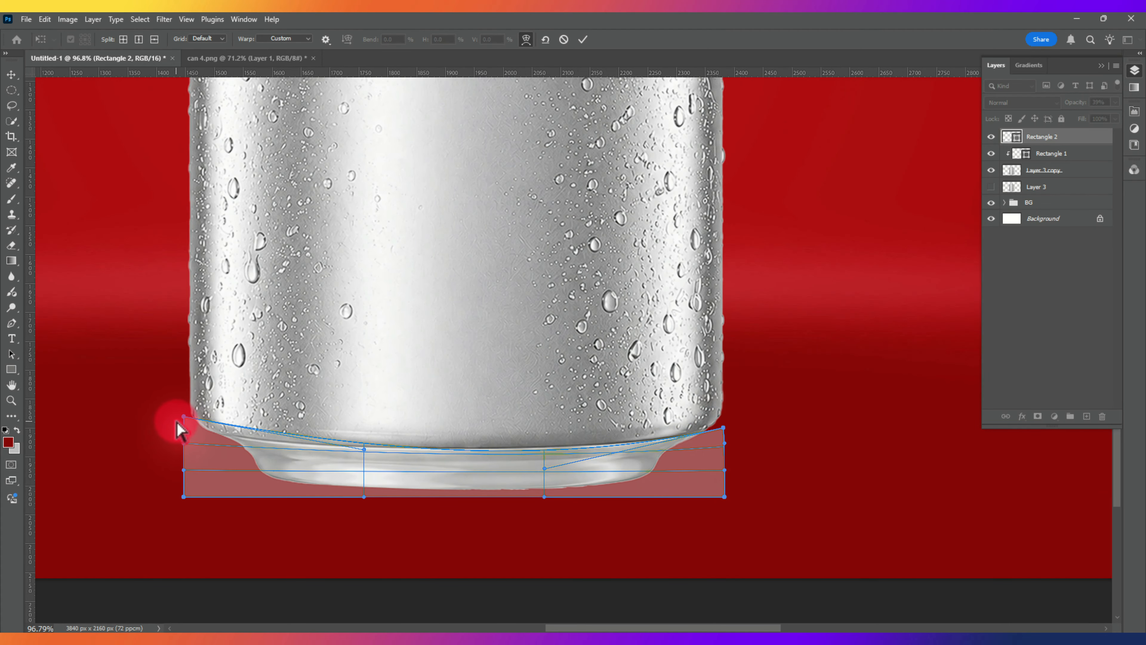
drag(185, 417, 187, 442)
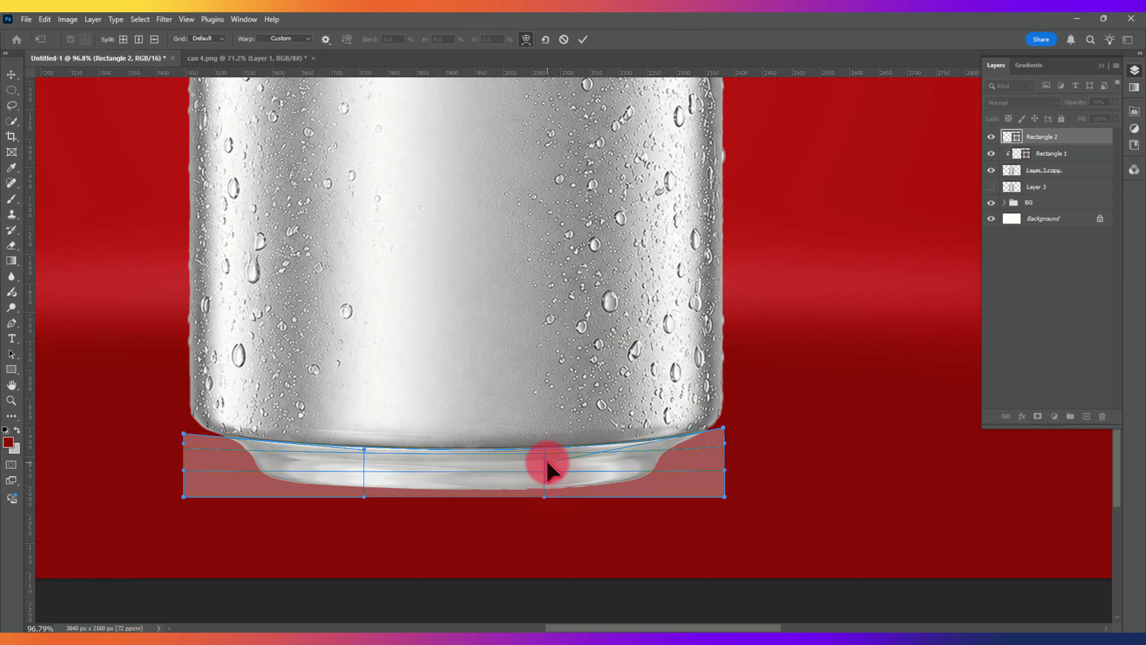
click(582, 40)
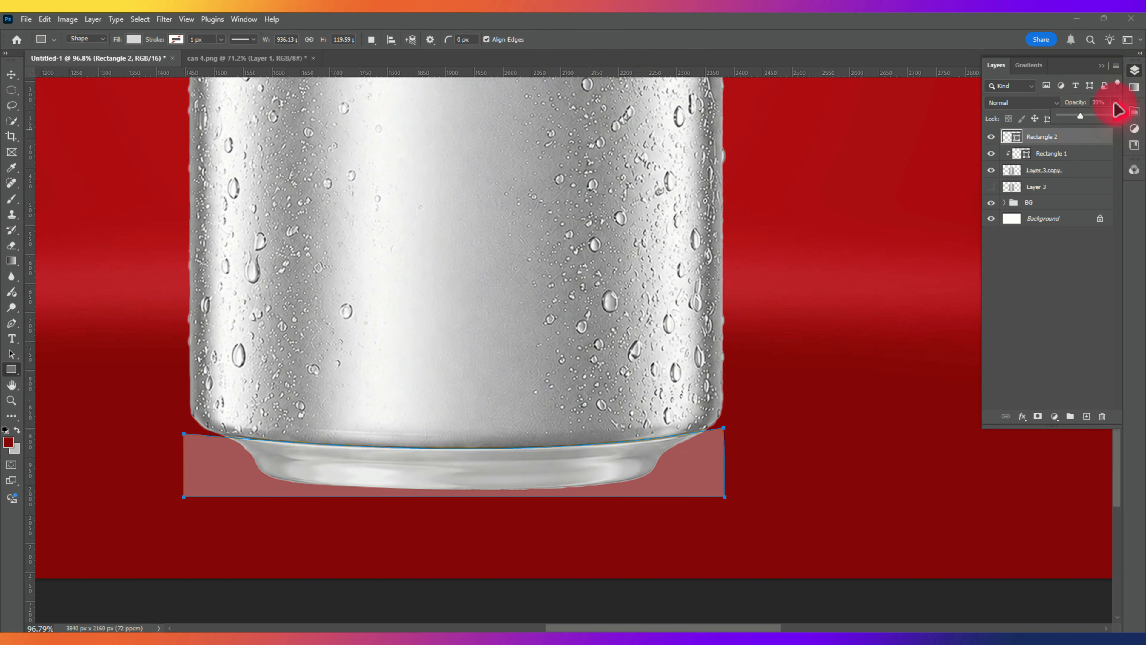
- Restore Rectangle 2 to 100% opacity and clip it to the can layer
drag(1023, 143, 1027, 140)
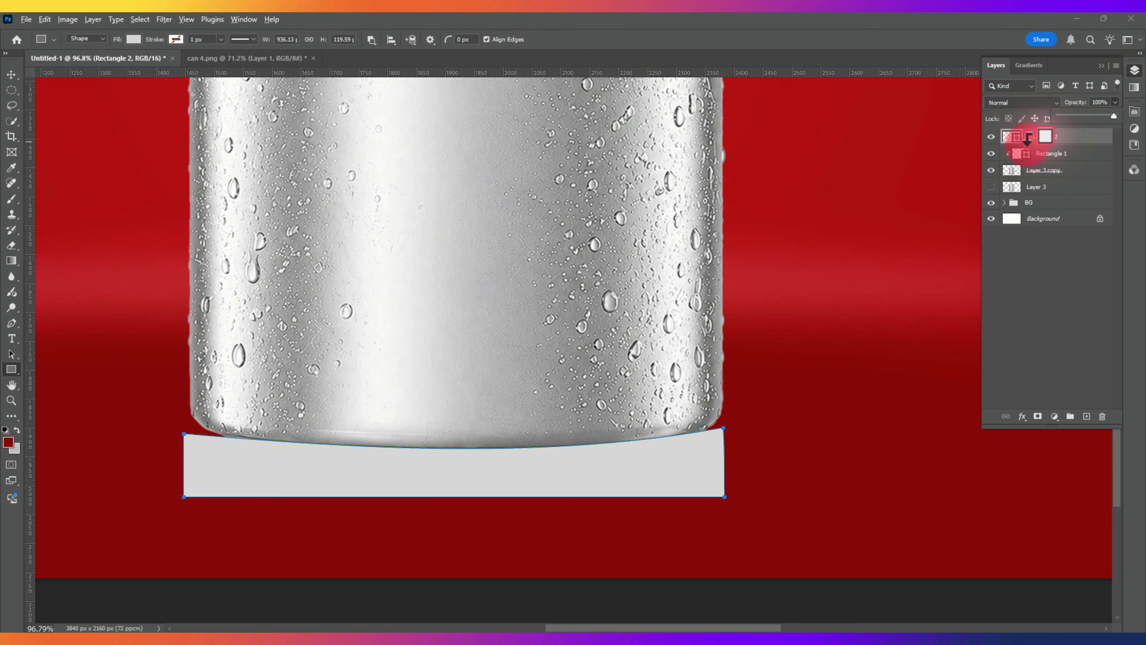
alt+click(1027, 144)
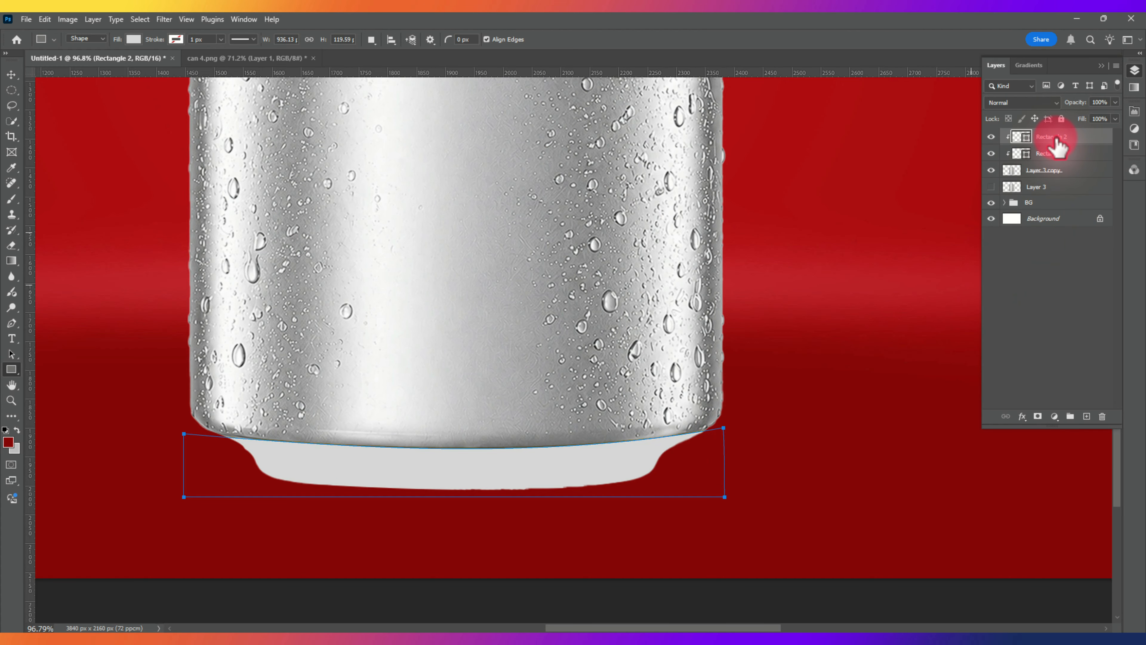
- Stretch the bottom rectangle slightly upward with Free Transform so it meets the curved lower edge of the can body
key(ctrl+t)
drag(729, 440, 726, 431)
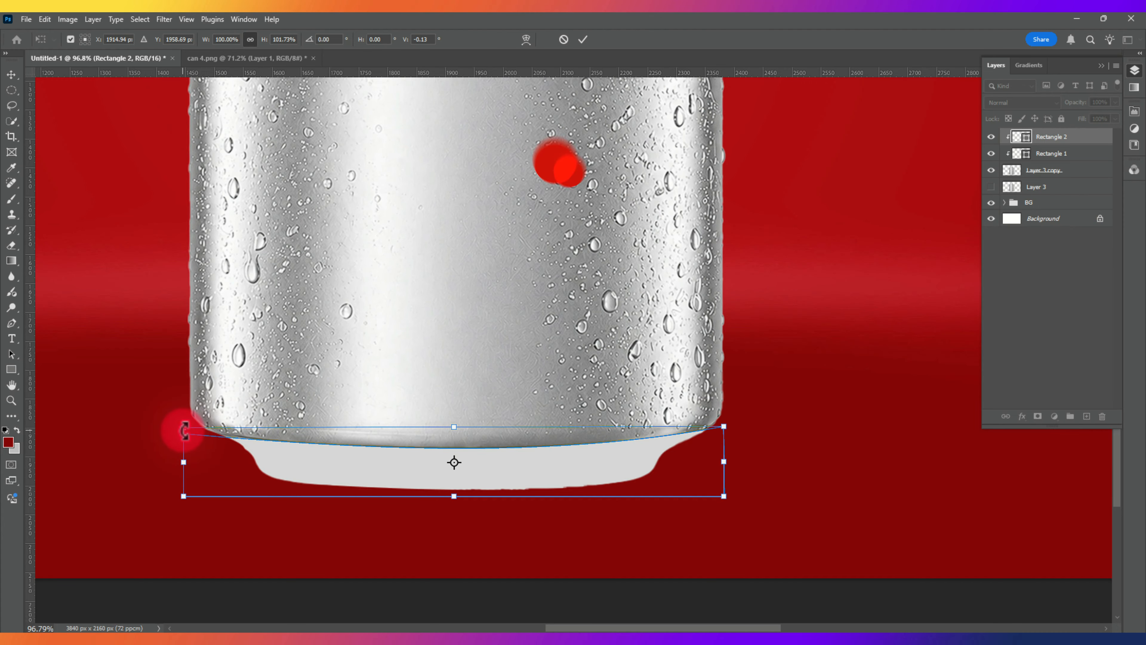
drag(183, 430, 183, 427)
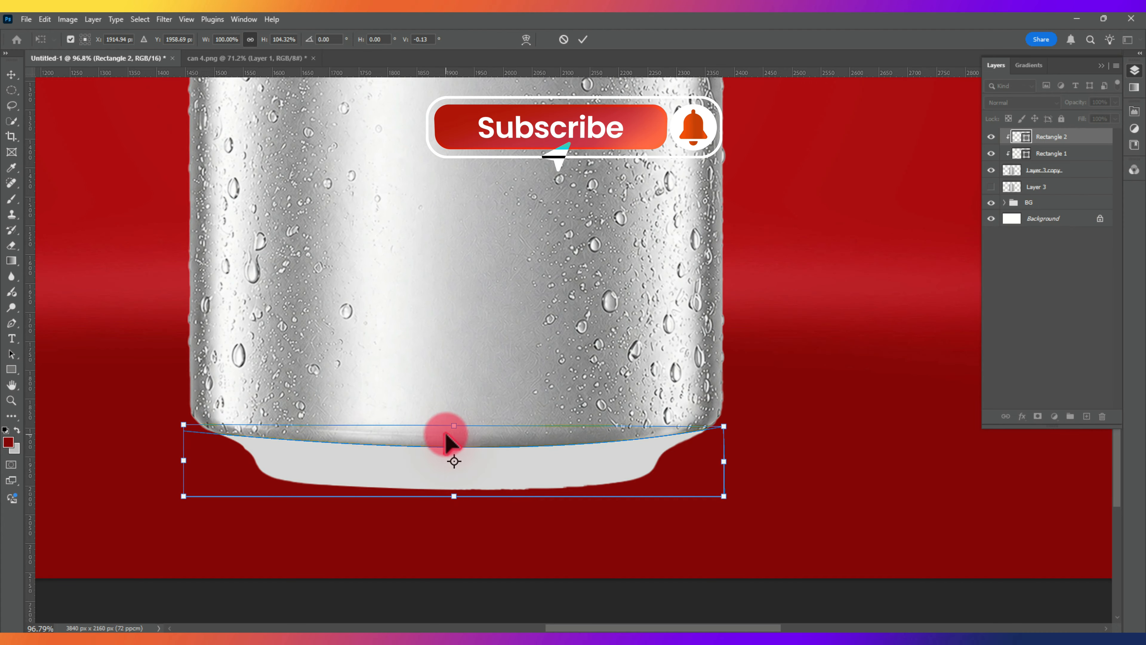
double_click(446, 442)
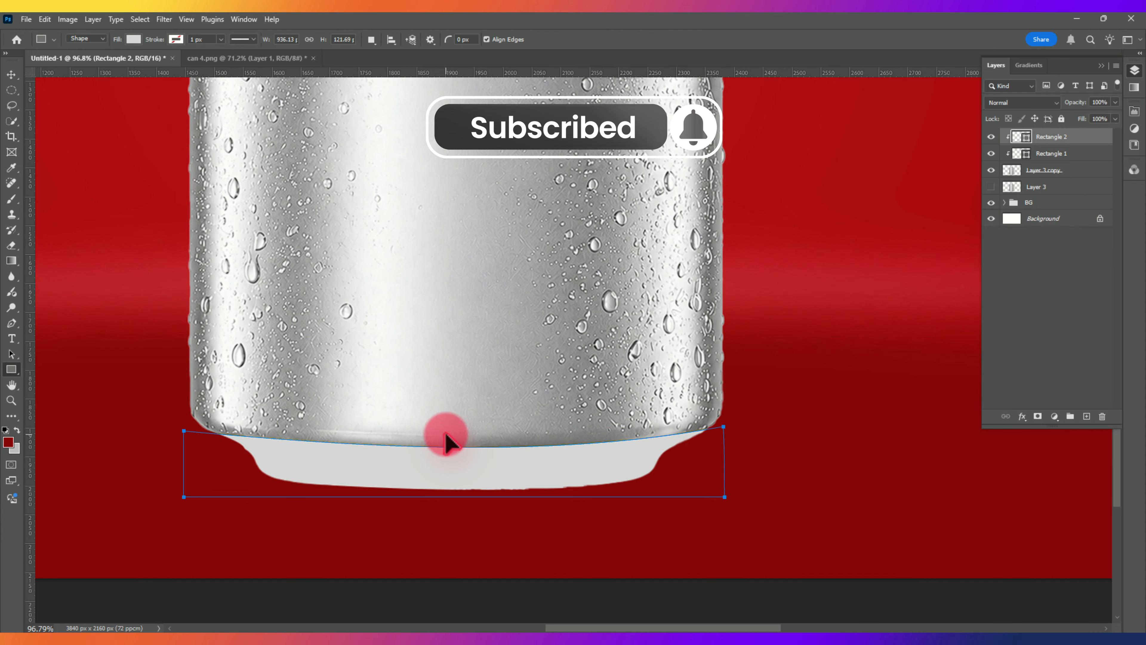
key(ctrl+0)
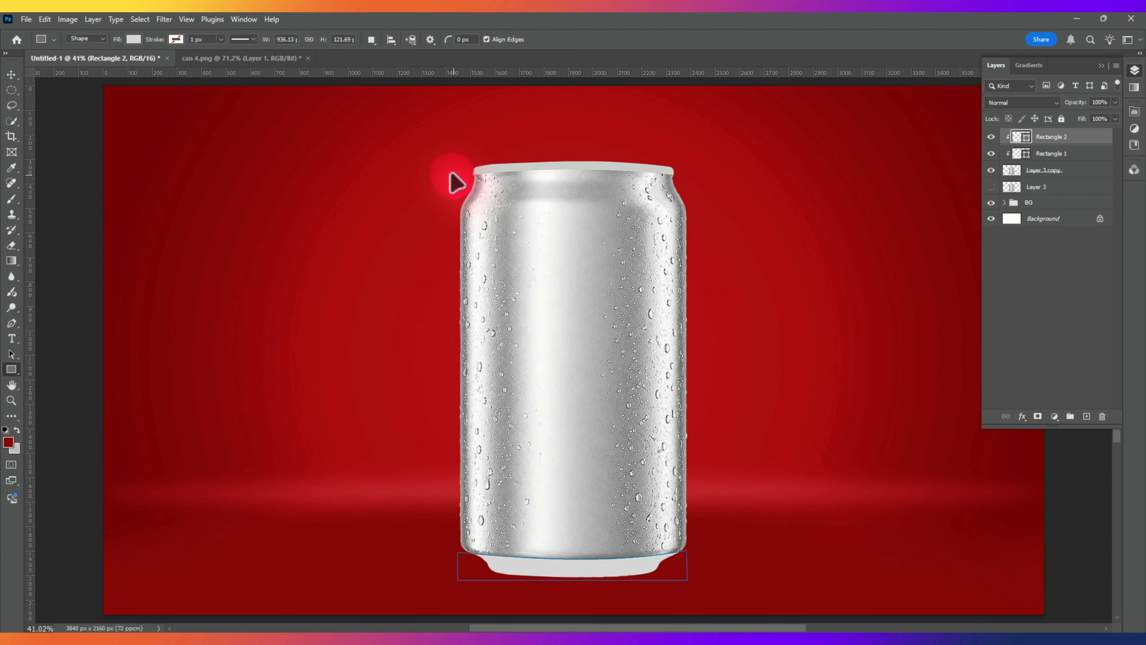
- Draw a rectangle about 971 × 1576 px over the whole can body and fill it with black (#000000)
drag(456, 175, 692, 559)
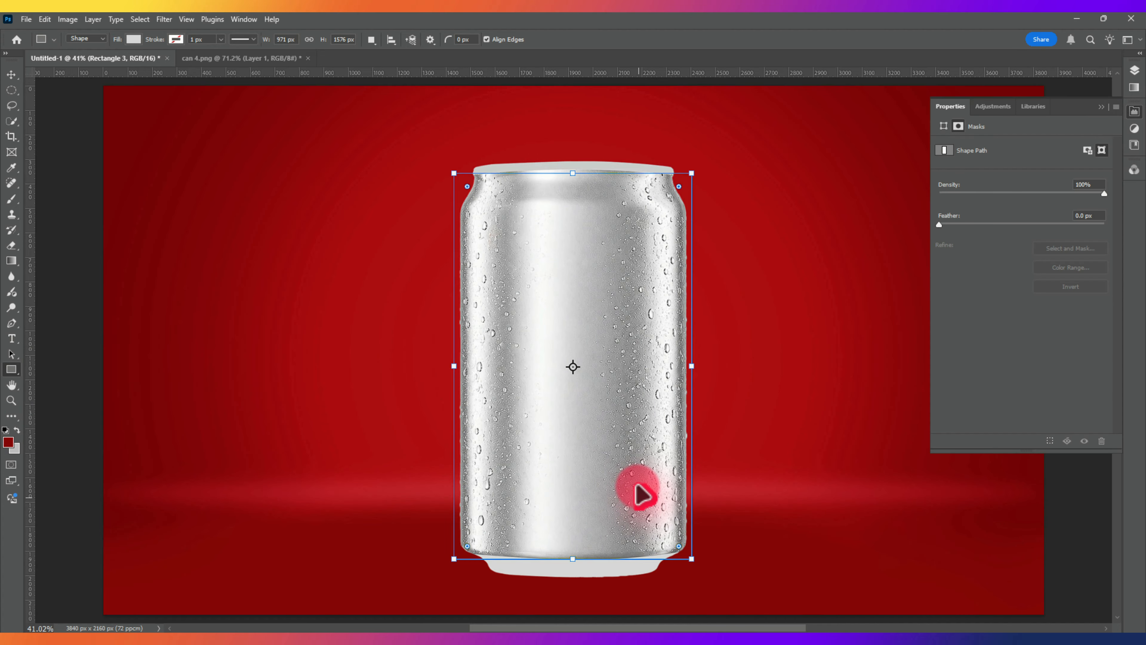
click(669, 470)
click(1136, 71)
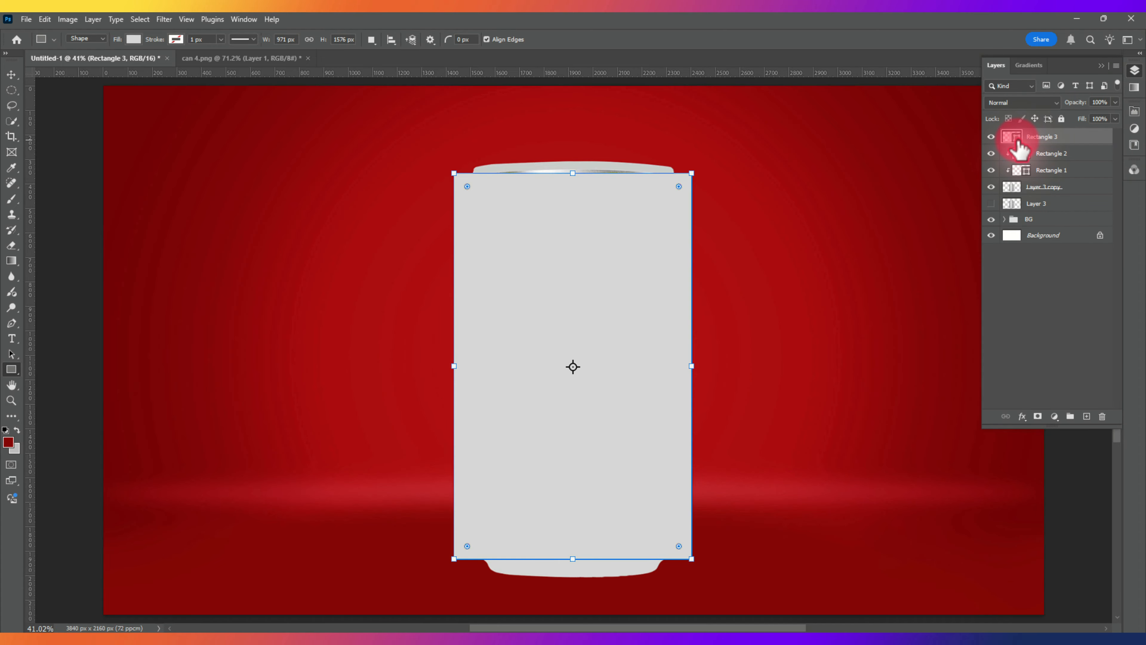
double_click(1018, 140)
drag(908, 296, 756, 494)
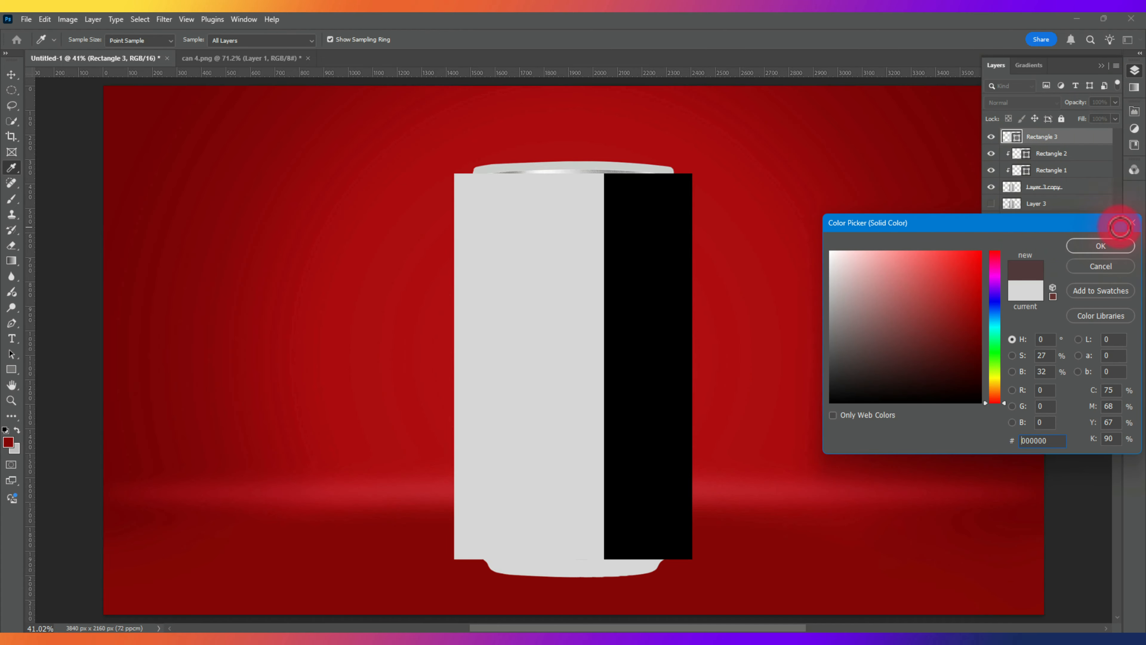
click(1103, 248)
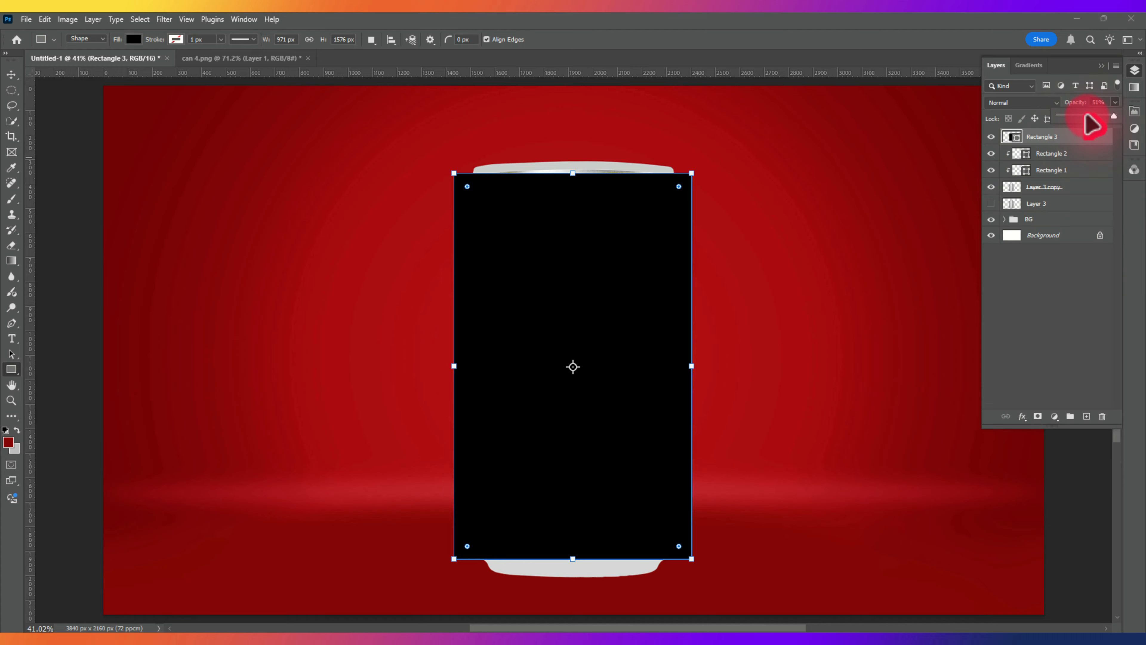
- Lower Rectangle 3's opacity to 51% and narrow it with Free Transform to match the can's width
key(ctrl+t)
drag(692, 365, 689, 369)
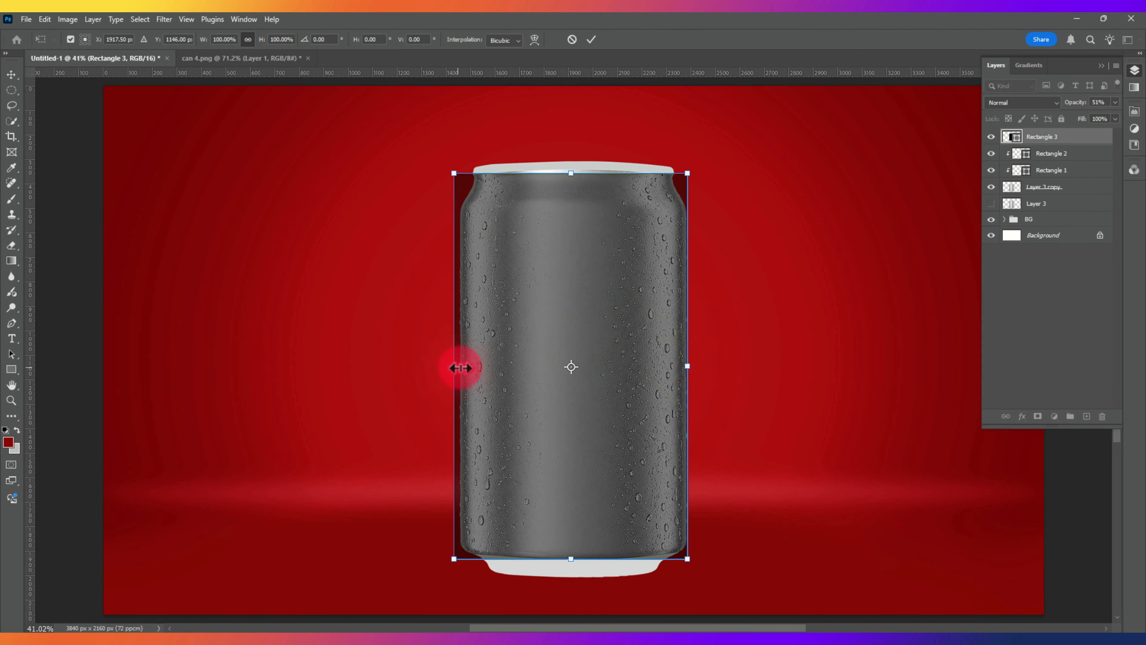
drag(461, 368, 463, 368)
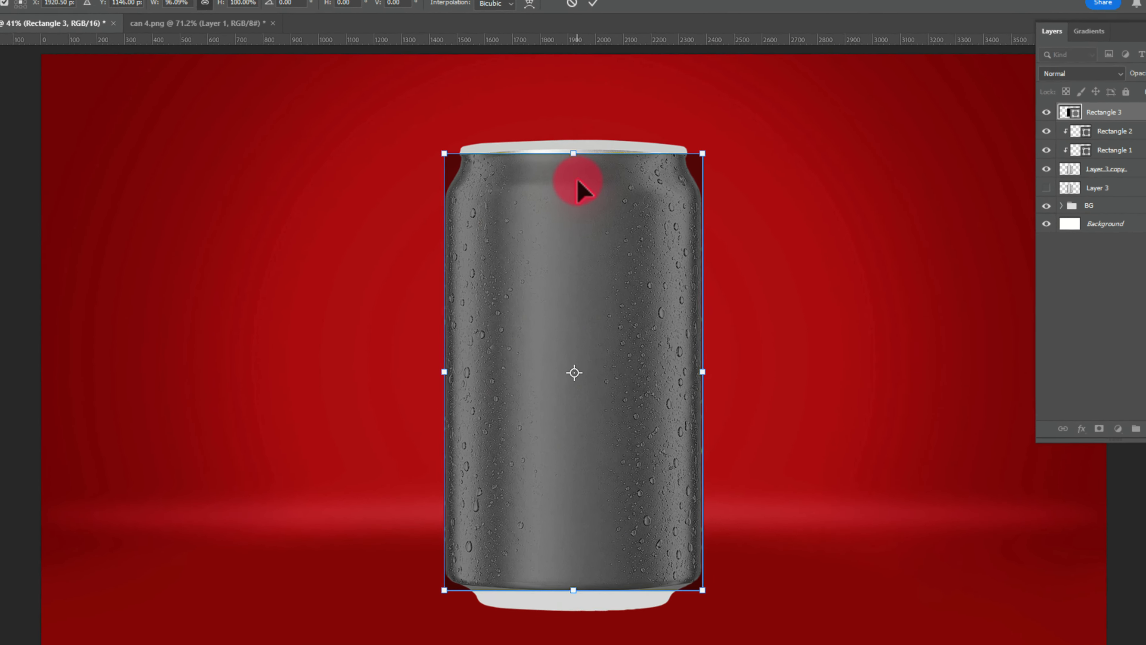
- Apply a Cylinder warp to Rectangle 3, curving its upper edge along the can's top rim while keeping the lower edge nearly flat
right_click(573, 173)
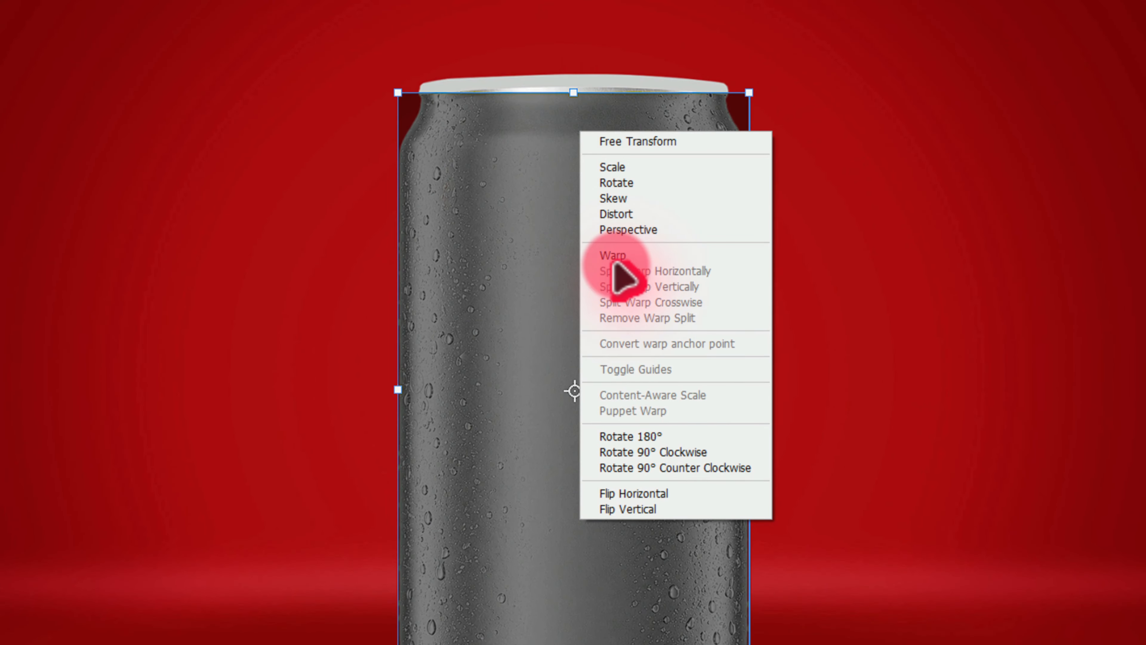
click(597, 274)
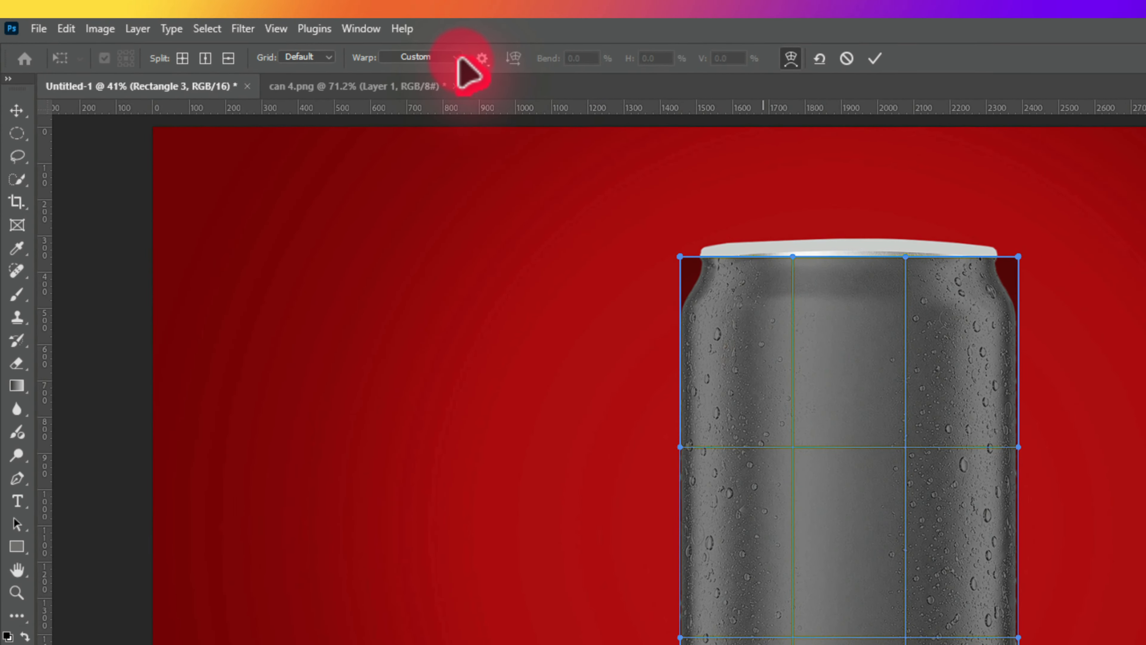
click(448, 57)
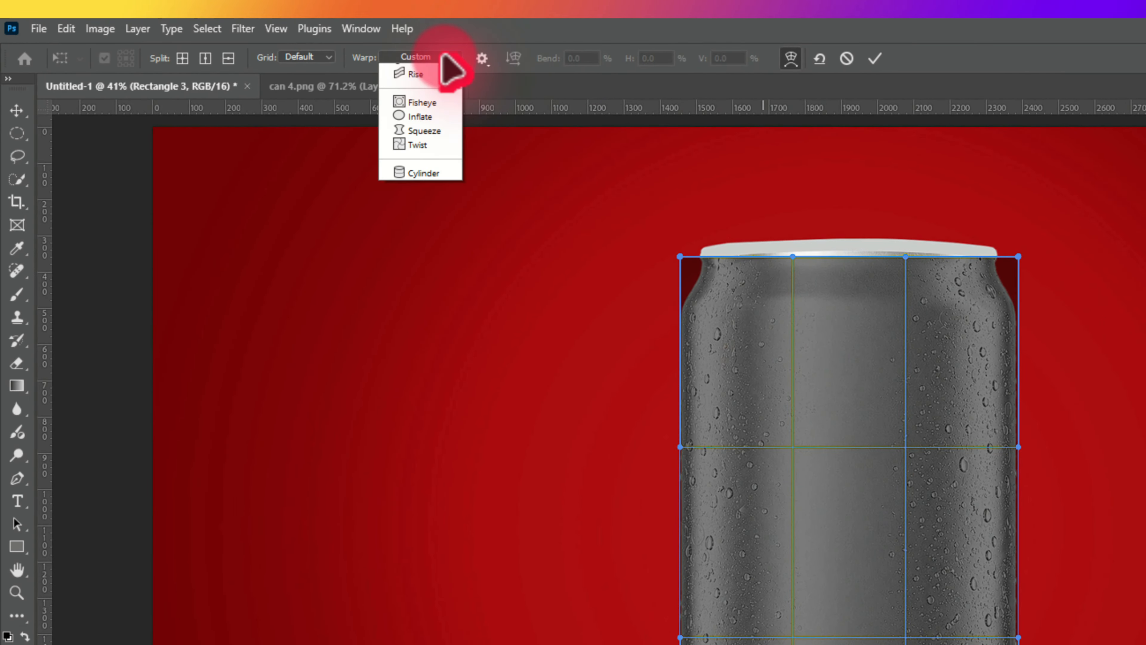
click(431, 368)
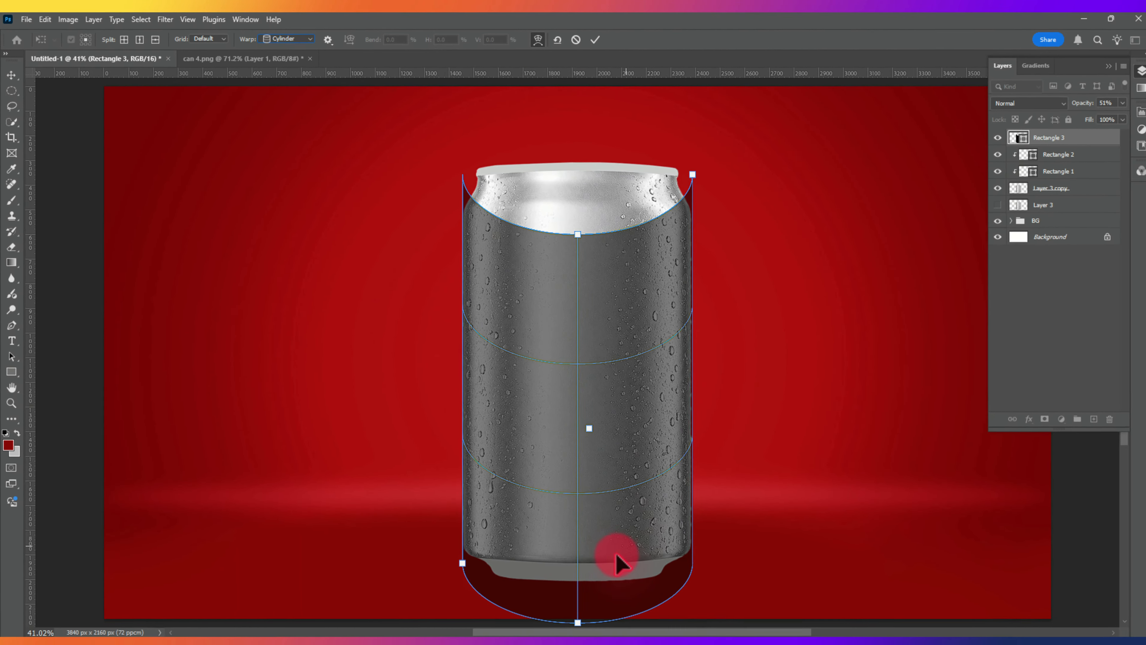
drag(574, 233, 575, 169)
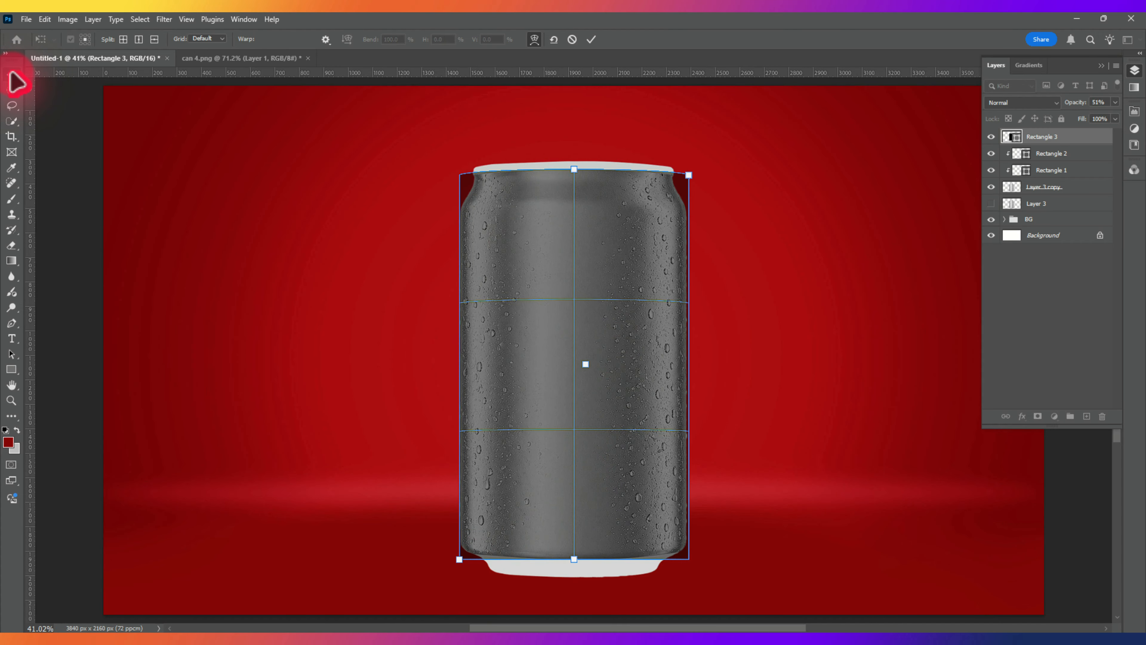
click(590, 41)
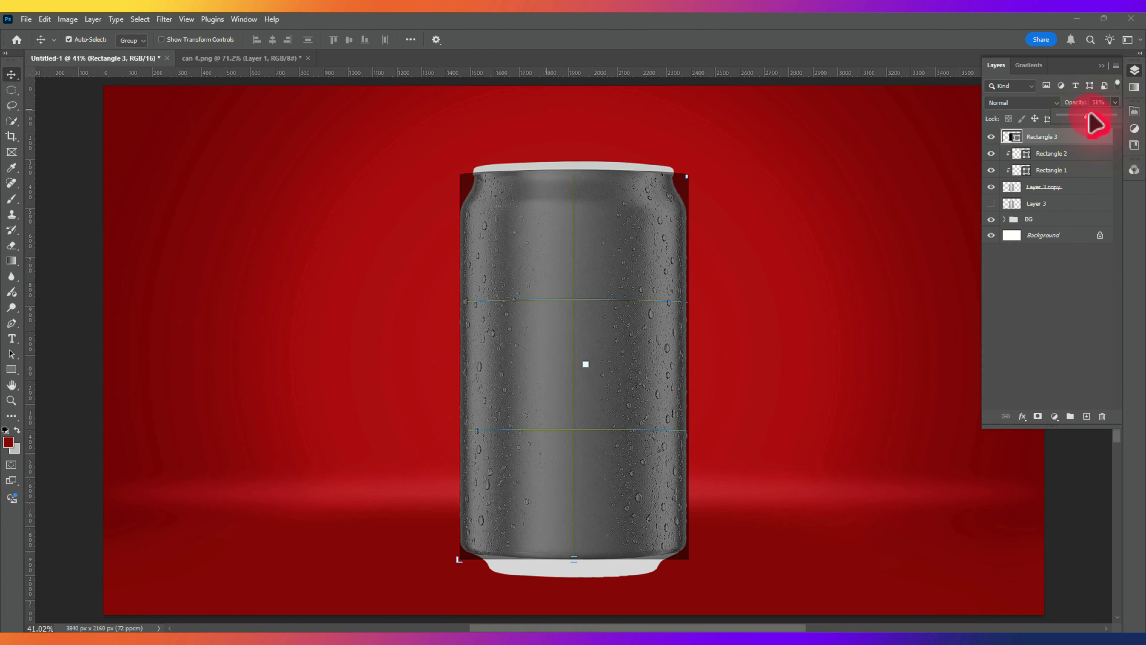
- Restore Rectangle 3 to 100% opacity, convert it to a smart object and clip it to the can layer
drag(1090, 117, 1128, 110)
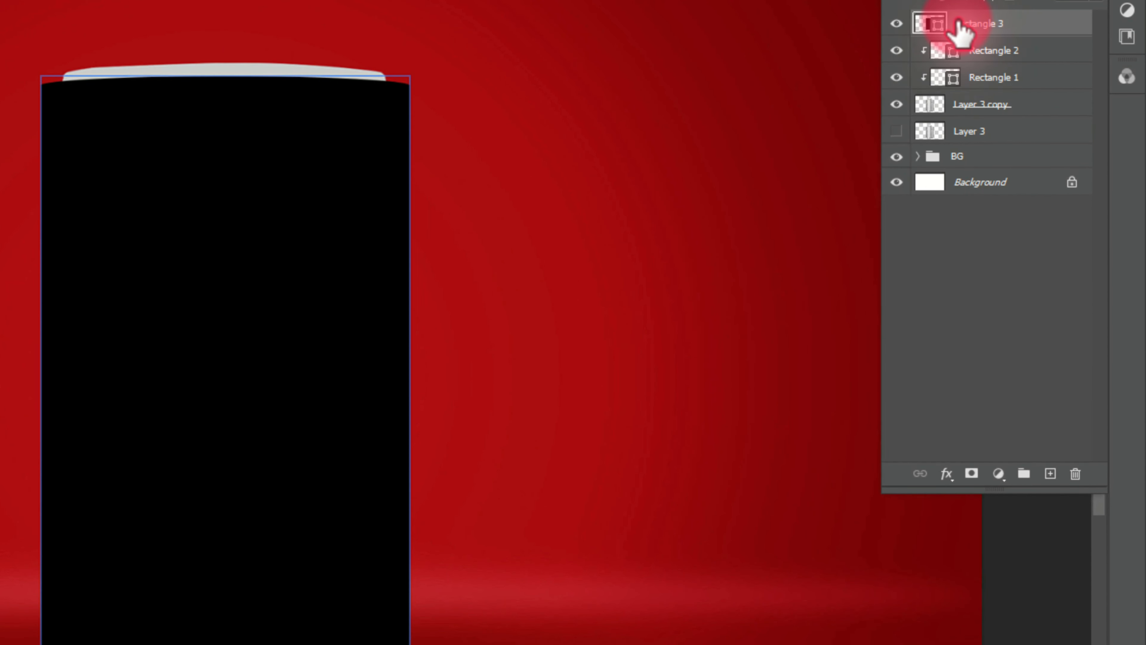
right_click(1014, 136)
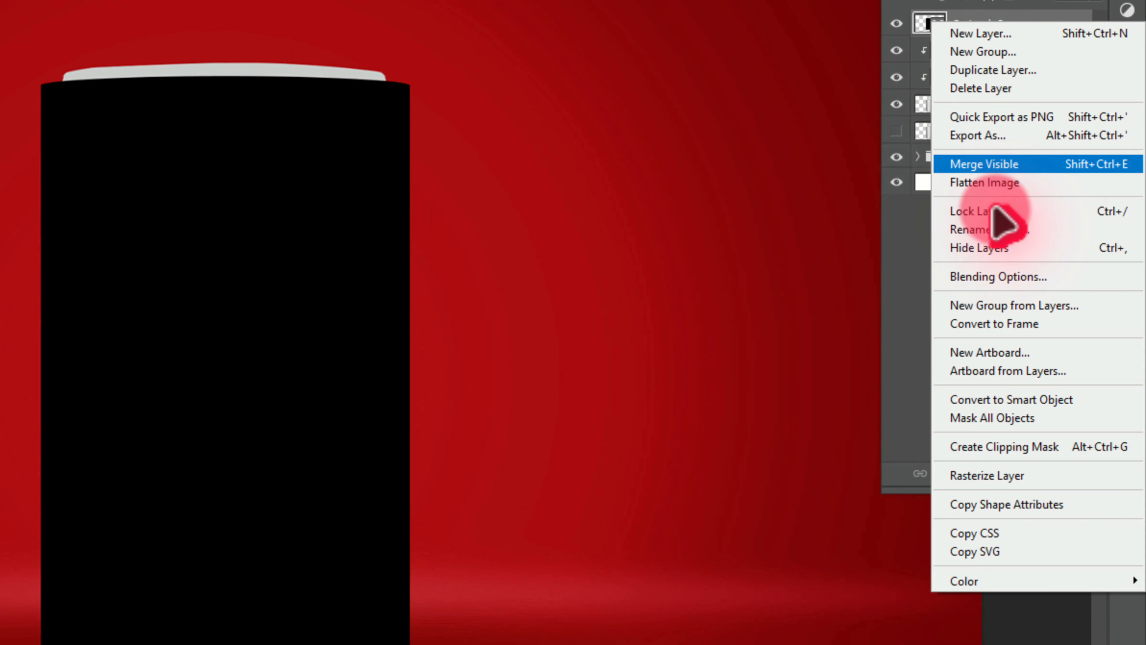
click(1015, 400)
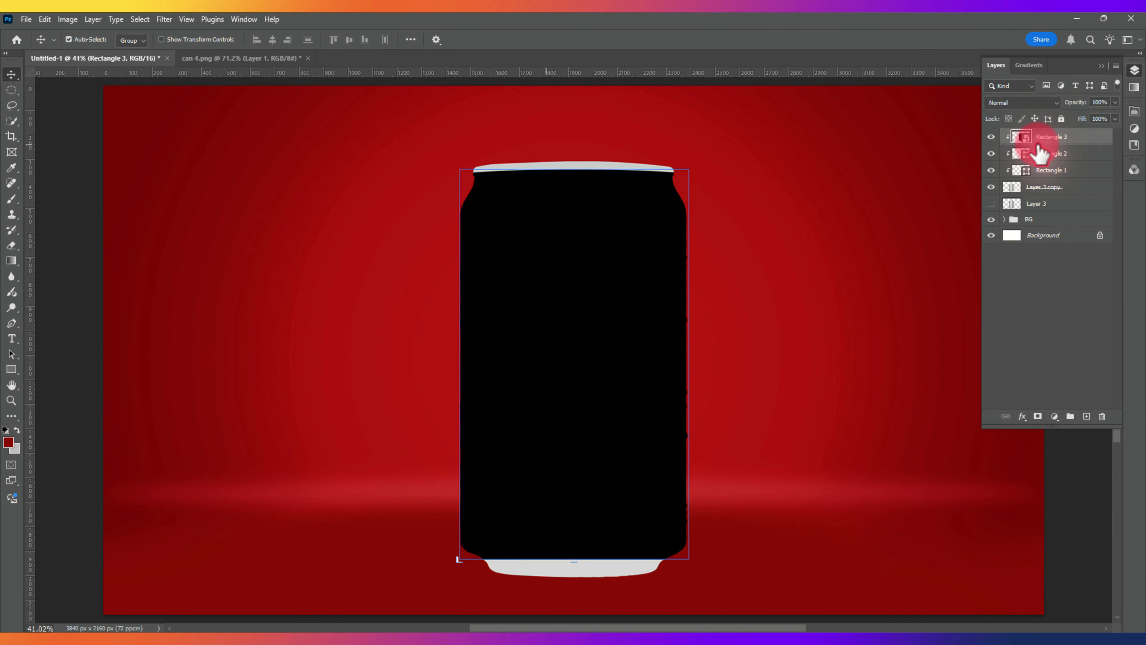
- Open the Rectangle 3 smart object, unlock the background layer in 7UP Label Design.jpg and bring that artwork into the smart object
double_click(1051, 148)
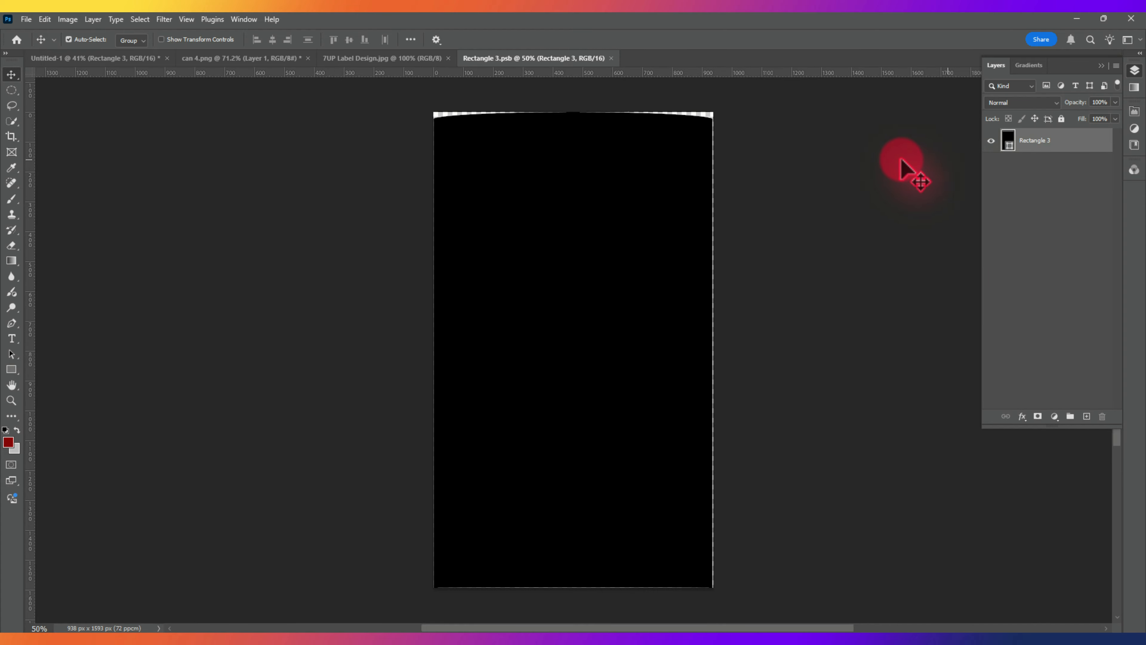
click(417, 64)
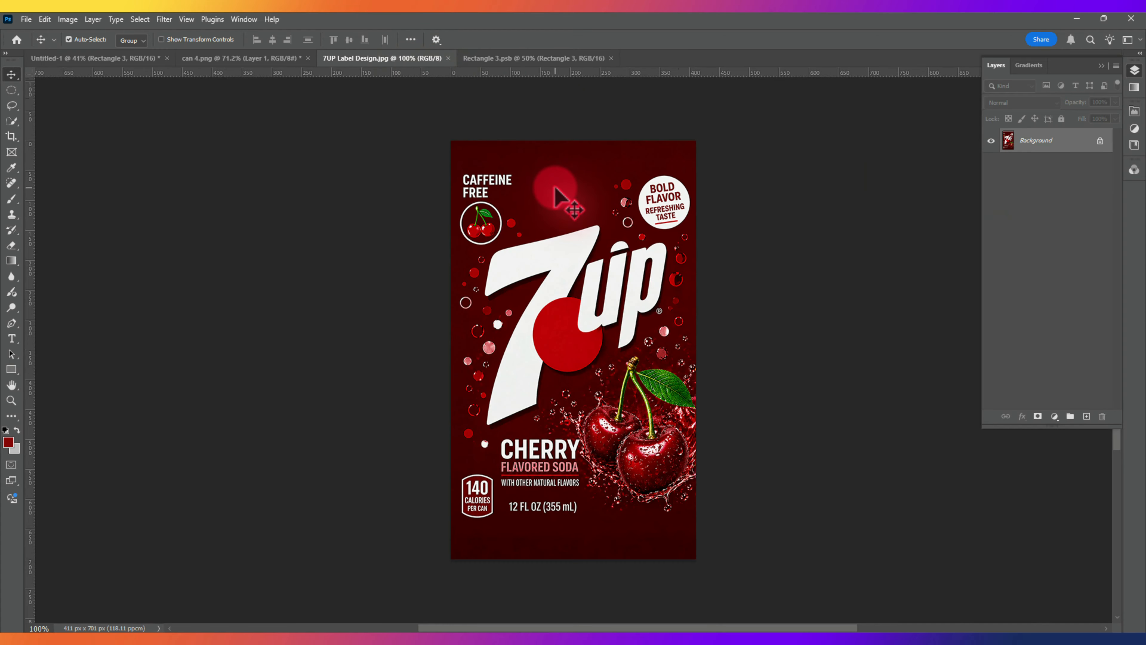
click(1098, 143)
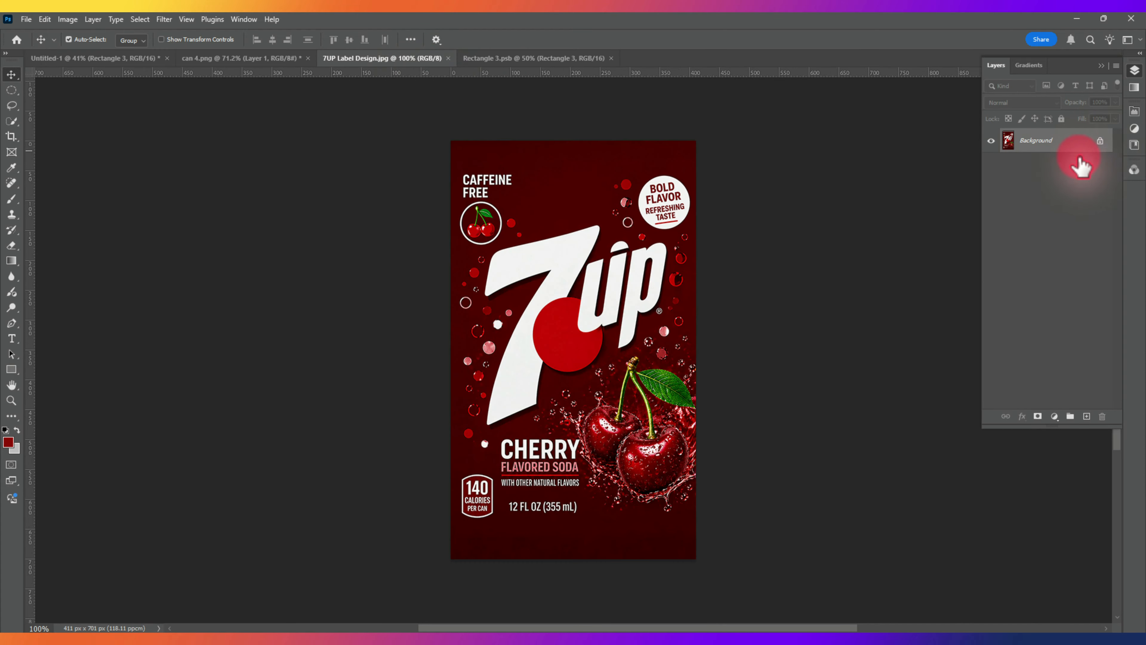
drag(584, 243, 585, 369)
- Enlarge the label artwork with Free Transform to about 933 × 1592 px so it covers the black rectangle
key(ctrl+t)
drag(642, 235, 725, 122)
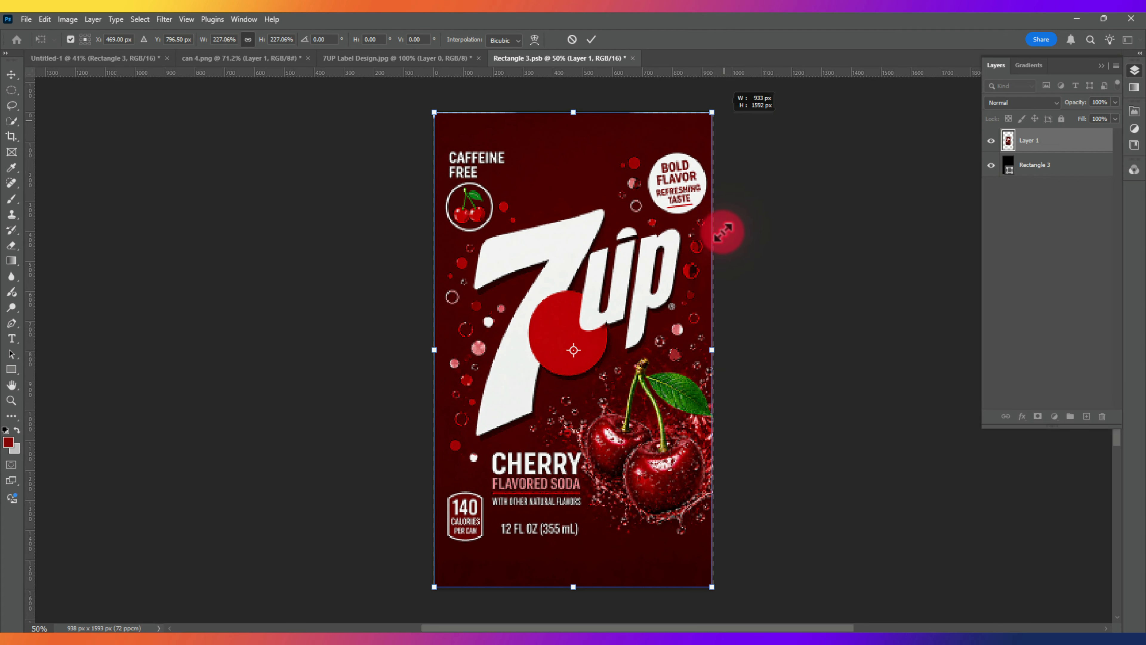
key(Return)
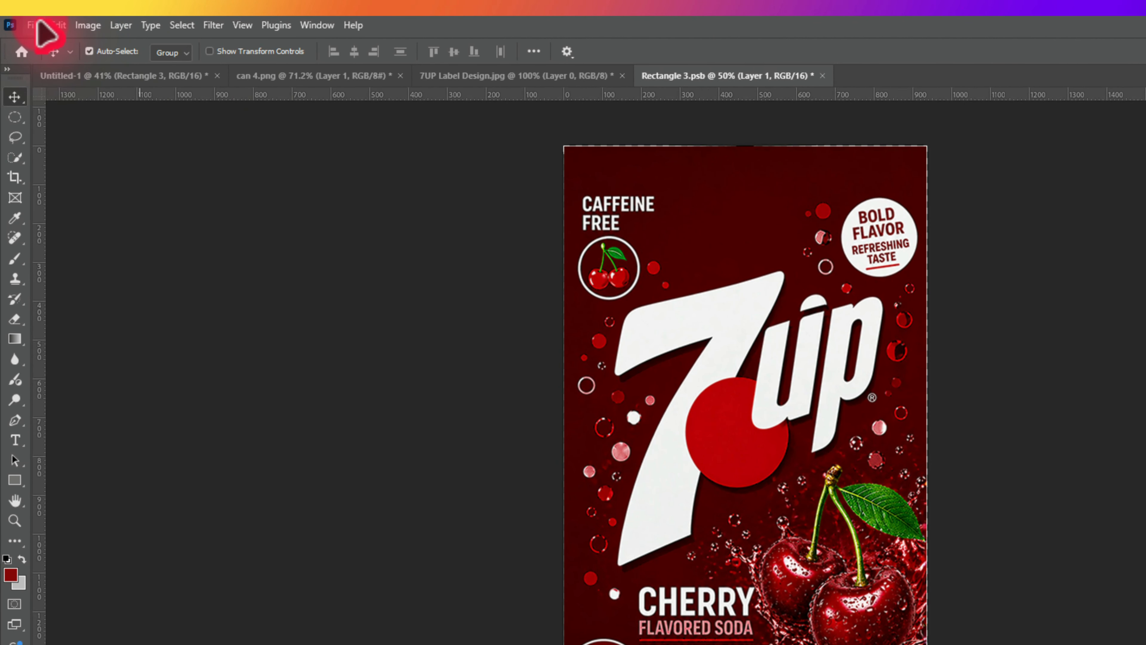
- Save the smart object, return to the Untitled-1 document and place Rectangle 3 beneath the two rim rectangles
click(35, 24)
click(49, 200)
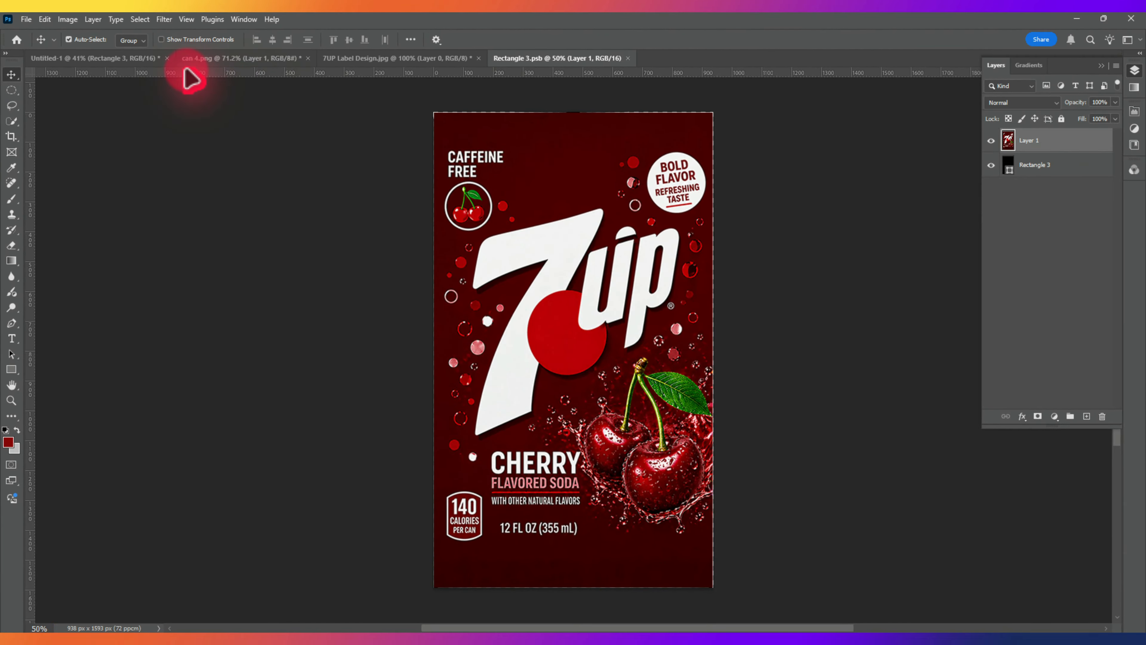
click(144, 63)
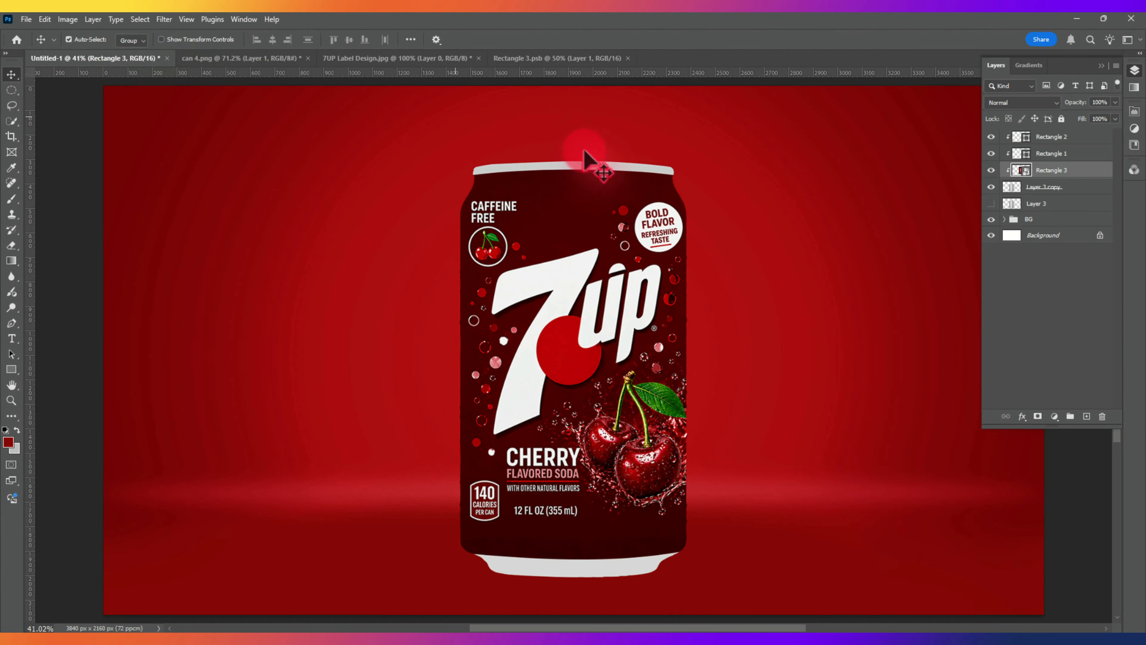
click(729, 218)
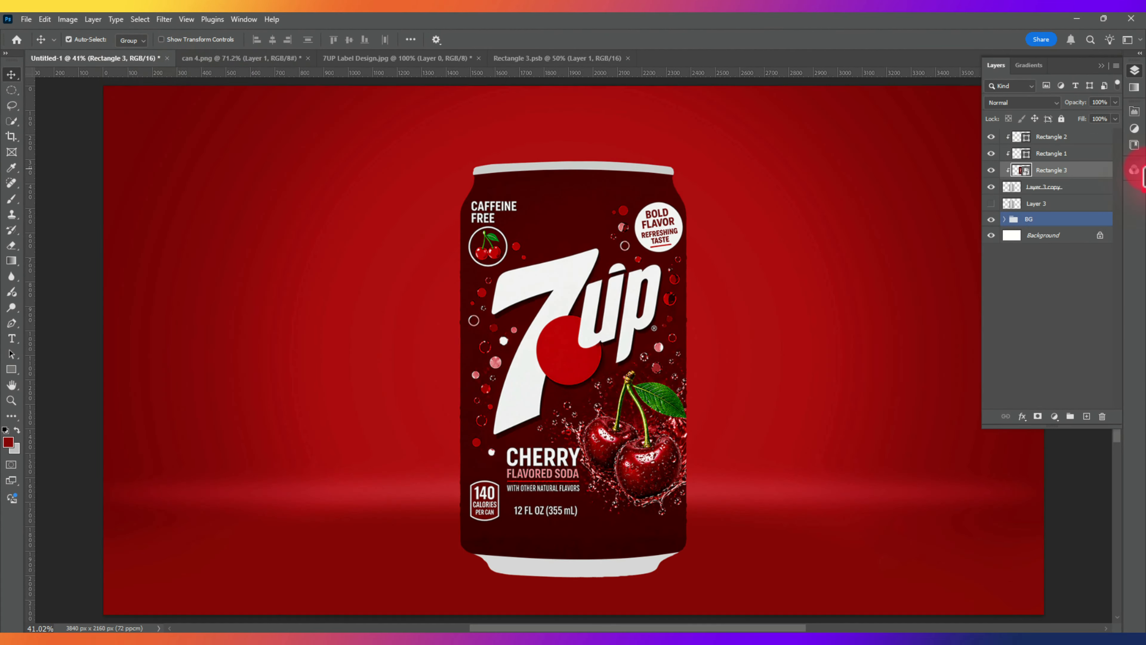
- Duplicate the can layer, clip Layer 3 copy above Rectangle 2 and blend it with Multiply at 40% fill
click(1069, 188)
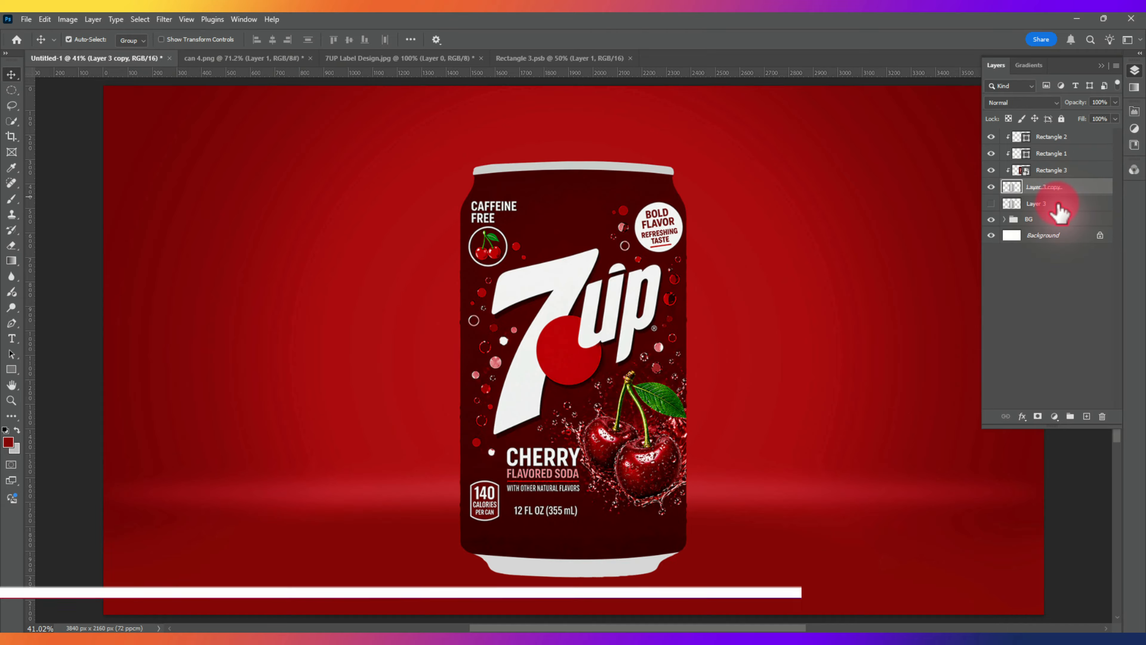
drag(1063, 197, 1057, 128)
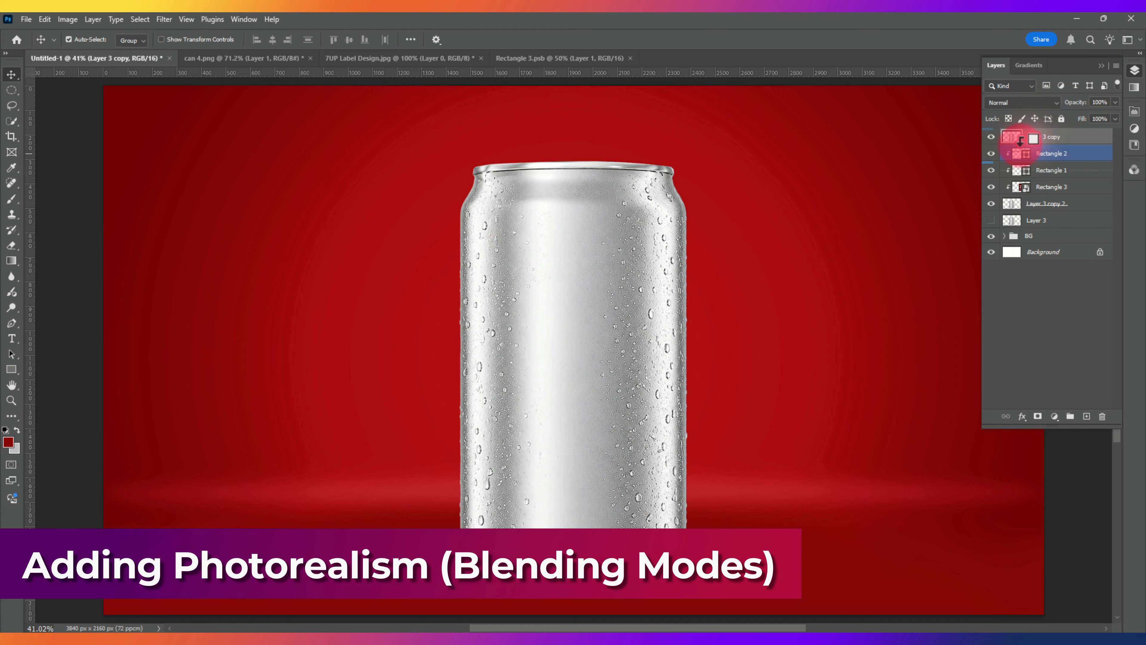
alt+click(1020, 143)
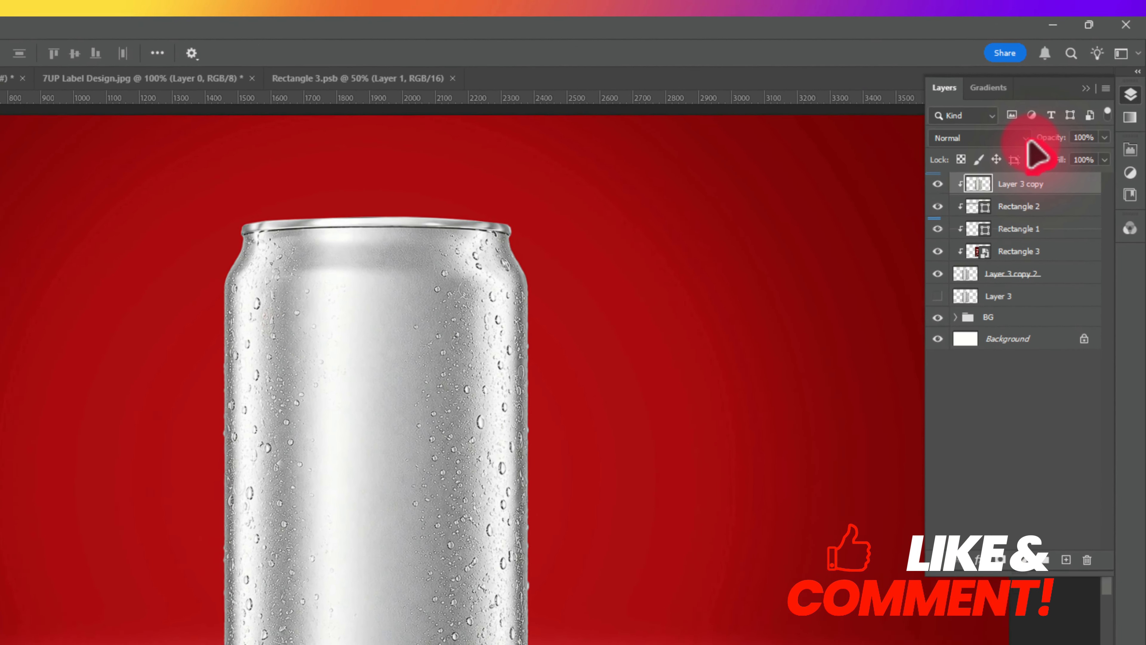
click(1053, 107)
click(1045, 159)
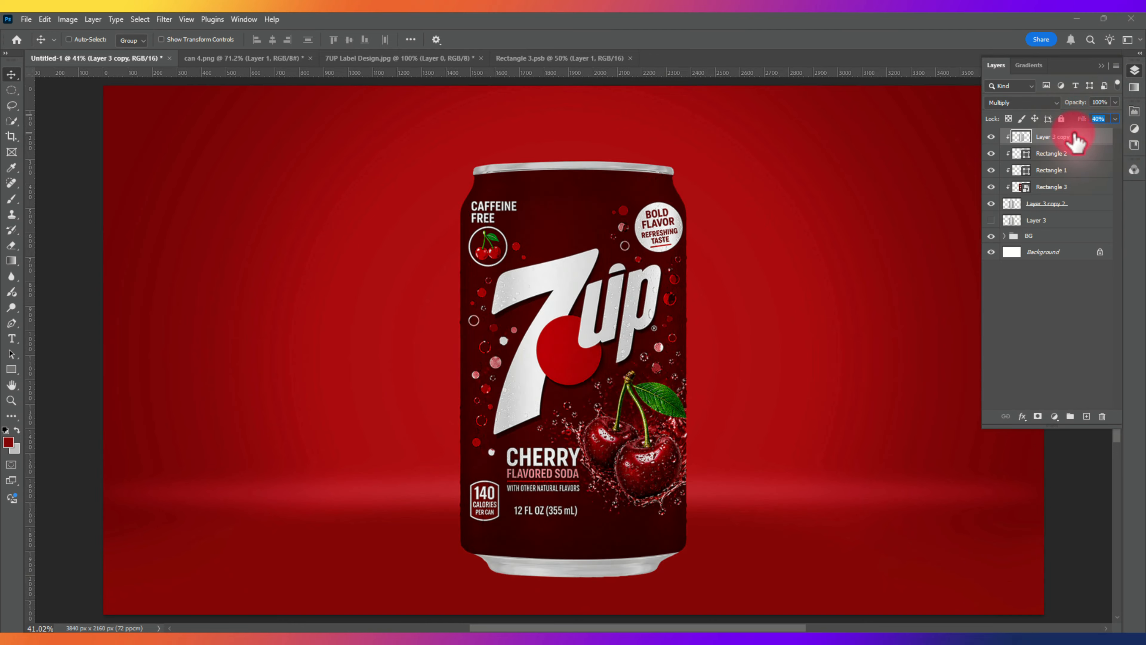
- Duplicate the clipped Multiply can layer and blend the clipped copy with Lighten at 11% fill
key(ctrl+j)
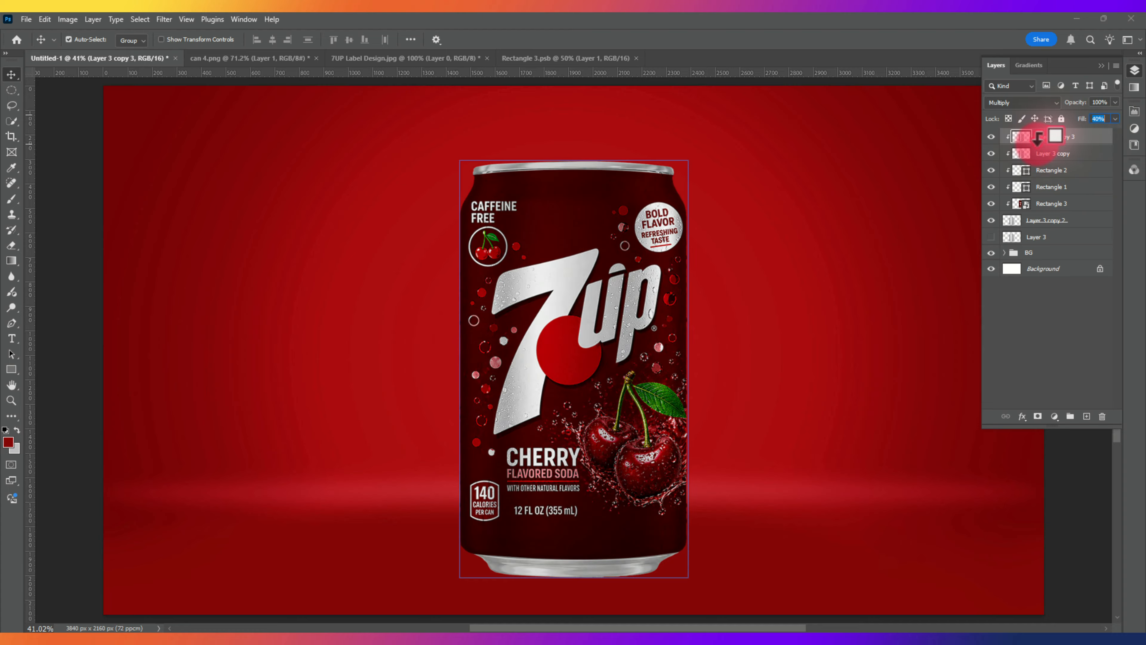
click(1042, 103)
click(1021, 204)
text(20)
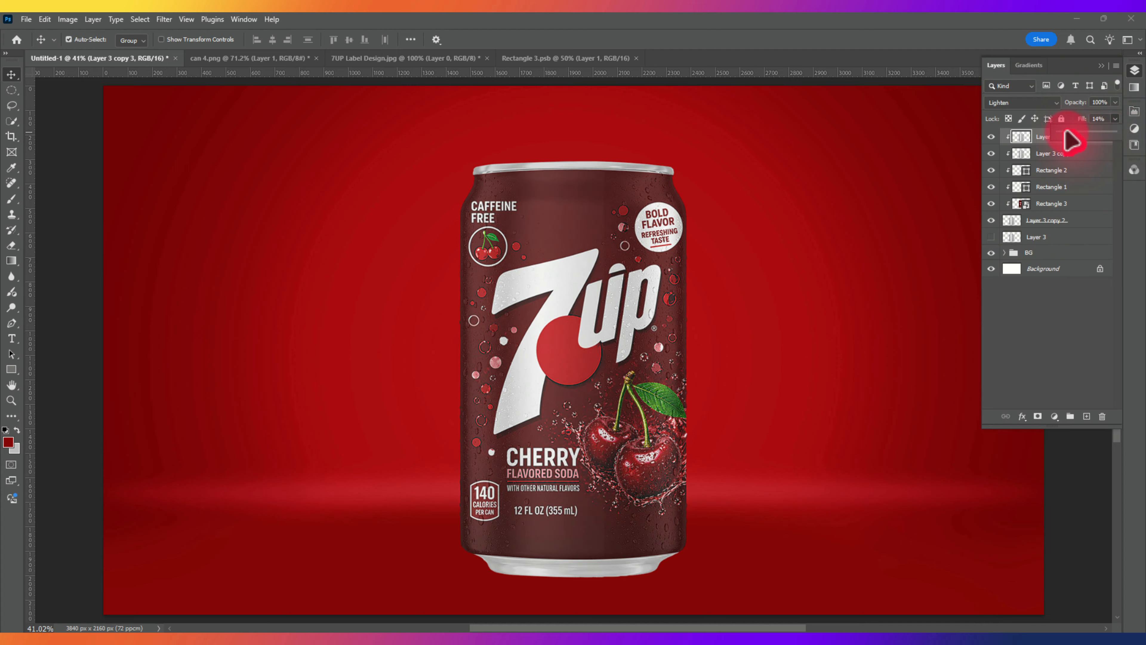
drag(1073, 141, 1046, 145)
- Duplicate the Lighten can layer, clip the copy and blend it with Color Burn at 35% fill
key(ctrl+j)
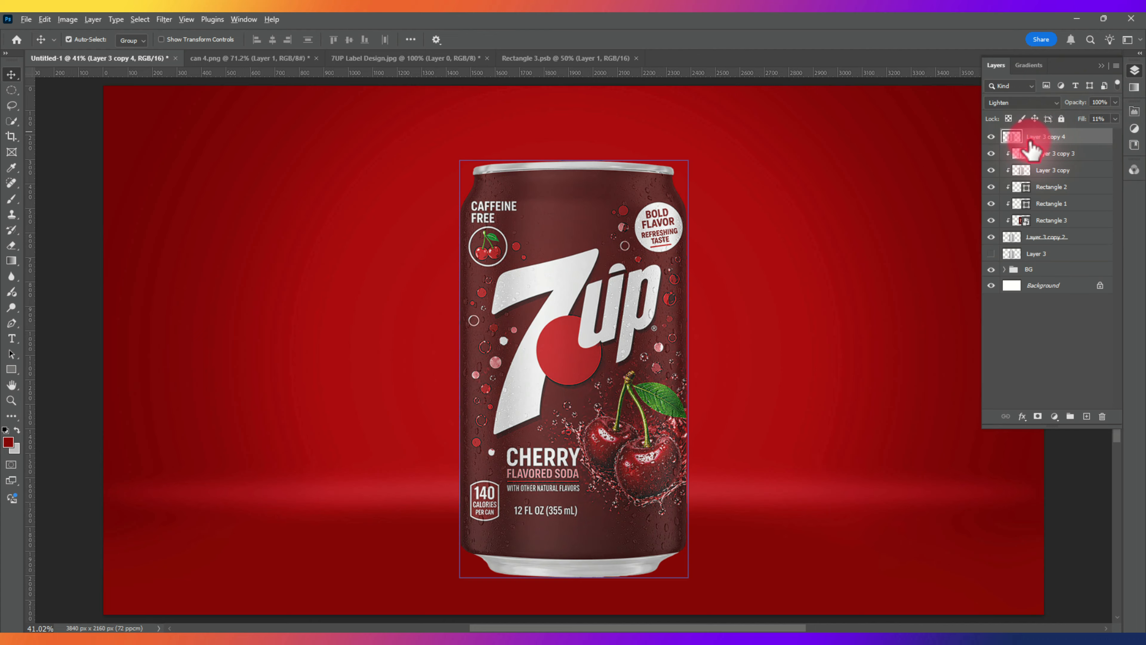
click(1023, 103)
click(1018, 164)
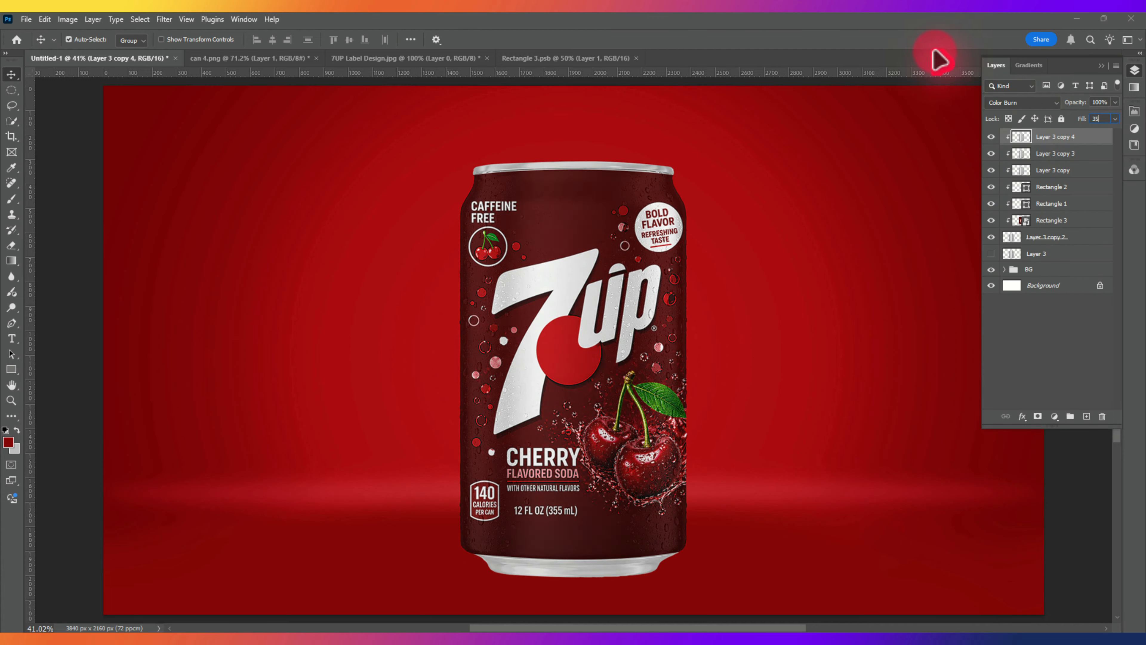
key(Return)
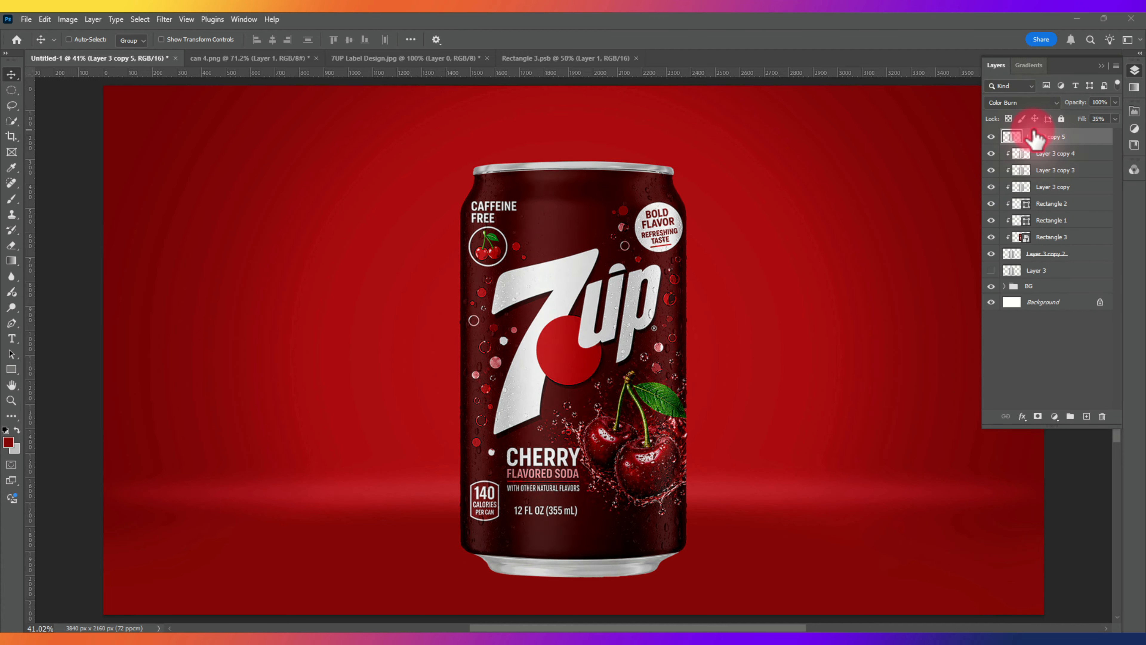
- Duplicate the Color Burn can layer, clip the copy and reset it to Normal blending at 100% fill
key(ctrl+j)
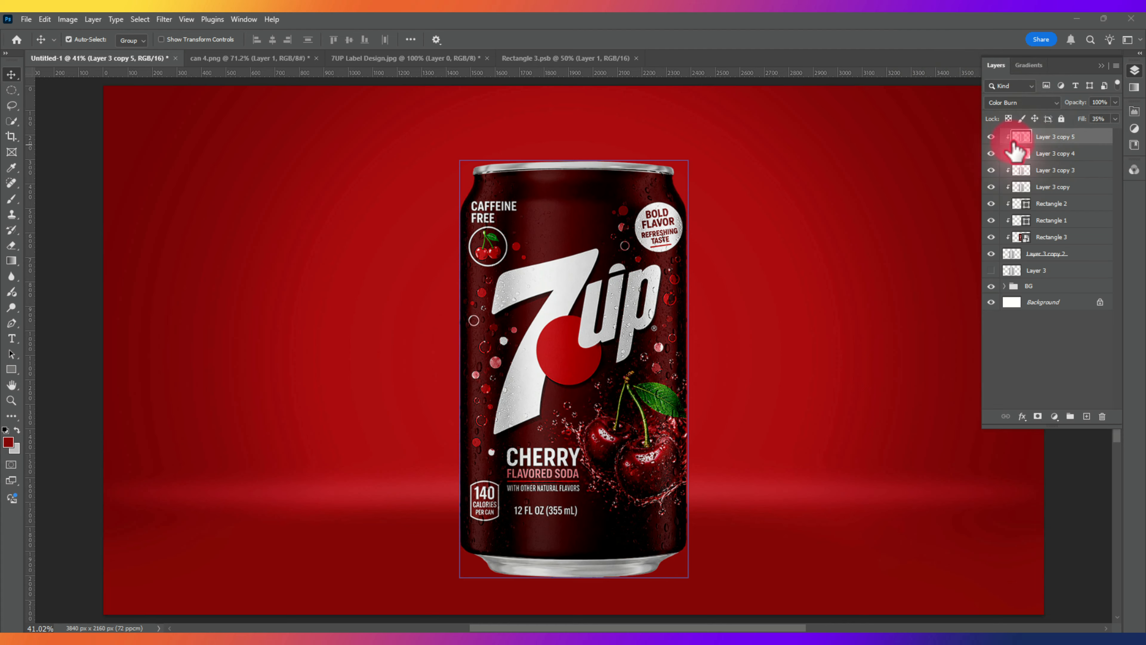
click(1022, 103)
click(1021, 114)
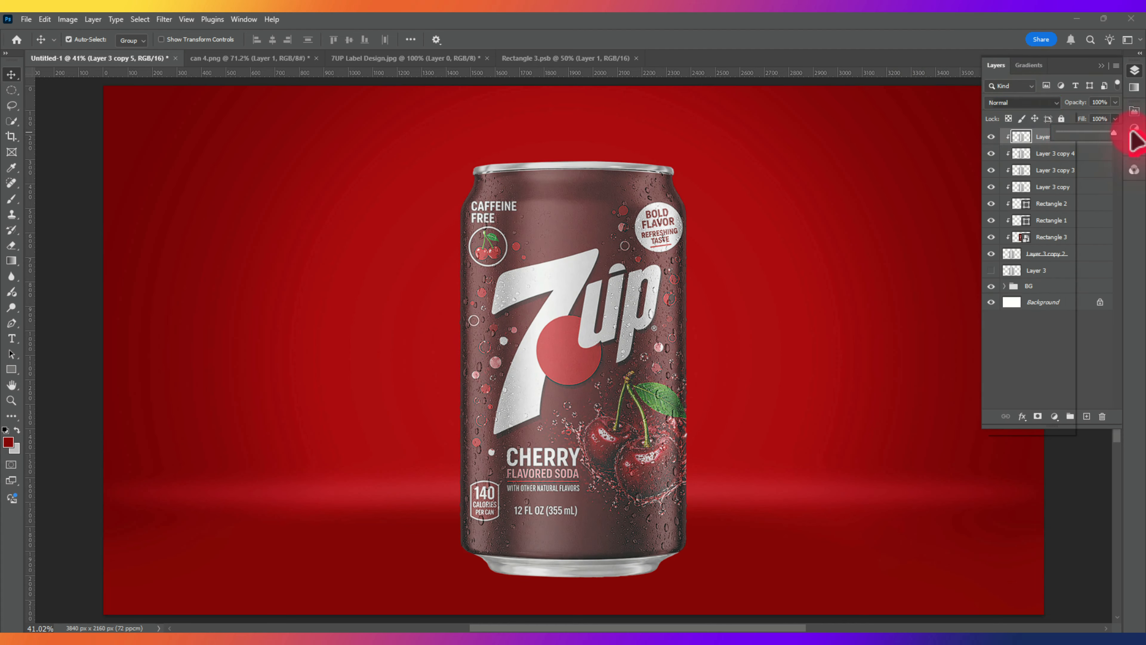
- Boost the contrast of Layer 3 copy 5 with Levels, using input values of 138, 1.00 and 194
key(ctrl+l)
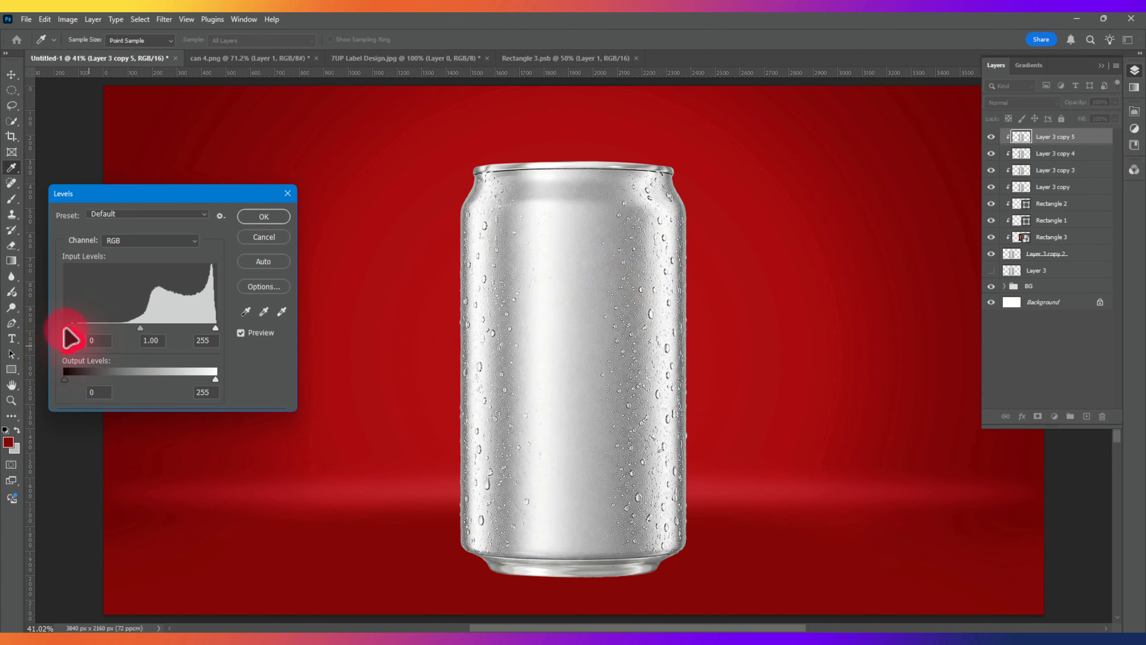
drag(96, 336, 145, 328)
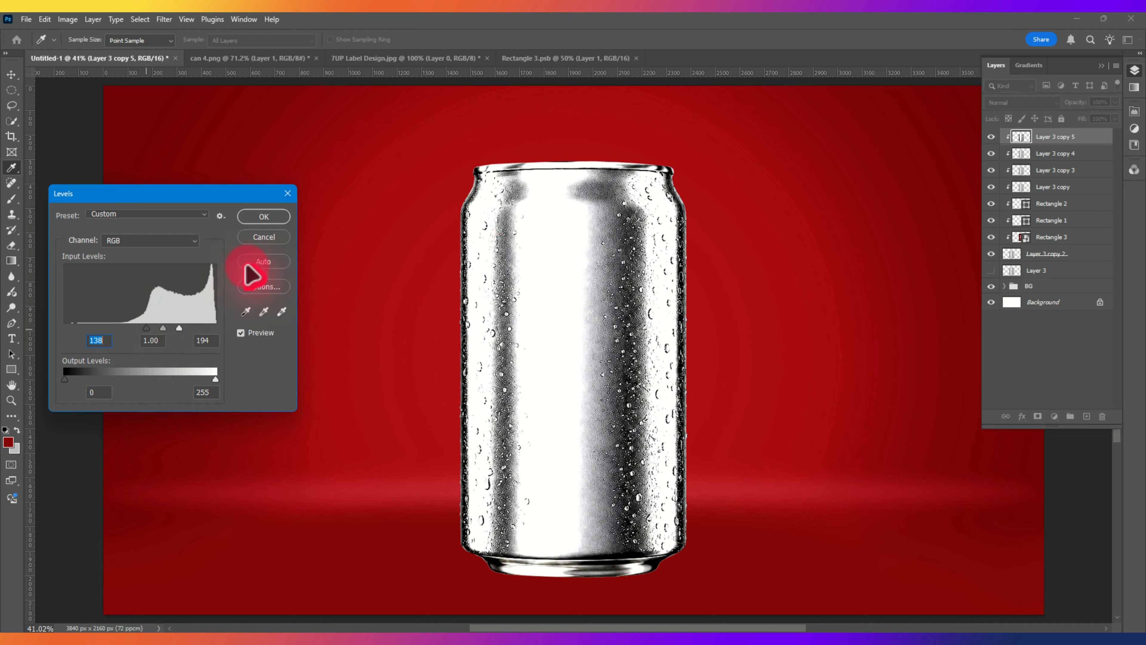
click(259, 218)
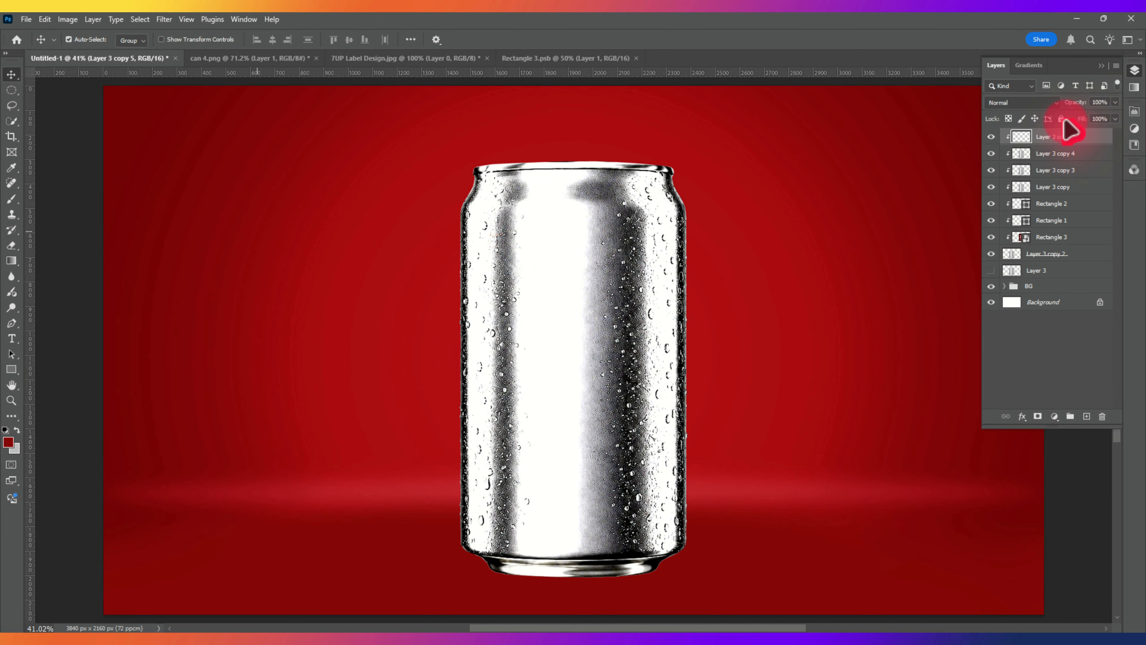
- Set the high-contrast Layer 3 copy 5 to Overlay blending and select Layer 3 copy 4
click(1024, 104)
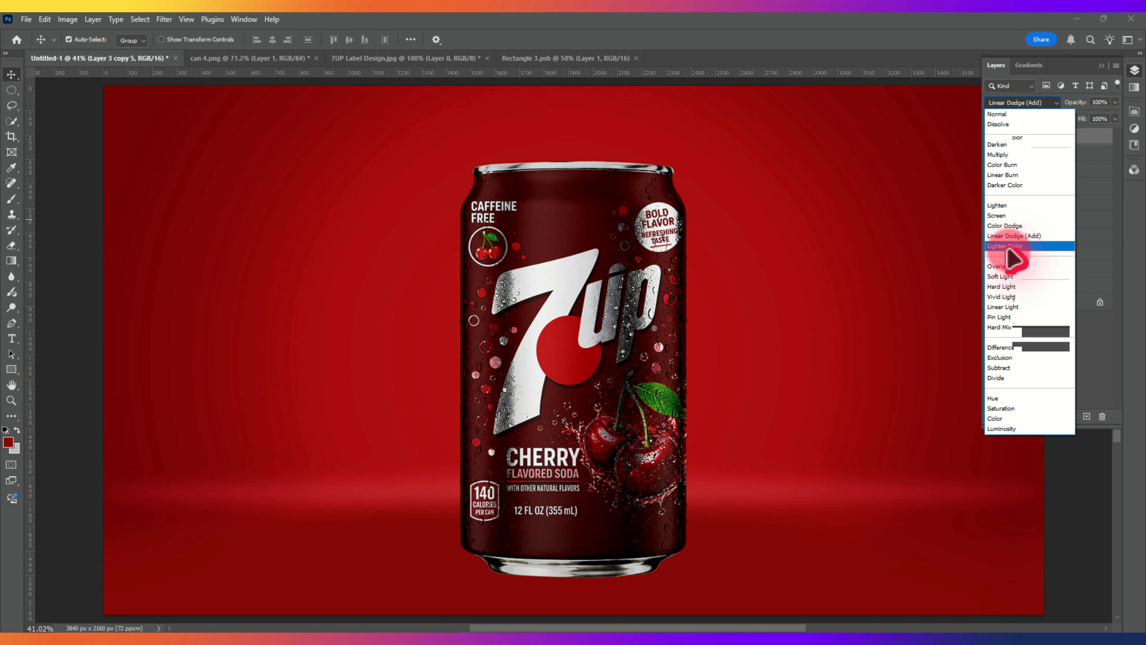
click(1007, 267)
click(1010, 157)
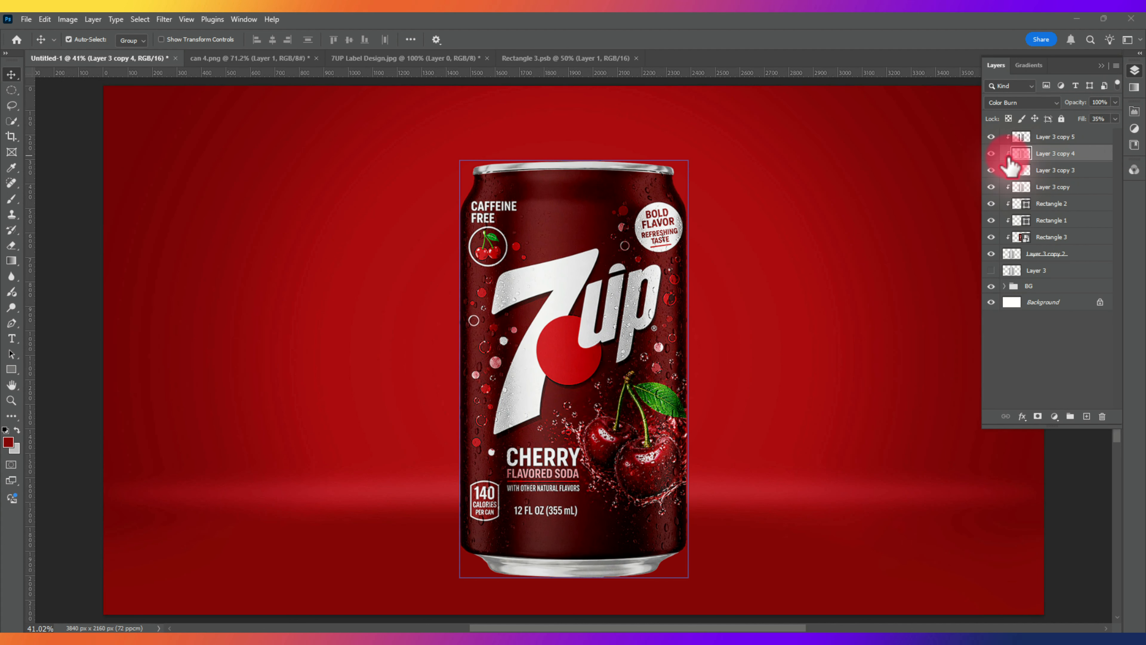
- Apply Levels to Layer 3 copy 3 with input values of 0, 1.11 and 224
click(1046, 172)
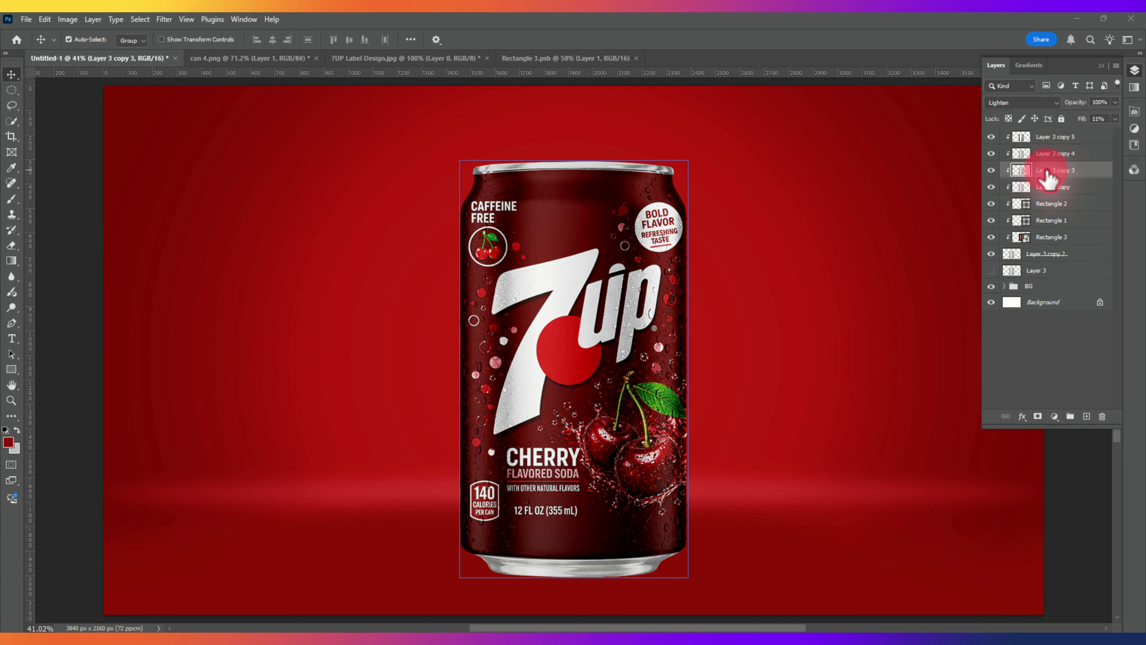
key(ctrl+l)
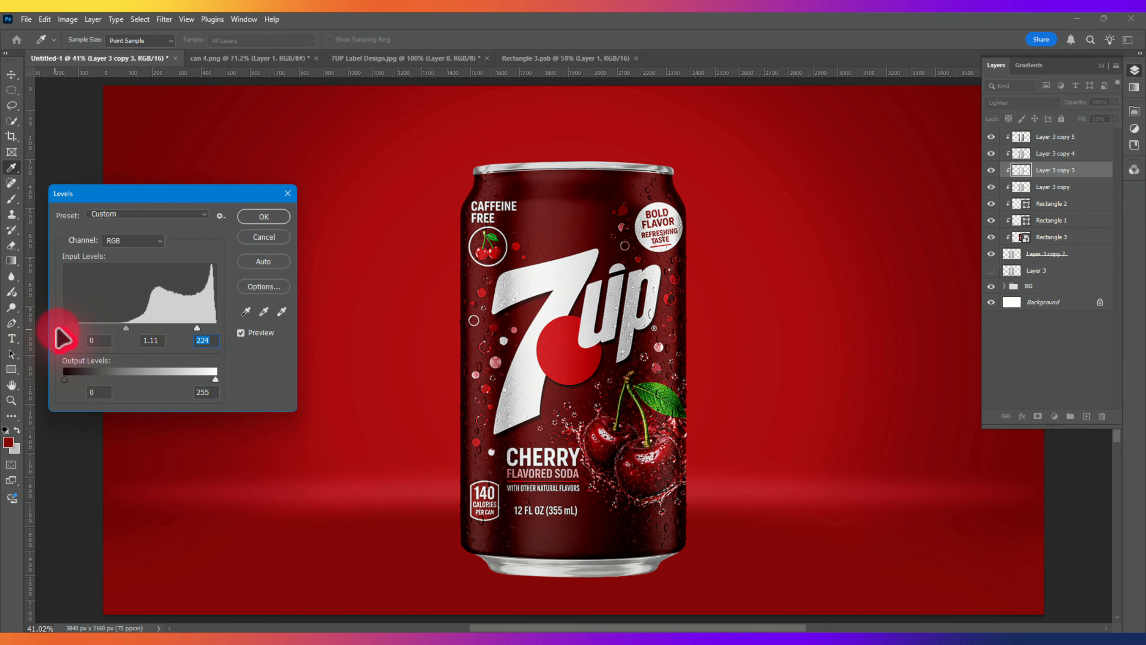
drag(193, 378, 234, 380)
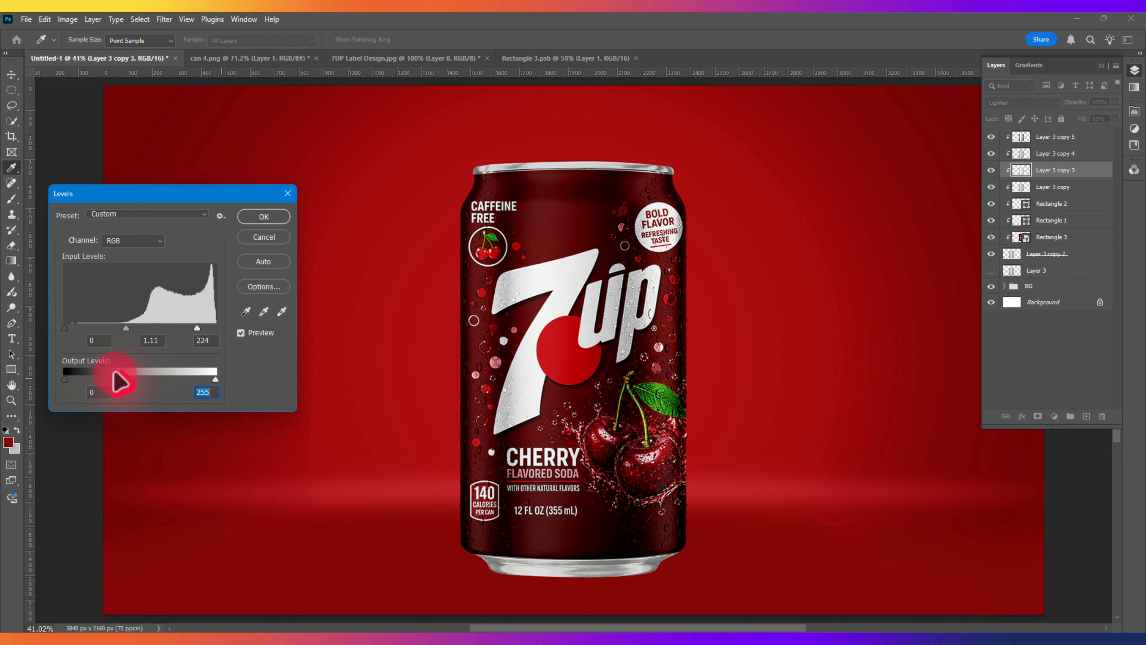
click(263, 216)
- Group all the can layers from Layer 3 copy 2 up to Layer 3 copy 5 and name the group Mockup
click(1052, 254)
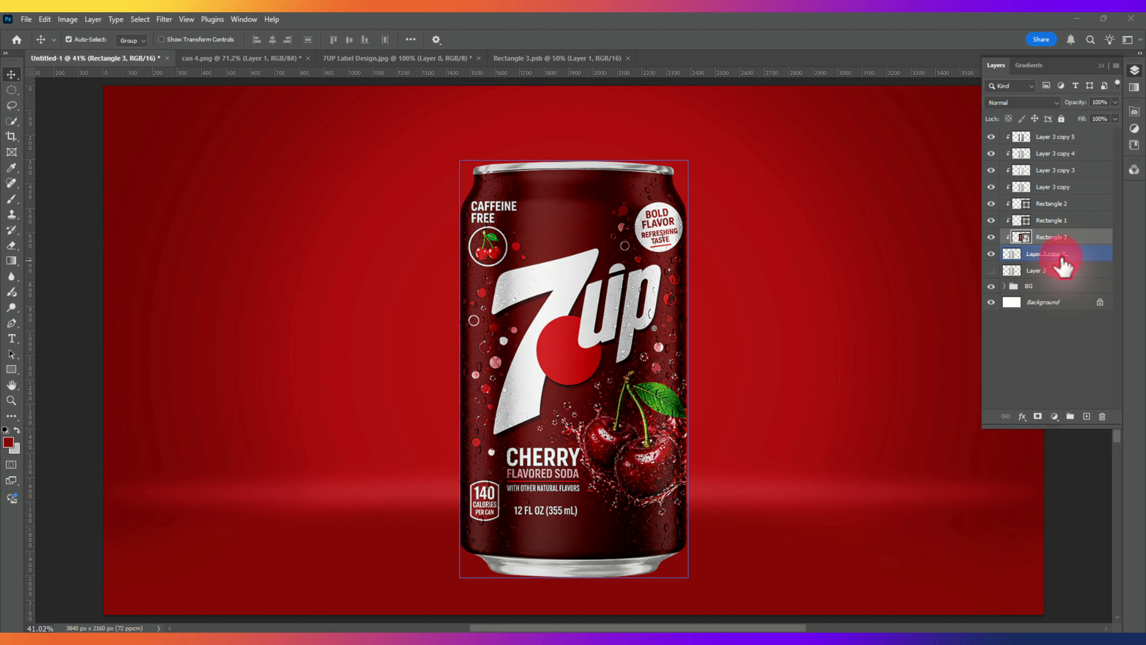
drag(1056, 256, 1056, 154)
shift+click(1054, 141)
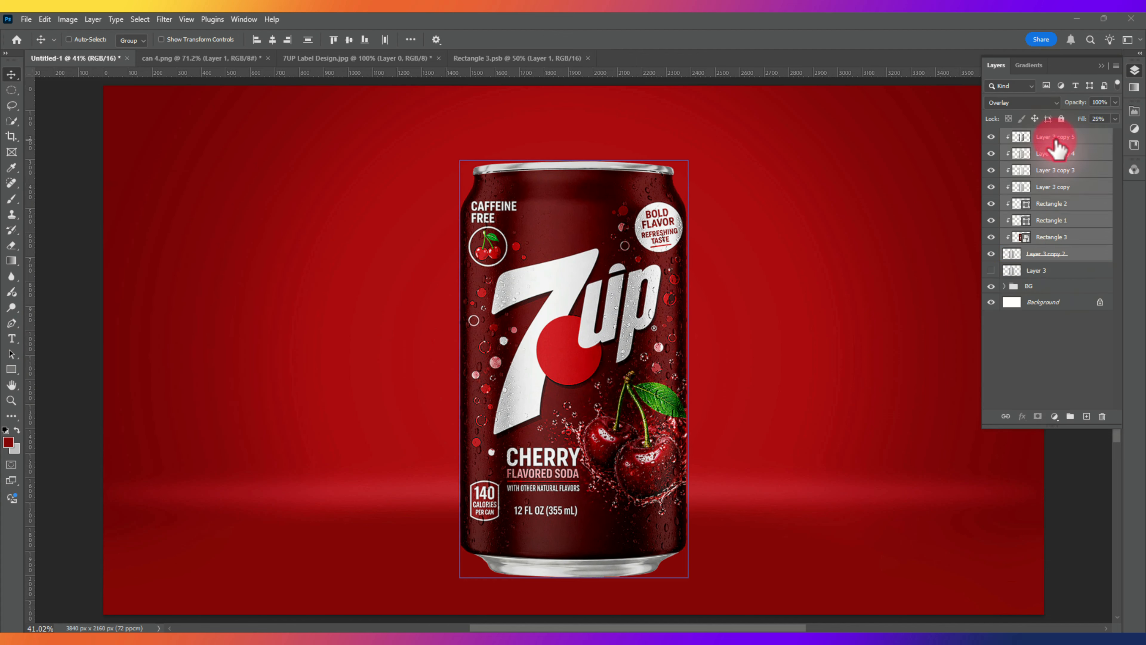
key(ctrl+g)
double_click(1044, 135)
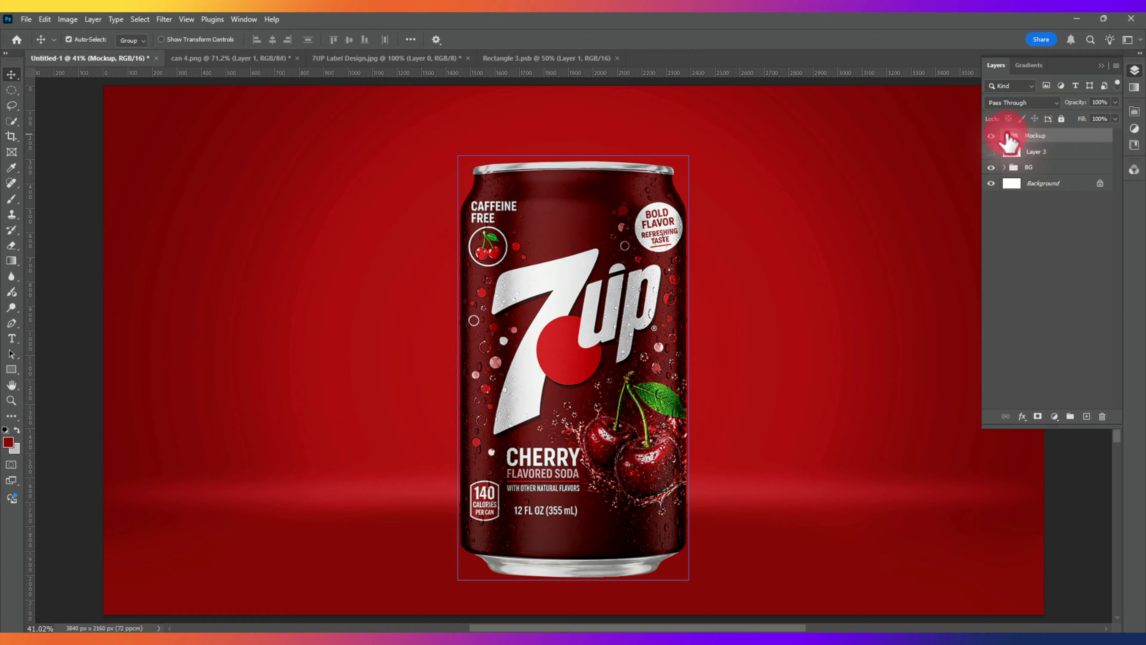
- Rename the Rectangle 3 label layer inside the Mockup group as "Place Ypur Design Here" and collapse the group
click(1005, 136)
click(1056, 253)
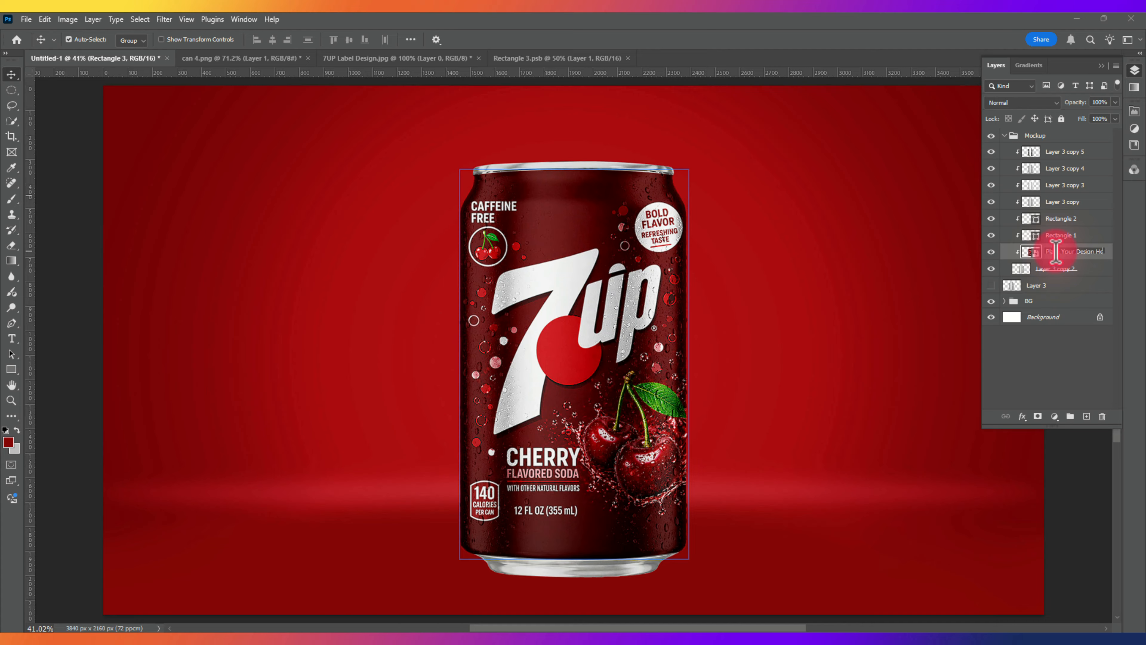
key(Return)
click(1010, 135)
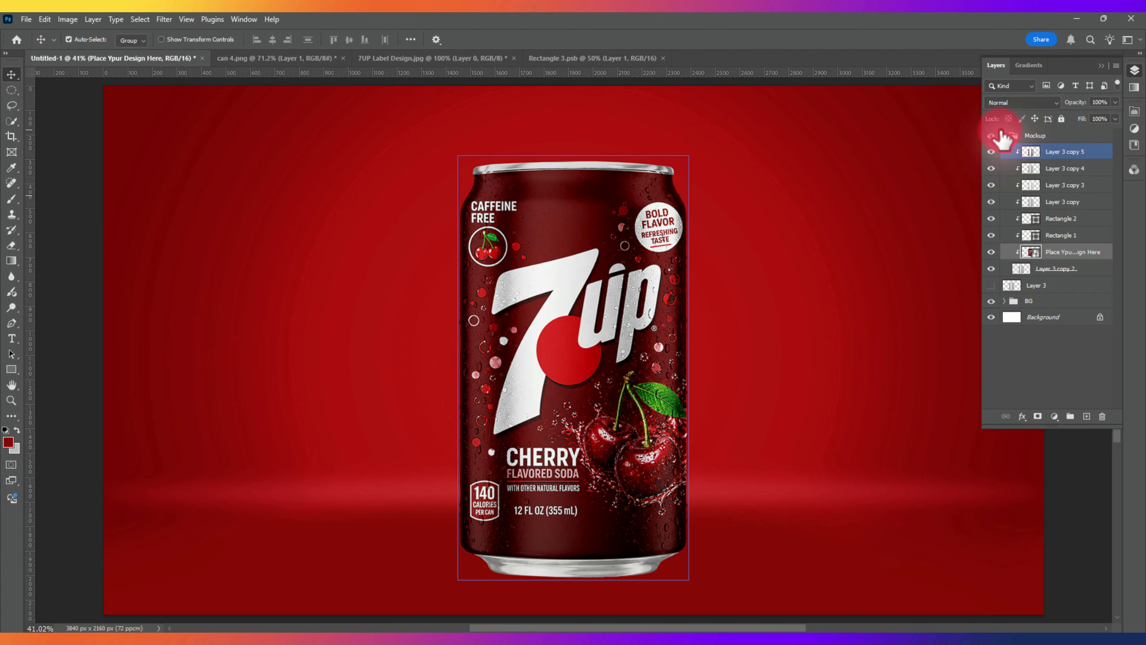
click(1005, 135)
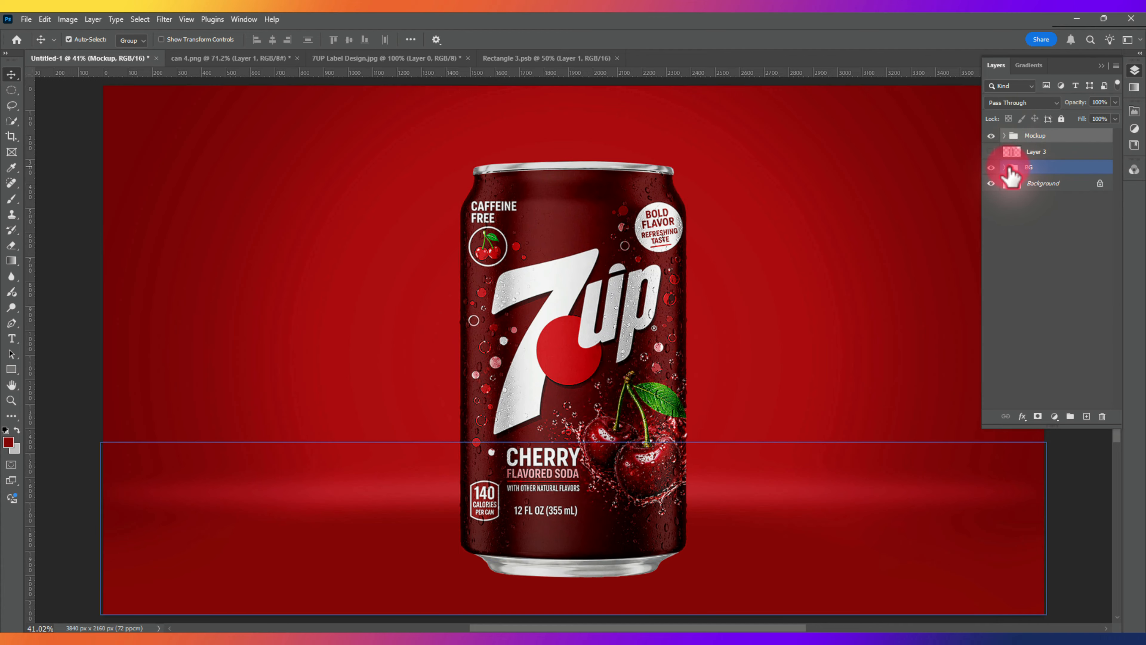
- Add a clipped Brightness/Contrast adjustment above Layer 3 copy 5, raise its brightness and contrast, and show Layer 3 to compare
click(1004, 136)
click(1049, 154)
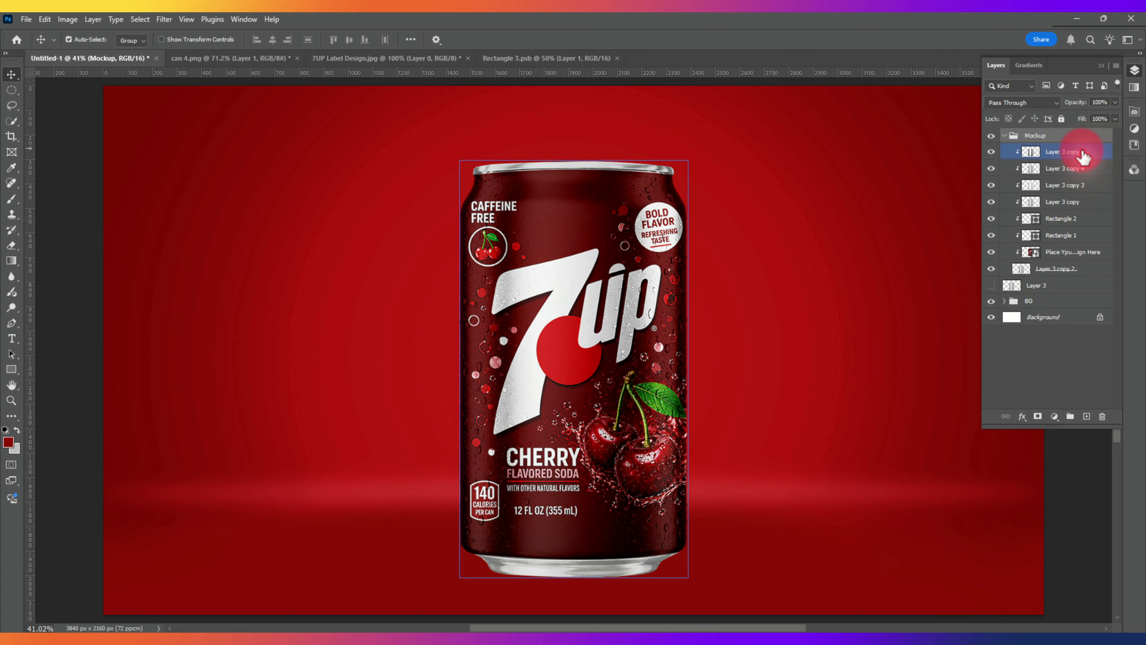
click(1054, 416)
click(1091, 245)
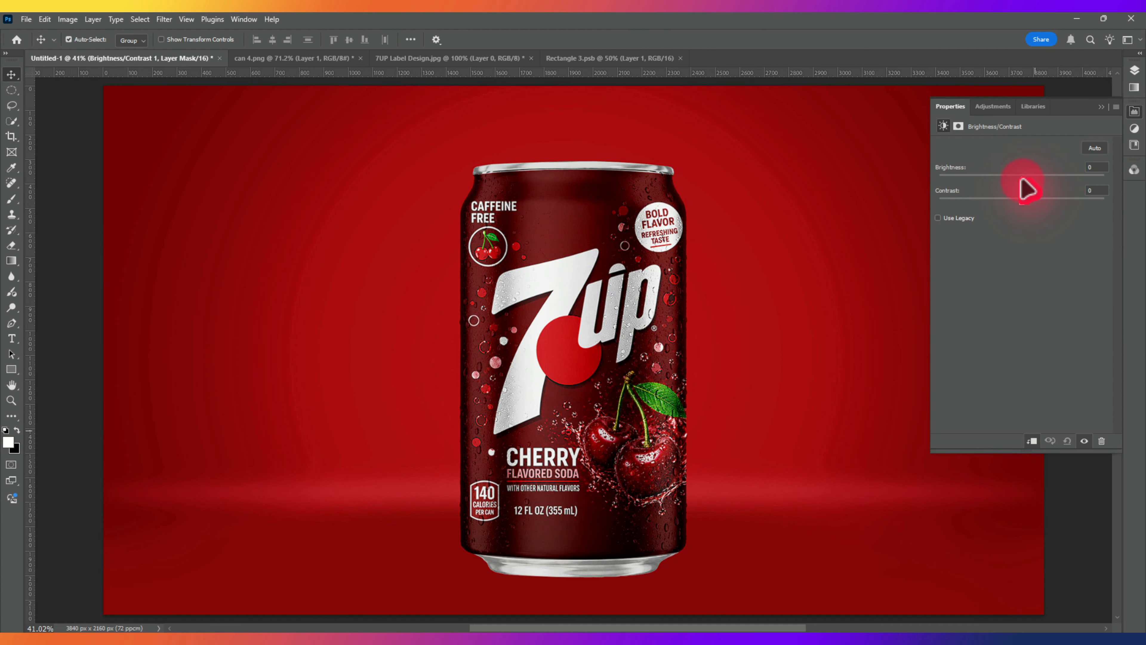
drag(1045, 187, 1066, 187)
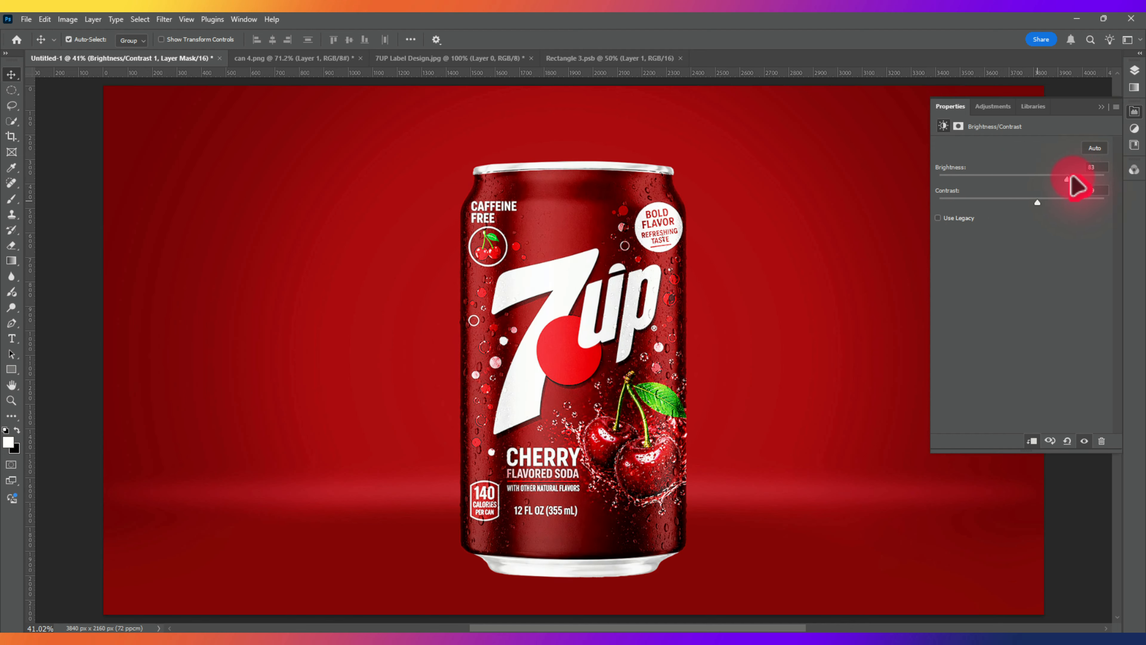
click(1097, 113)
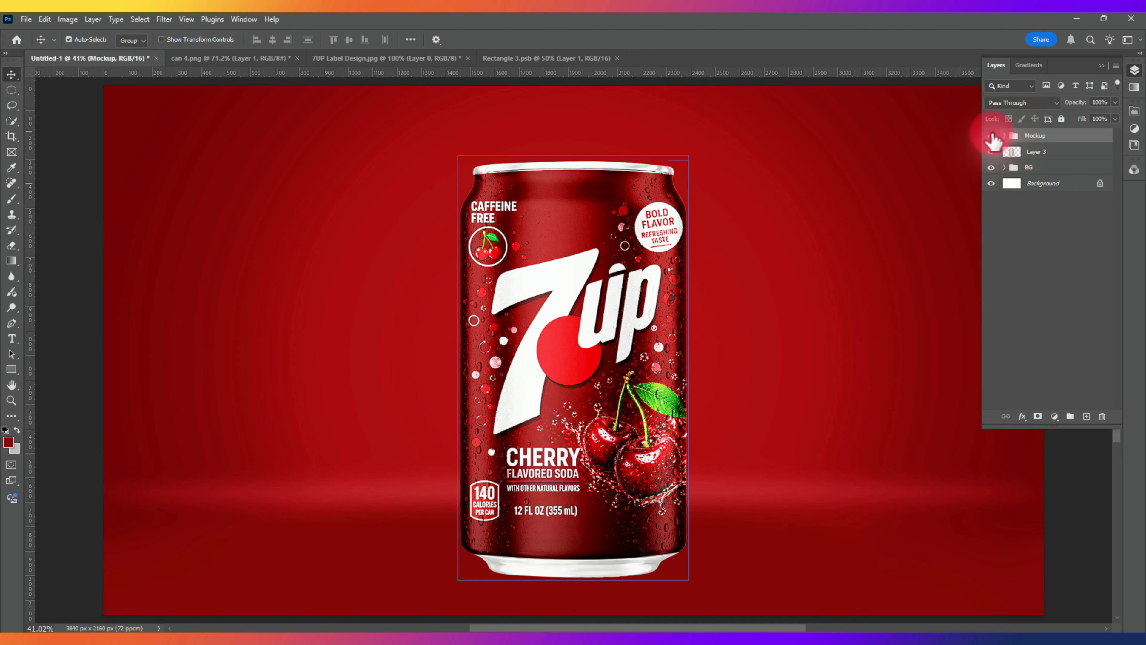
click(991, 135)
click(990, 135)
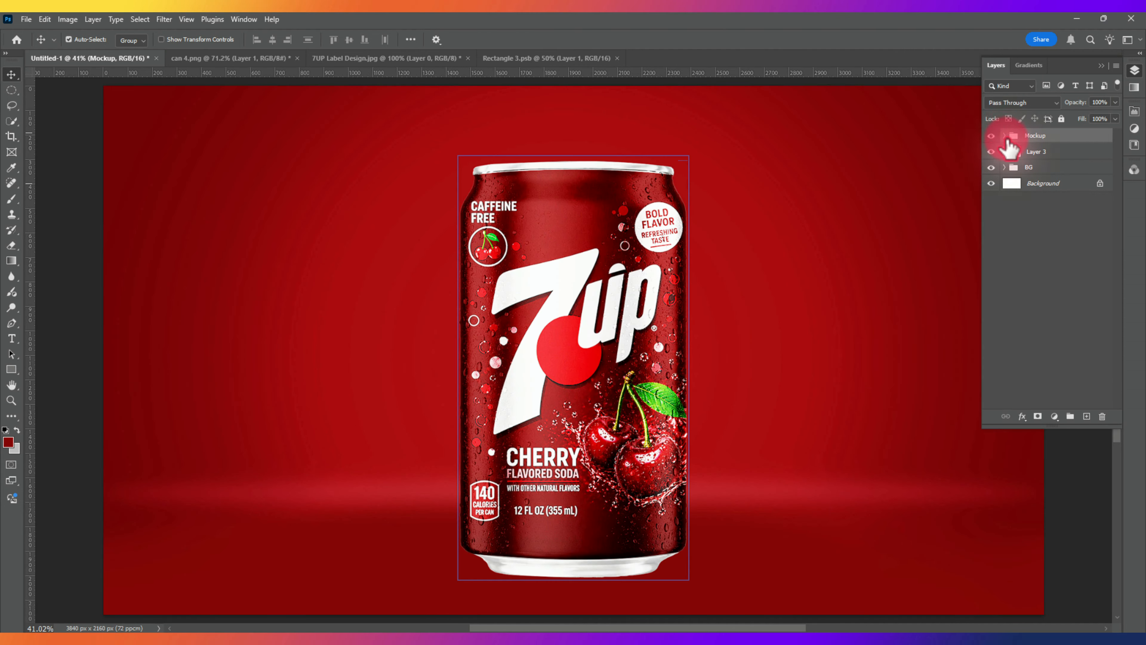
- Give Rectangle 1 on the can's top rim a darkening blend mode and set Rectangle 2 on the bottom rim to Color Burn
click(1004, 136)
click(1062, 252)
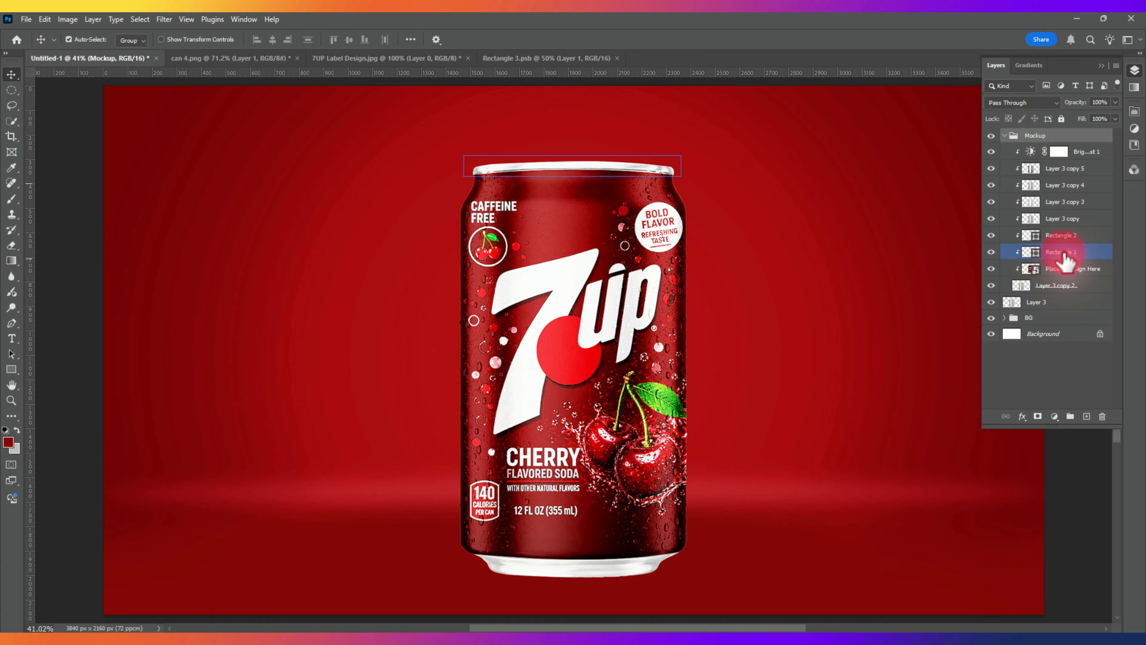
click(1049, 105)
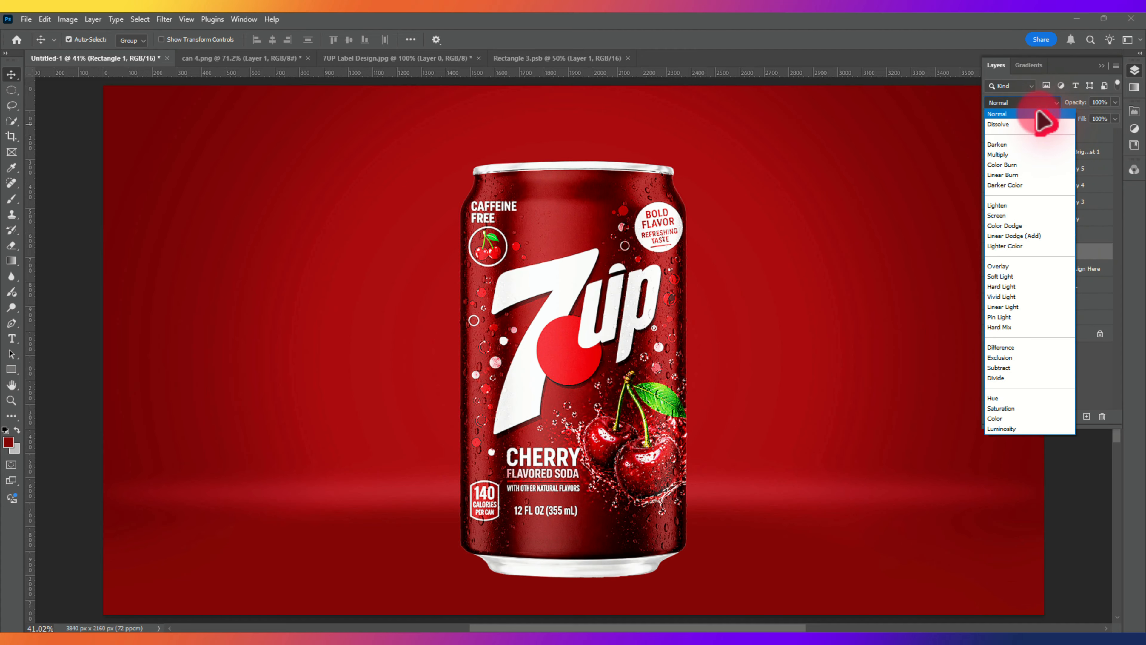
click(1010, 154)
click(1033, 237)
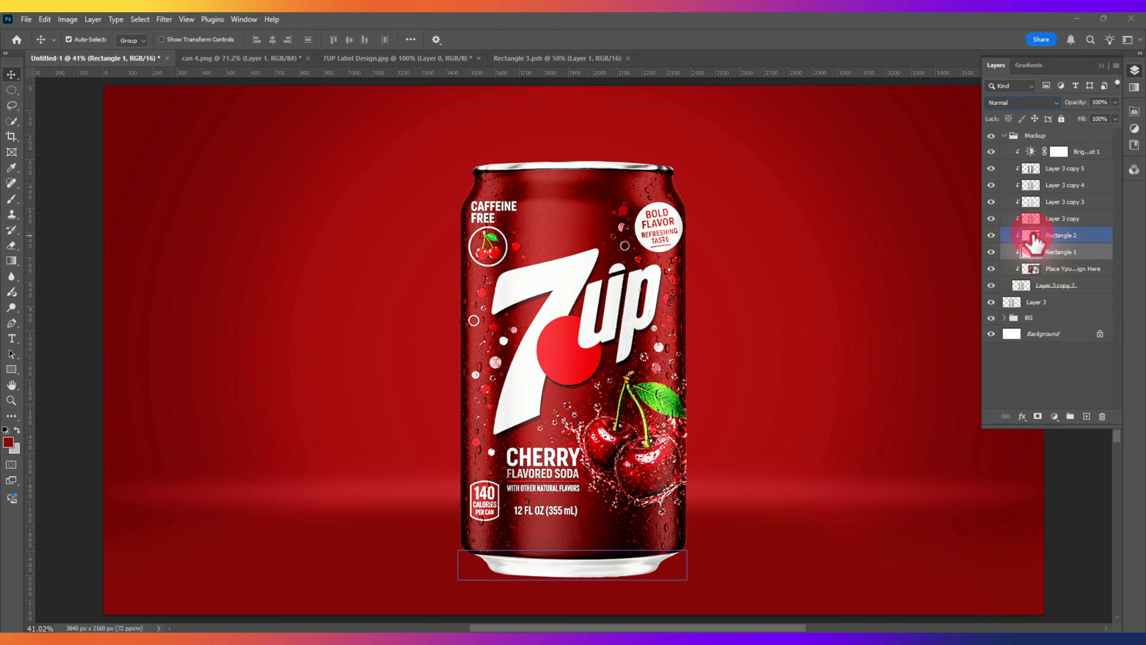
click(995, 251)
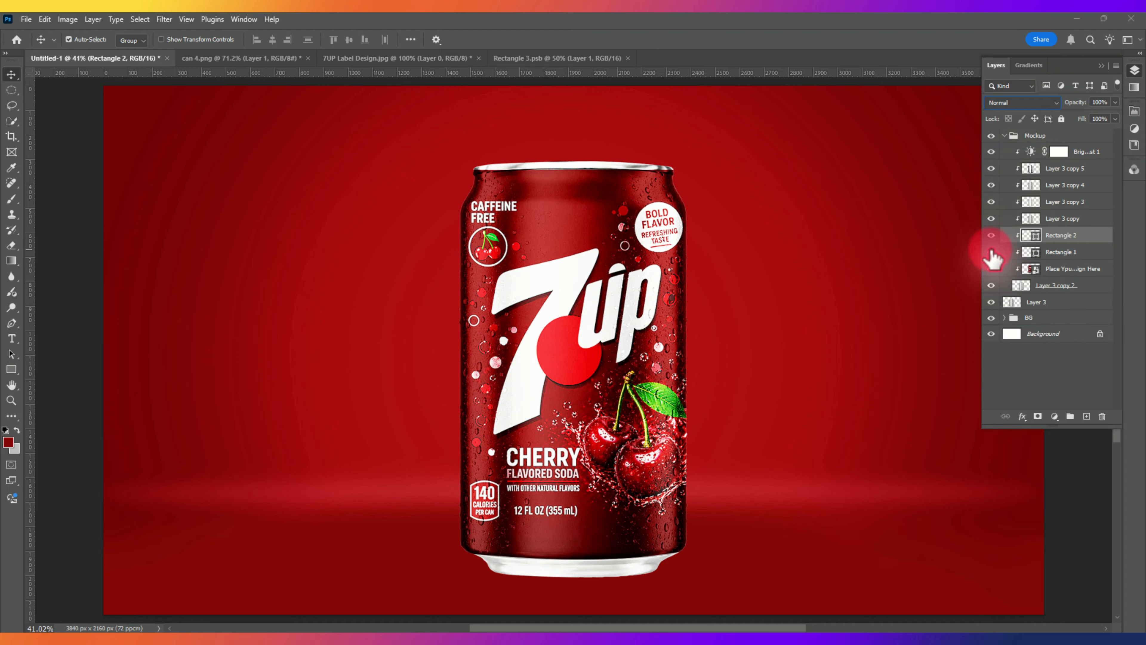
click(1051, 237)
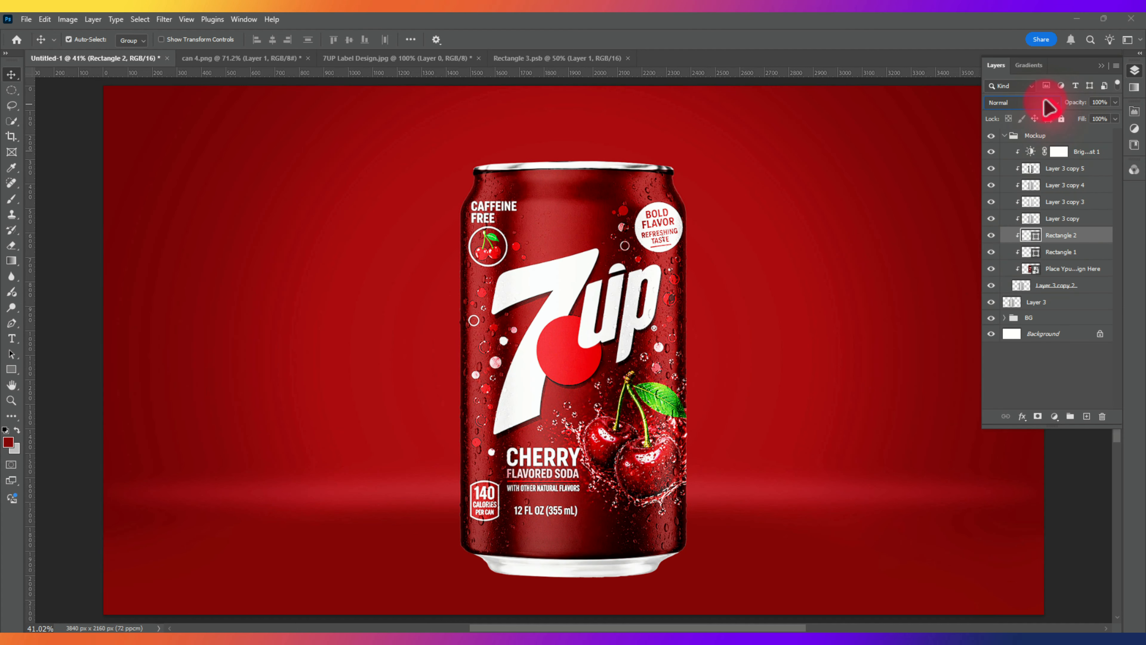
click(1049, 105)
click(1035, 171)
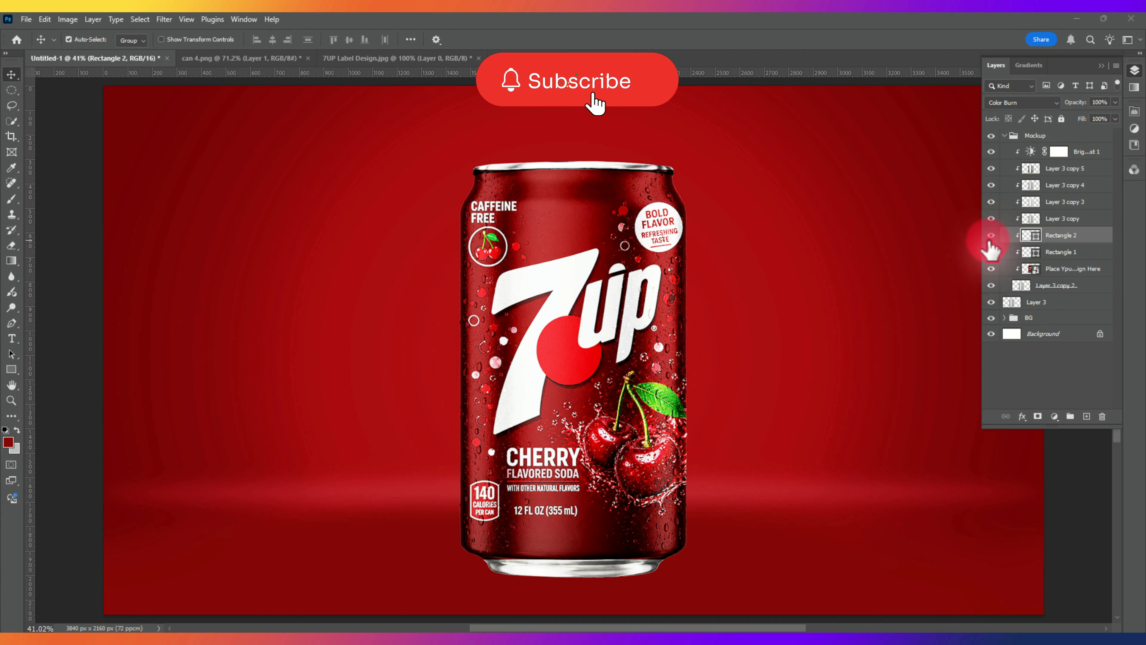
click(1007, 136)
click(1004, 136)
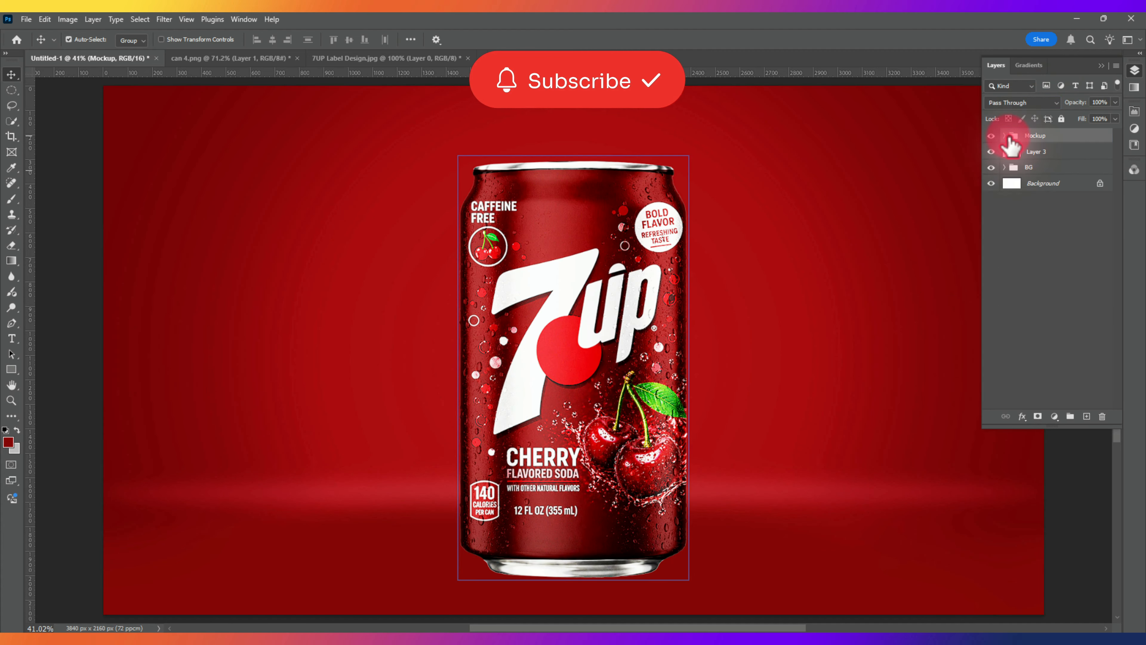
- Create a new empty layer above Layer 1 copy inside the BG group
click(1011, 168)
click(1004, 167)
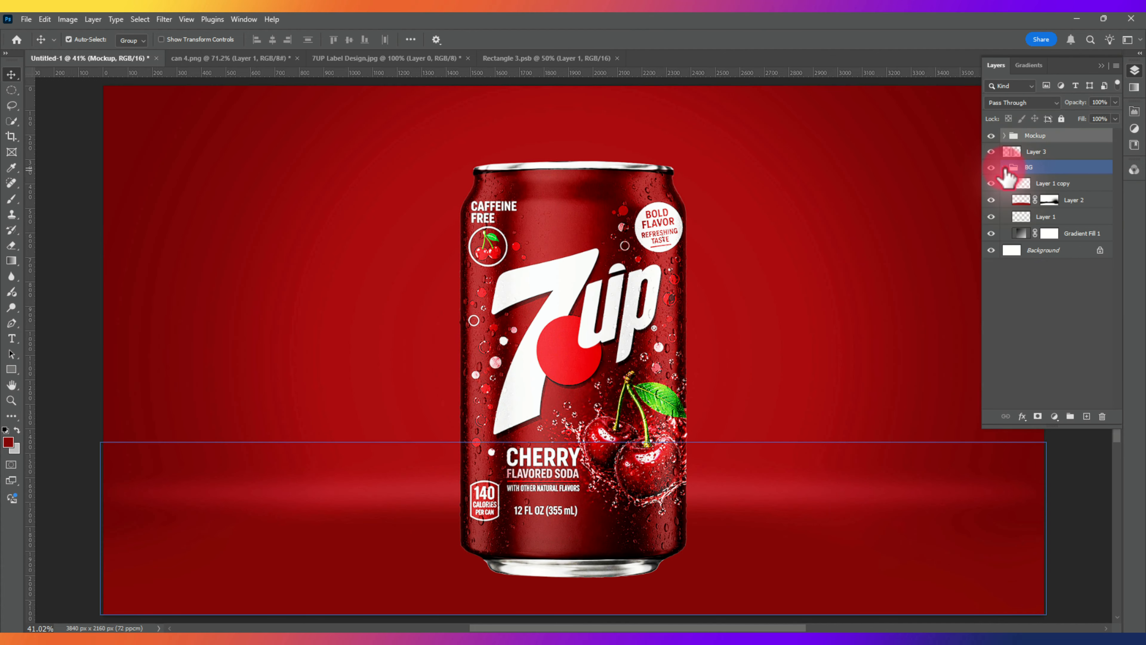
click(1058, 183)
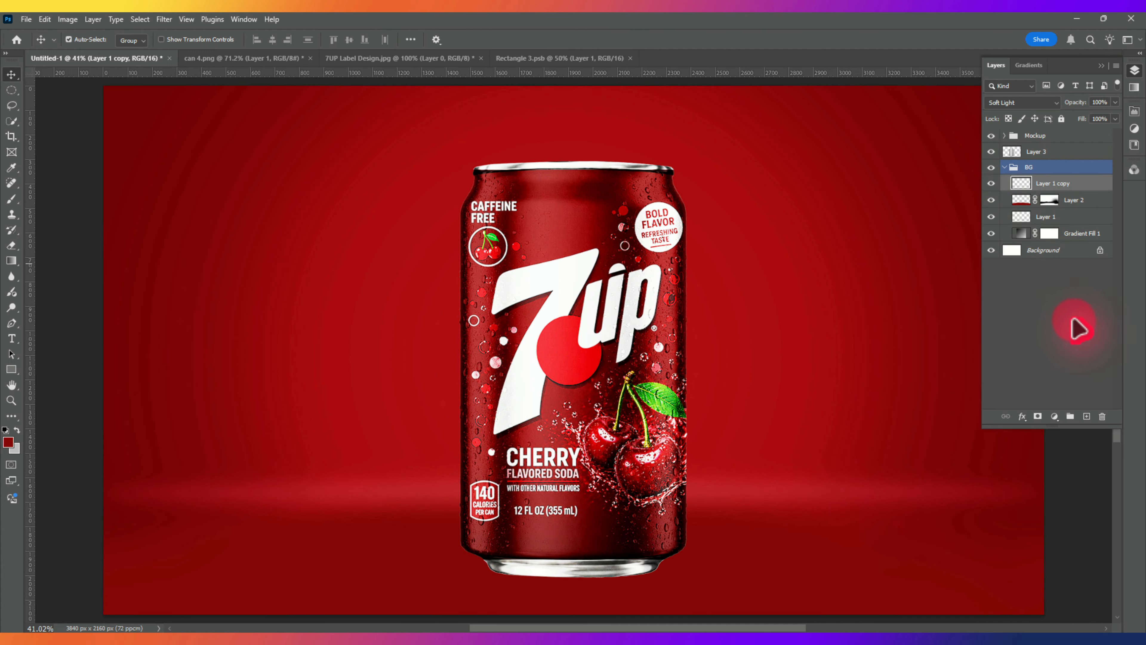
click(1086, 416)
- Paint a white glow behind the centre of the can with a Soft Round brush of about 1263 px at 0% hardness
key(b)
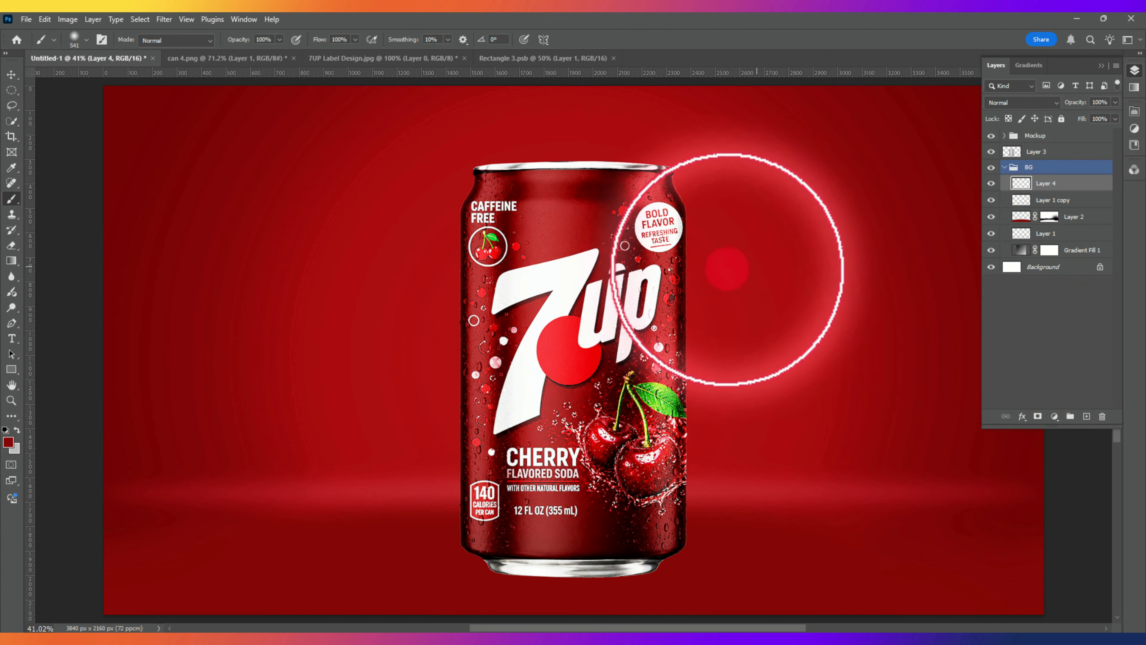
scroll(675, 262, down, 2)
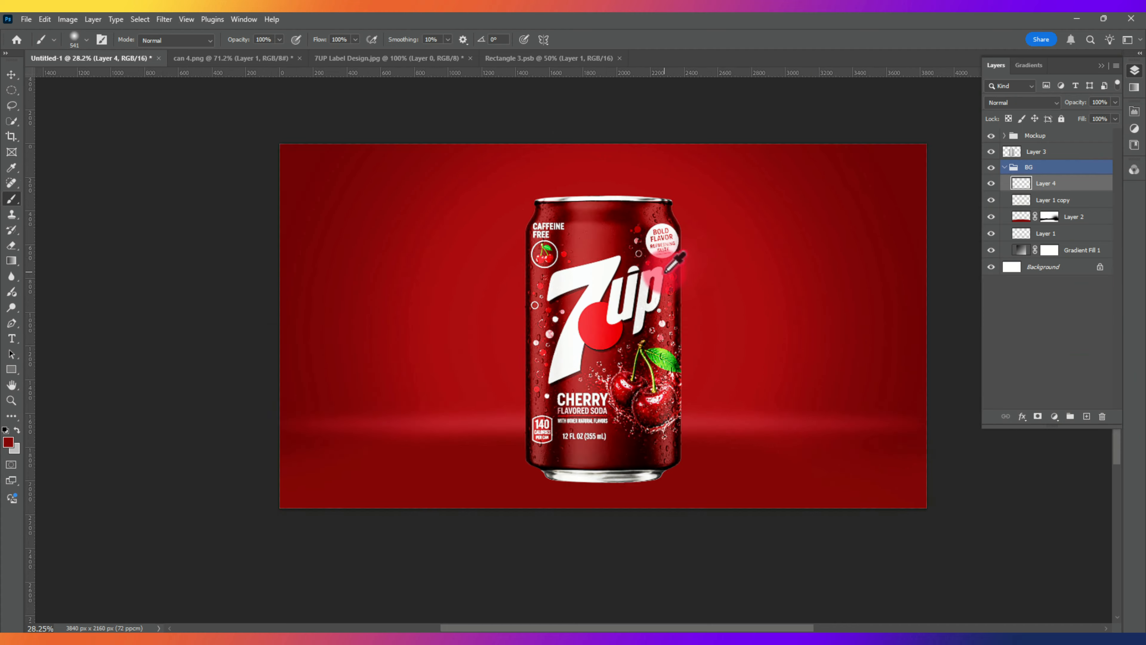
click(6, 430)
key(x)
drag(646, 317, 682, 319)
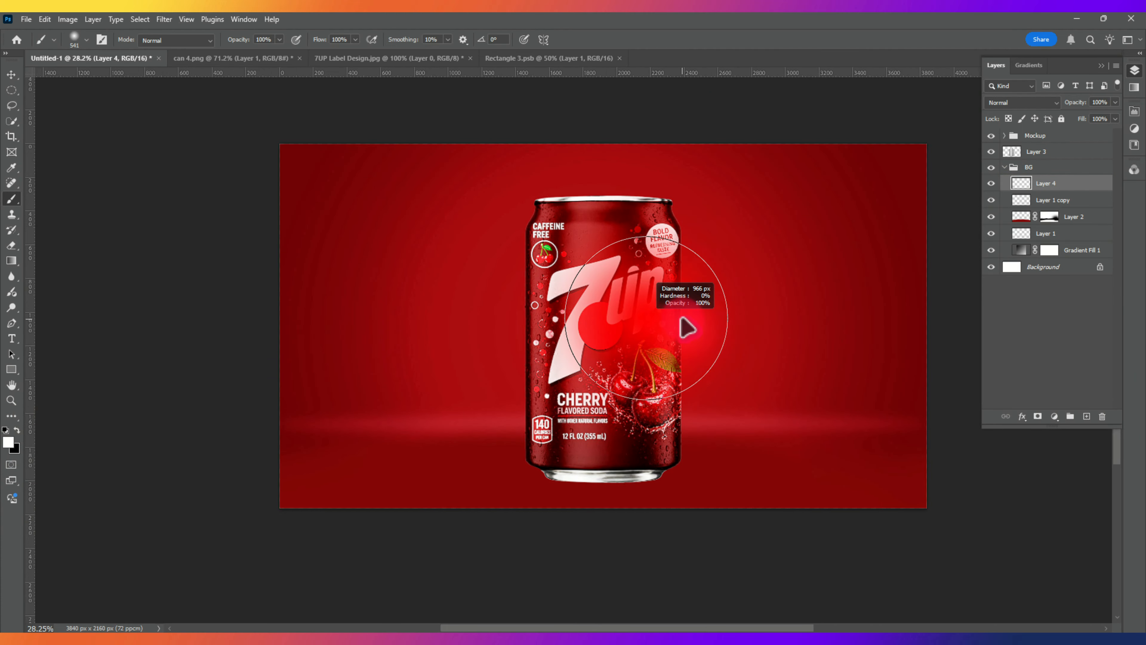
right_click(627, 307)
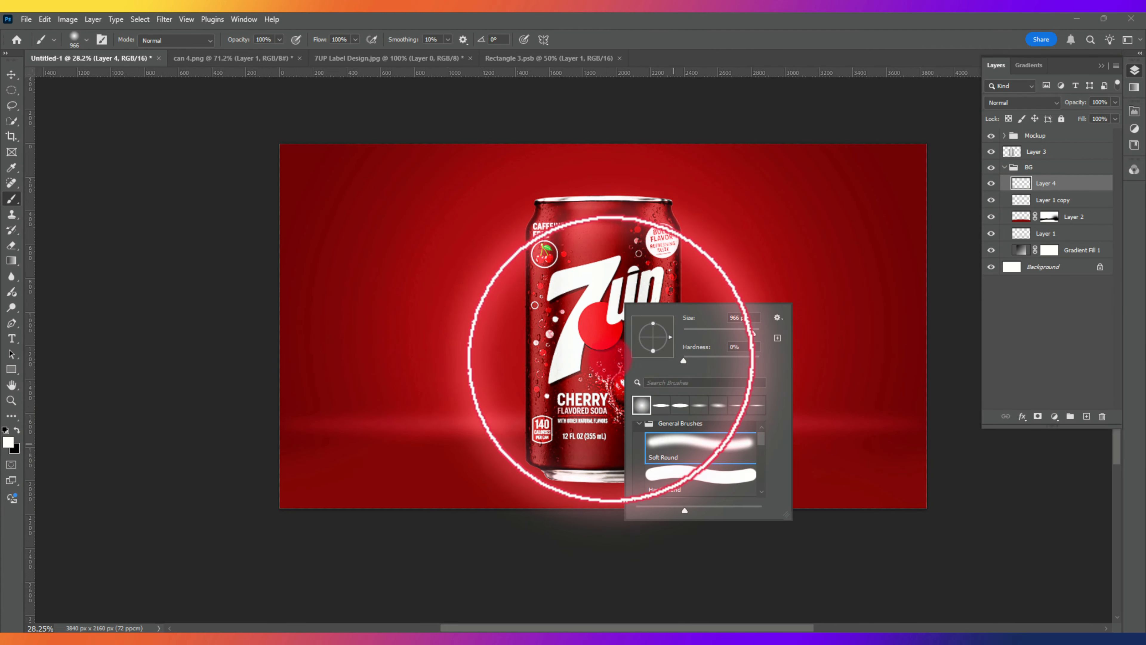
drag(588, 316, 611, 324)
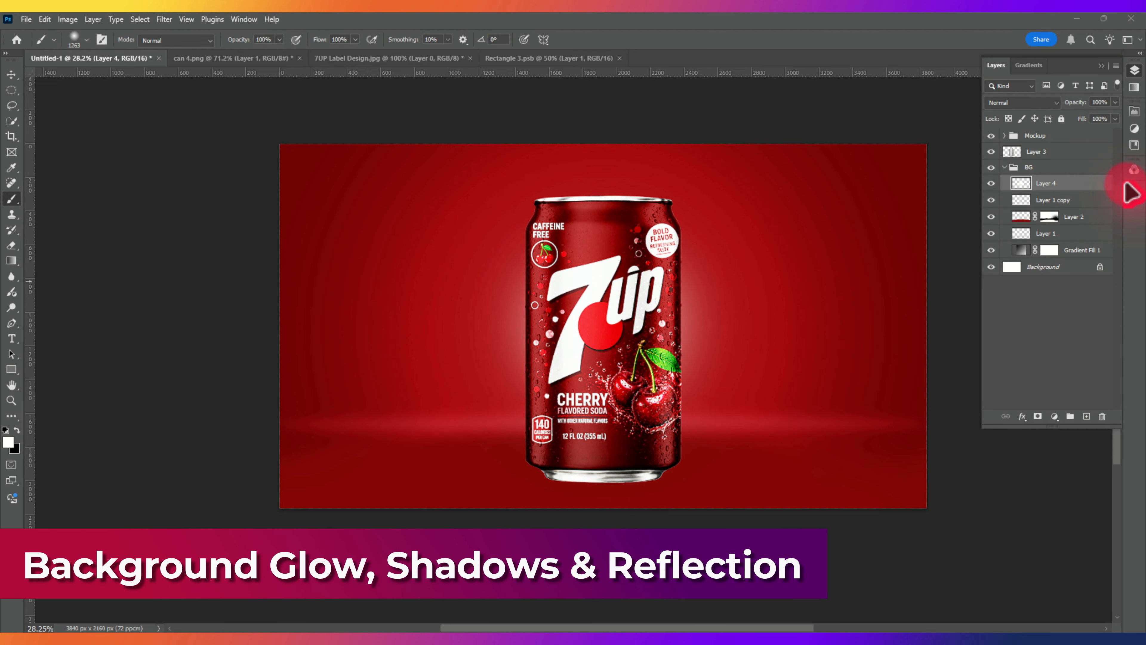
- Set the glow layer to Linear Dodge (Add), enlarge it to about 128% and move it slightly down, centred behind the can
click(1046, 104)
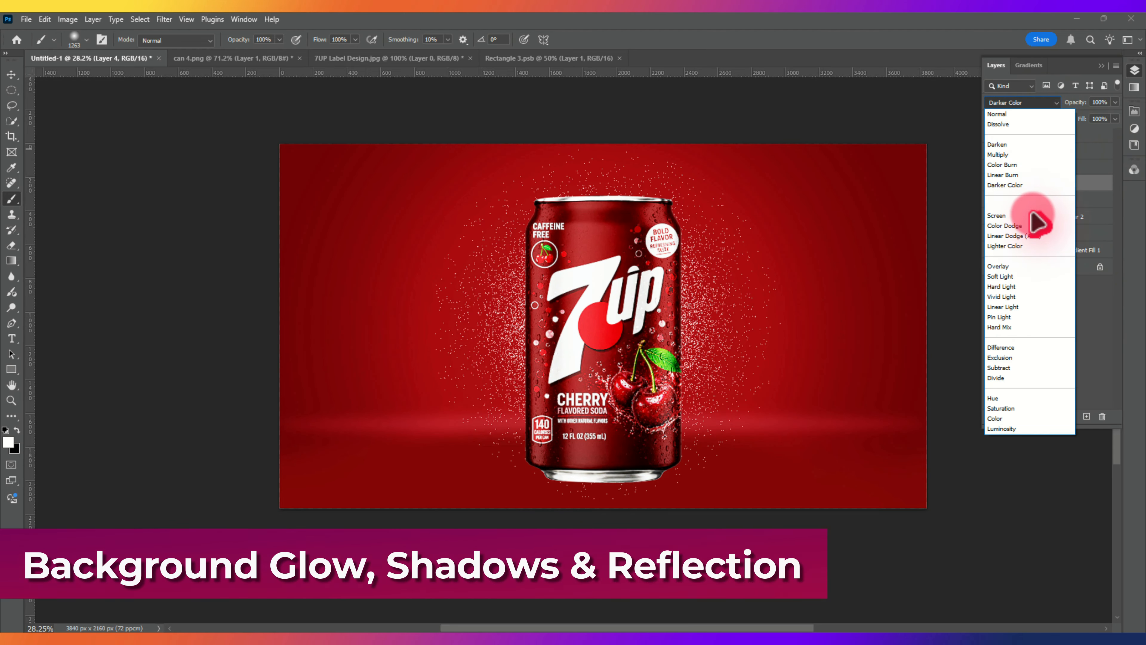
click(1022, 235)
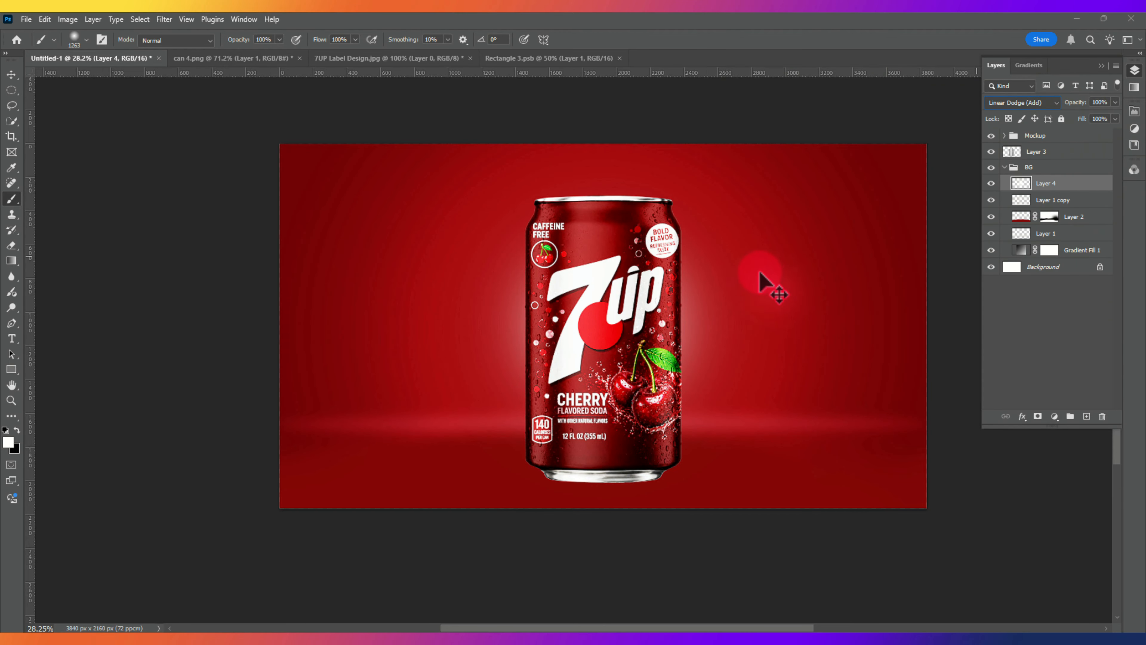
key(ctrl+t)
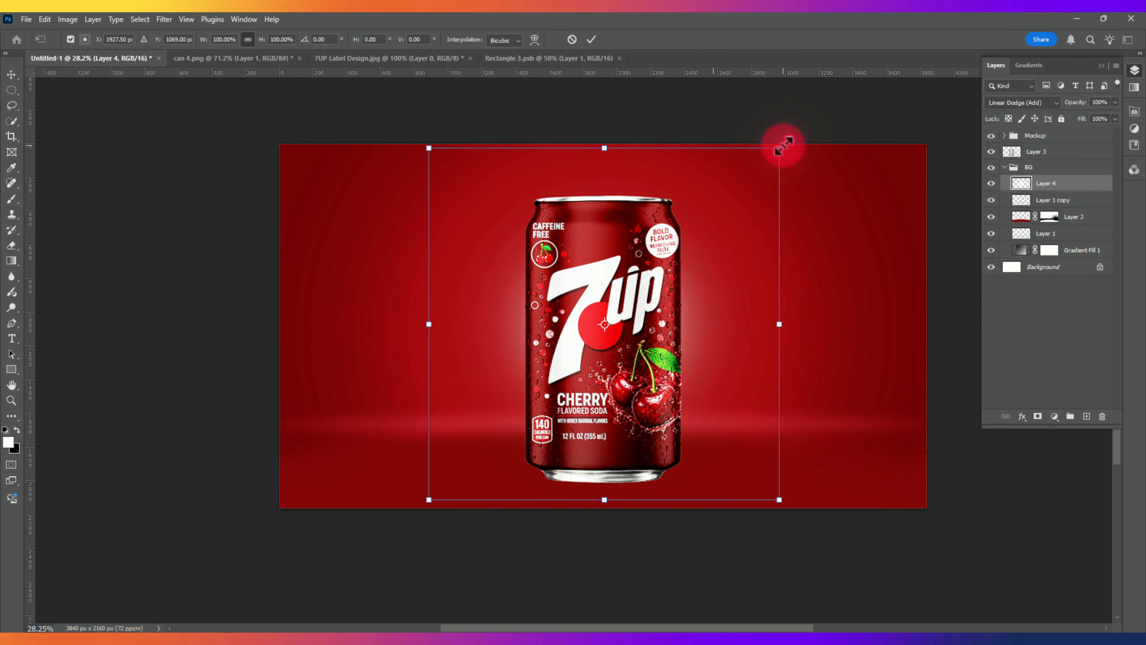
drag(784, 145, 854, 124)
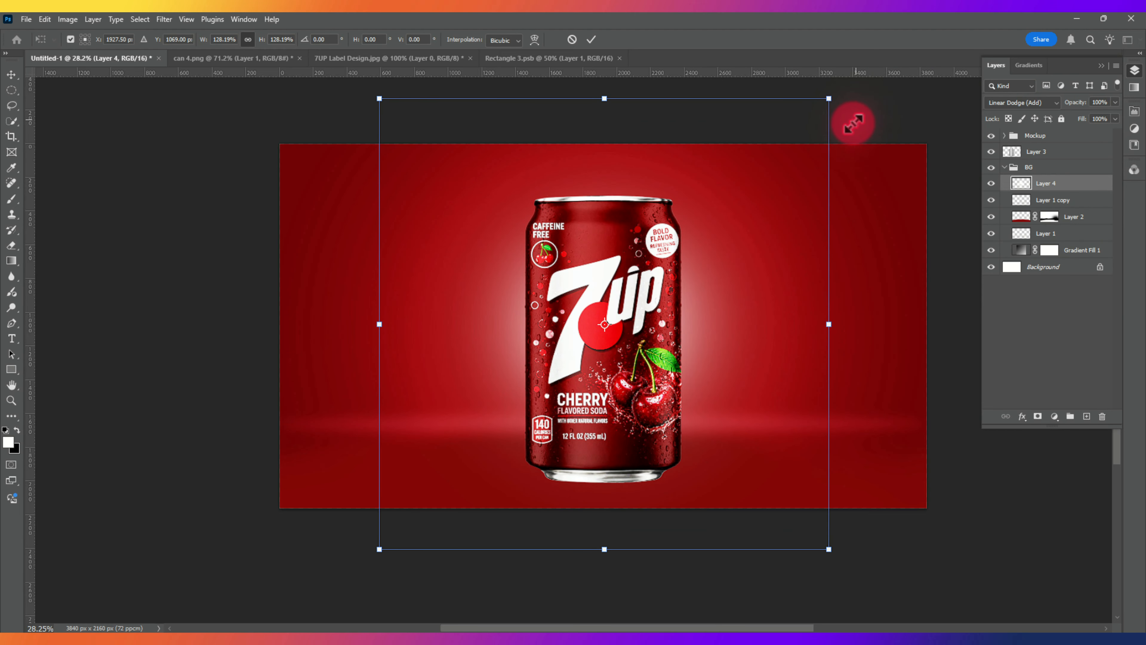
double_click(739, 320)
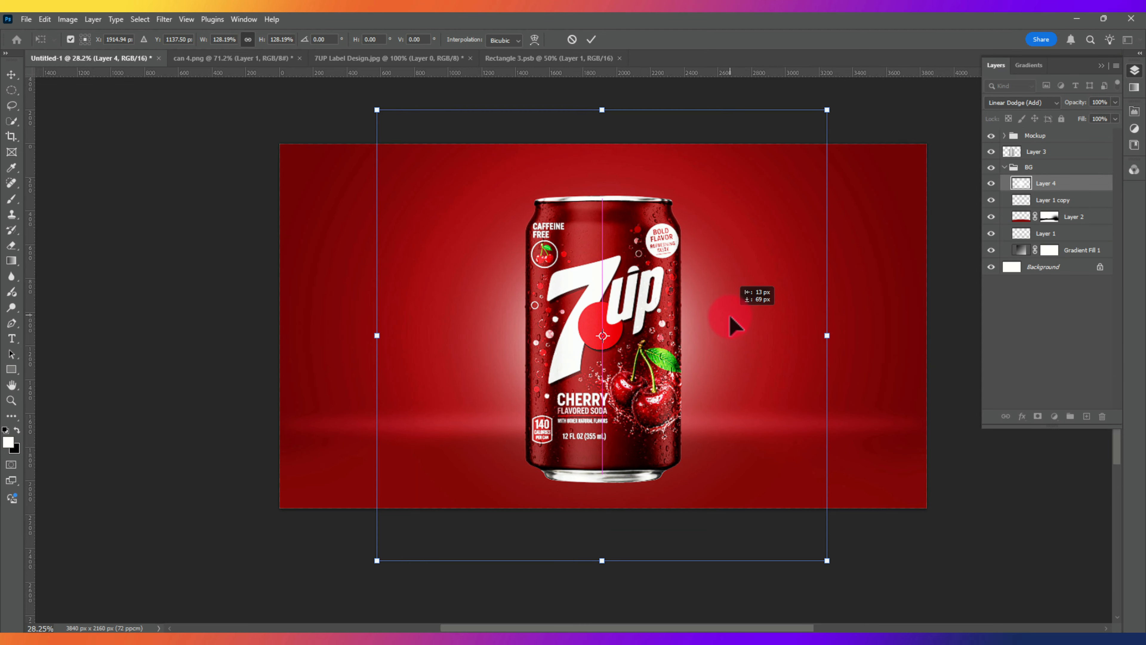
- Add a new layer above the white glow layer and set the foreground colour to light red #ff6e72
click(1087, 417)
click(9, 443)
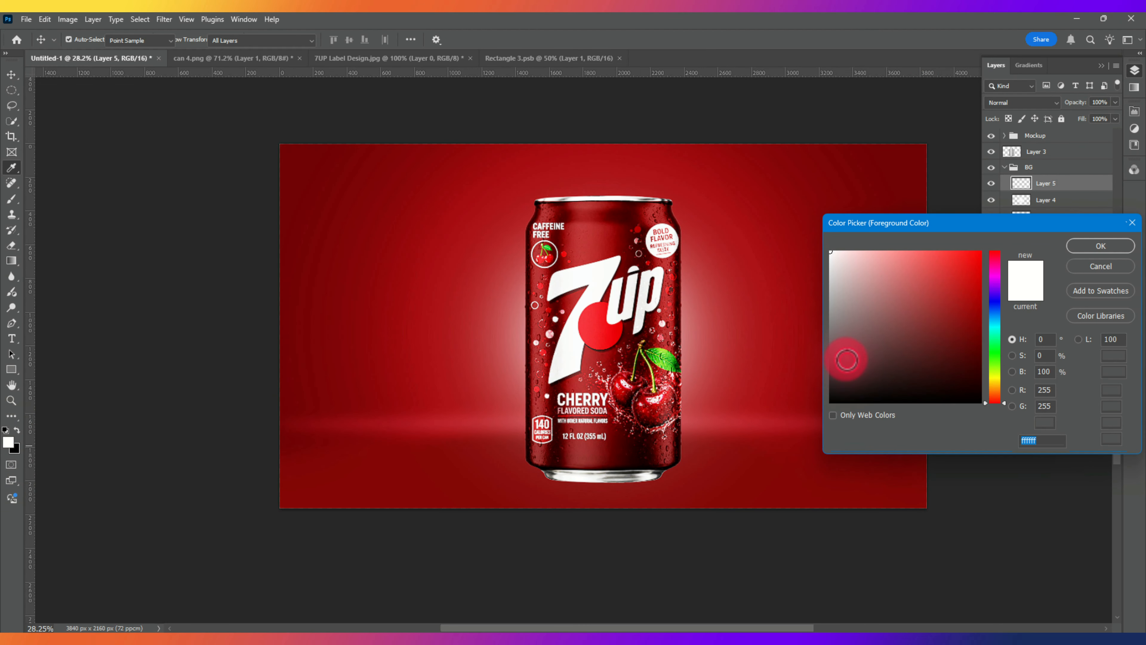
click(779, 302)
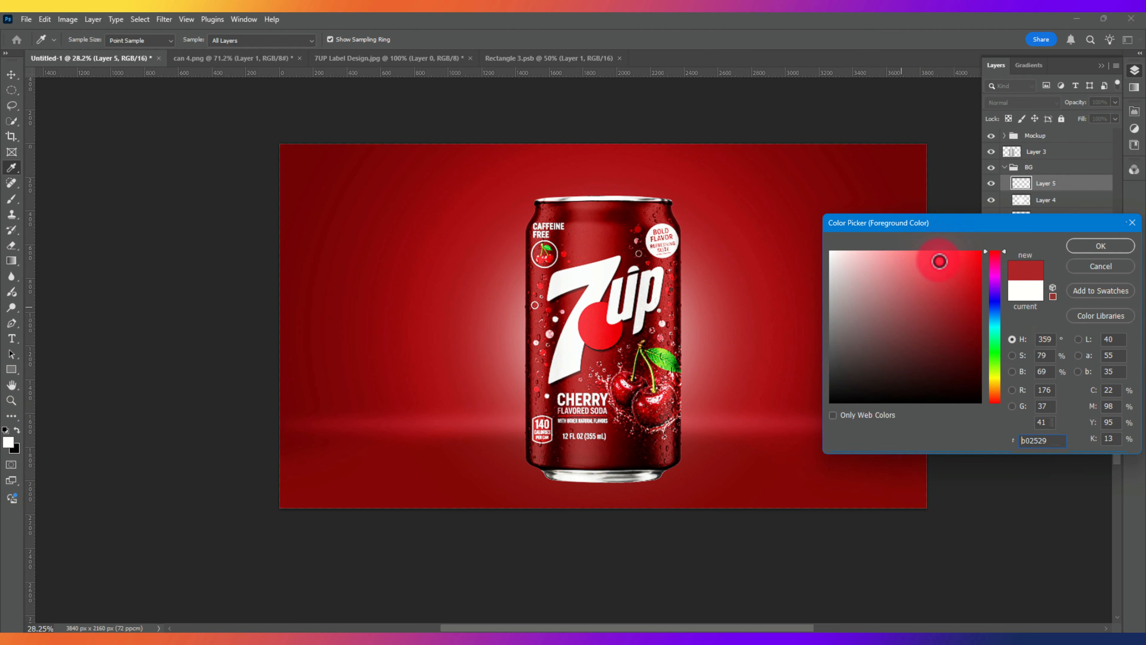
drag(940, 261, 939, 249)
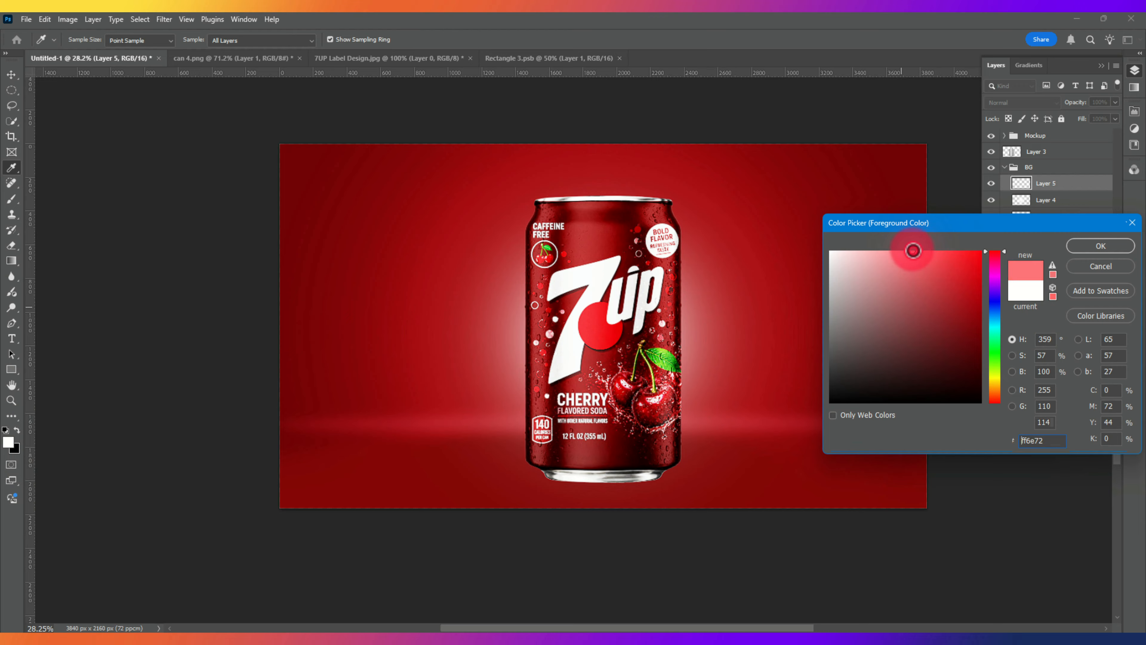
click(1121, 246)
key(b)
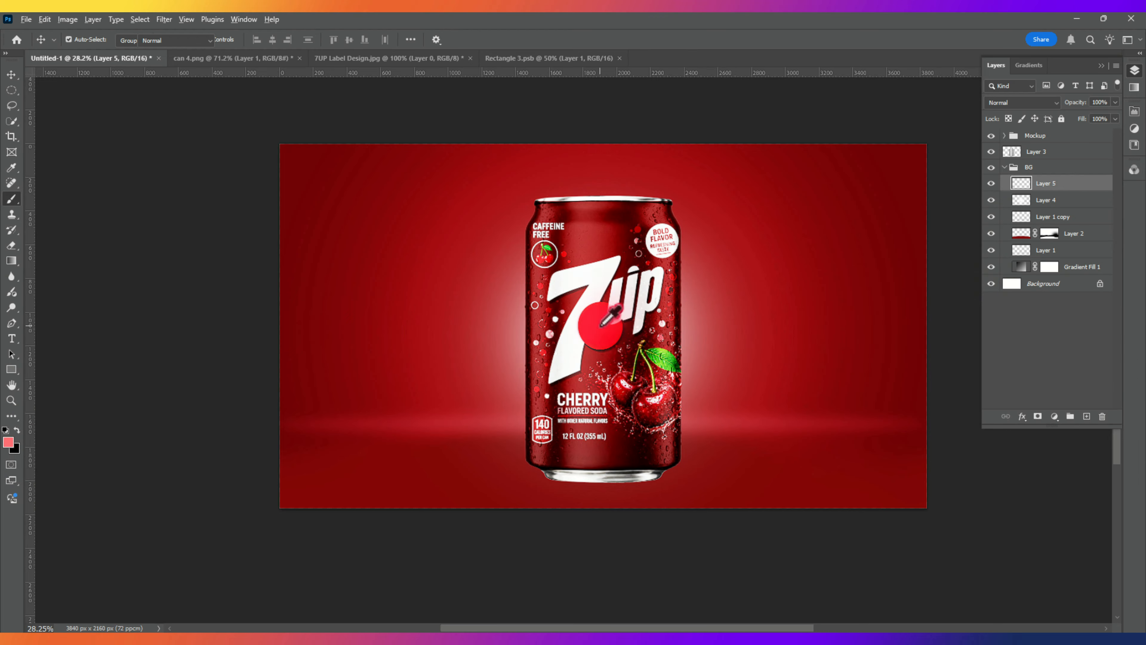
- Paint a light red glow behind the can with a soft brush of about 1200 px, undoing the first attempt
drag(579, 324, 569, 325)
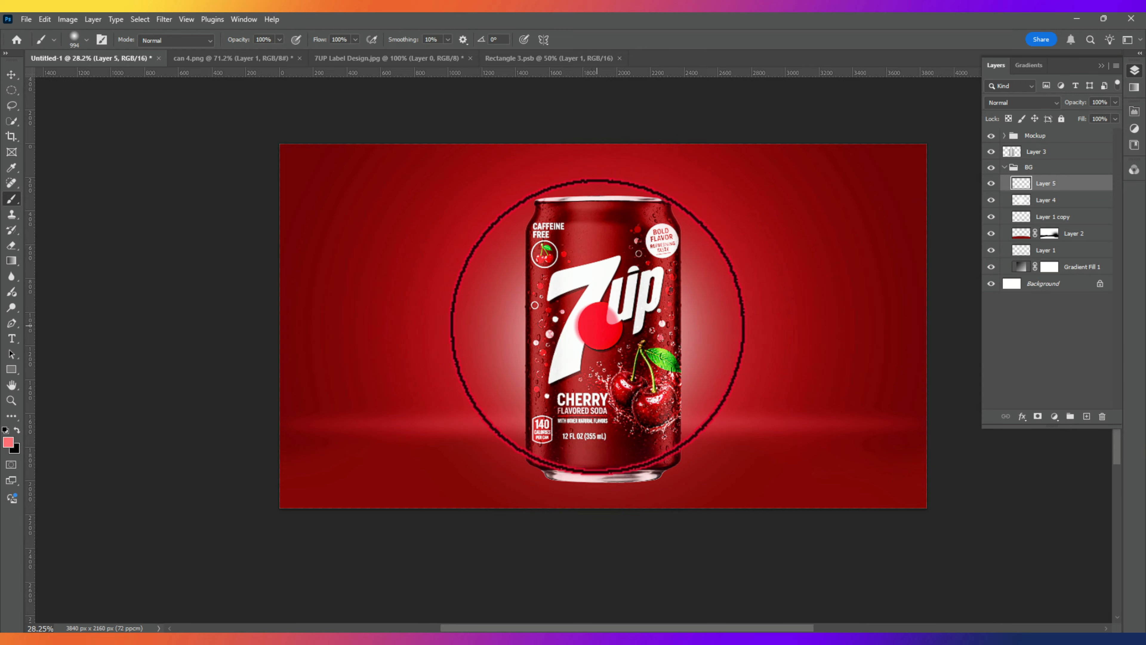
click(598, 325)
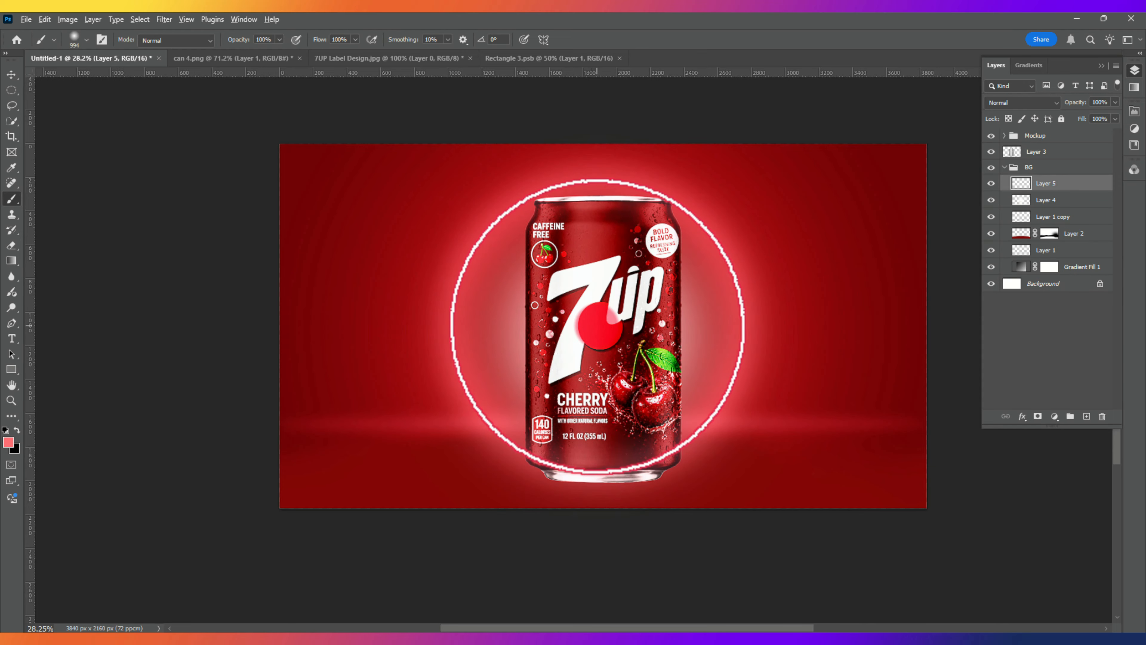
key(ctrl+z)
drag(598, 328, 615, 331)
- Enlarge the light red glow to about 149% around the can and set its layer to Linear Dodge (Add)
key(ctrl+t)
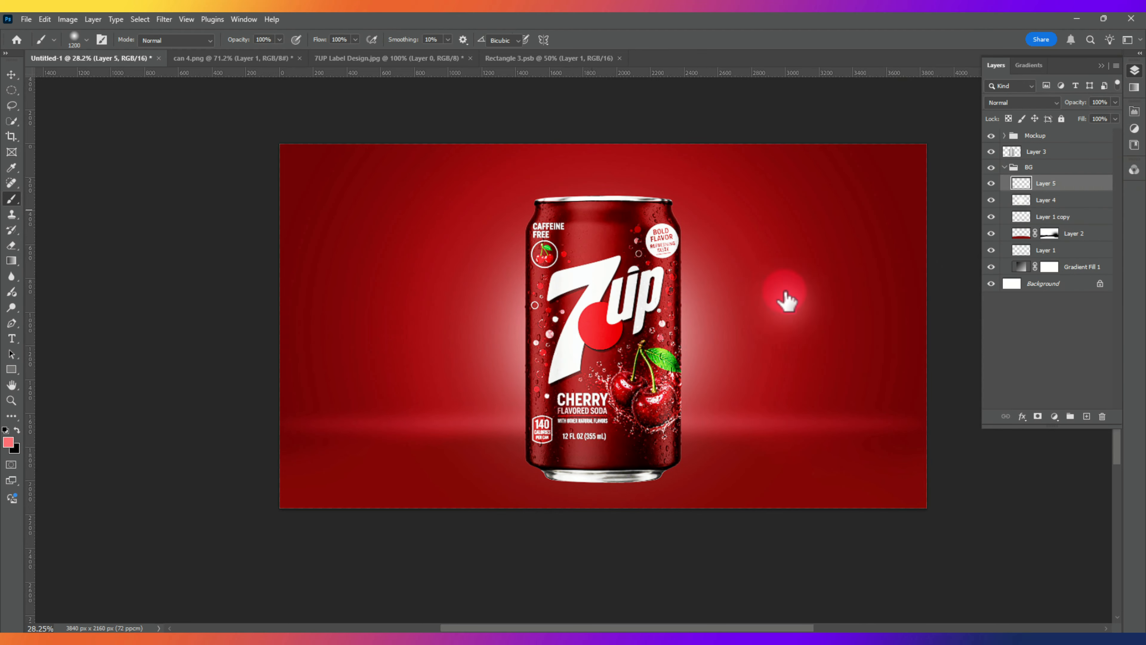
drag(736, 185, 824, 134)
click(987, 190)
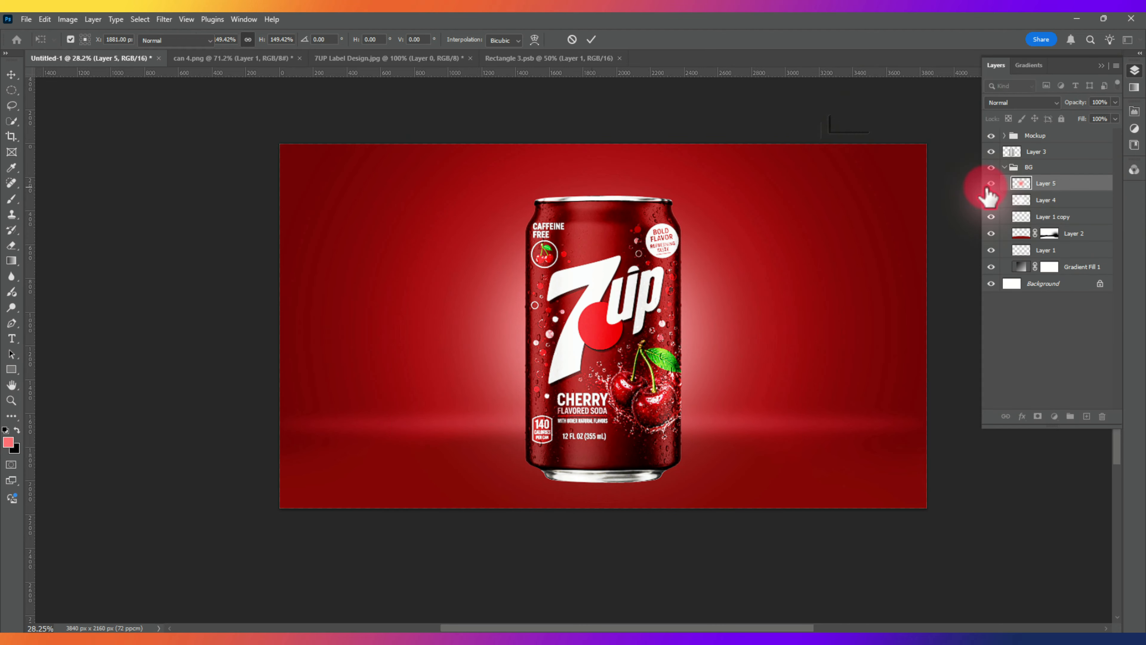
key(b)
click(1006, 189)
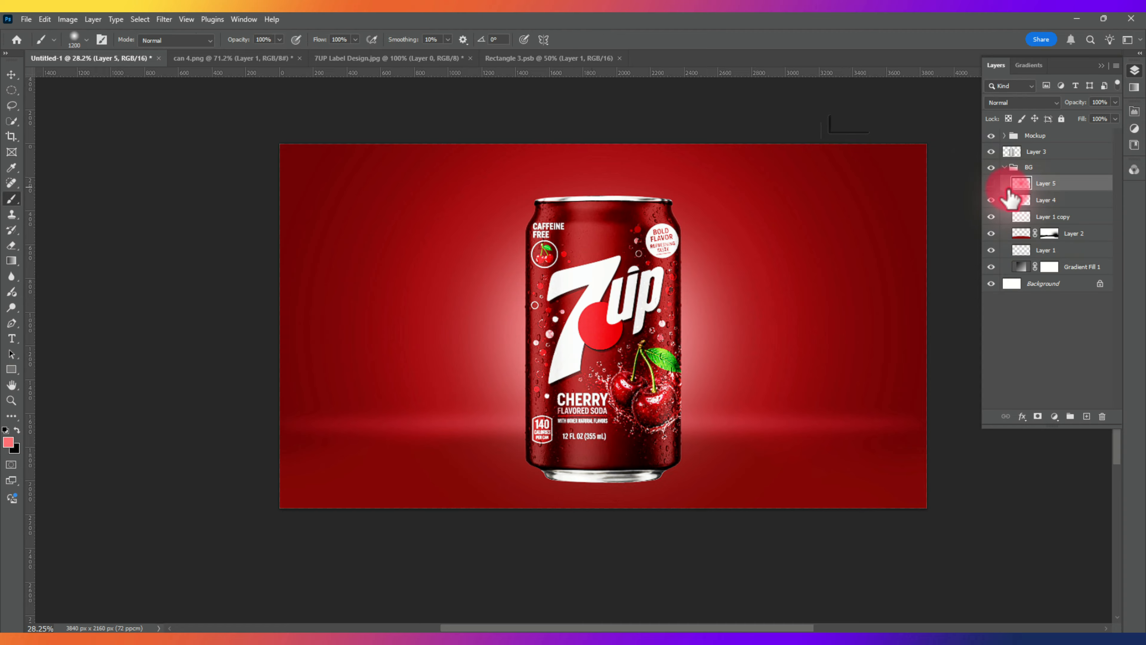
click(1035, 103)
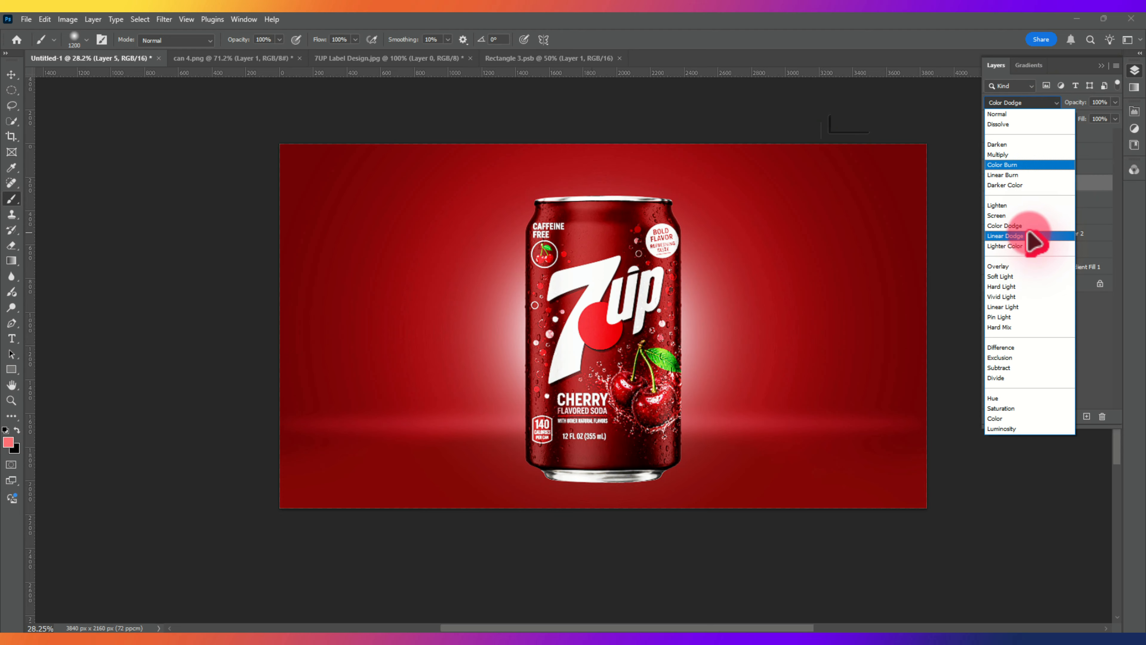
click(1029, 235)
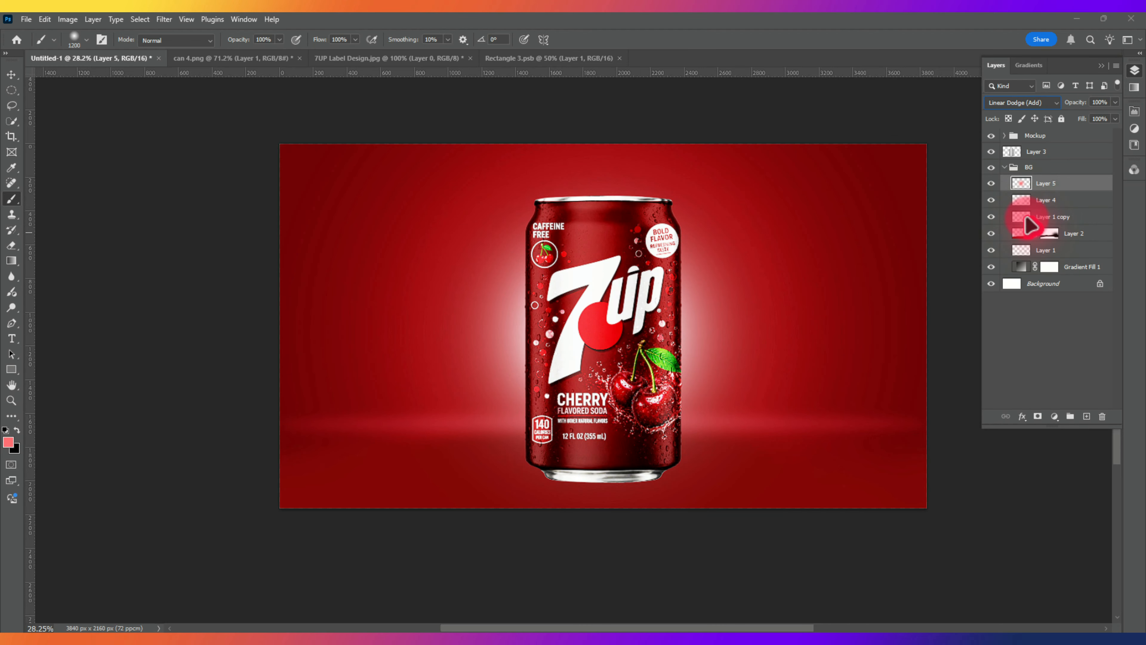
- Add a new layer directly above the BG group and paint a soft black spot beside the can with a brush of about 966 px
click(1004, 168)
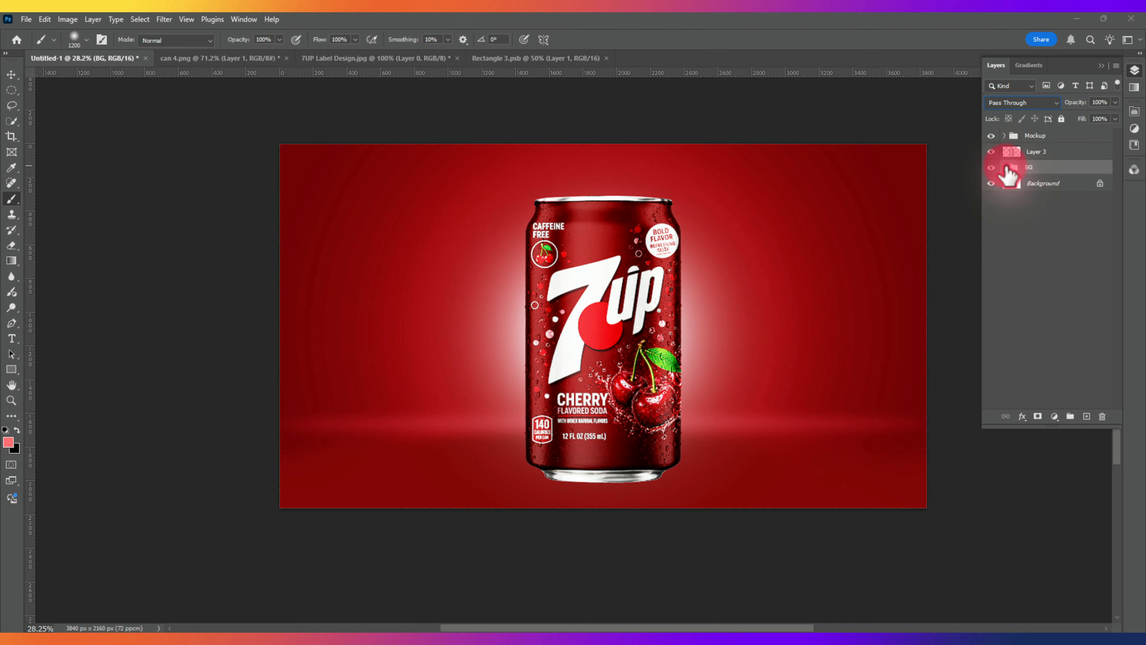
click(1046, 153)
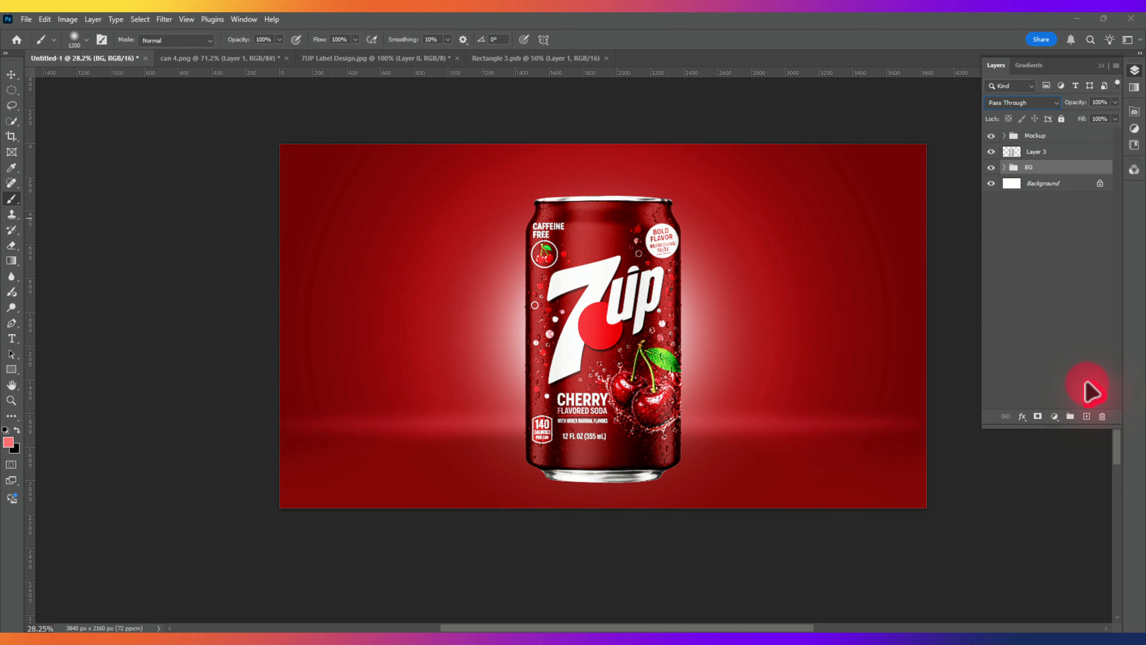
ctrl+click(1086, 416)
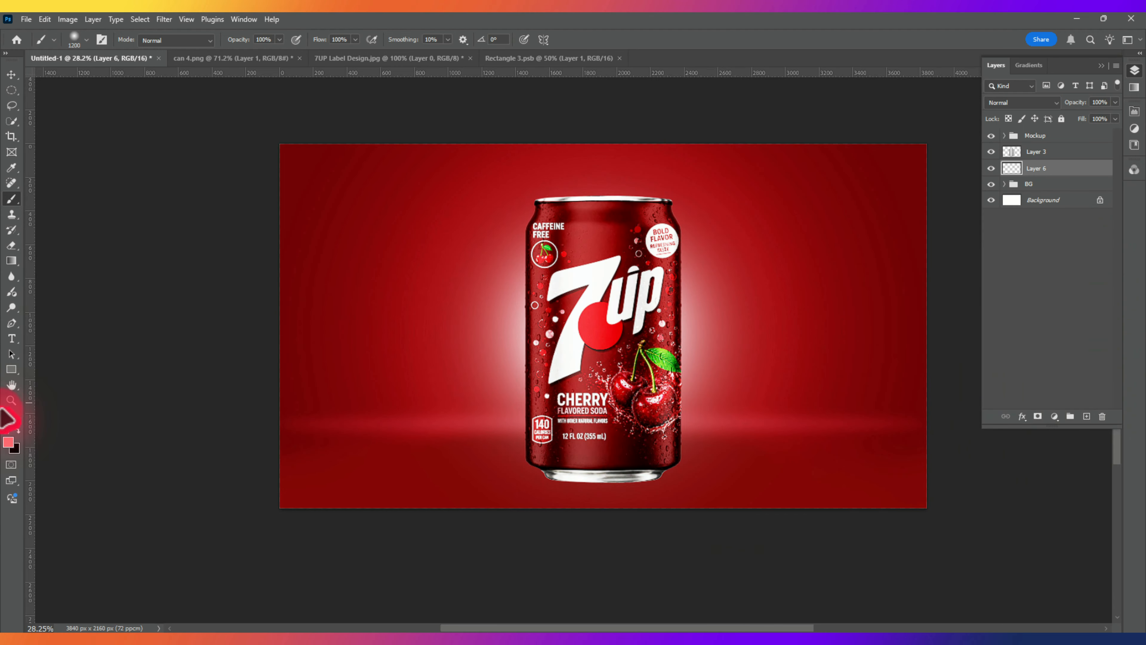
click(17, 430)
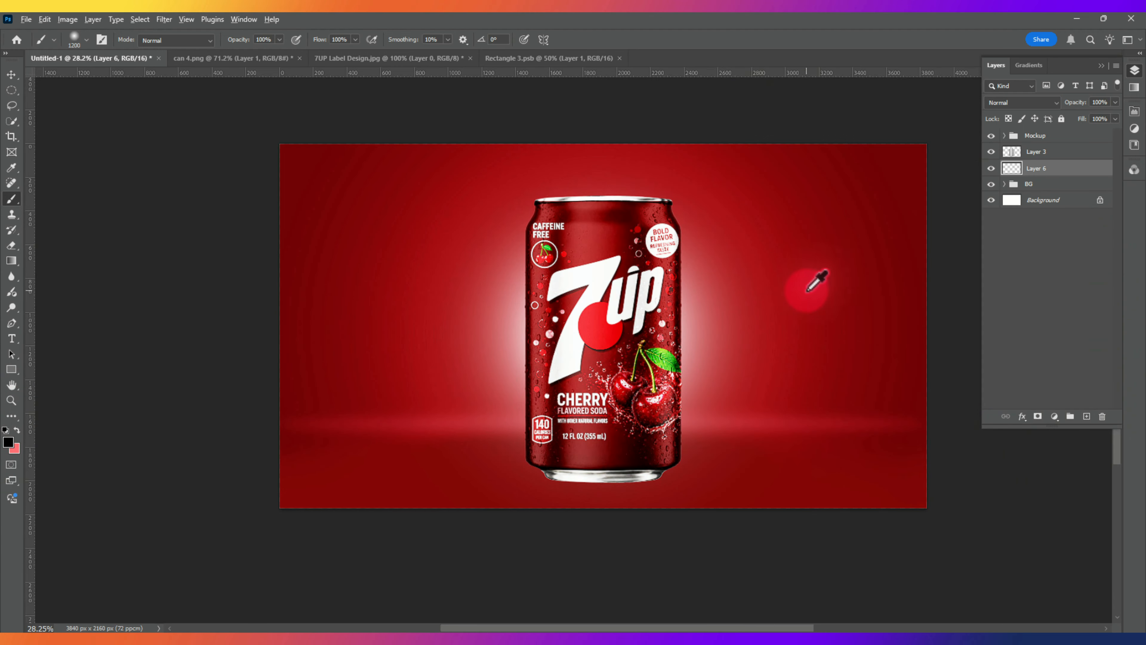
mouse_move(806, 290)
mouse_down()
mouse_move(788, 290)
mouse_move(798, 296)
mouse_up()
click(802, 294)
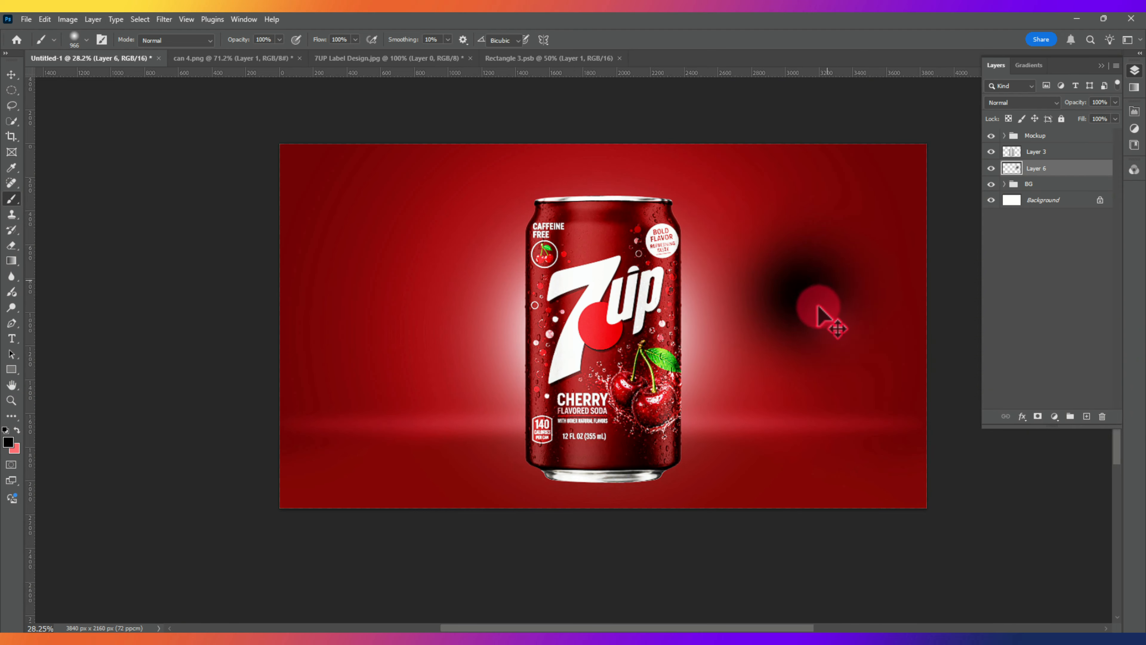
- Flatten the black spot to about 14.5% height, move it under the can's base and widen it to about 134.7%
key(ctrl+t)
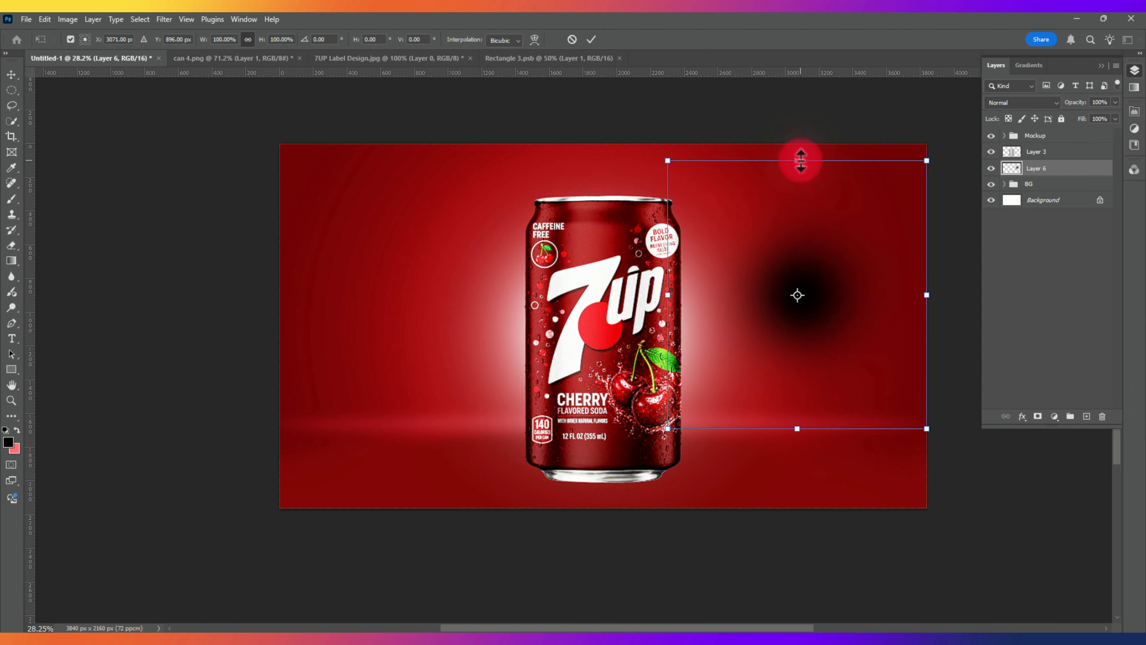
mouse_move(801, 160)
mouse_down()
mouse_move(806, 394)
mouse_move(767, 457)
mouse_move(630, 498)
mouse_move(632, 480)
mouse_up()
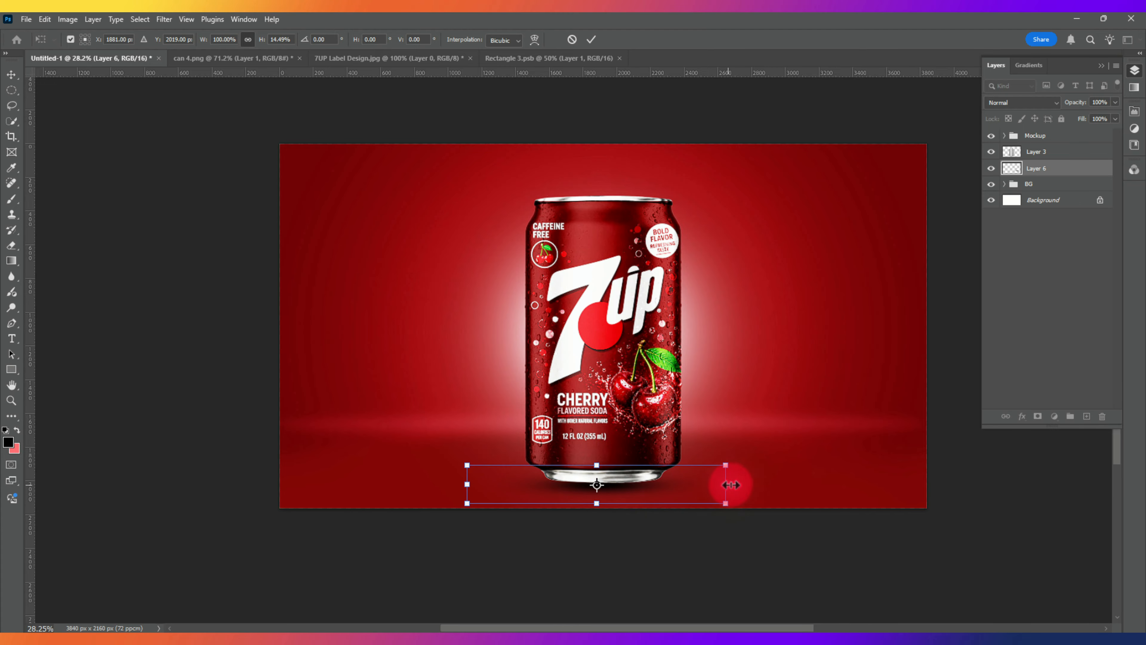
drag(727, 484, 777, 484)
drag(468, 484, 415, 489)
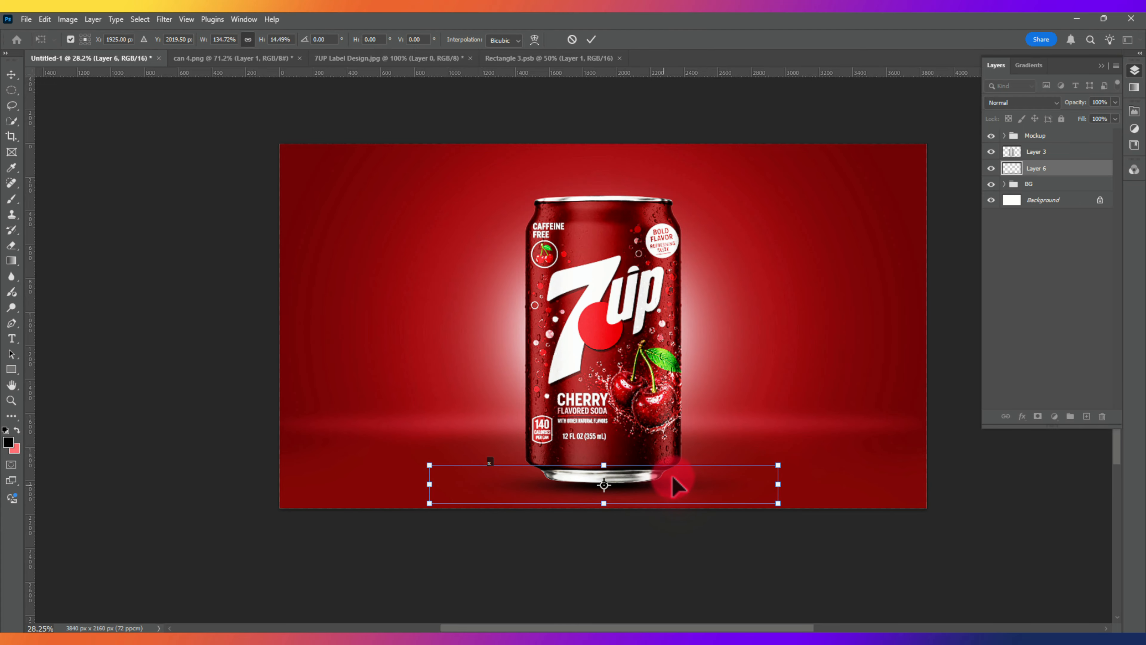
- Align the flattened shadow with the centre of the can's base and widen it to about 138.4%
scroll(677, 481, up, 5)
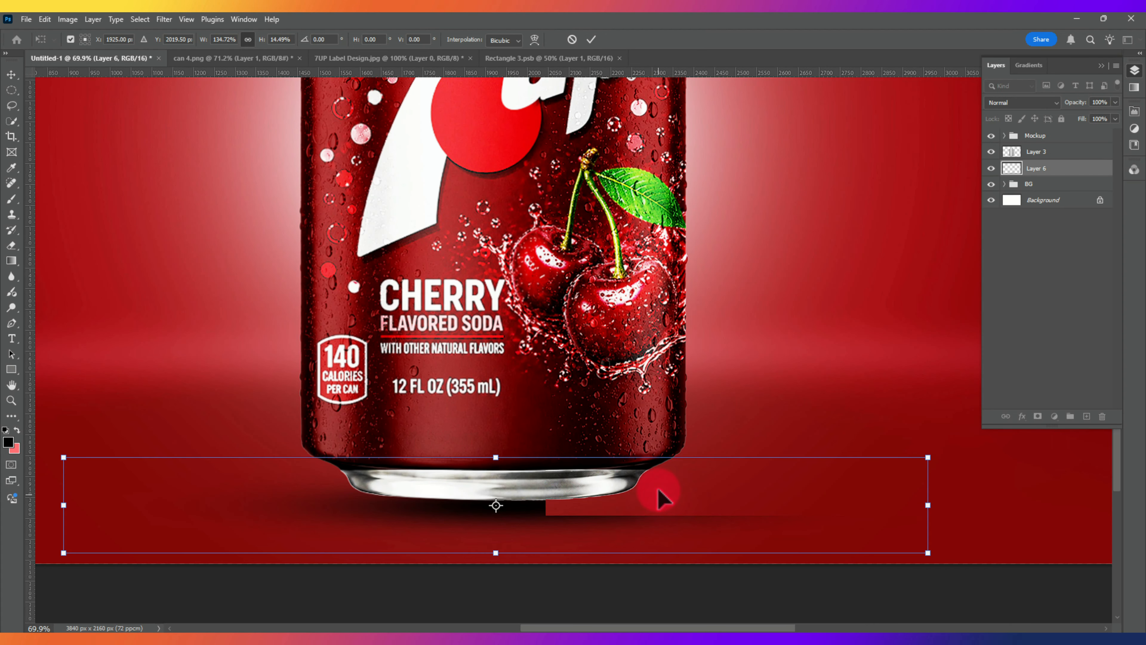
scroll(657, 489, up, 1)
mouse_move(660, 489)
mouse_down()
mouse_move(659, 476)
mouse_move(657, 507)
mouse_up()
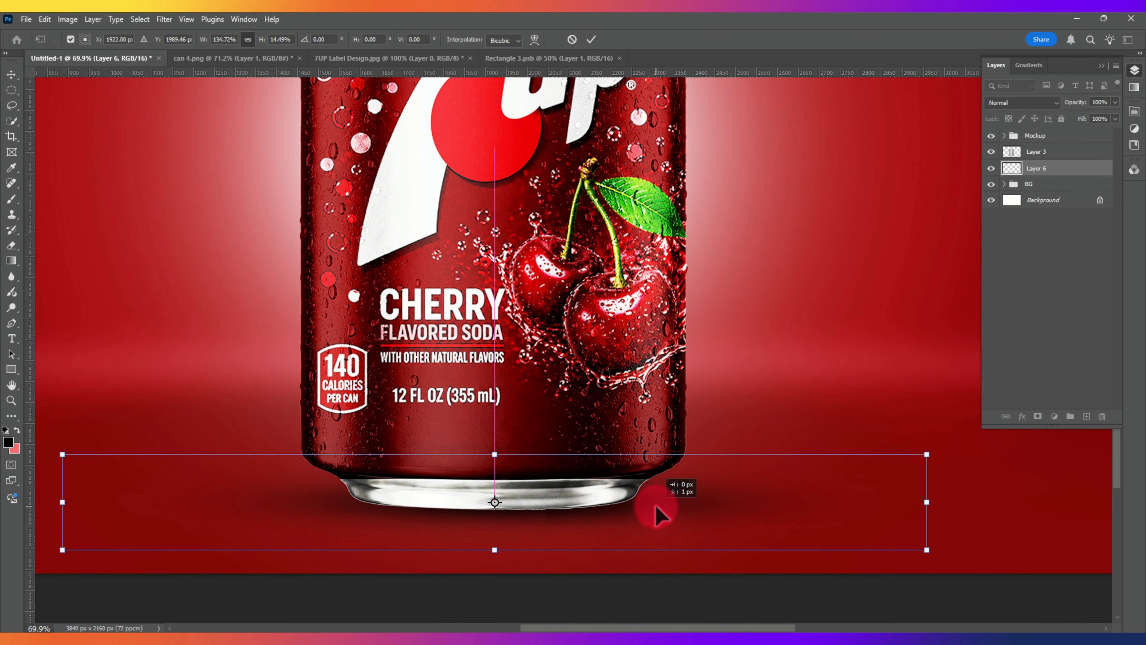
drag(930, 503, 946, 504)
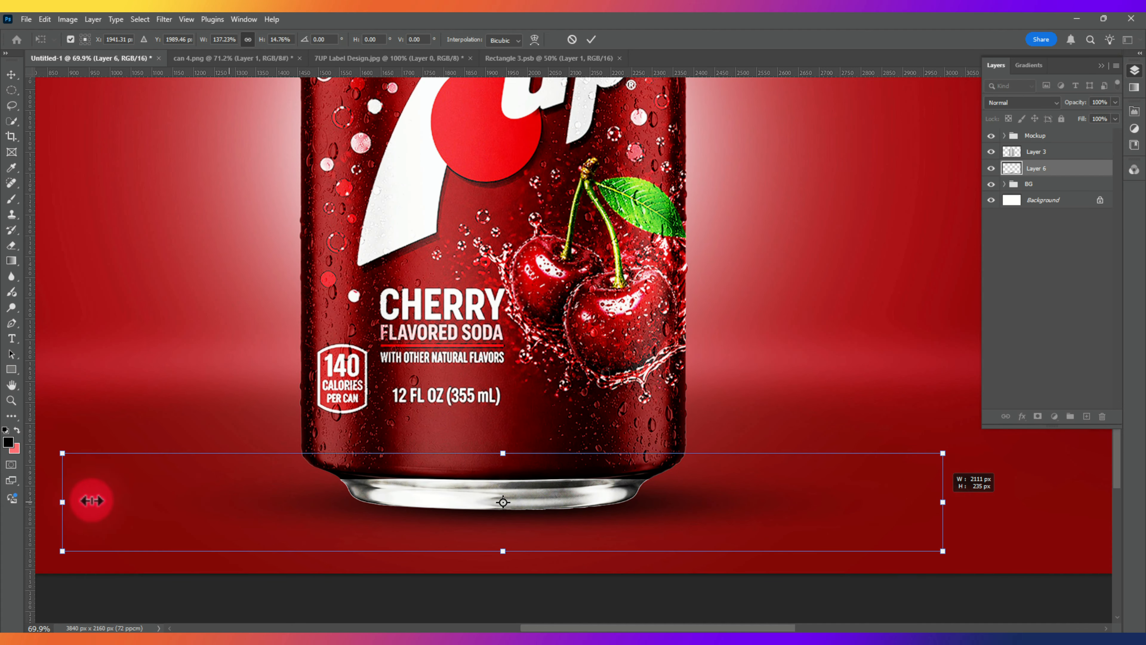
drag(64, 502, 56, 503)
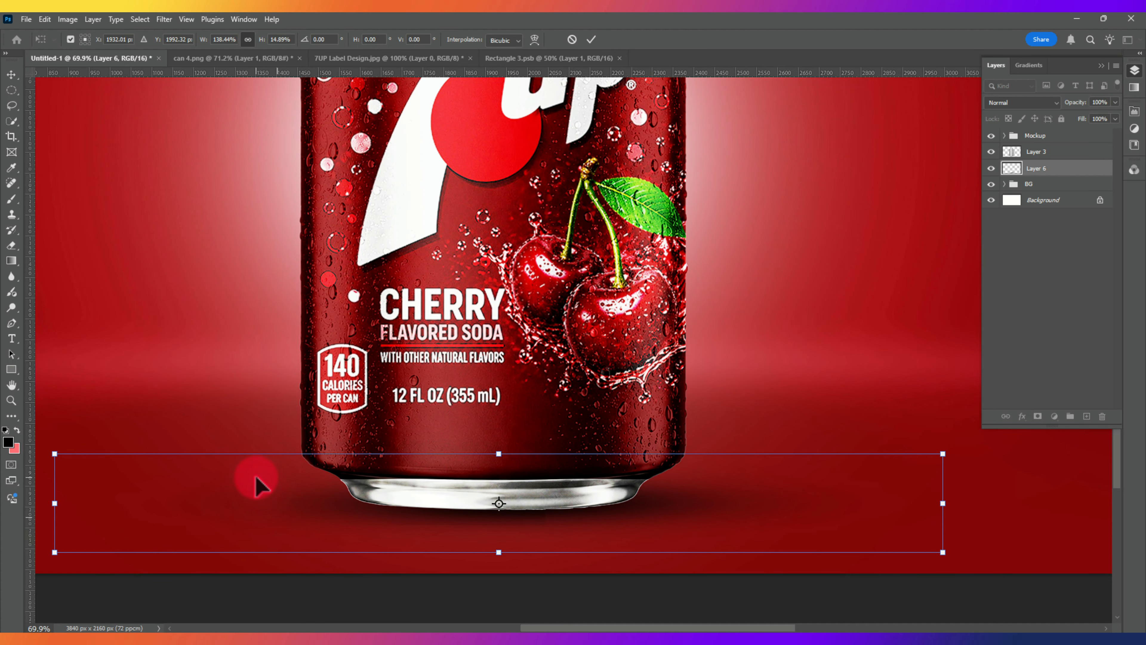
key(Return)
key(b)
key(ctrl+0)
key(v)
scroll(403, 281, down, 3)
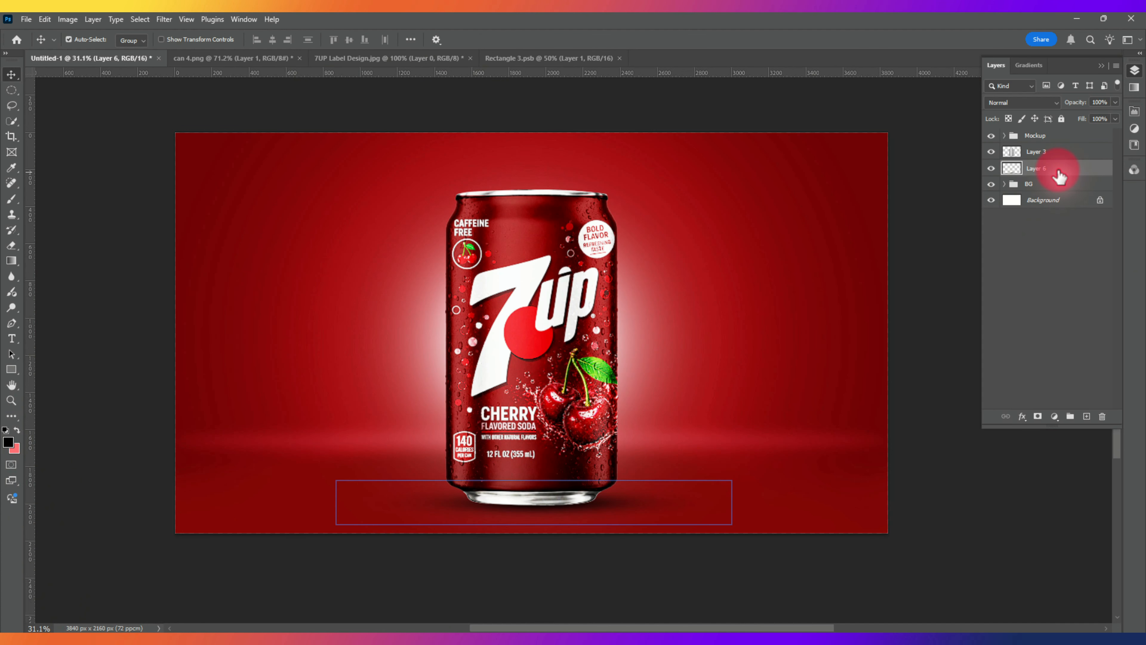
- Add another layer above the contact shadow and sample the dark red #6f0306 from the backdrop as foreground colour
click(1089, 420)
key(b)
alt+click(862, 456)
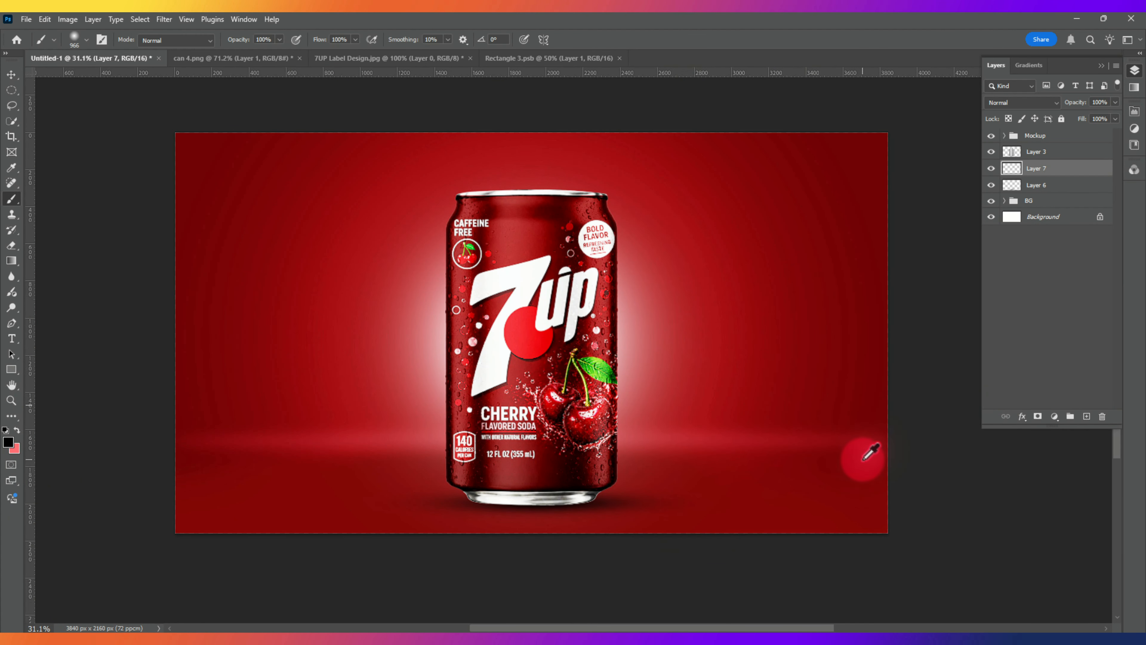
drag(639, 488, 713, 485)
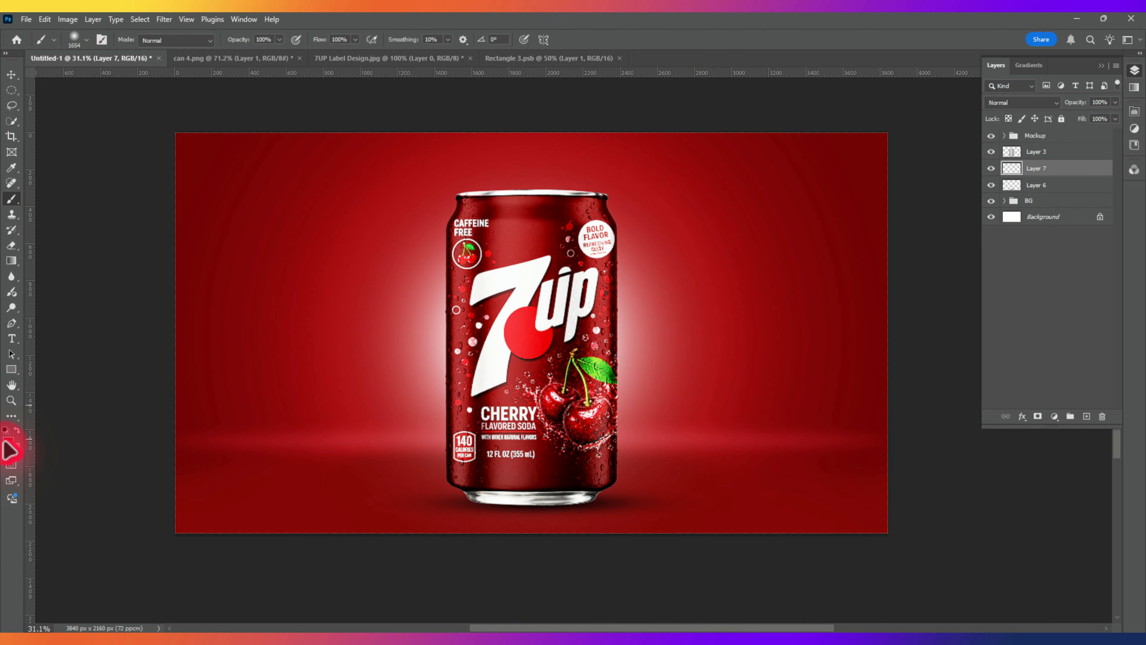
click(7, 442)
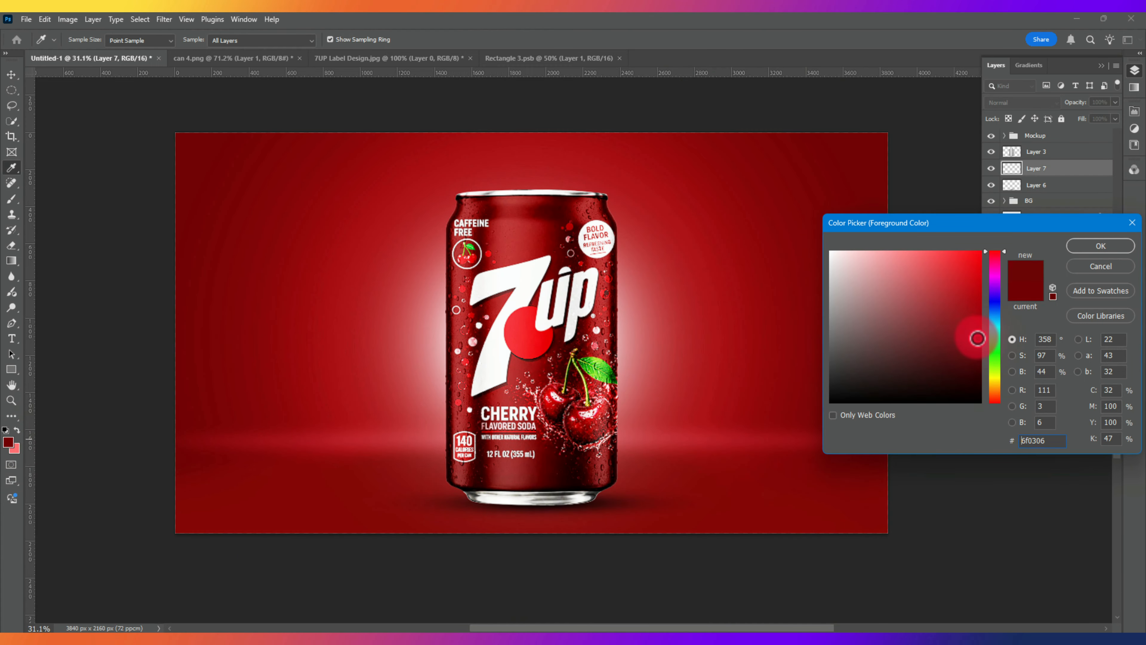
click(1111, 250)
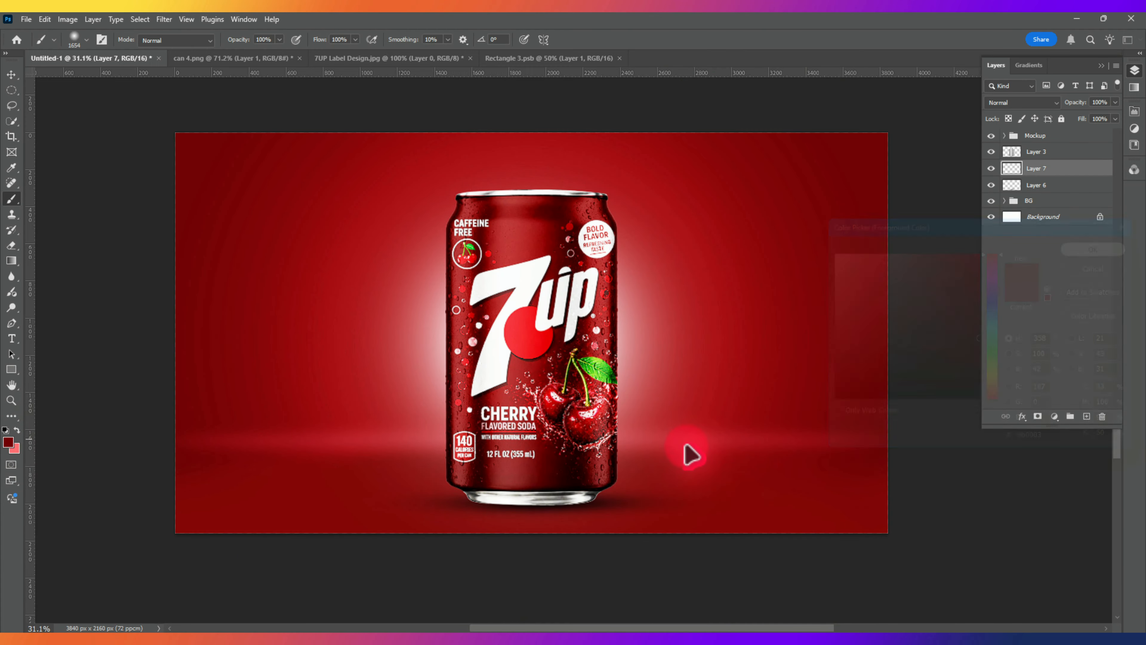
- Paint a dark red shadow on the floor beside the can with a flattened soft brush of about 1956 px and set its layer to 74% opacity
right_click(696, 359)
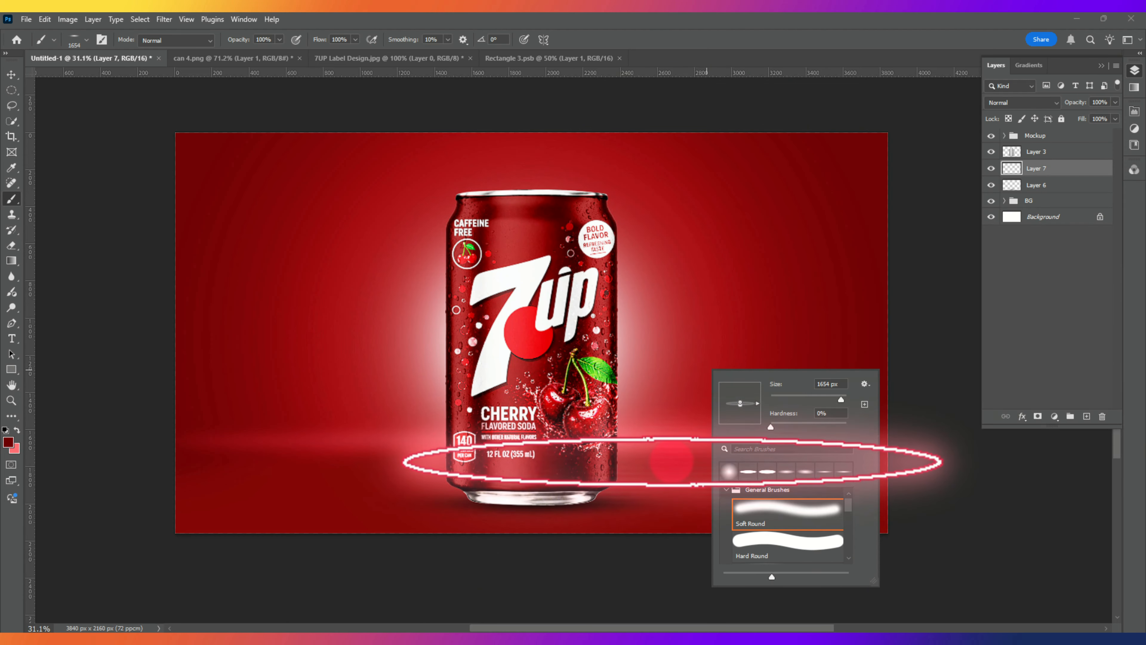
alt+drag(670, 472, 696, 474)
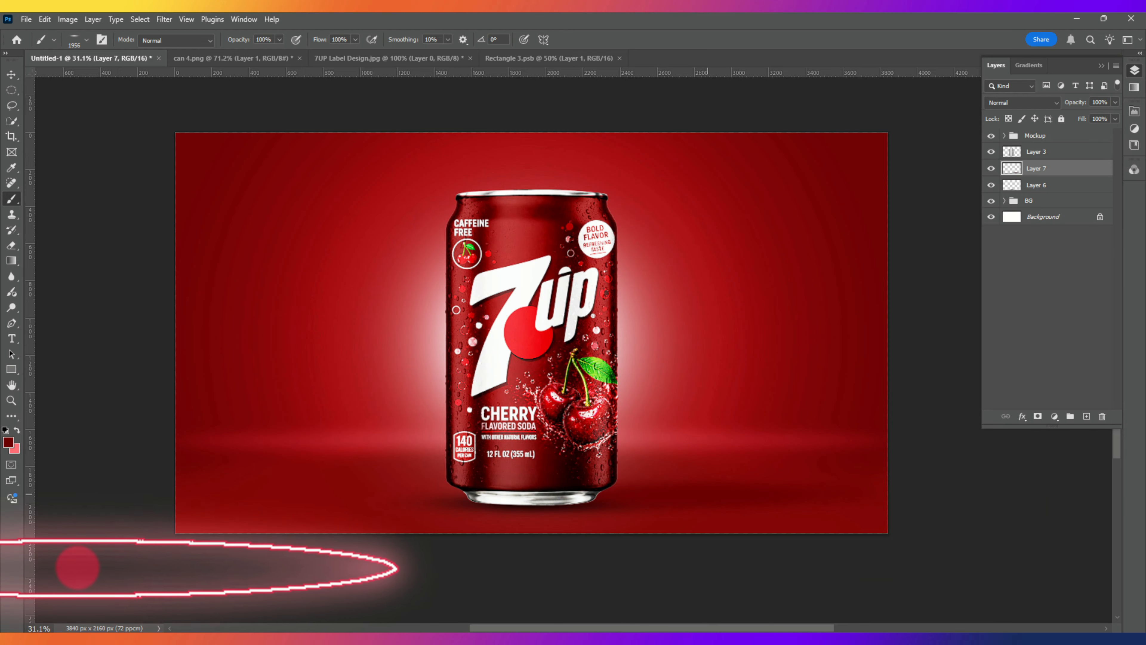
click(1116, 104)
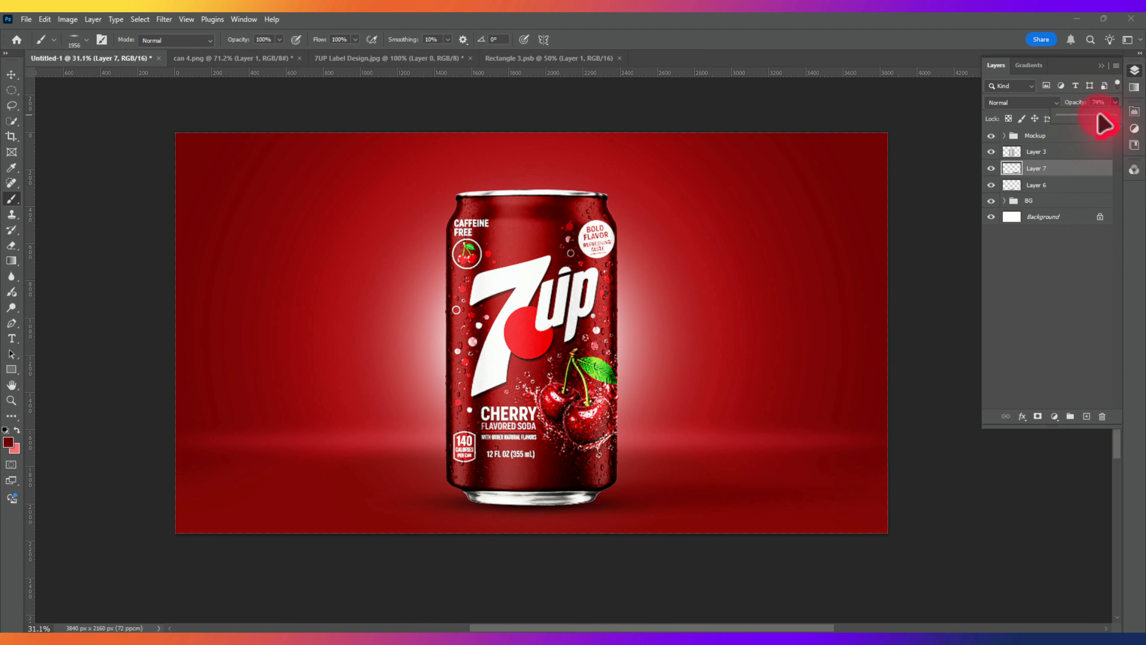
- Group the two shadow layers, Layer 6 and Layer 7, and name the group Shadows
click(13, 75)
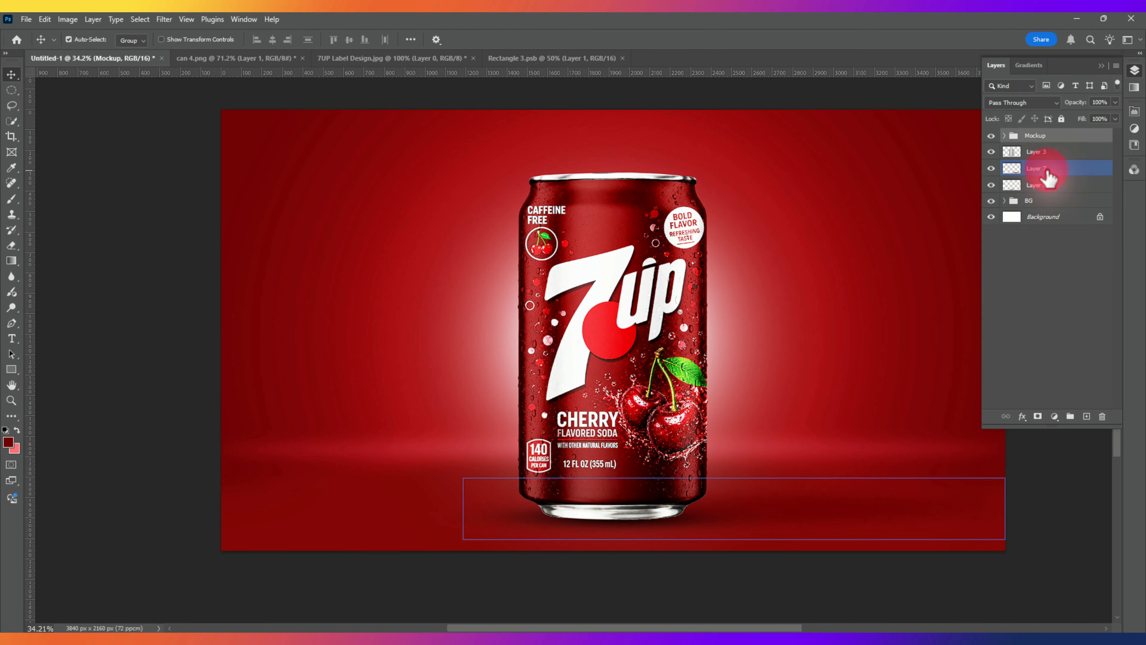
click(1047, 185)
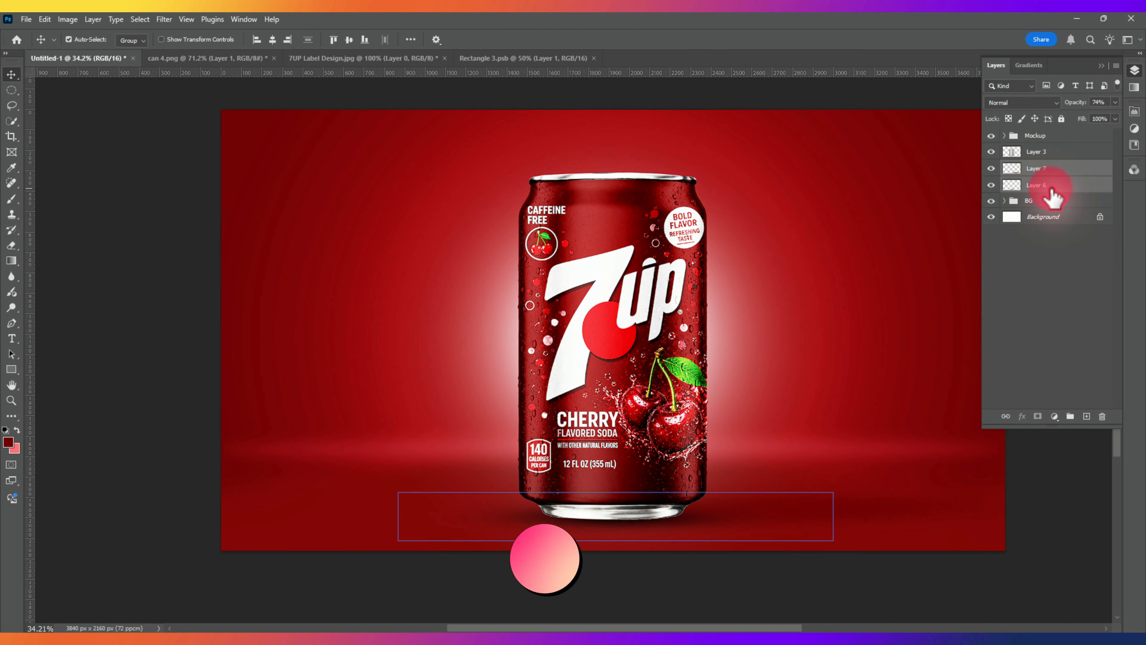
key(ctrl+g)
double_click(1034, 168)
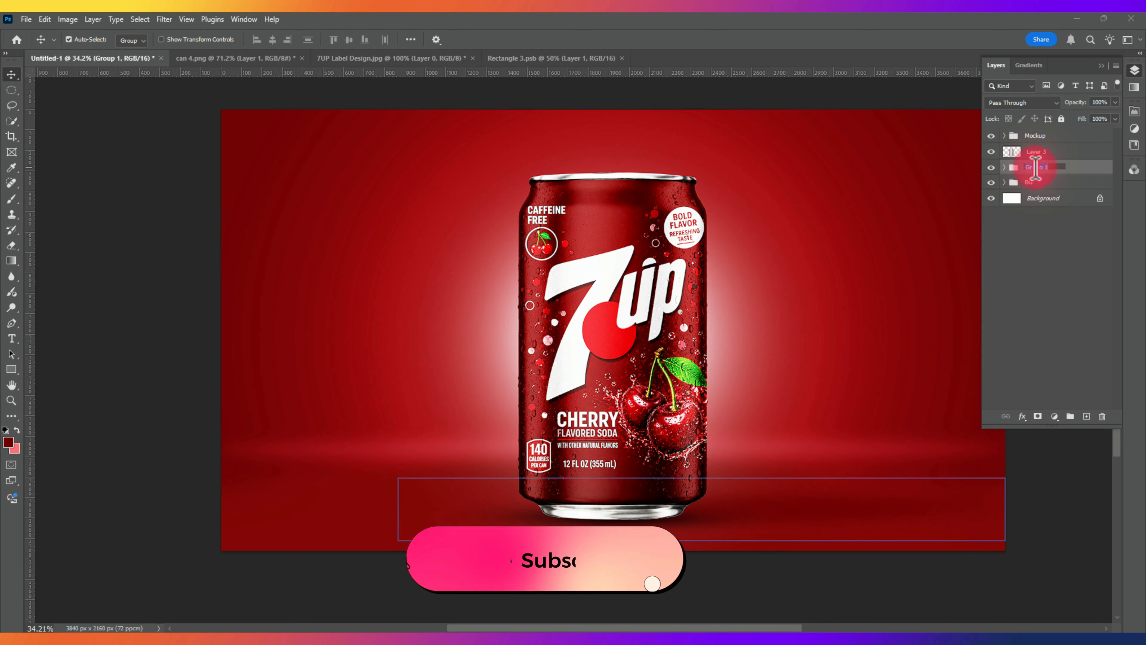
text(Shadows)
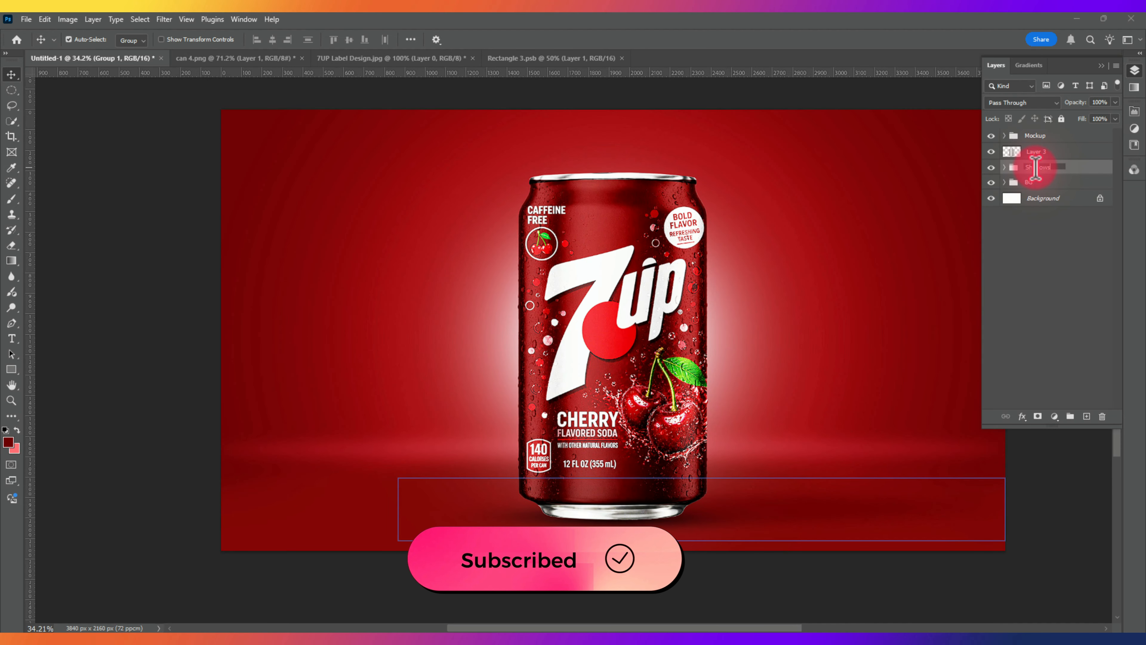
- Stamp the can alone onto a new layer above the Mockup group, hiding Shadows, BG and Background only while merging
key(Return)
click(991, 182)
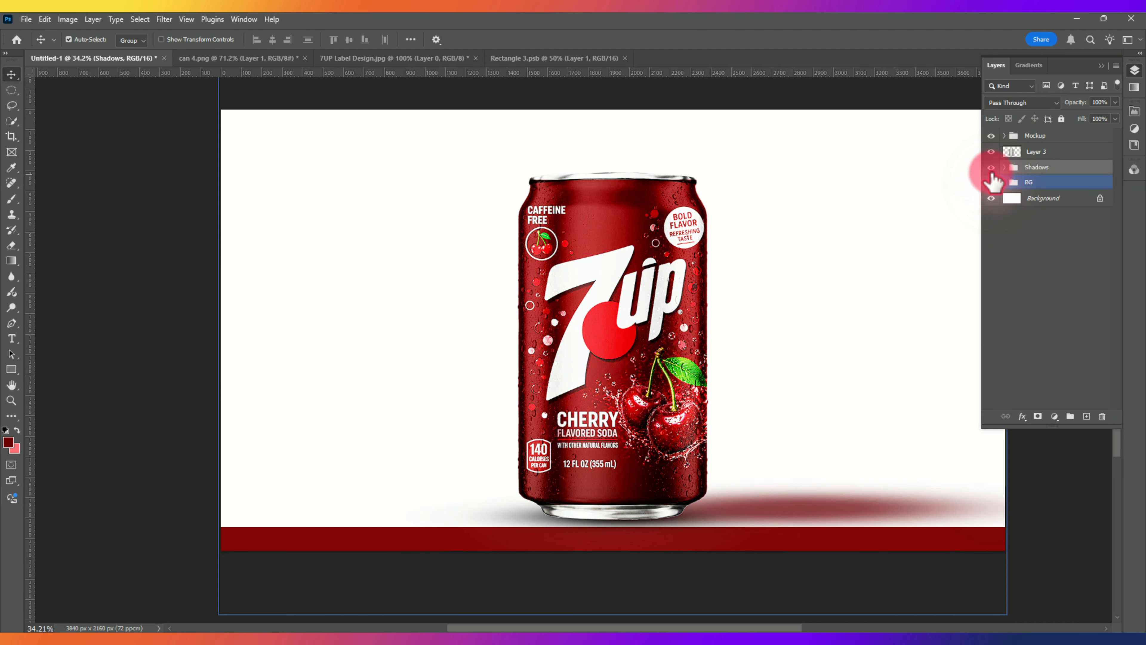
click(991, 167)
click(991, 199)
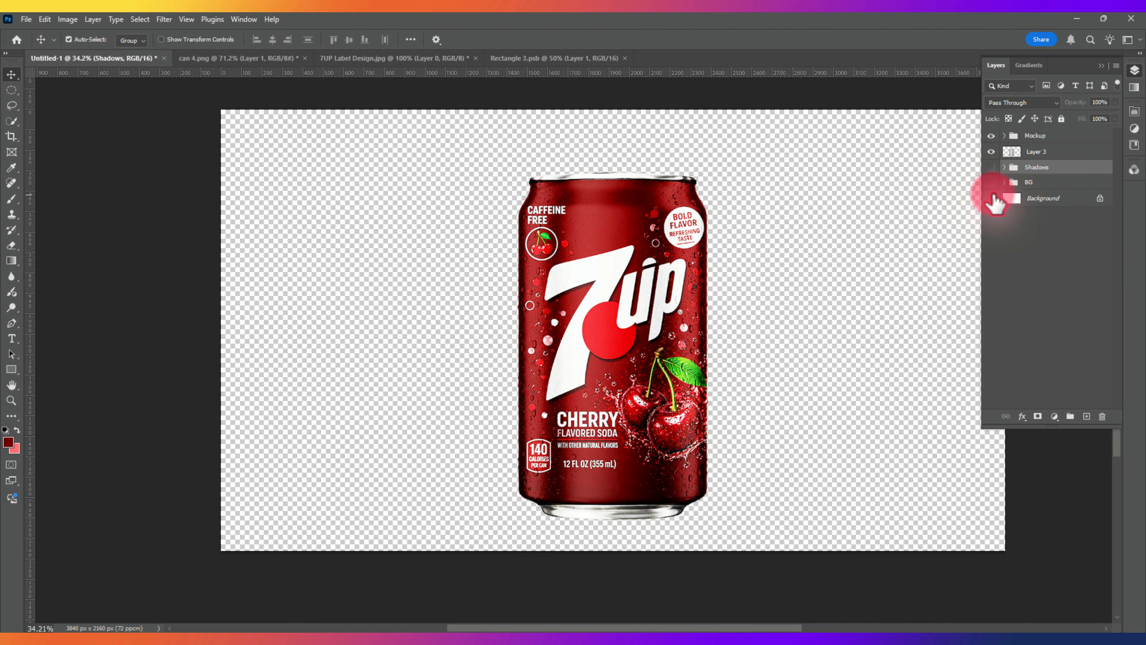
click(1033, 136)
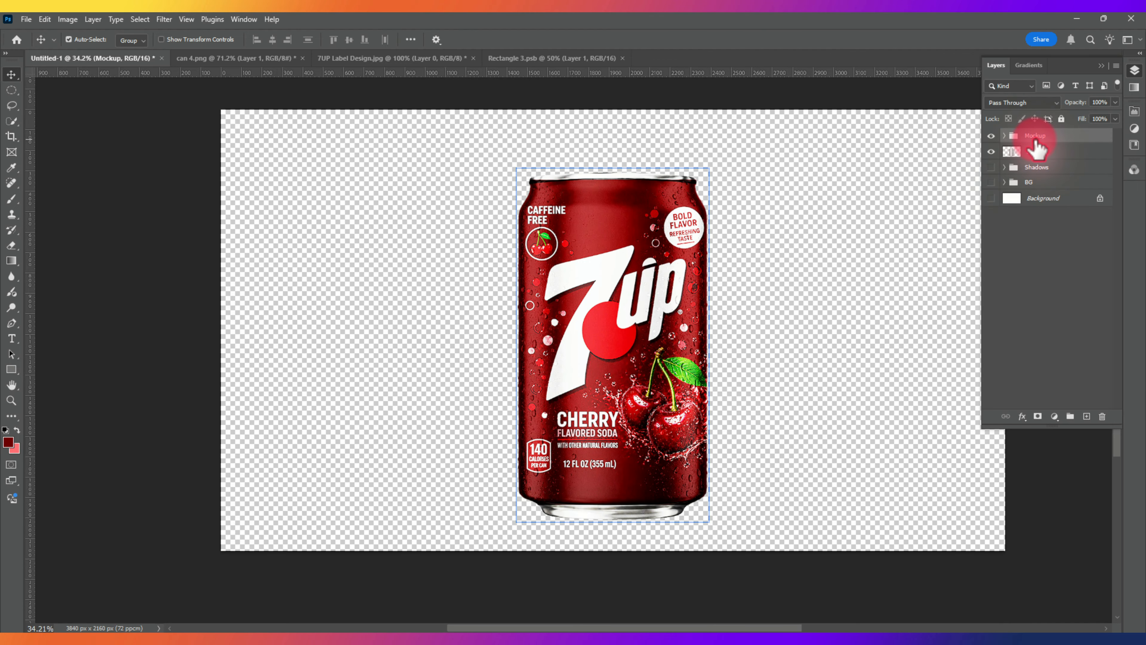
key(ctrl+alt+shift+e)
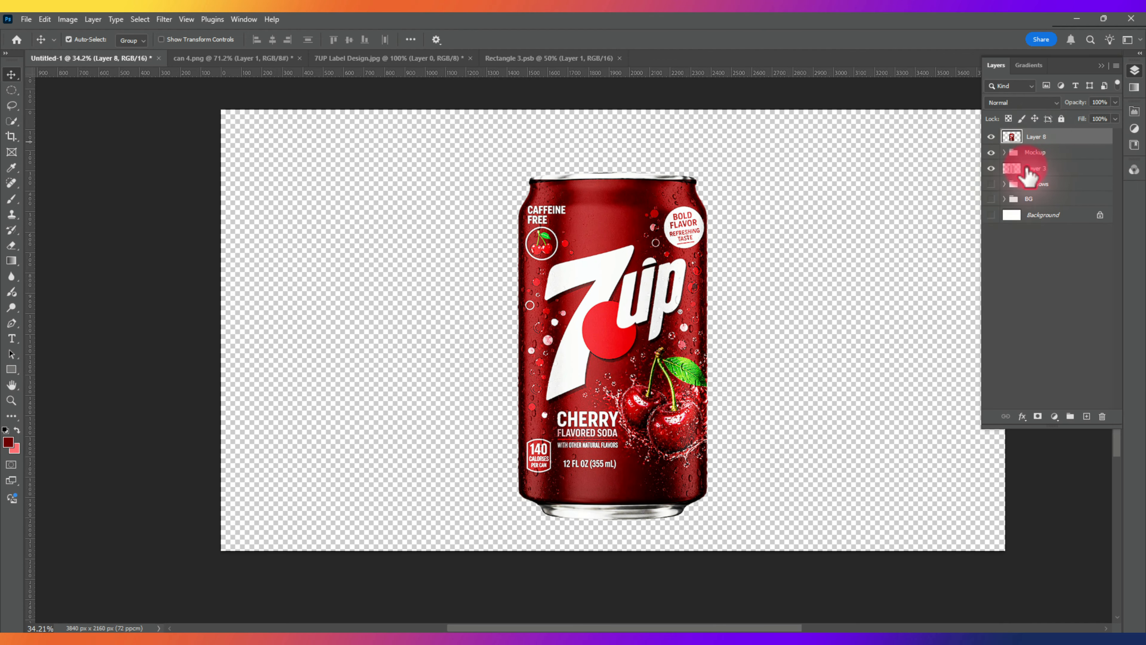
click(991, 184)
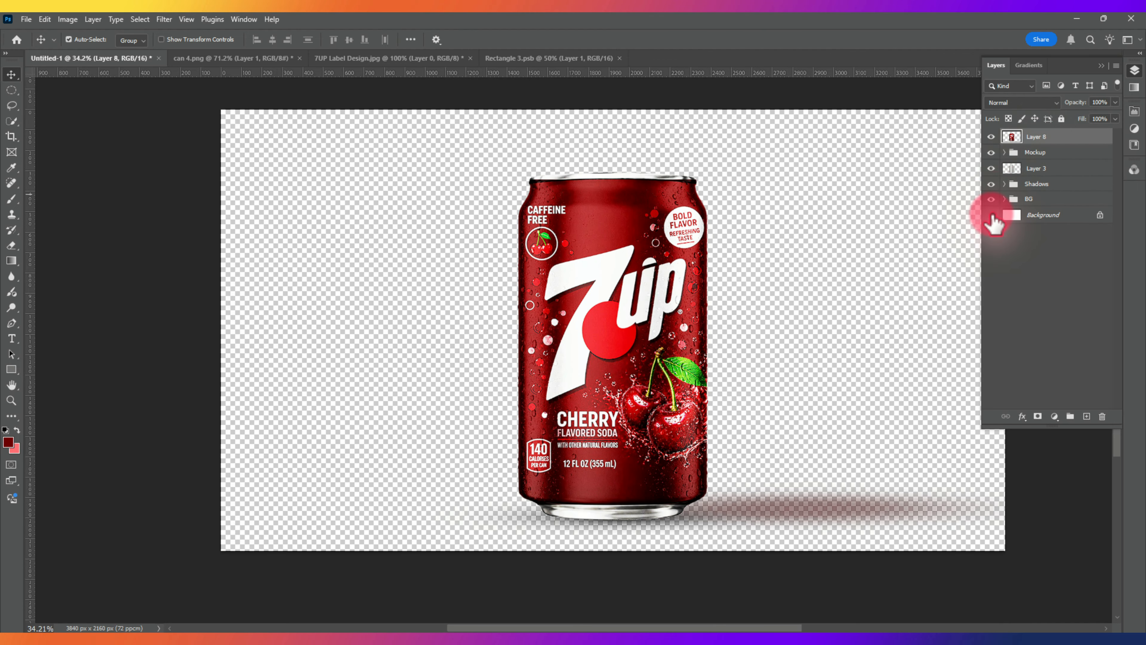
drag(993, 217, 991, 199)
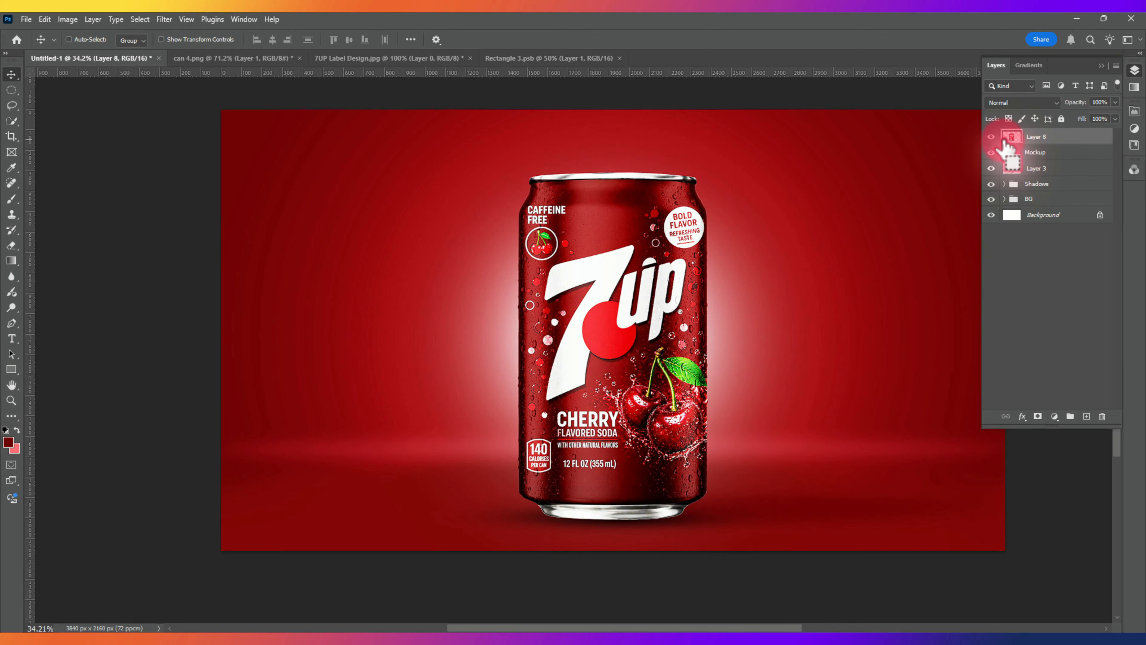
- Flip the stamped can copy vertically and move it straight down 1715 px to sit directly beneath the can's base
key(ctrl+t)
scroll(623, 300, down, 2)
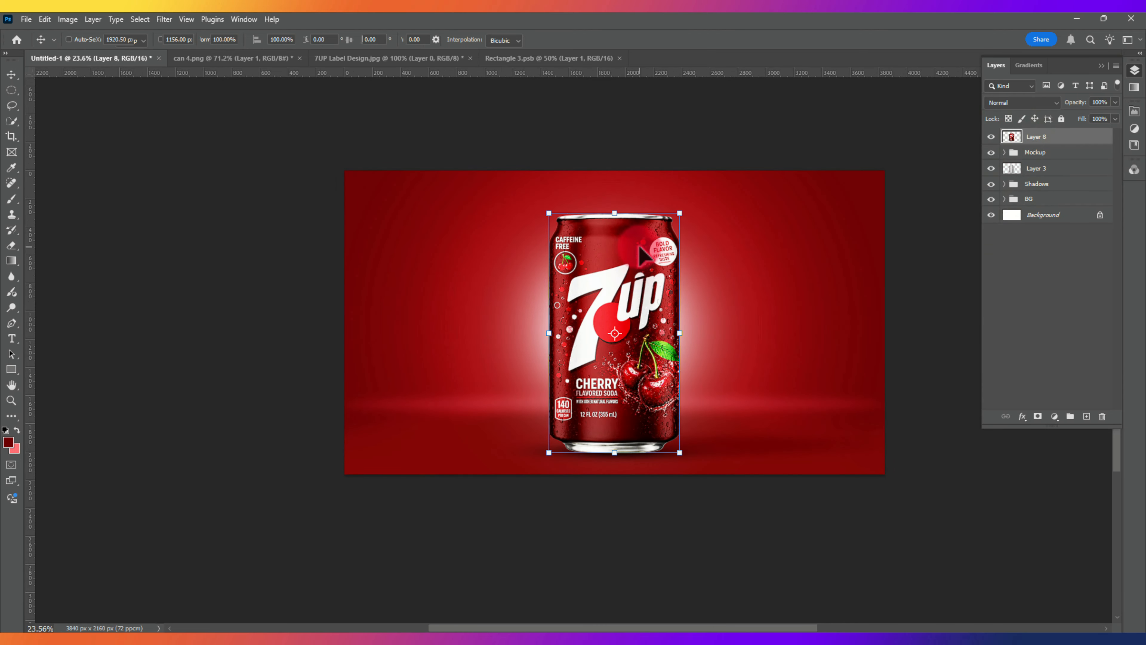
right_click(644, 294)
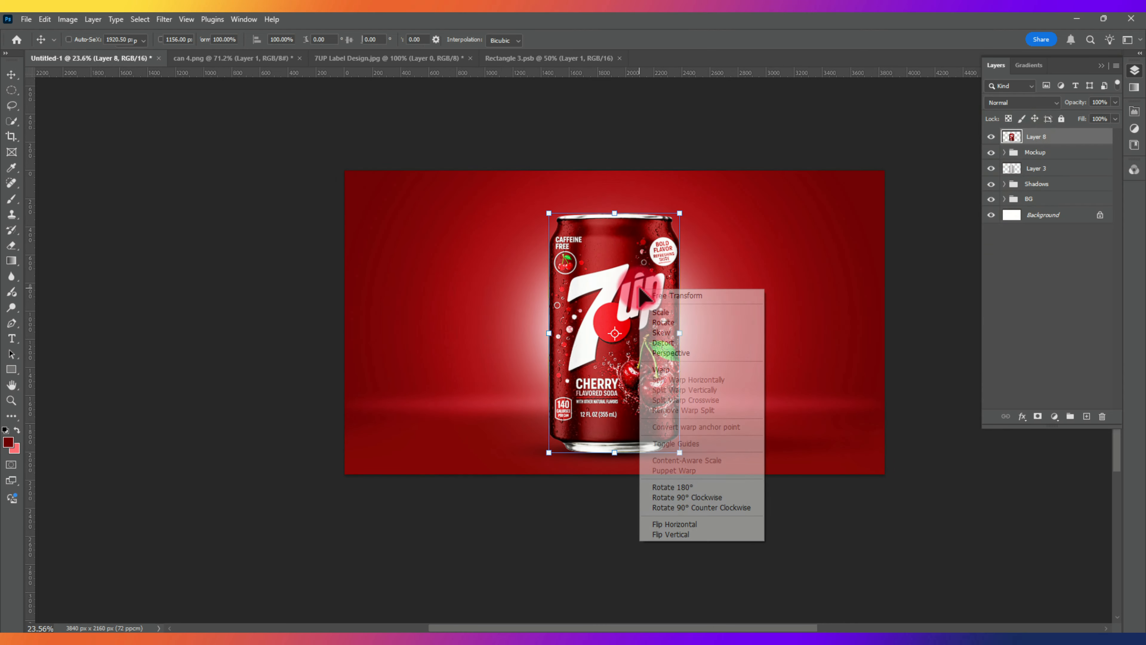
click(682, 535)
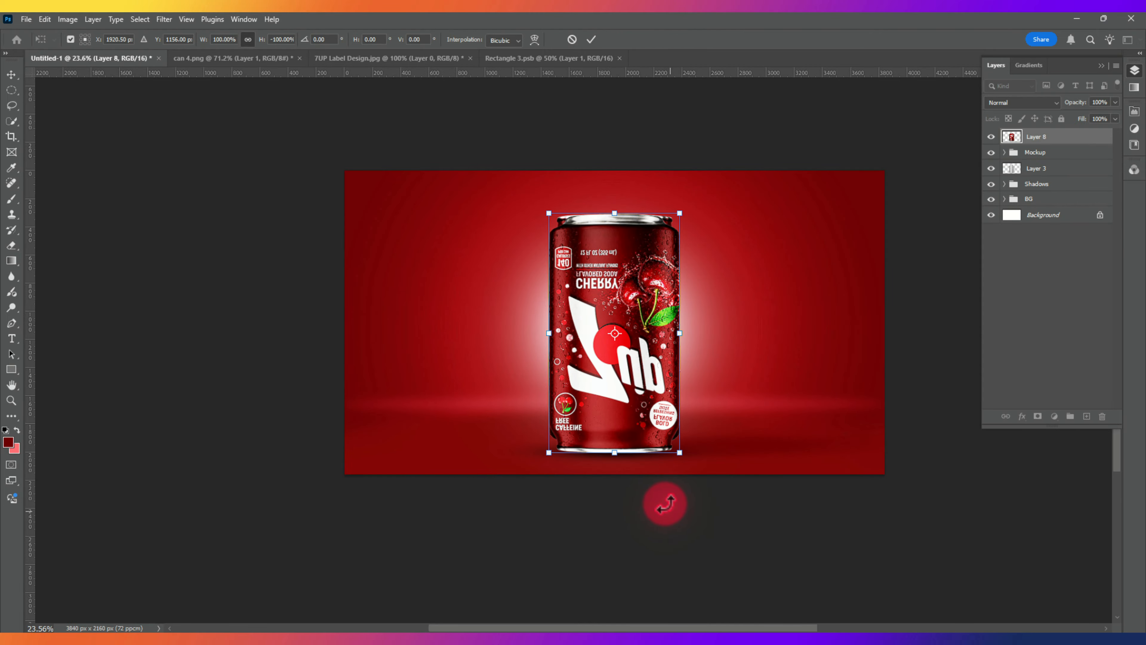
drag(641, 326, 641, 565)
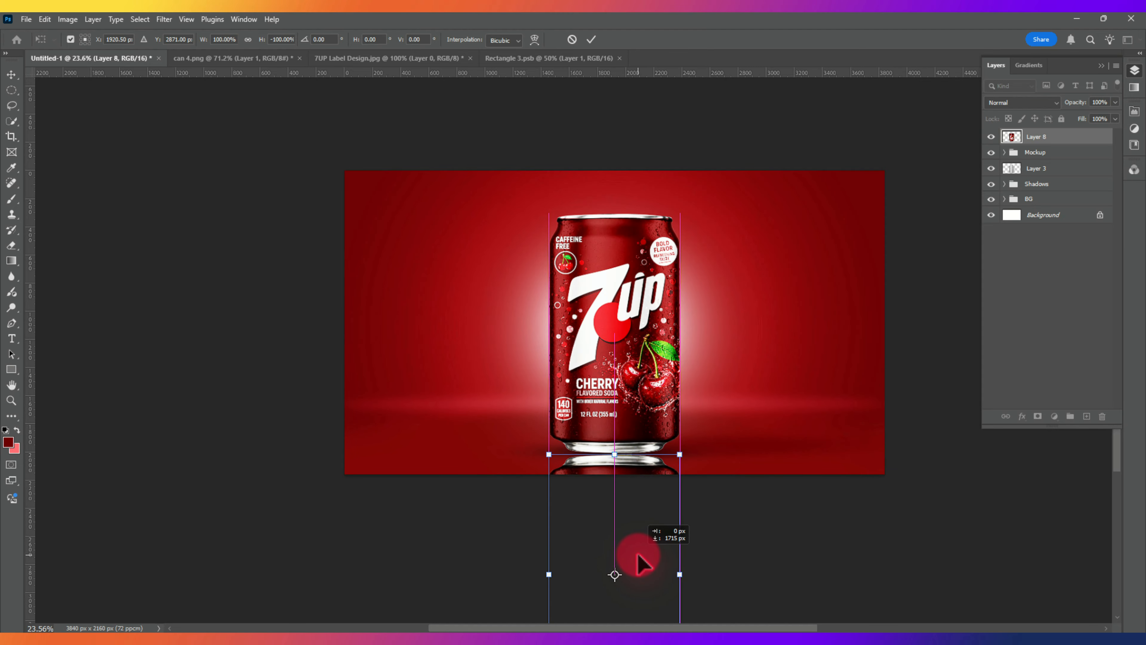
key(Return)
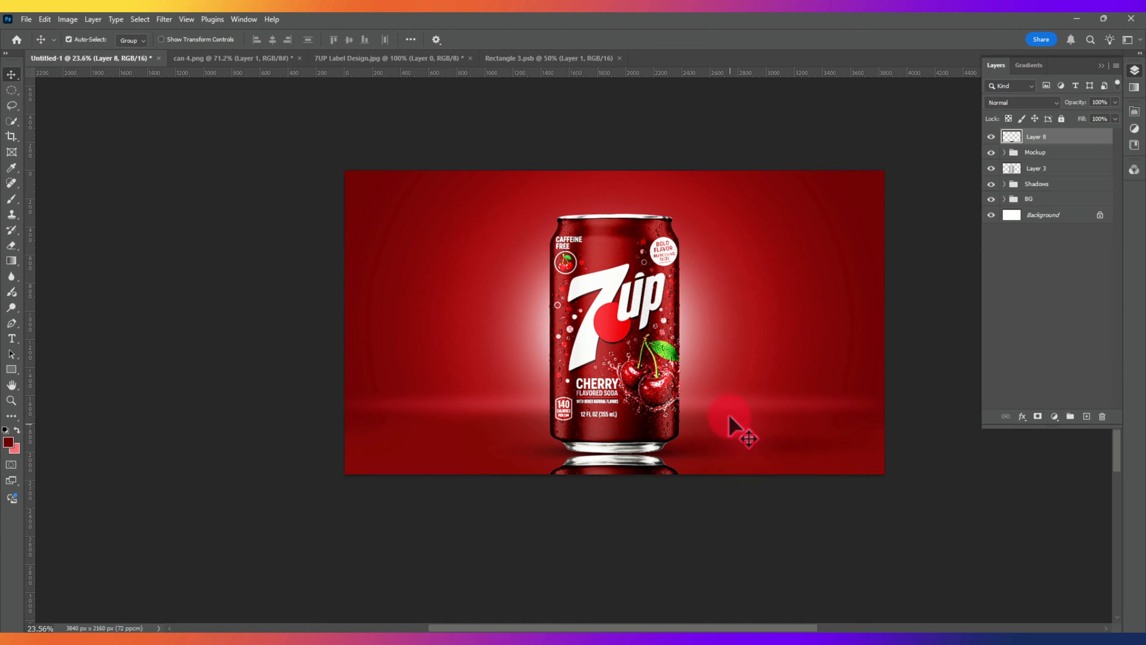
- Add a layer mask to the flipped can copy and choose the black-to-white preset from the Basics gradients
click(721, 438)
scroll(717, 438, up, 3)
click(1033, 136)
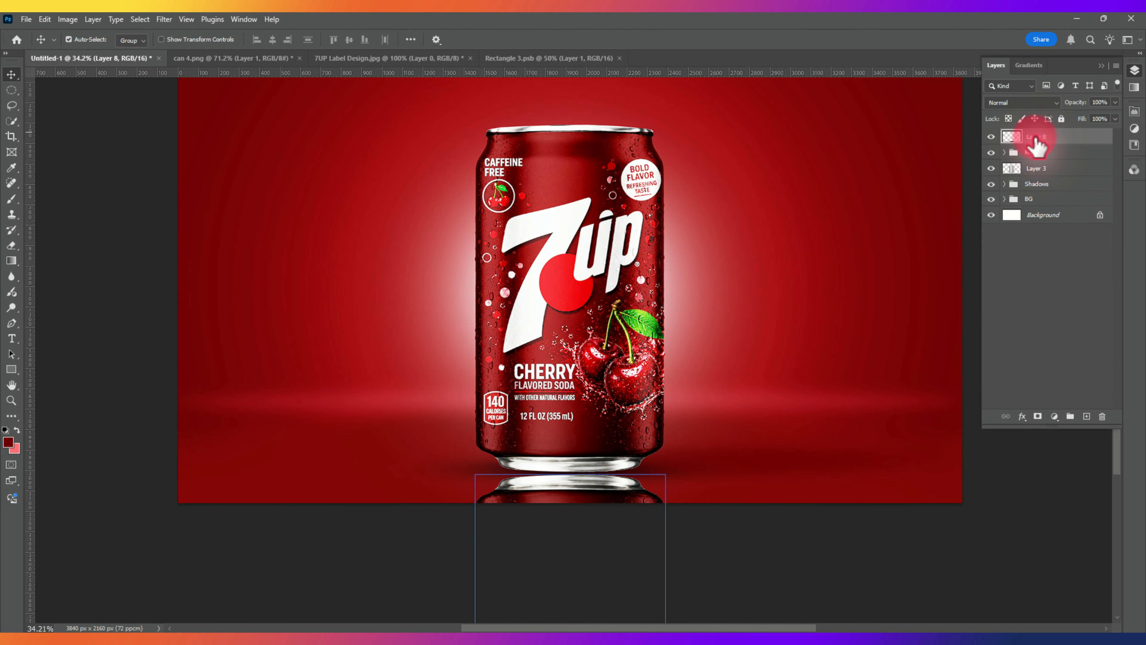
click(1037, 417)
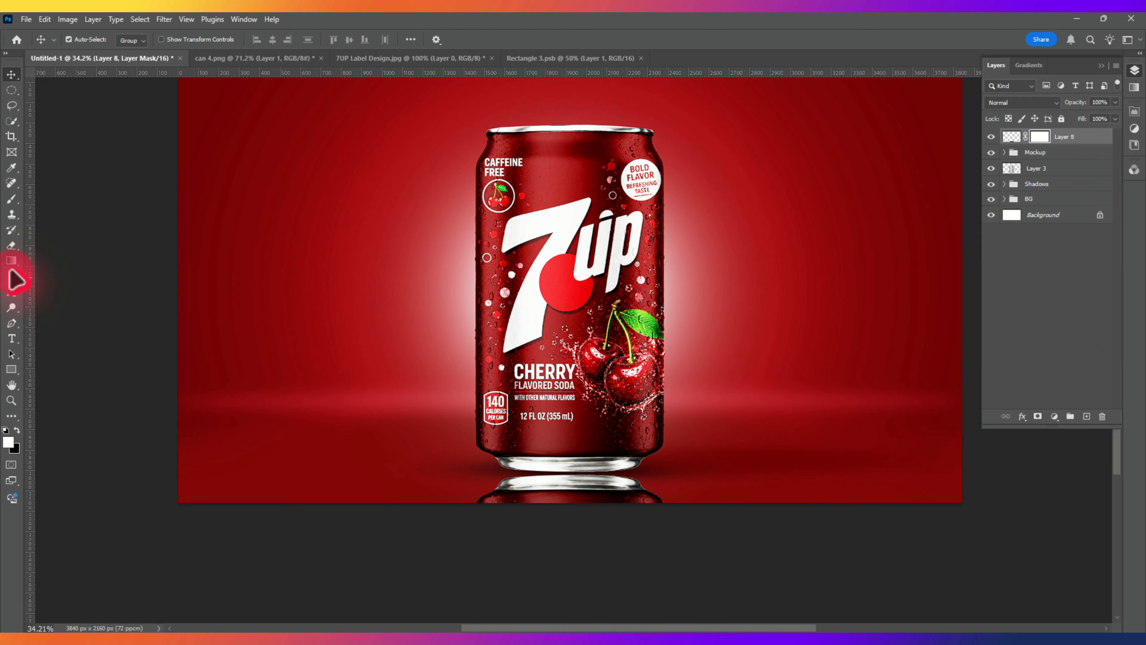
click(11, 261)
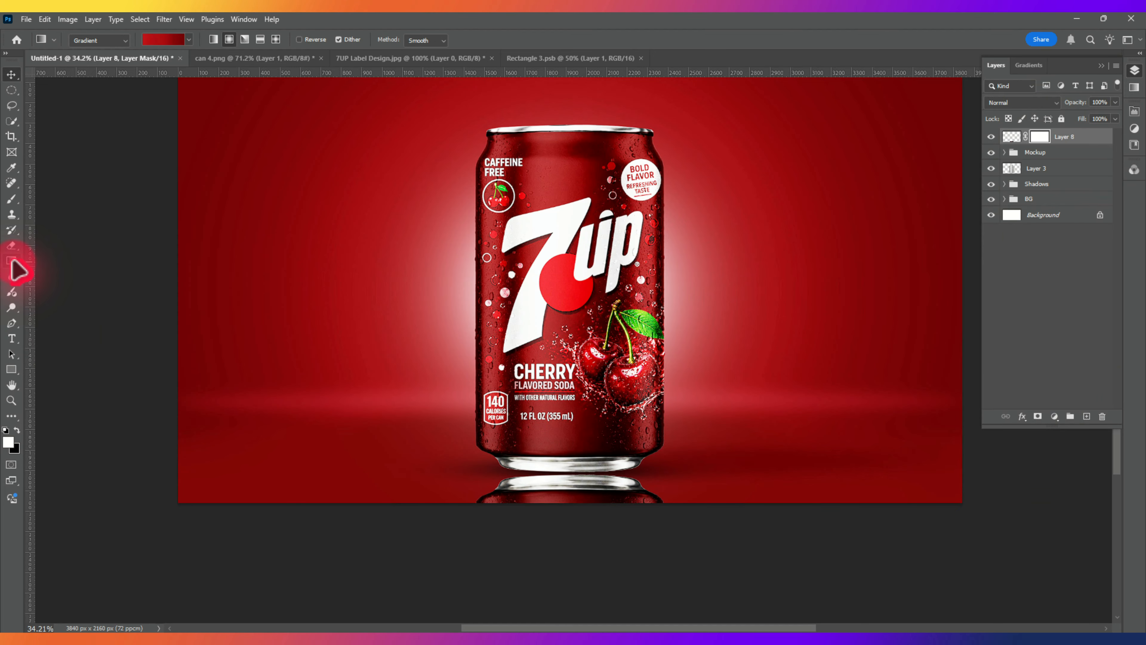
click(188, 40)
click(116, 75)
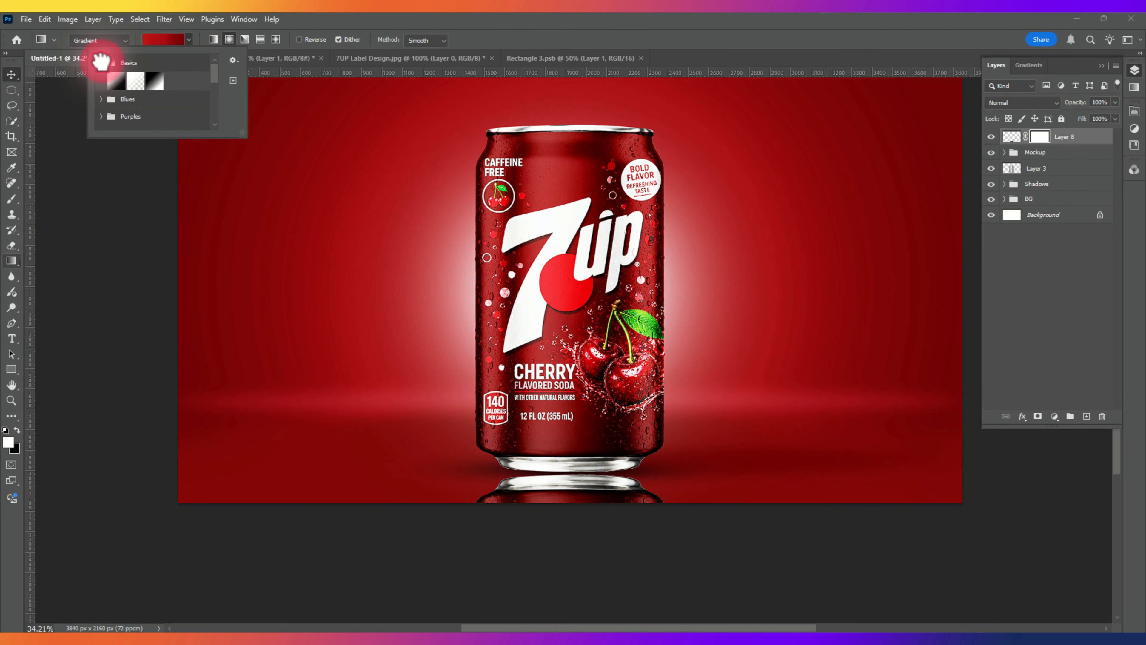
click(155, 86)
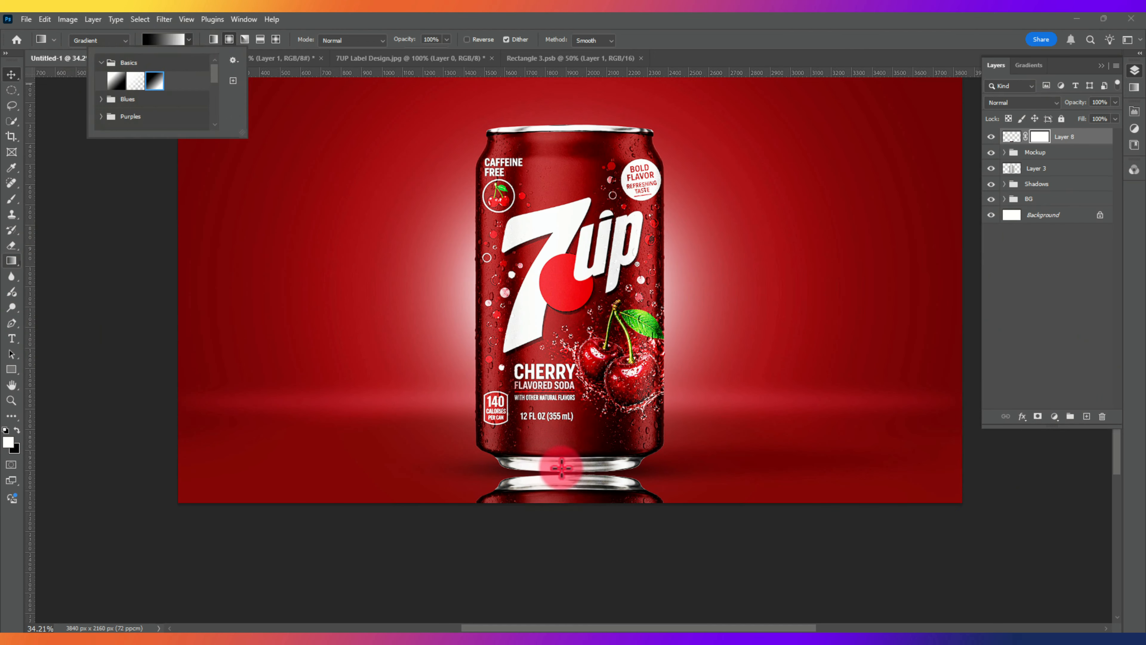
- Draw a vertical gradient on the reflection's mask from the middle of the can to just below the canvas, using the linear style
click(569, 350)
drag(569, 348, 575, 515)
click(213, 40)
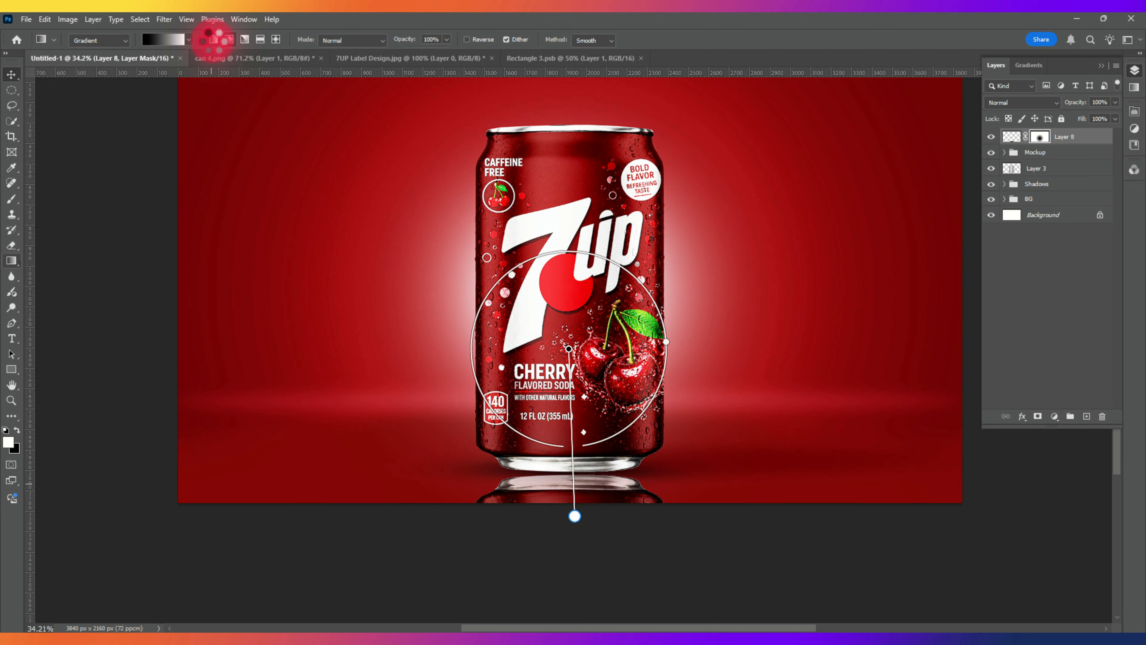
click(570, 354)
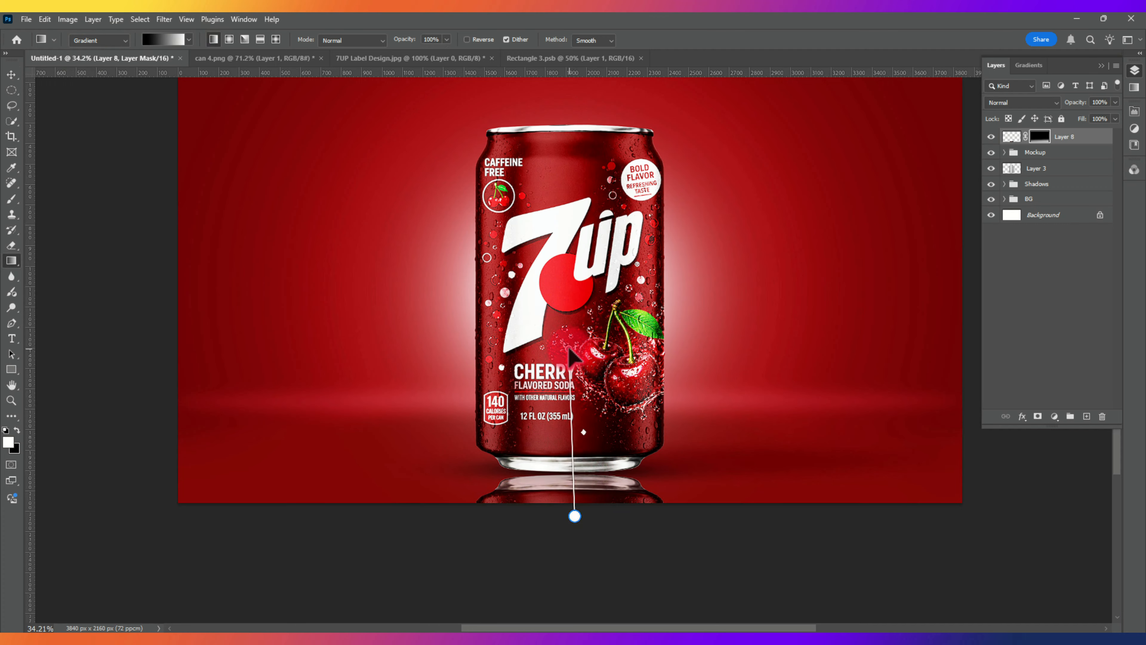
click(578, 518)
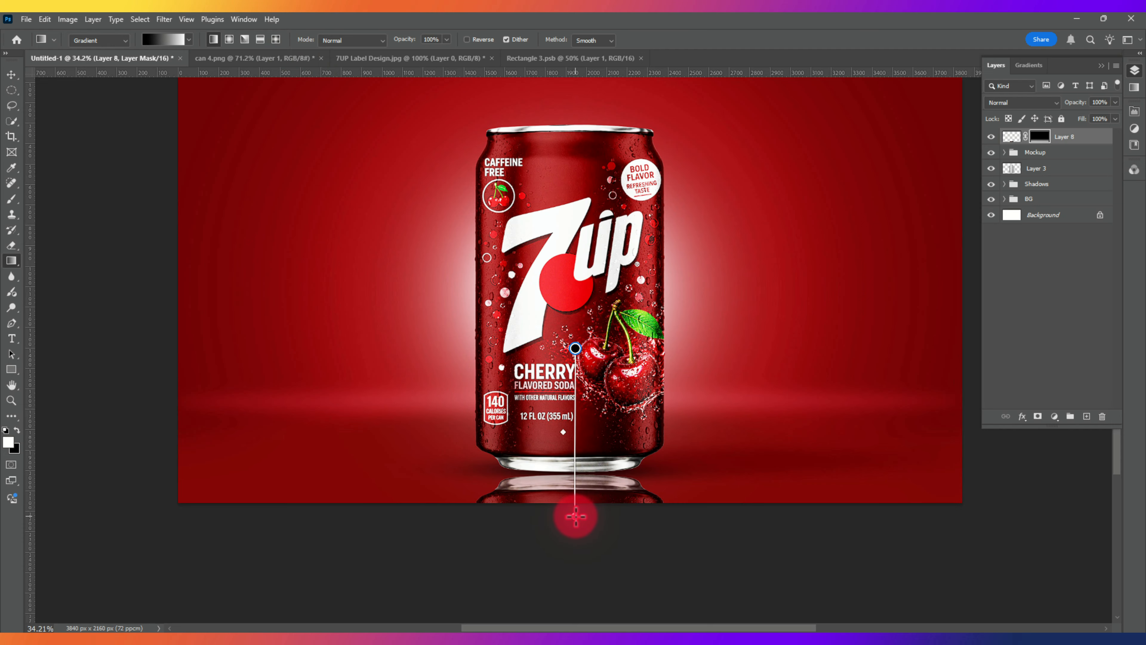
- Fade the reflection by moving the mask gradient's start to the 12 FL OZ text and its end well below the canvas
drag(574, 515, 575, 518)
drag(568, 592, 570, 603)
scroll(594, 467, down, 3)
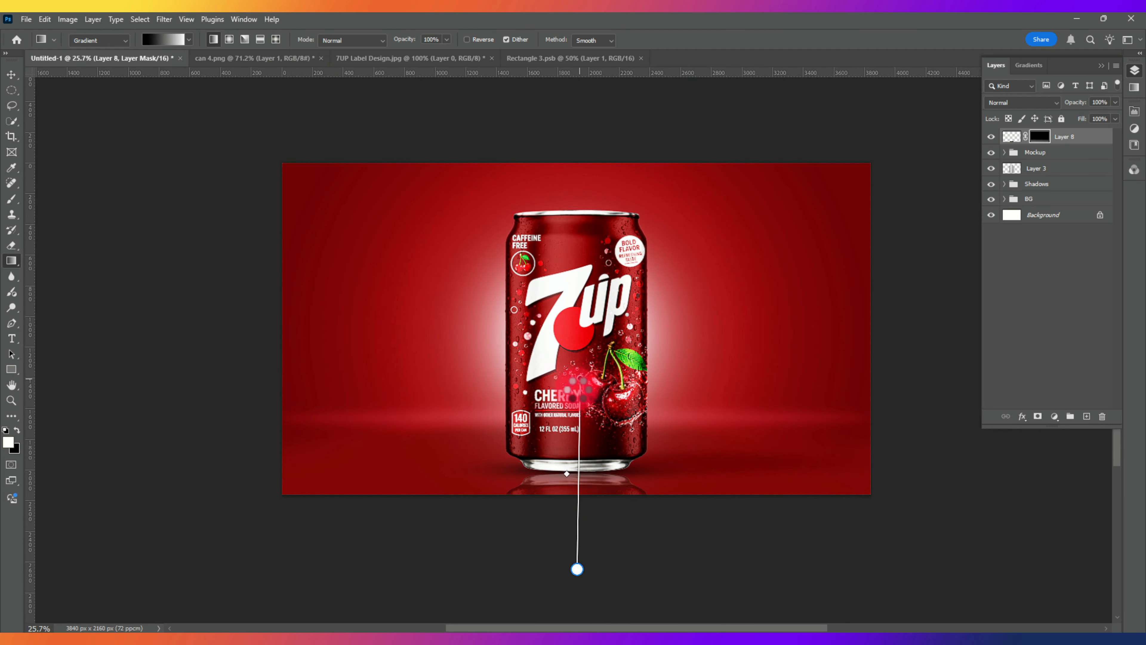
drag(578, 389, 574, 422)
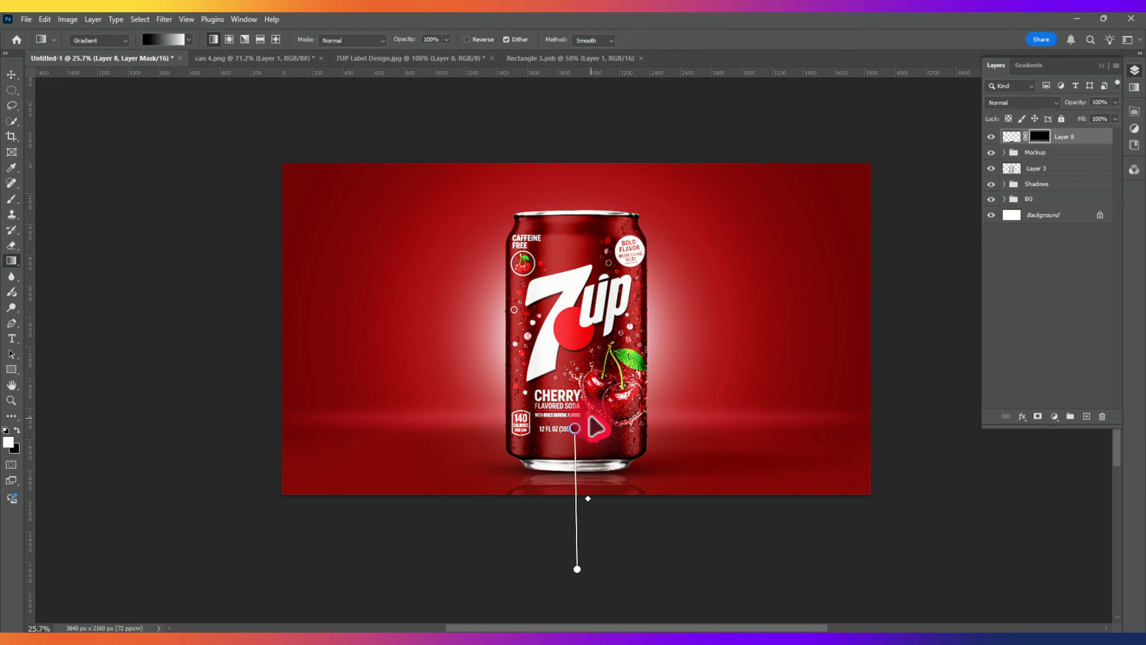
drag(577, 569, 574, 577)
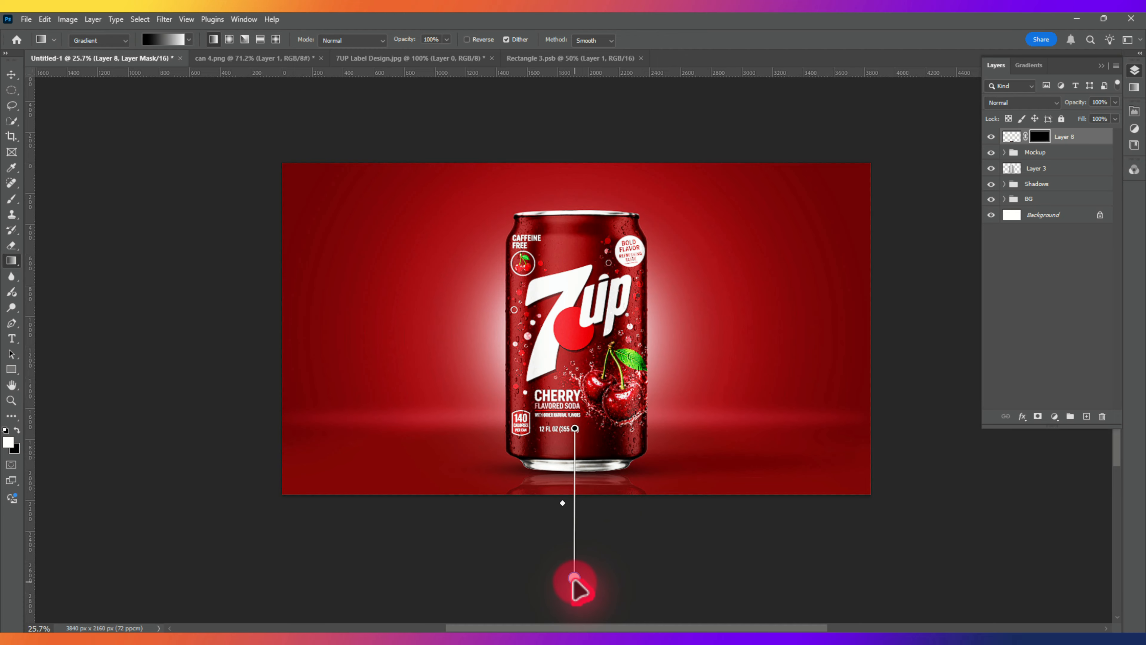
click(11, 75)
key(ctrl+0)
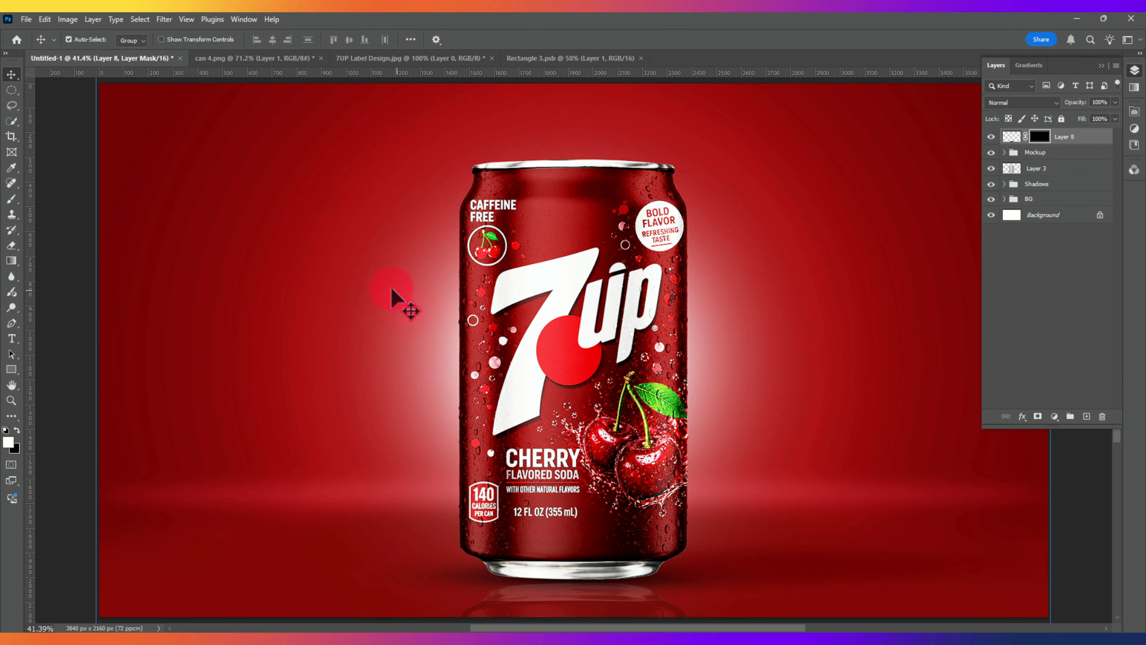
- Check the blend modes of the glow layers Layer 5 and Layer 4 in the BG group
click(1004, 152)
click(1006, 354)
scroll(1037, 343, down, 1)
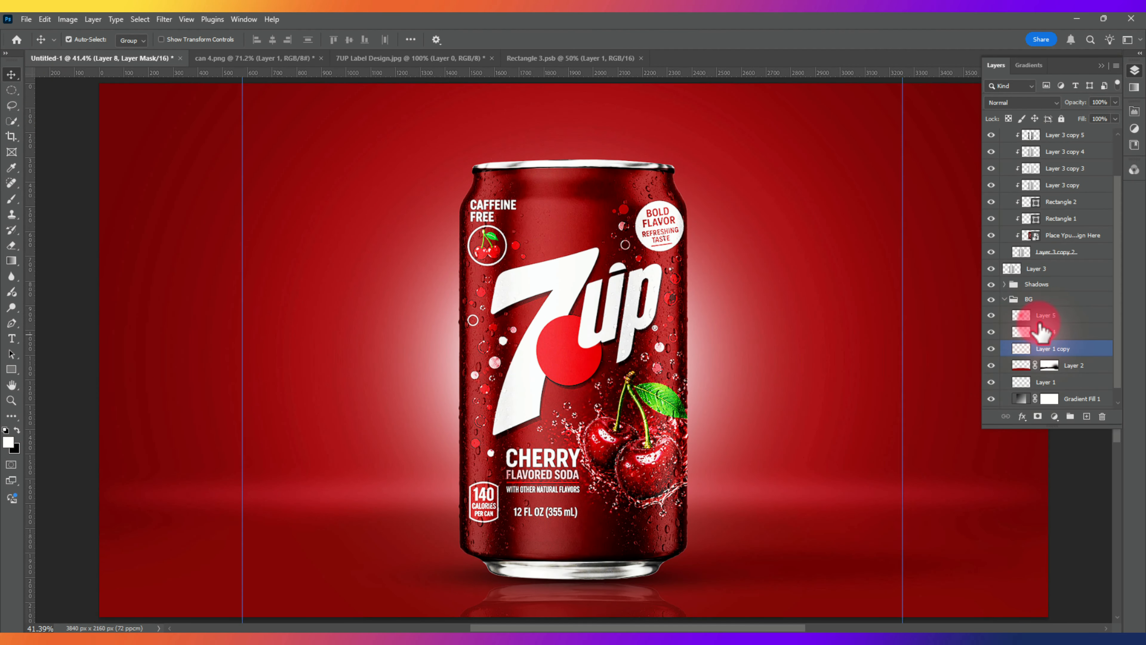
click(1040, 316)
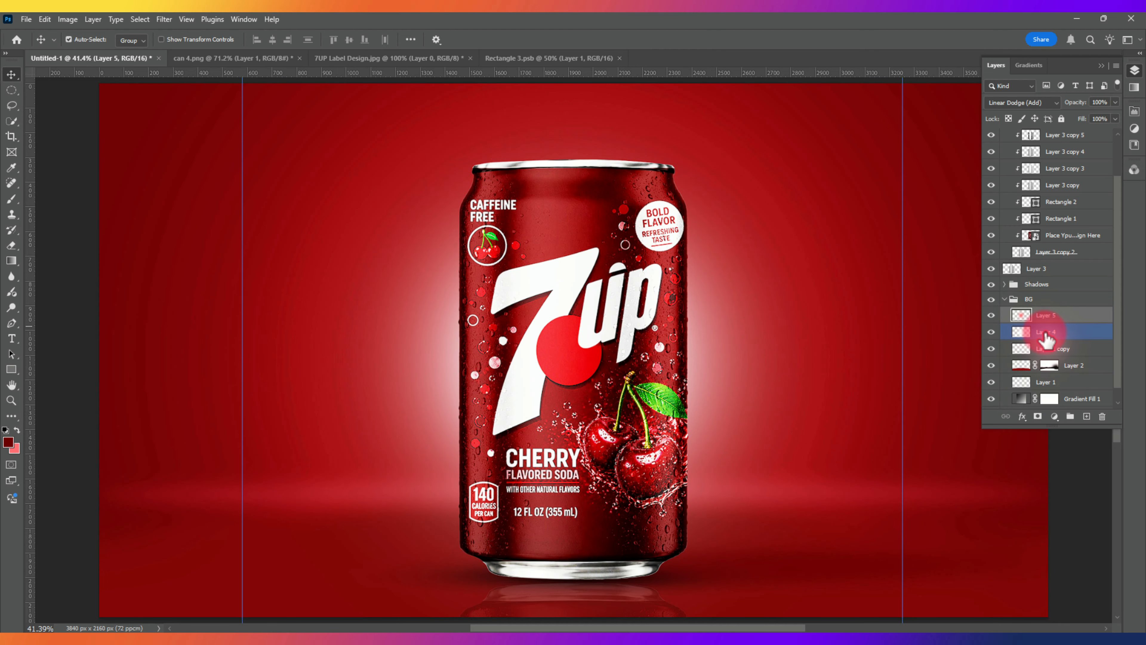
click(1042, 332)
click(1036, 103)
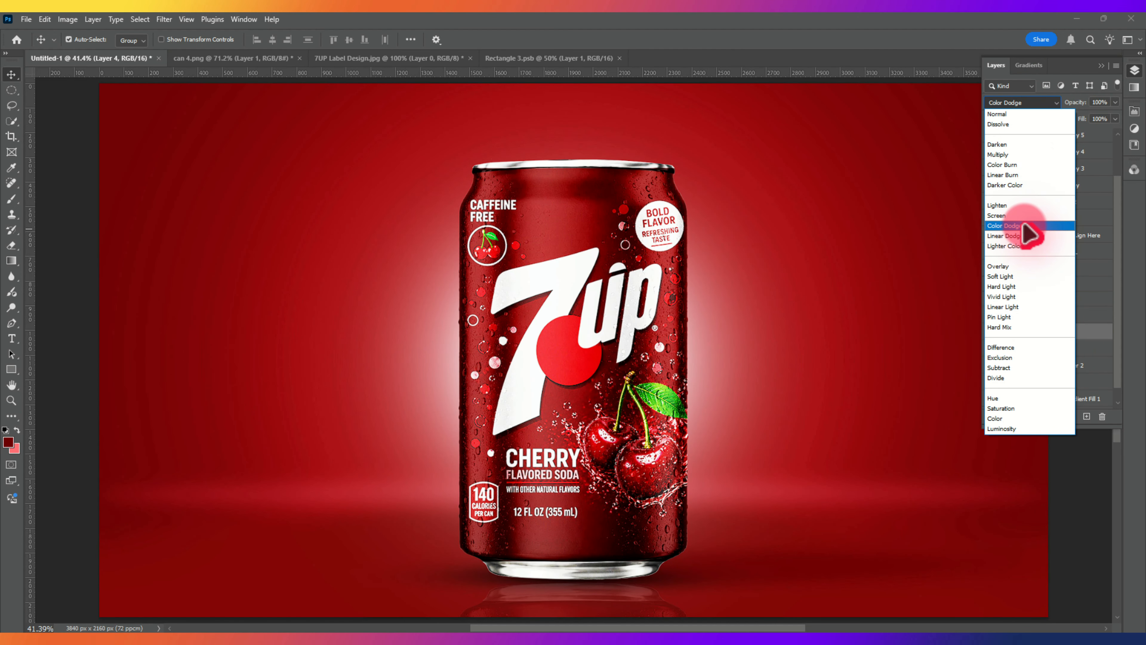
click(1023, 231)
click(115, 248)
click(225, 230)
scroll(225, 230, down, 2)
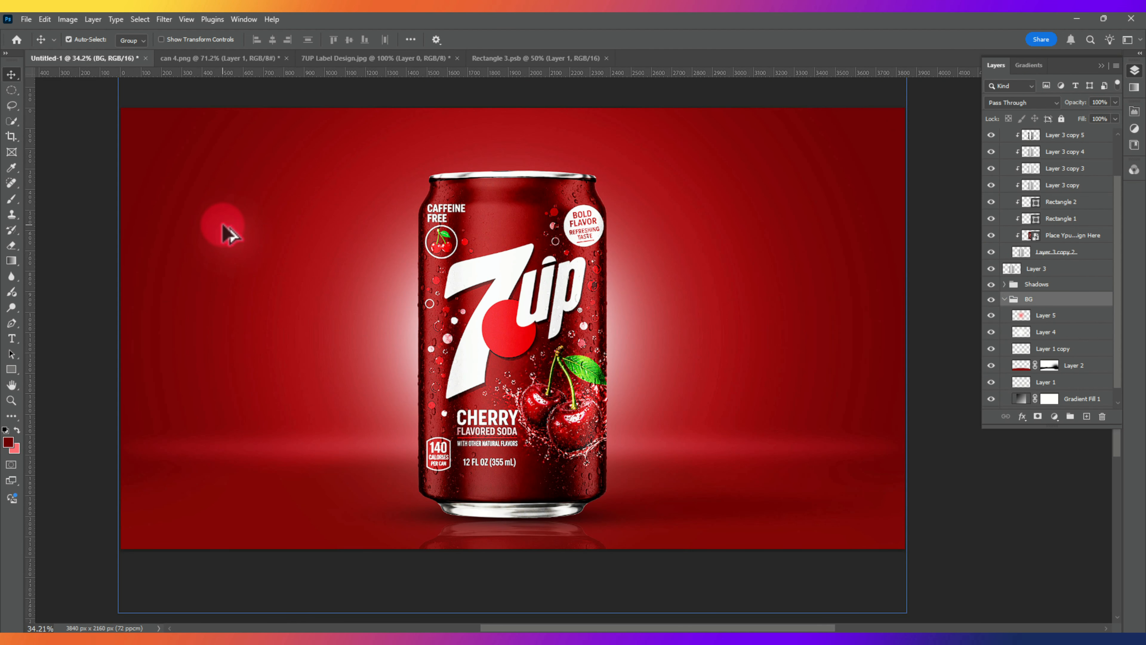
- Add a new layer above Layer 5 in the BG group and switch the brush to a soft round tip
click(1047, 283)
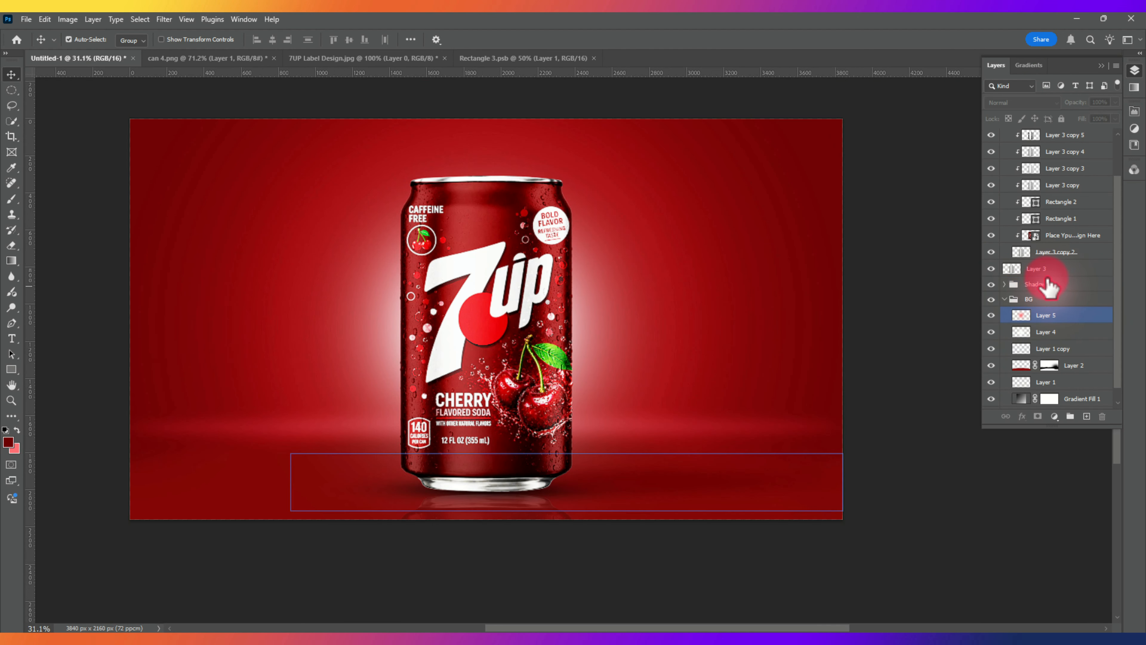
click(1044, 316)
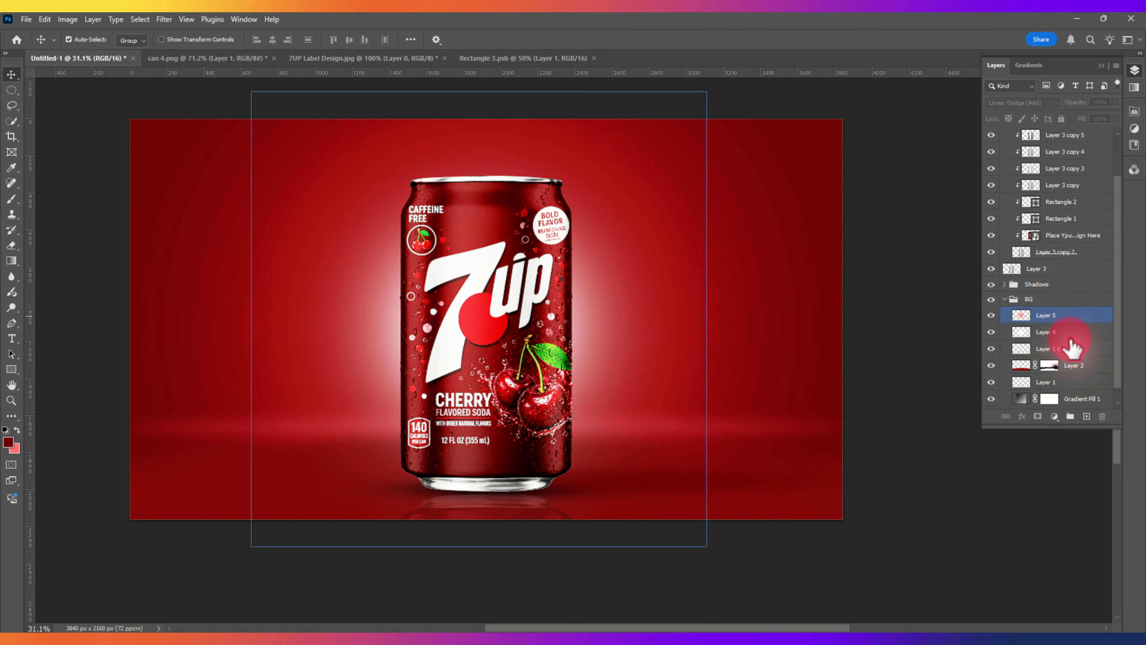
click(1086, 415)
key(b)
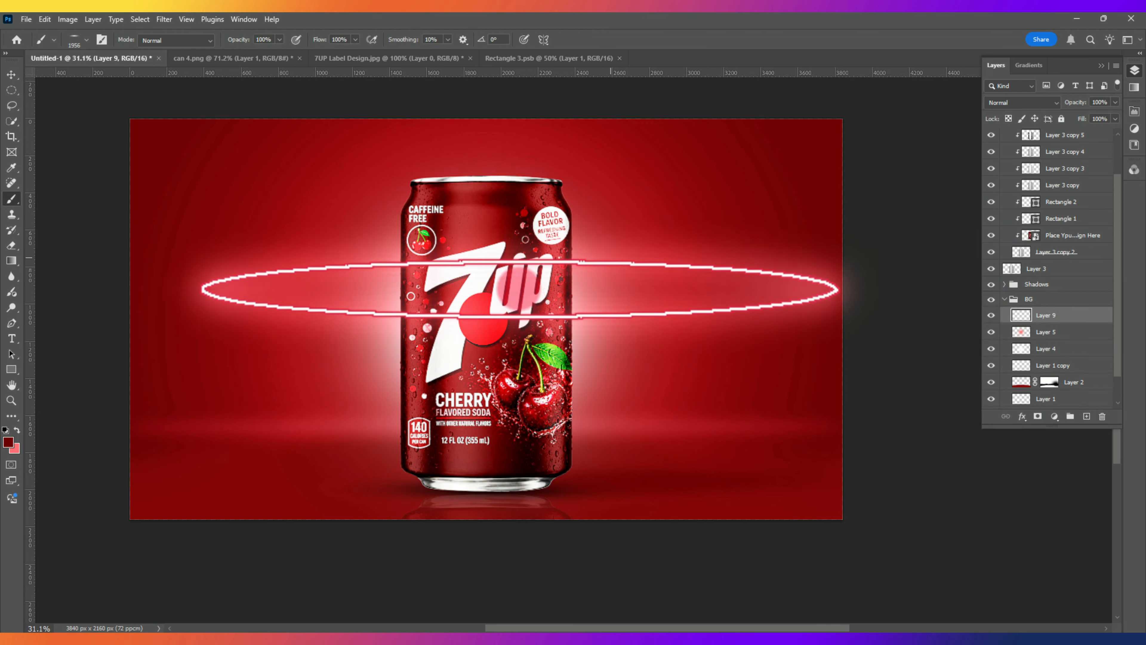
right_click(511, 300)
drag(573, 348, 541, 344)
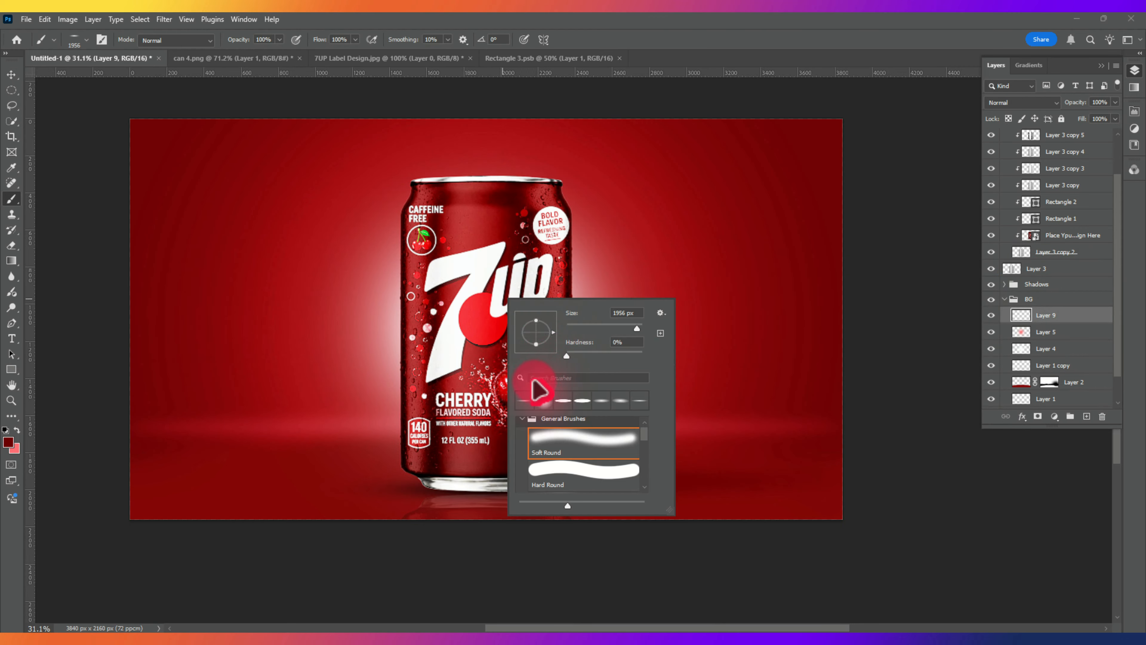
click(541, 397)
- Set the foreground colour to bright red #ff0007 and paint a soft dab of about 1571 px centred behind the can
click(9, 443)
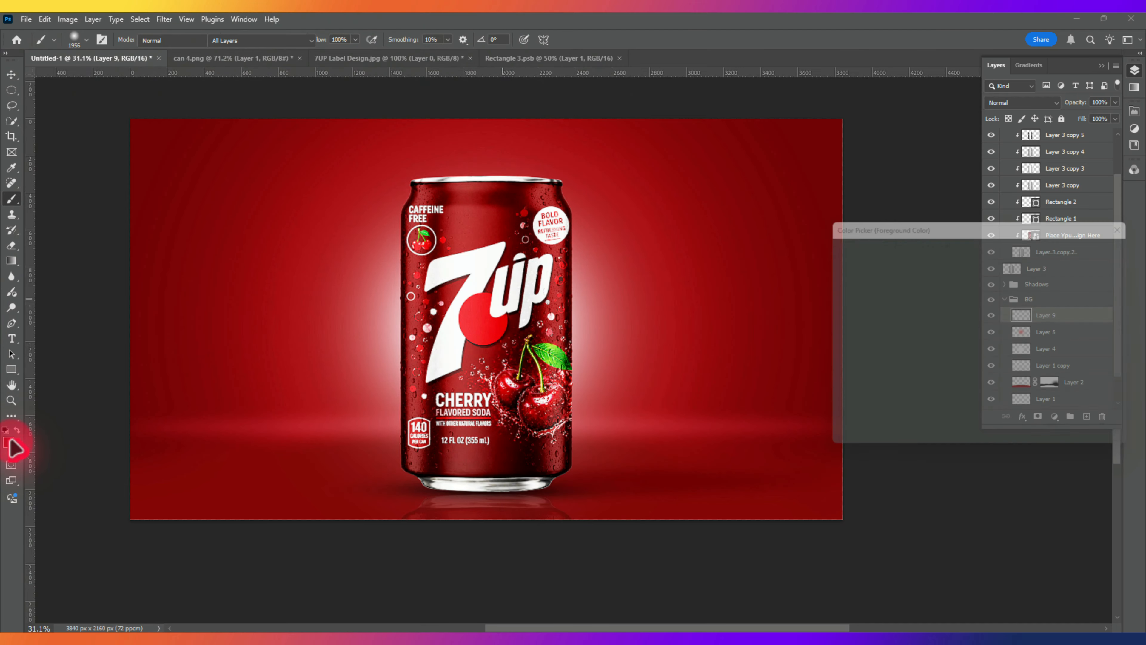
click(962, 289)
drag(962, 290, 1063, 250)
click(1087, 246)
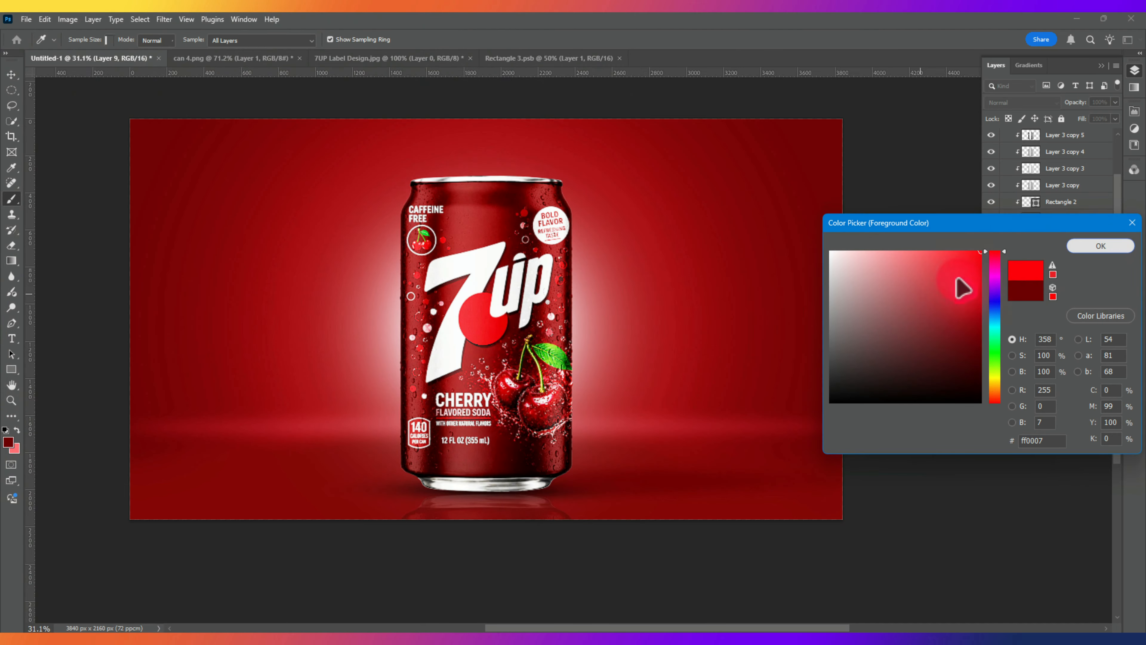
mouse_move(510, 329)
mouse_down()
mouse_move(468, 327)
mouse_move(463, 340)
mouse_up()
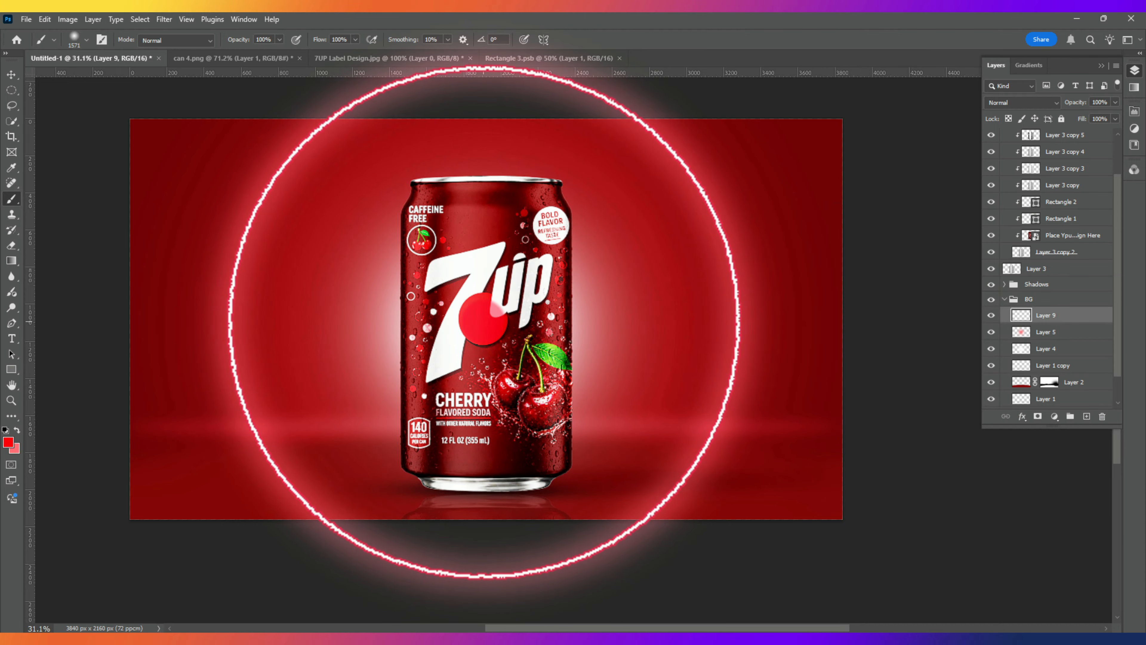
click(480, 325)
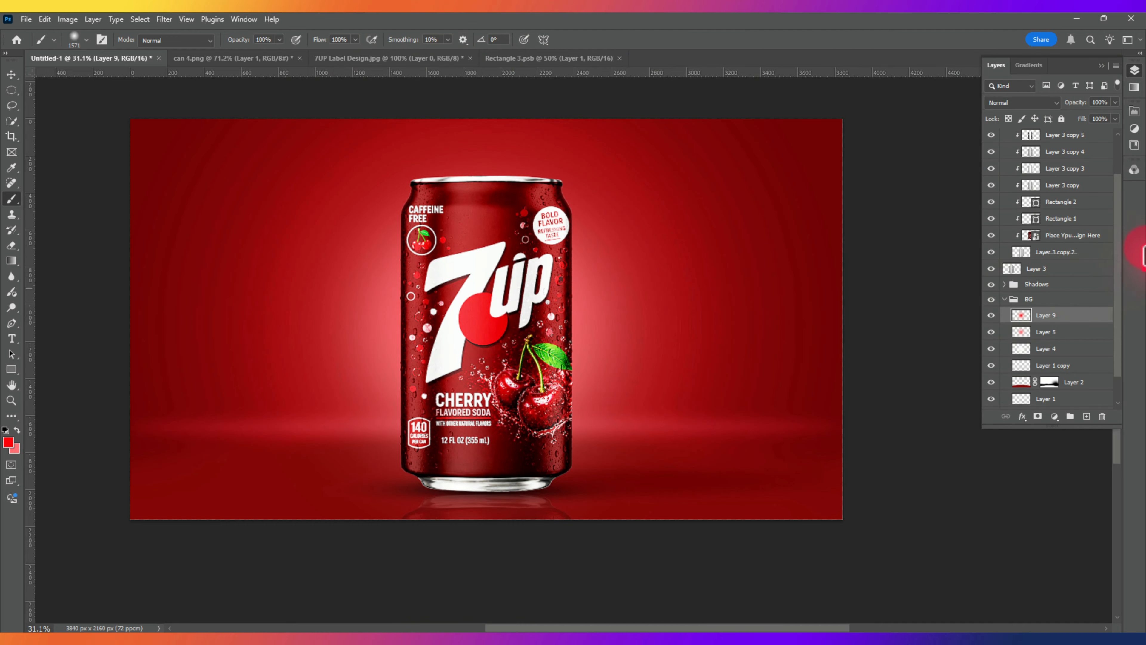
- Set the blend mode of Layer 9 in the BG group to Lighten
click(1038, 102)
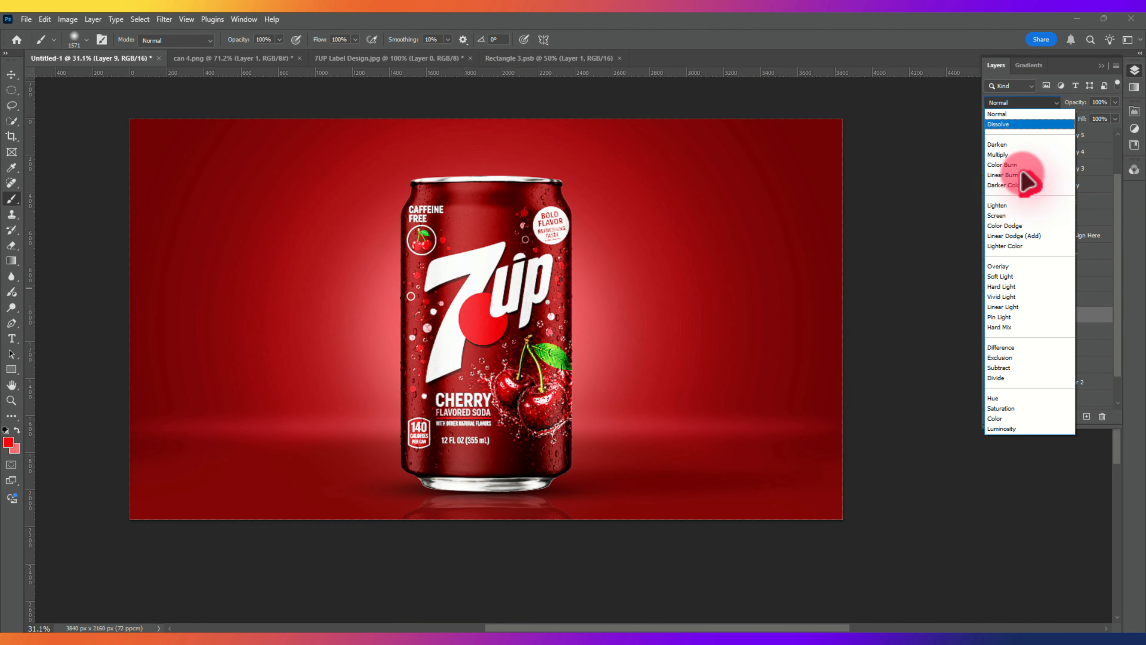
click(1011, 206)
key(v)
- Brighten Layer 1 in the label document Rectangle 3.psb with Levels, setting the midtone input to about 1.6 and lowering the white input
click(473, 58)
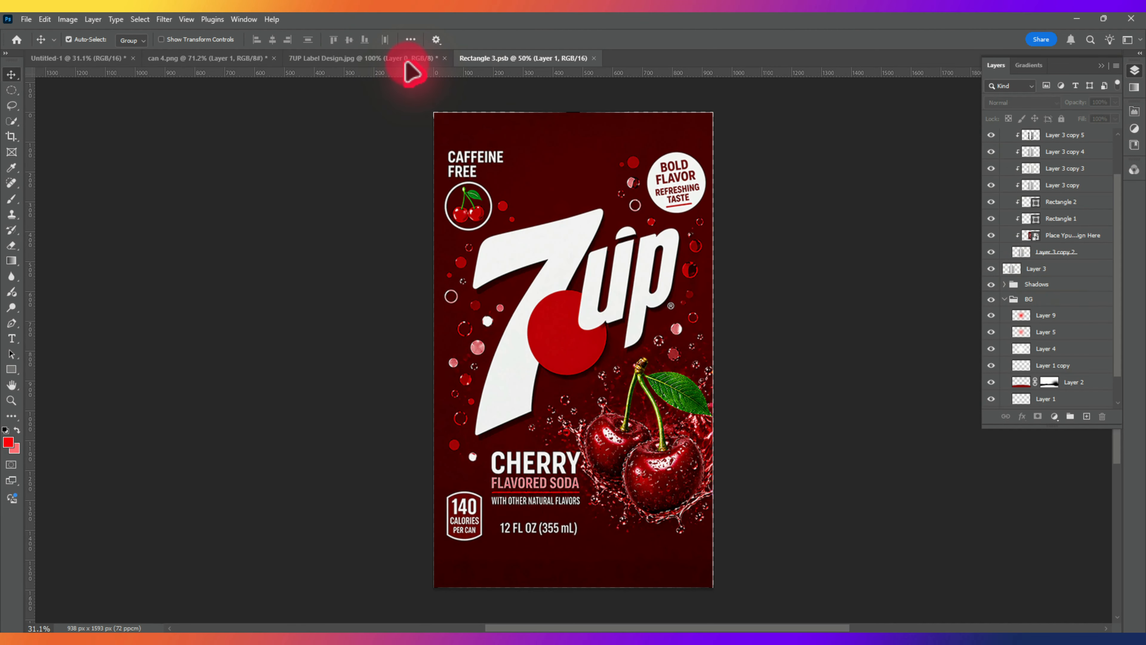
click(1024, 143)
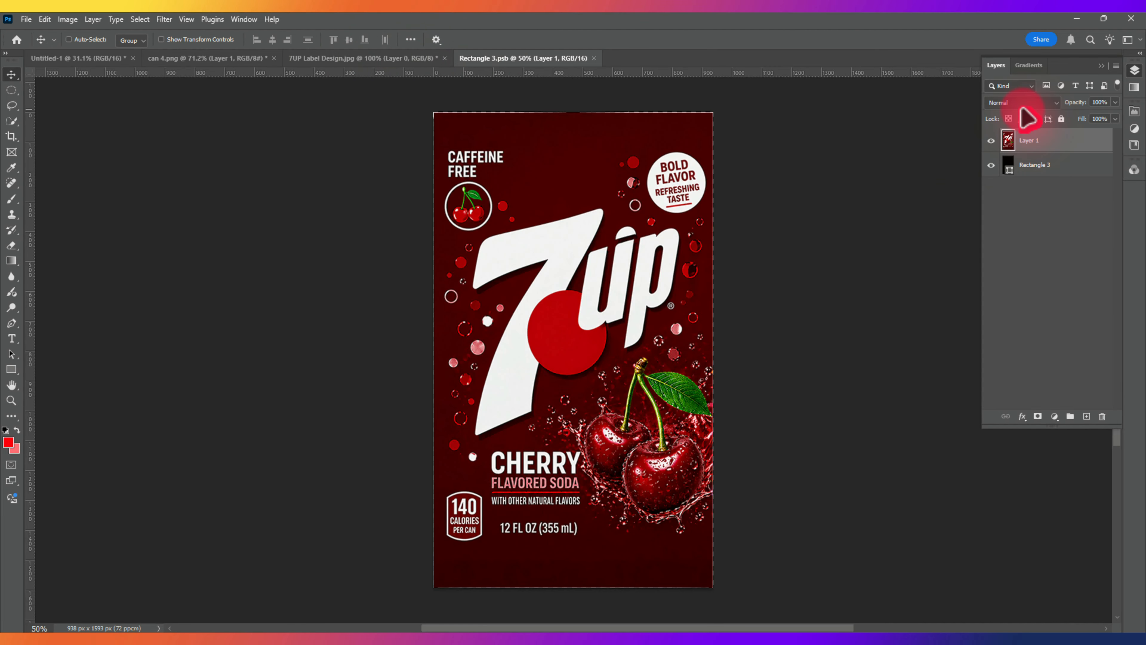
key(ctrl+l)
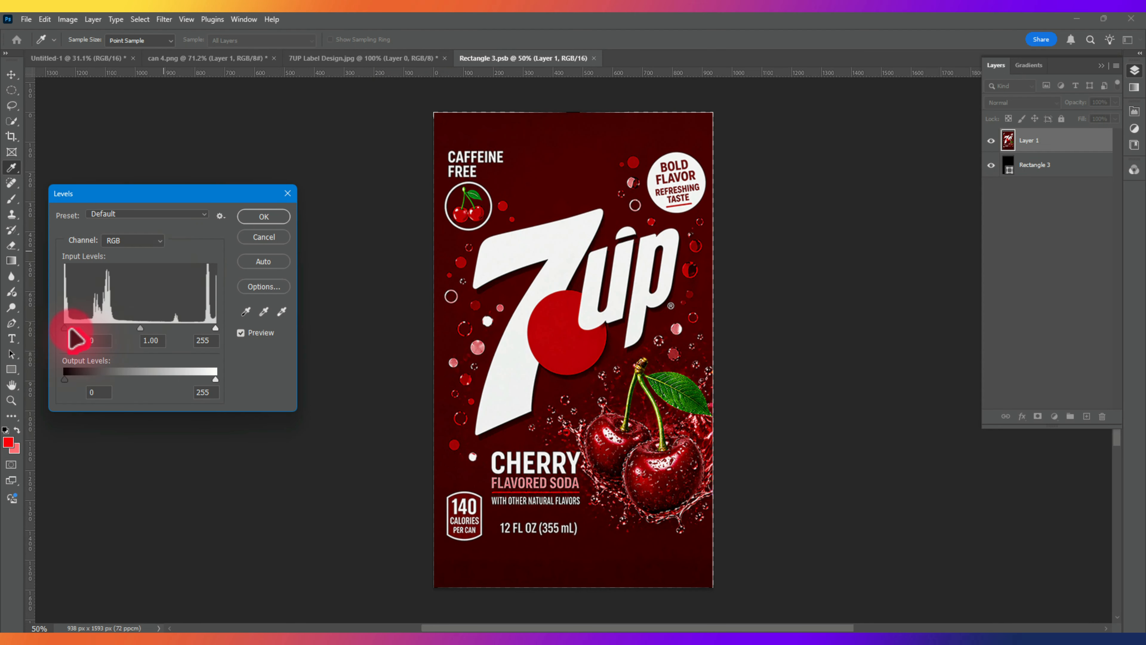
drag(72, 334, 64, 332)
click(103, 339)
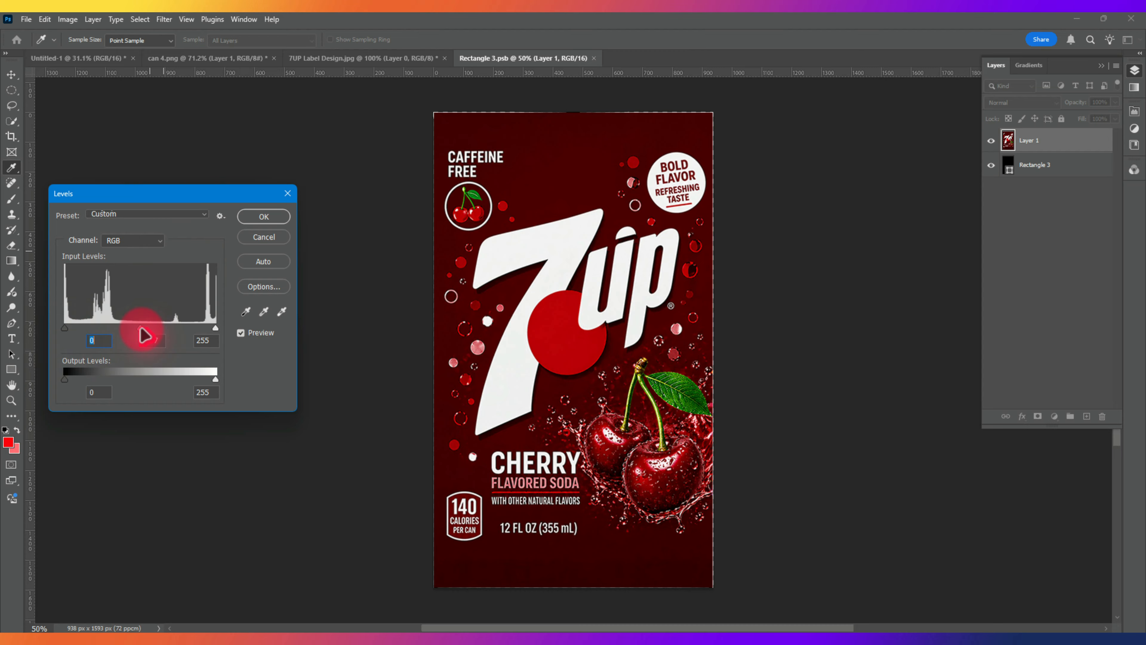
drag(144, 335, 123, 337)
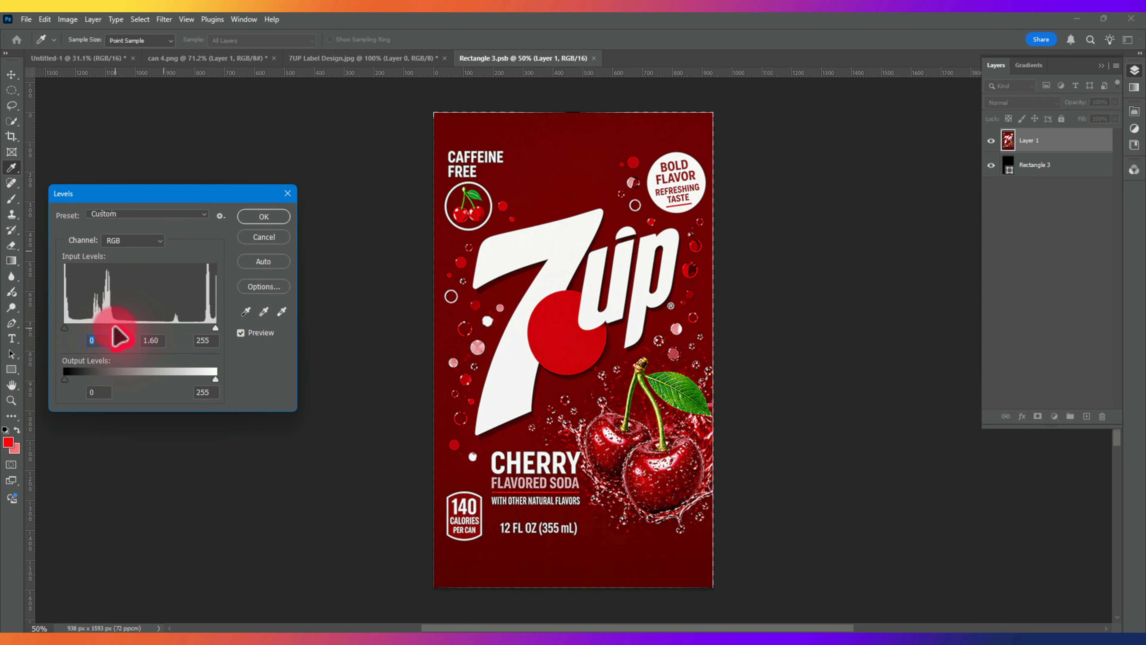
drag(210, 336, 204, 337)
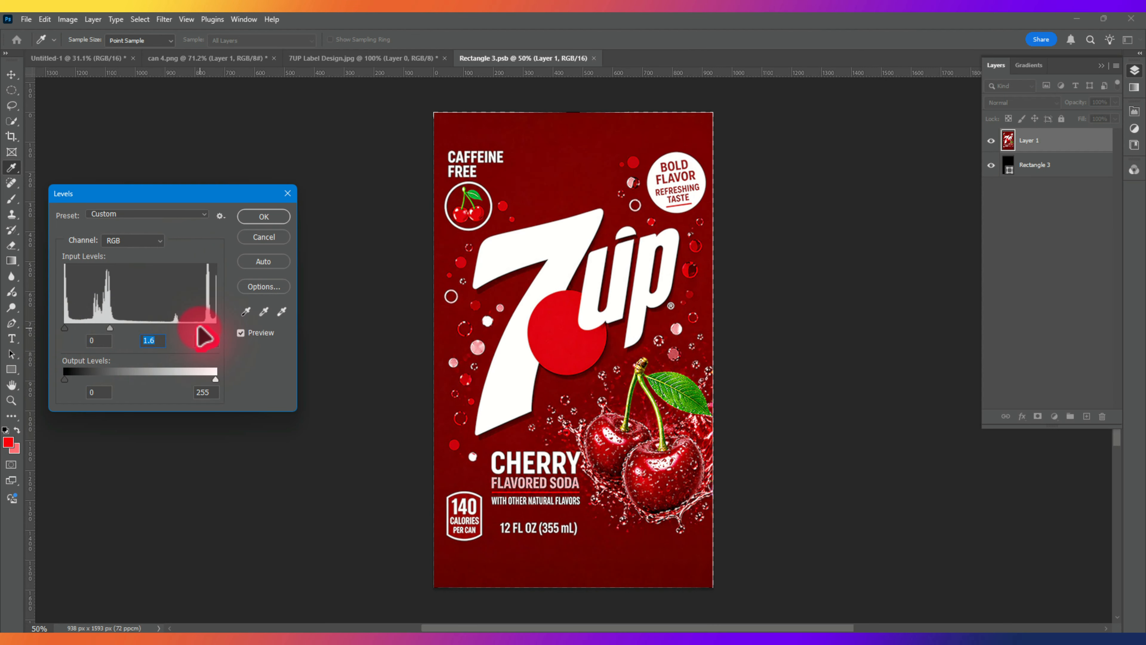
click(257, 218)
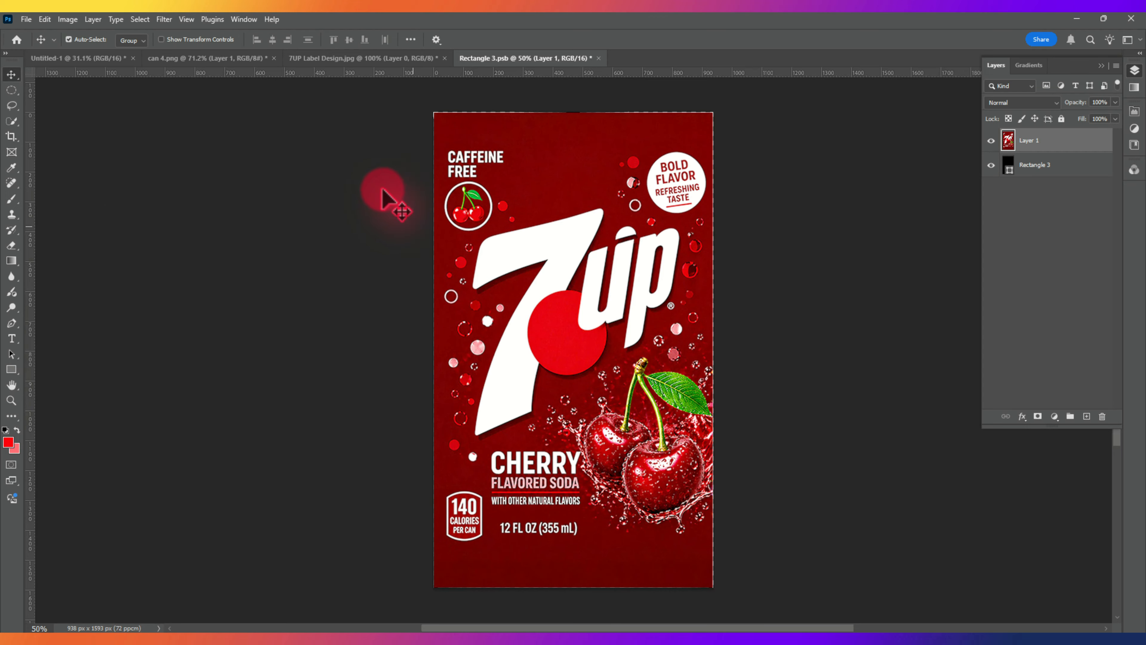
- Save the label document Rectangle 3.psb and return to the Untitled-1 composition
key(v)
click(26, 19)
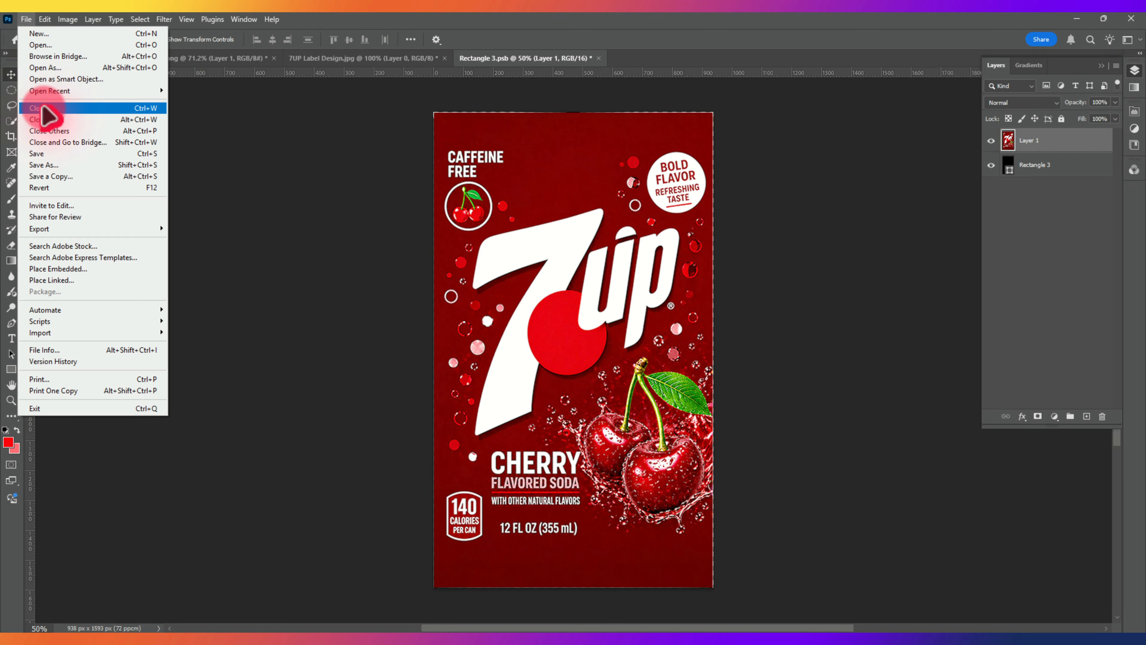
click(45, 149)
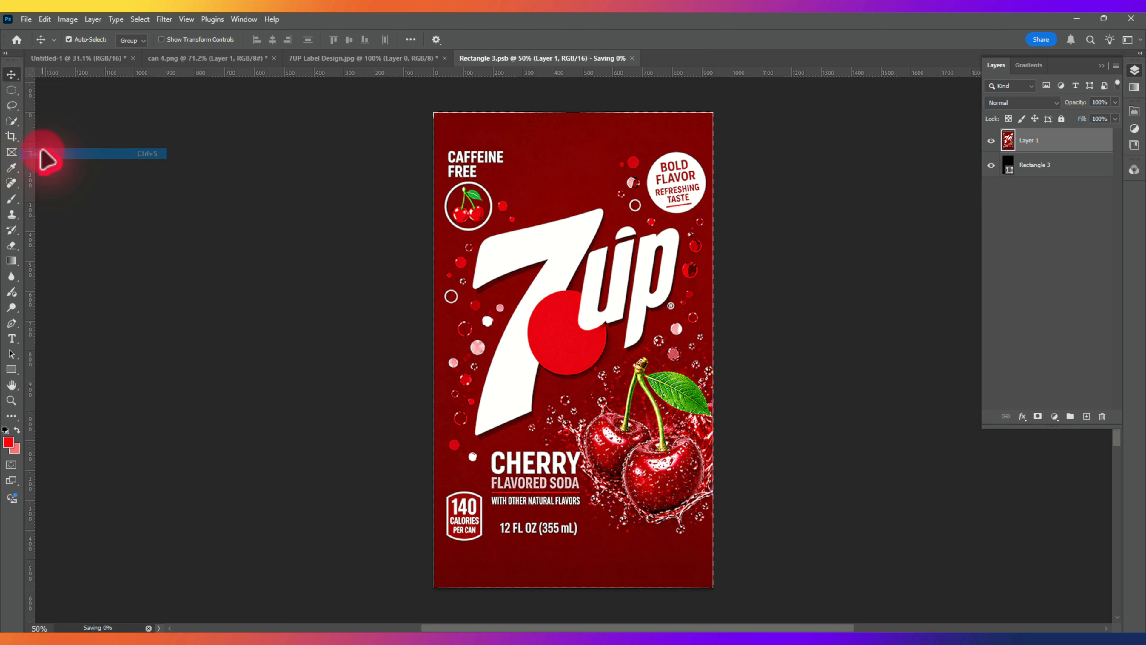
click(105, 59)
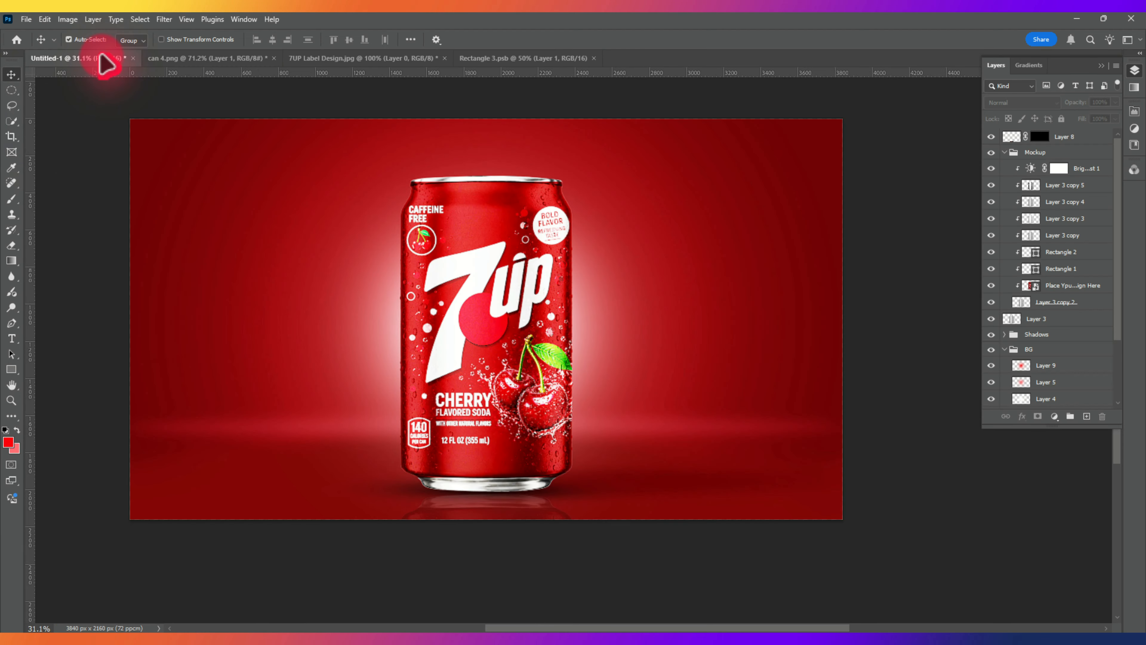
- Collapse the Mockup group and turn Layer 8 off and on to check what it contains
click(1011, 153)
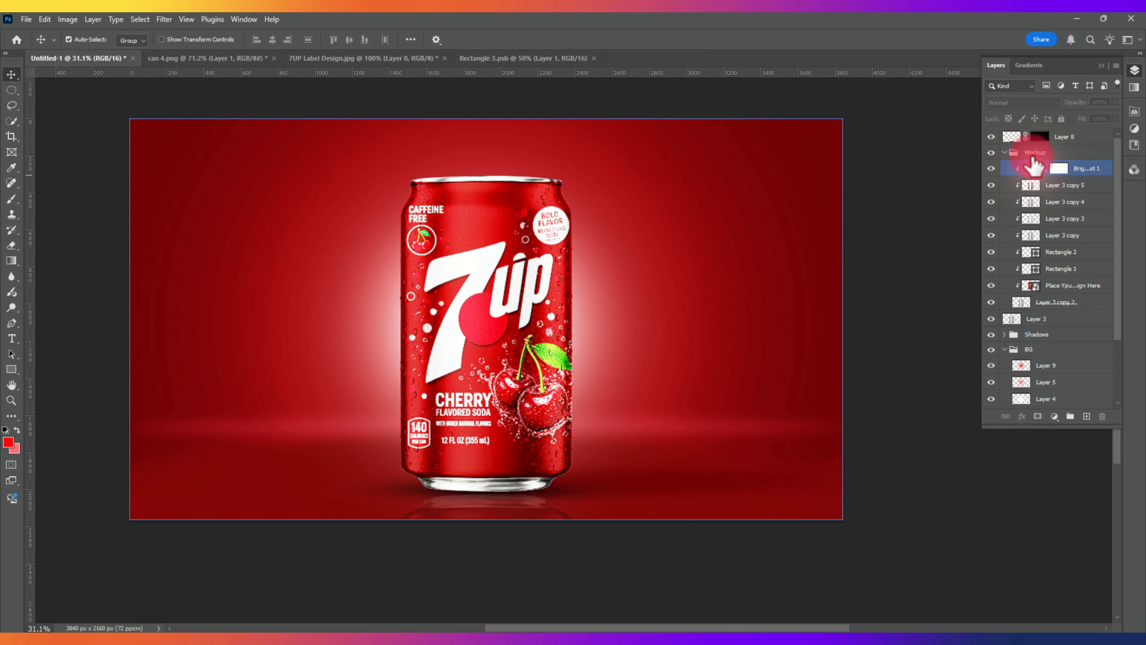
click(1005, 152)
click(997, 136)
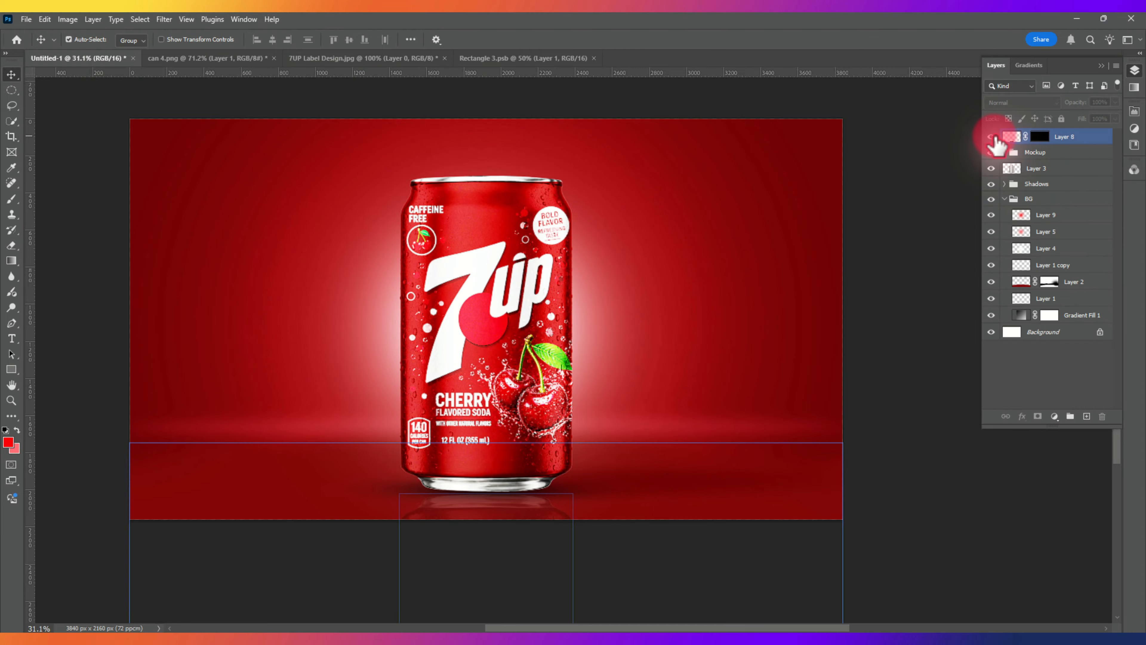
click(991, 137)
click(991, 137)
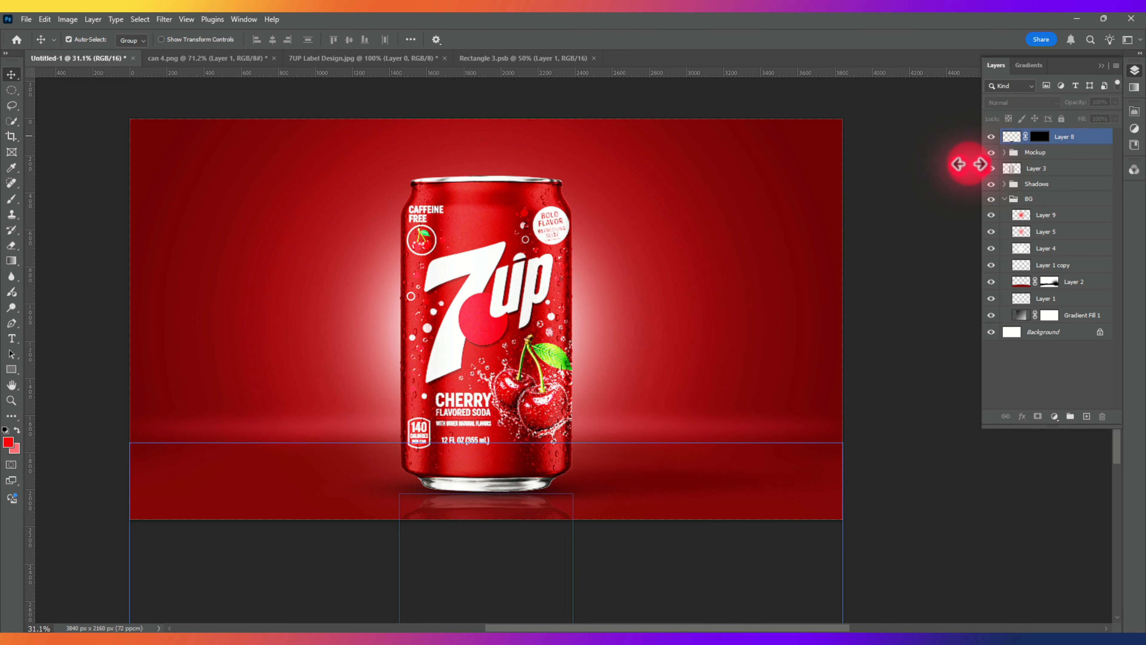
- Put Layer 8 into its own group and name the group Reflection
click(1069, 140)
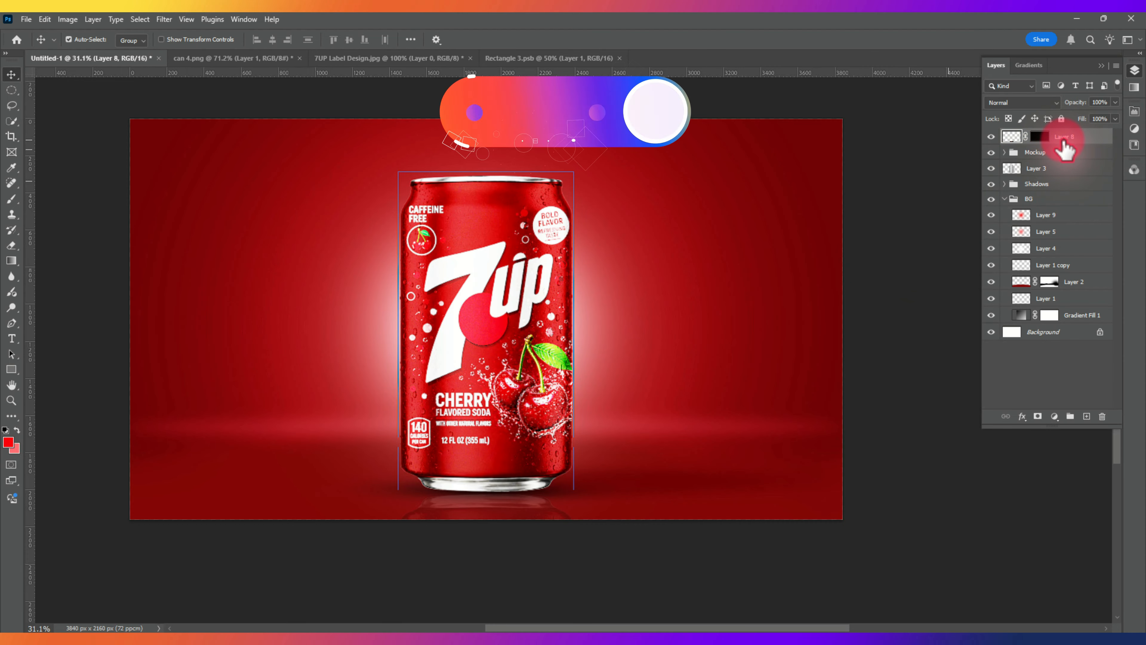
key(ctrl+g)
click(1003, 137)
double_click(1033, 137)
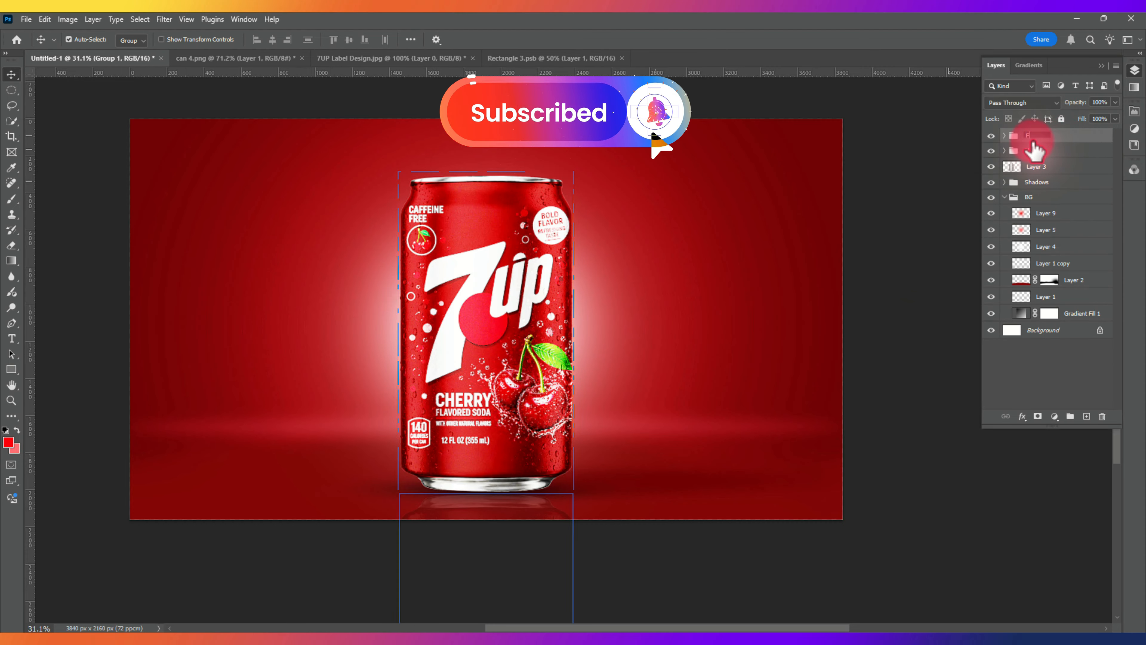
text(Reflection)
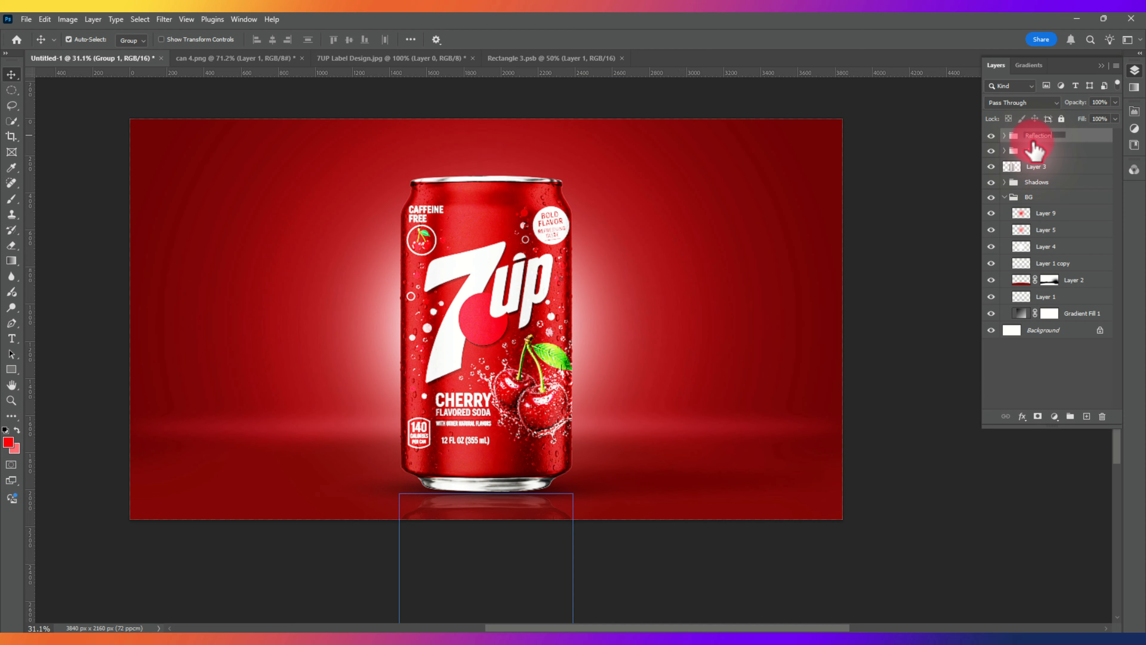
key(Return)
- Shrink the radial background gradient of Gradient Fill 1 by pulling its end point inward and upward
click(281, 248)
click(12, 260)
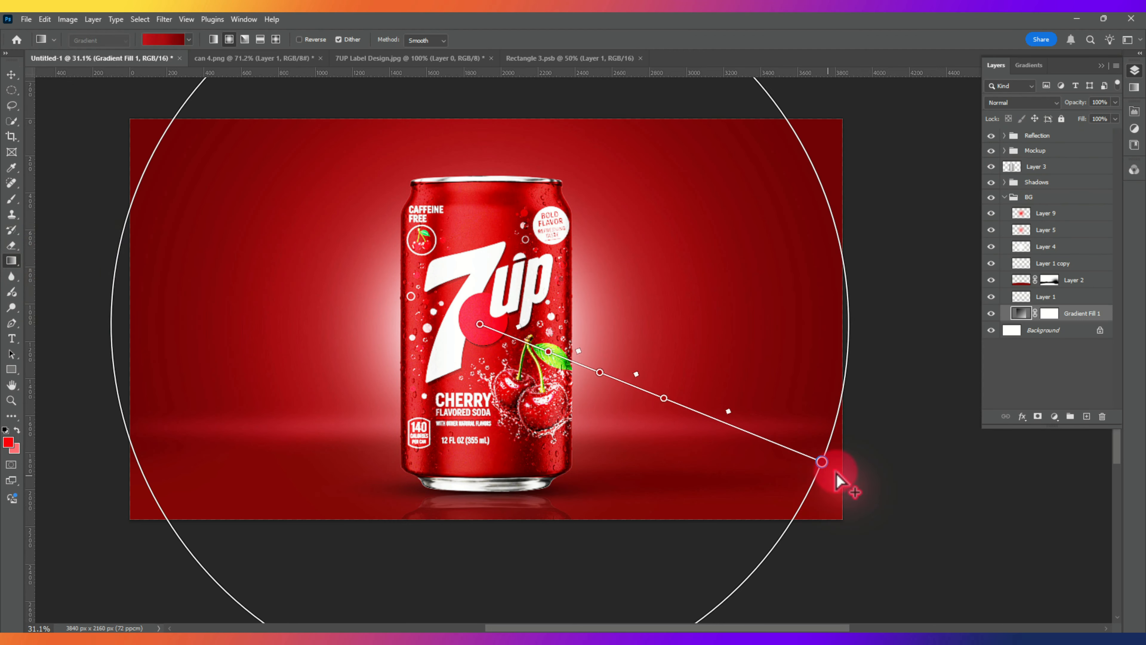
drag(821, 462, 800, 400)
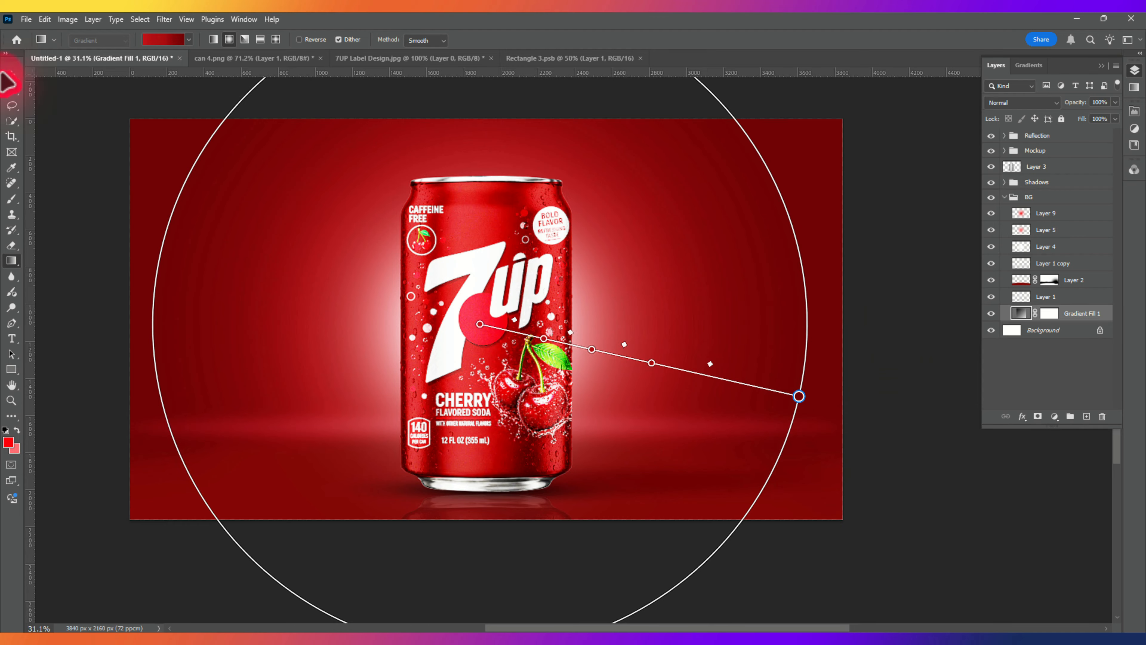
click(10, 75)
- Scale Layer 9, Layer 5 and Layer 4 together to about 105% and move them up slightly to about Y 1054 px
click(1042, 230)
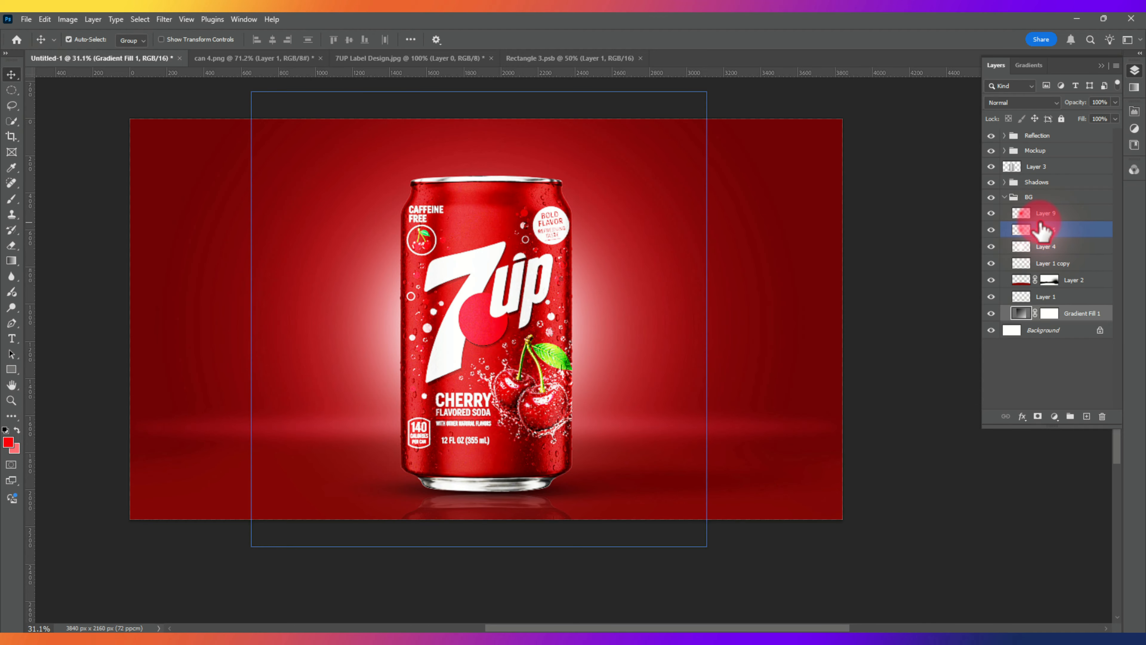
ctrl+click(1044, 214)
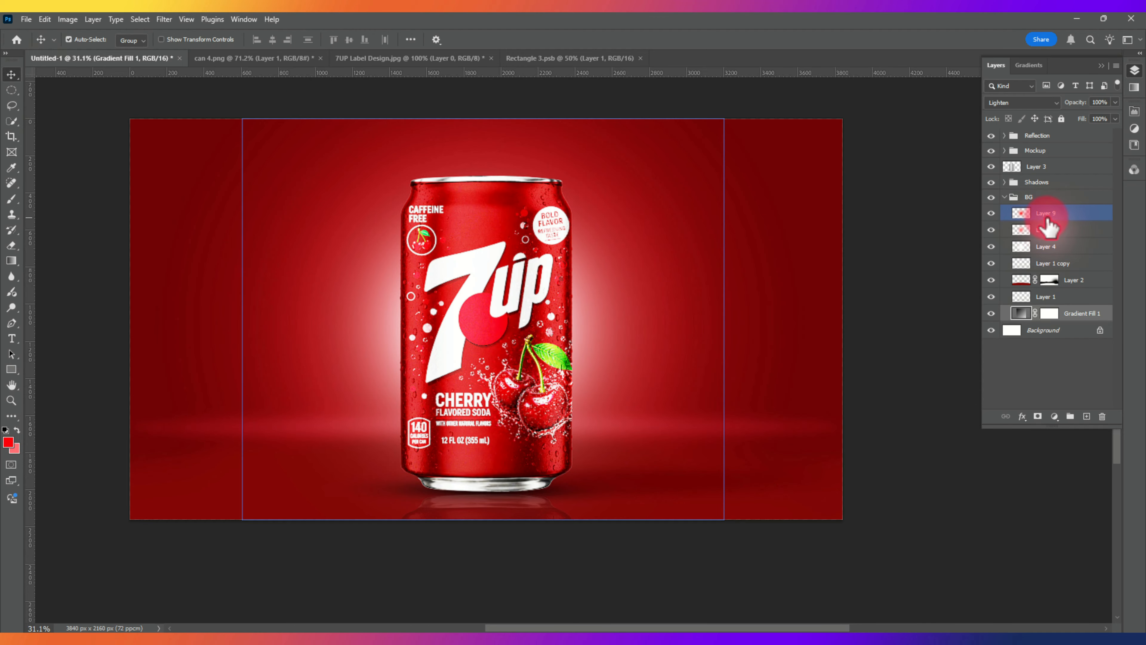
ctrl+click(1053, 247)
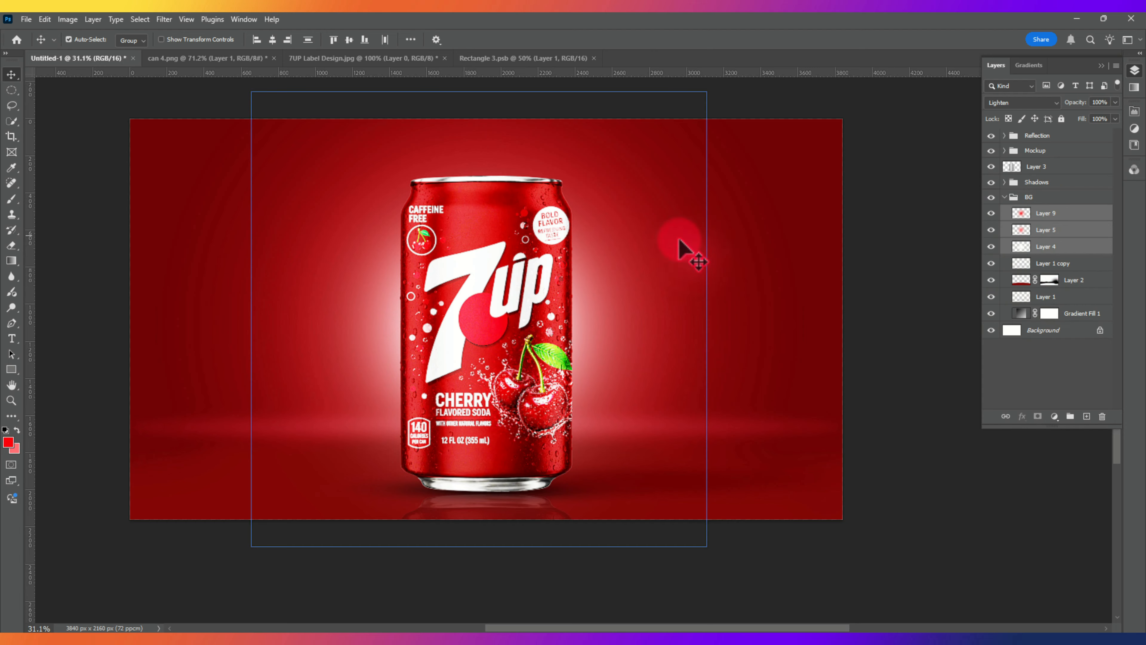
key(ctrl)
key(ctrl+t)
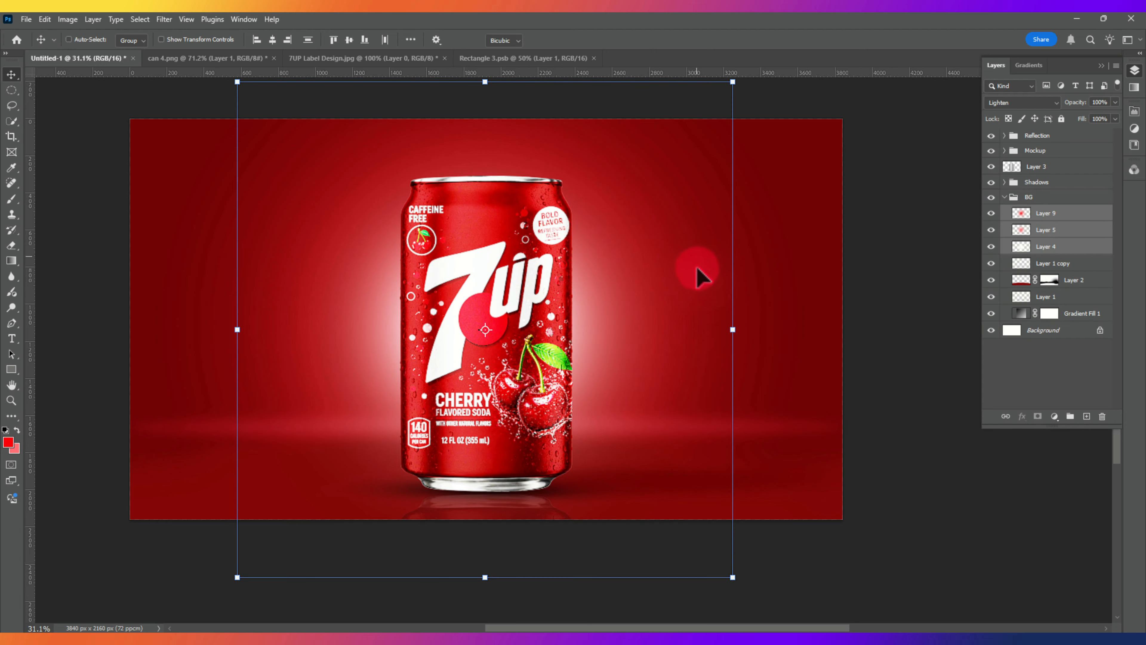
drag(748, 323, 745, 329)
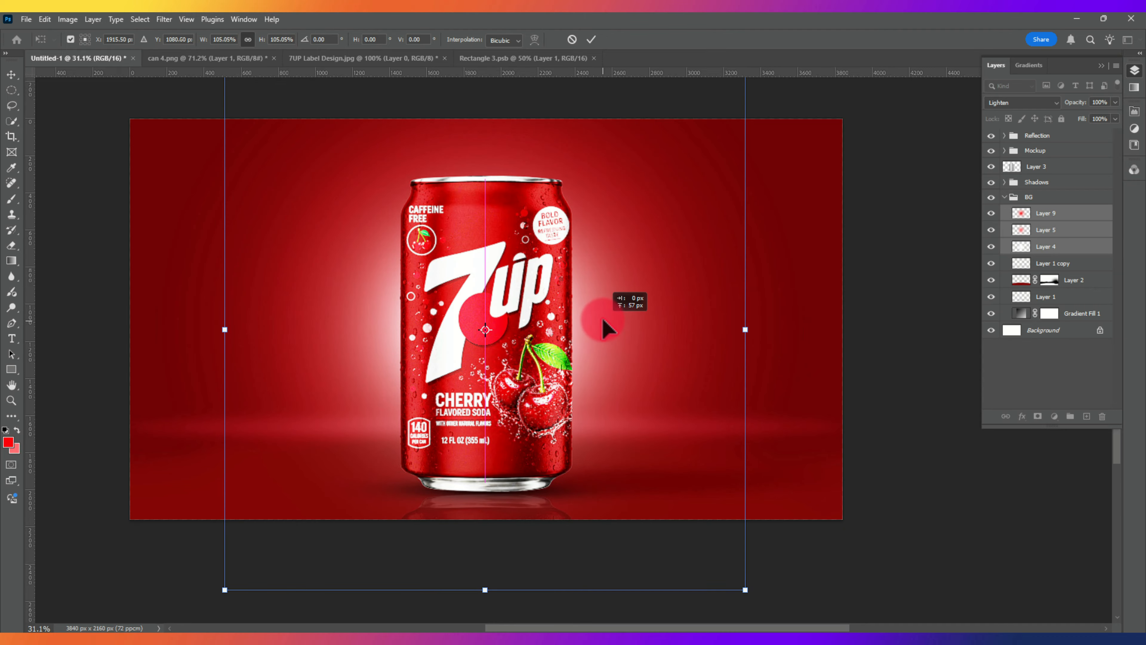
drag(603, 320, 603, 315)
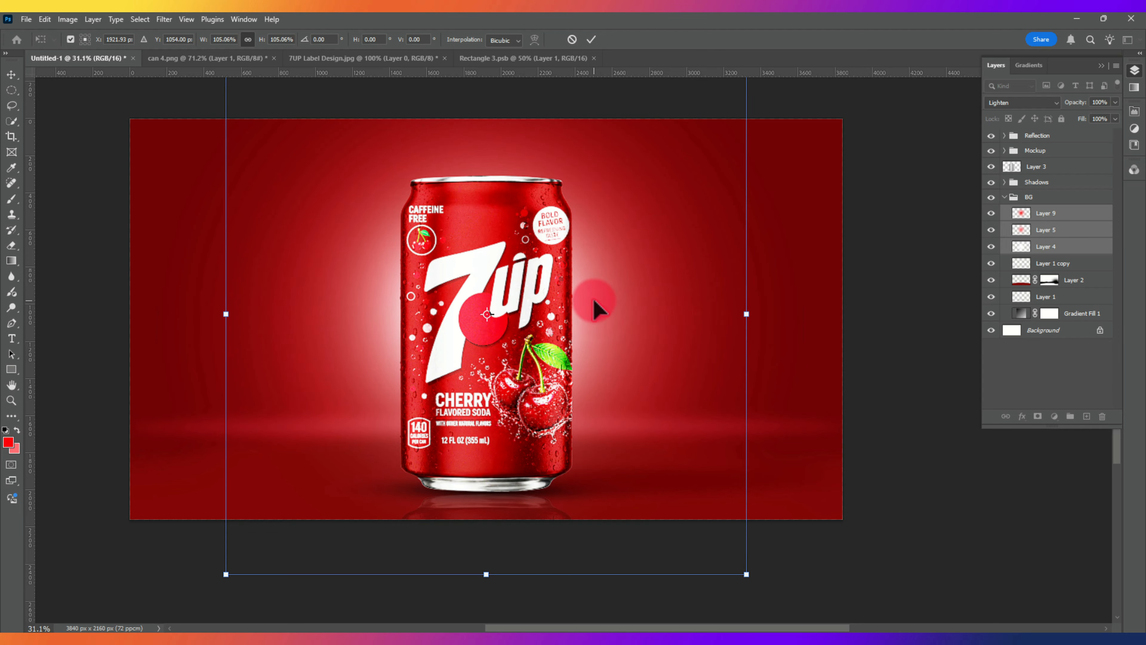
key(Return)
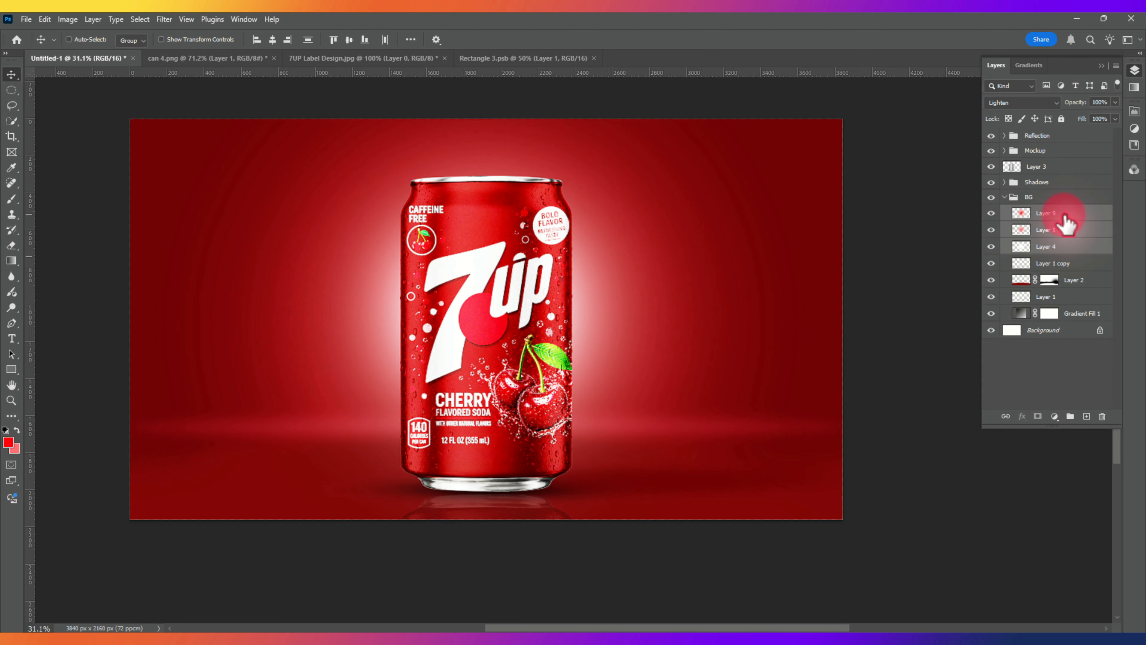
- Group Layer 9, Layer 5 and Layer 4 as Glow and compare the background with the group hidden and shown
key(ctrl+g)
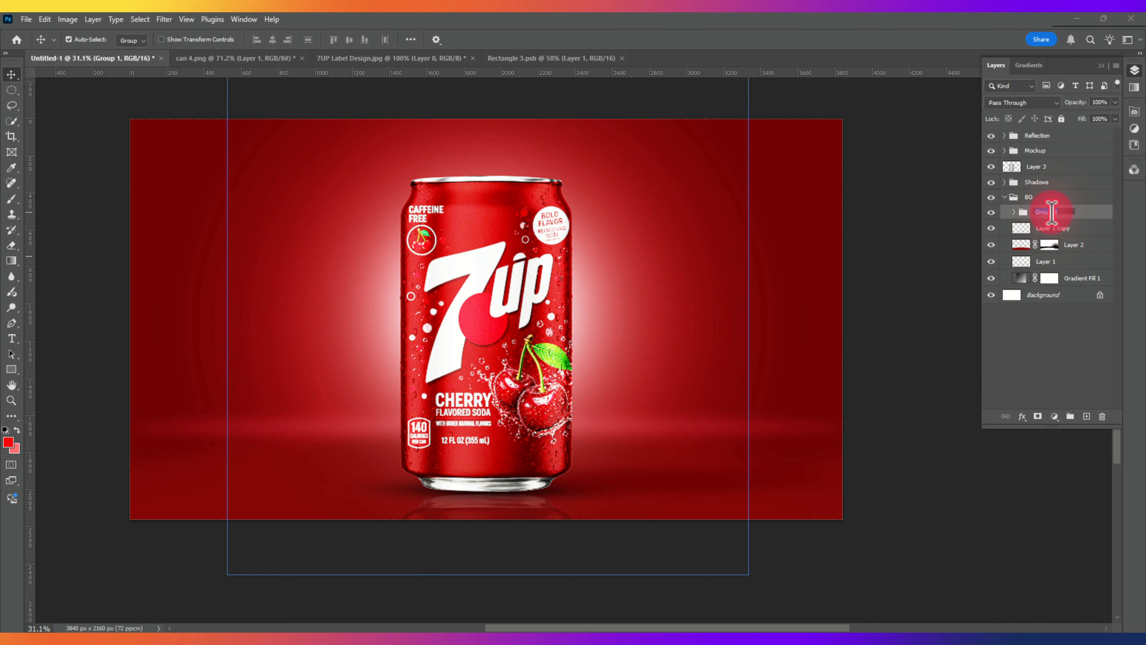
key(Return)
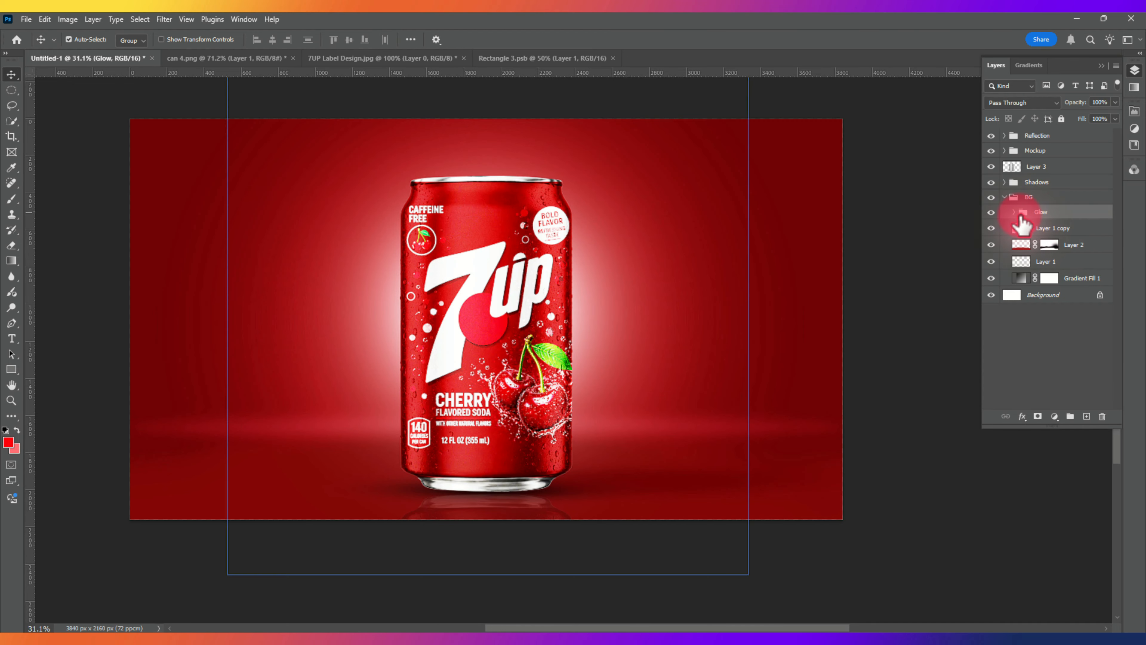
click(990, 212)
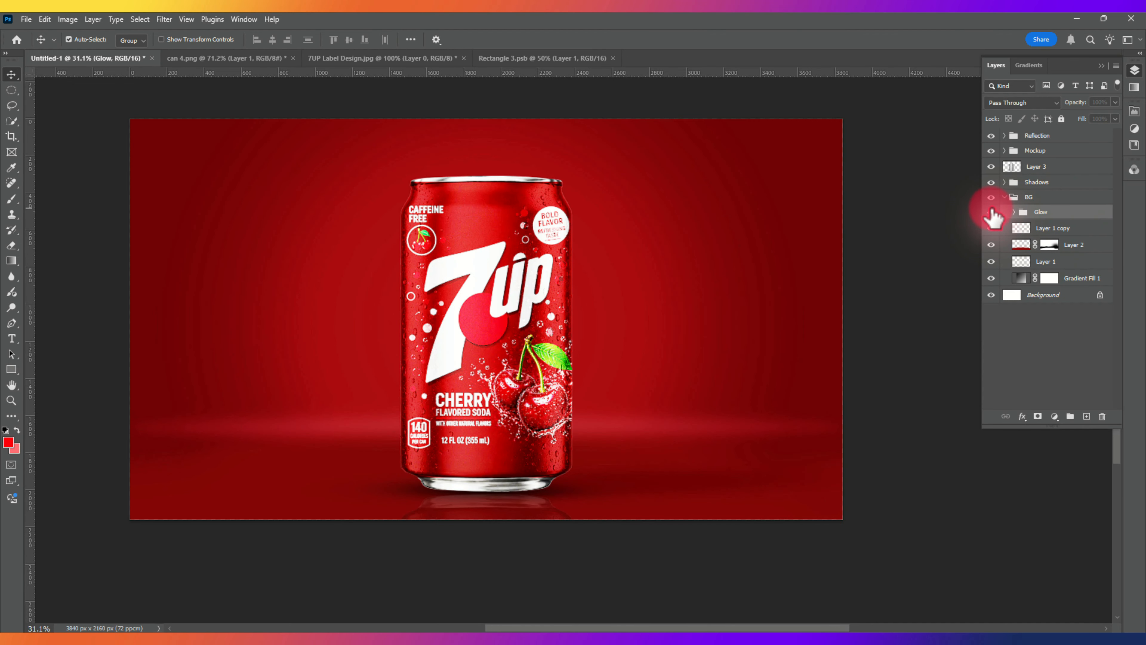
click(990, 213)
click(862, 284)
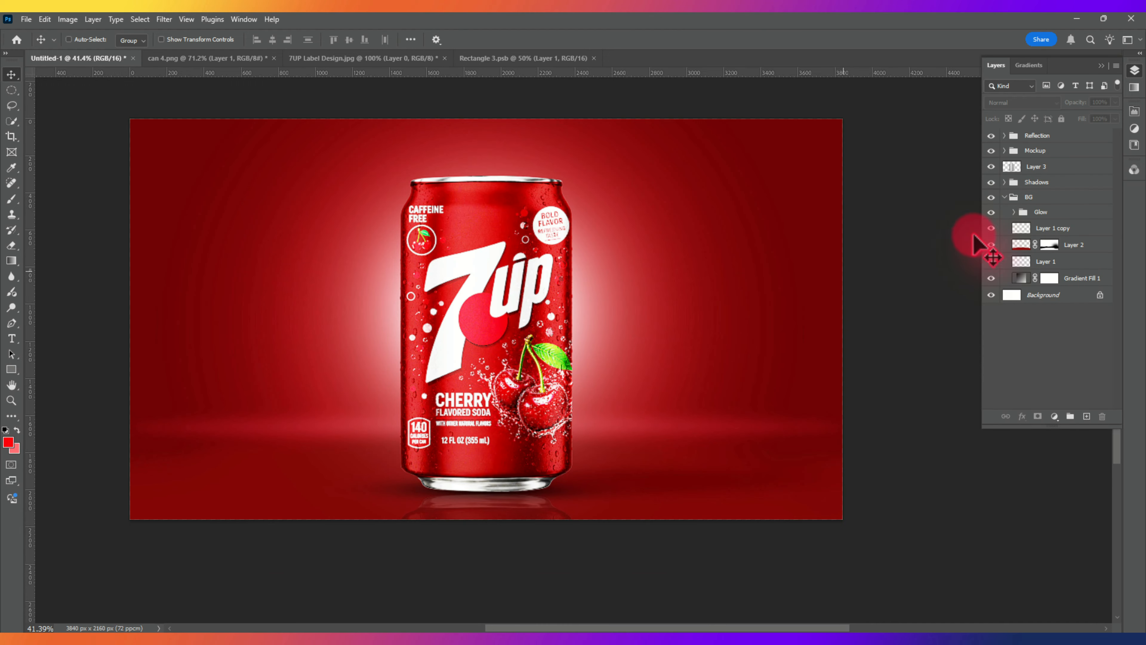
- Lower the fill of the Glow group to about 75%
click(1066, 215)
key(ctrl+0)
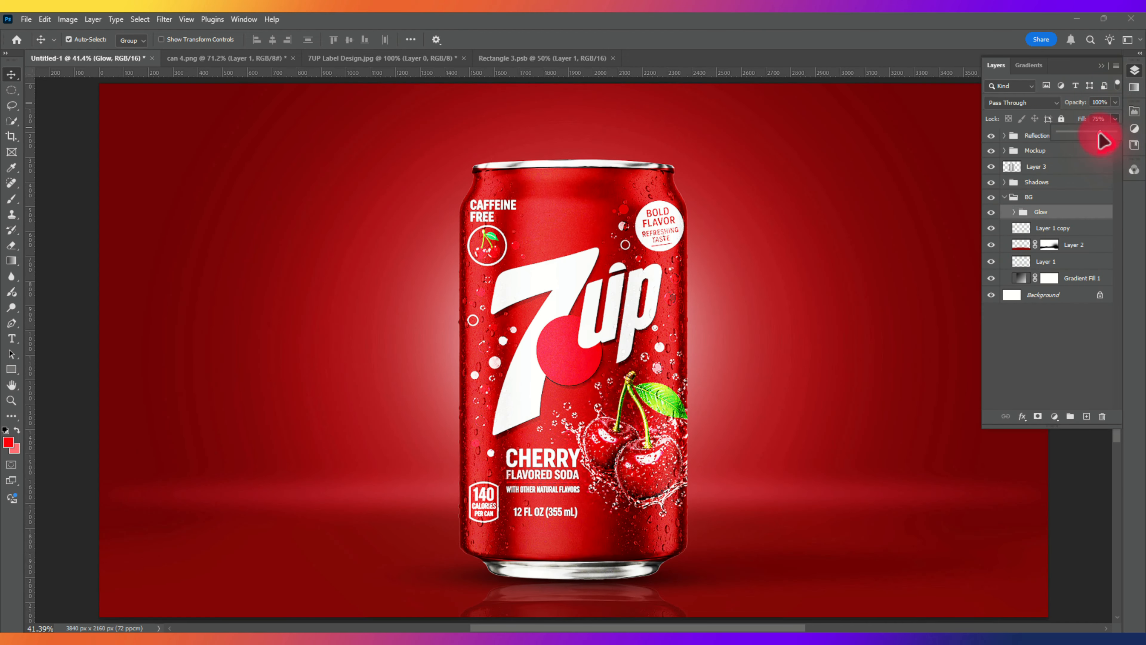
click(44, 289)
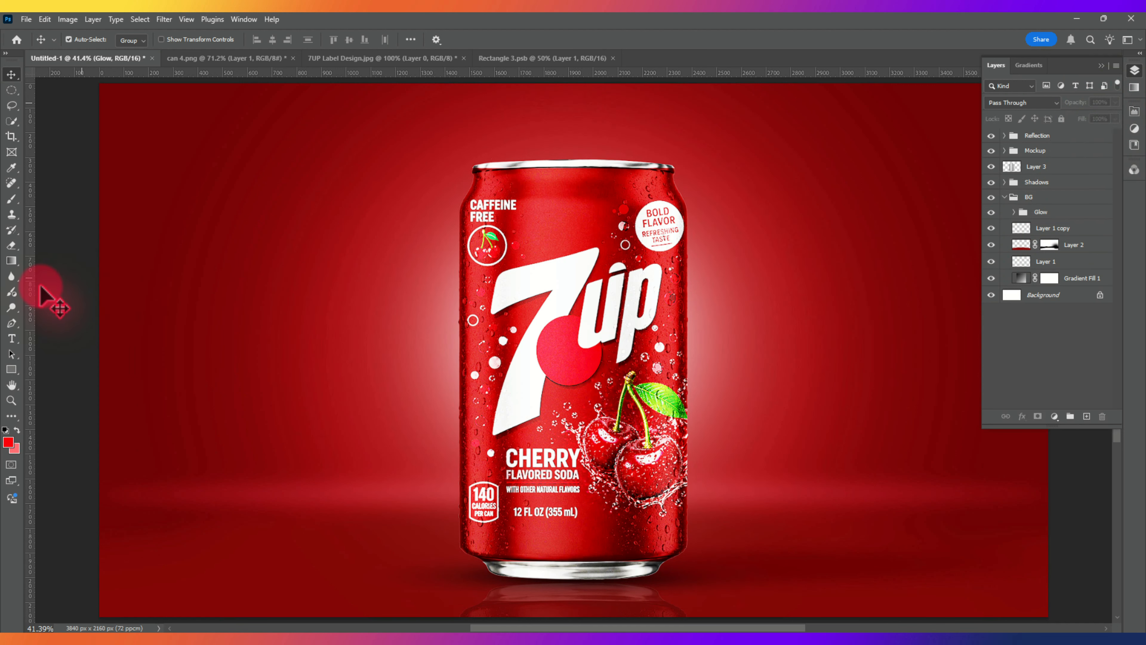
- Compare the labelled can with the bare metal can by hiding and showing the Mockup group
click(1101, 66)
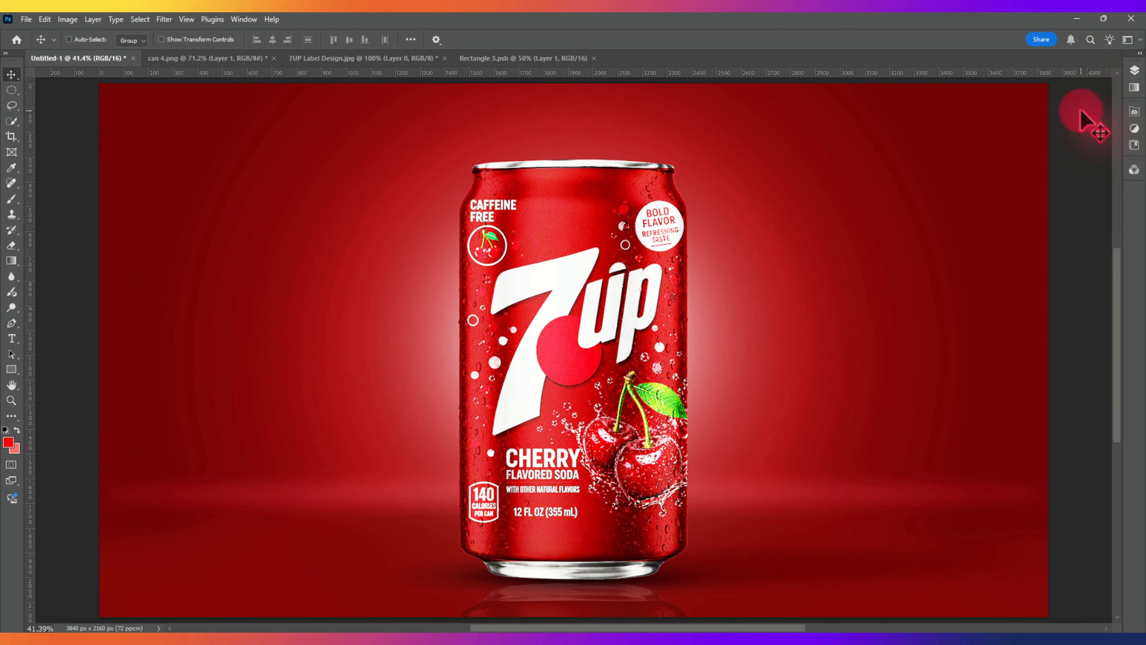
click(1135, 72)
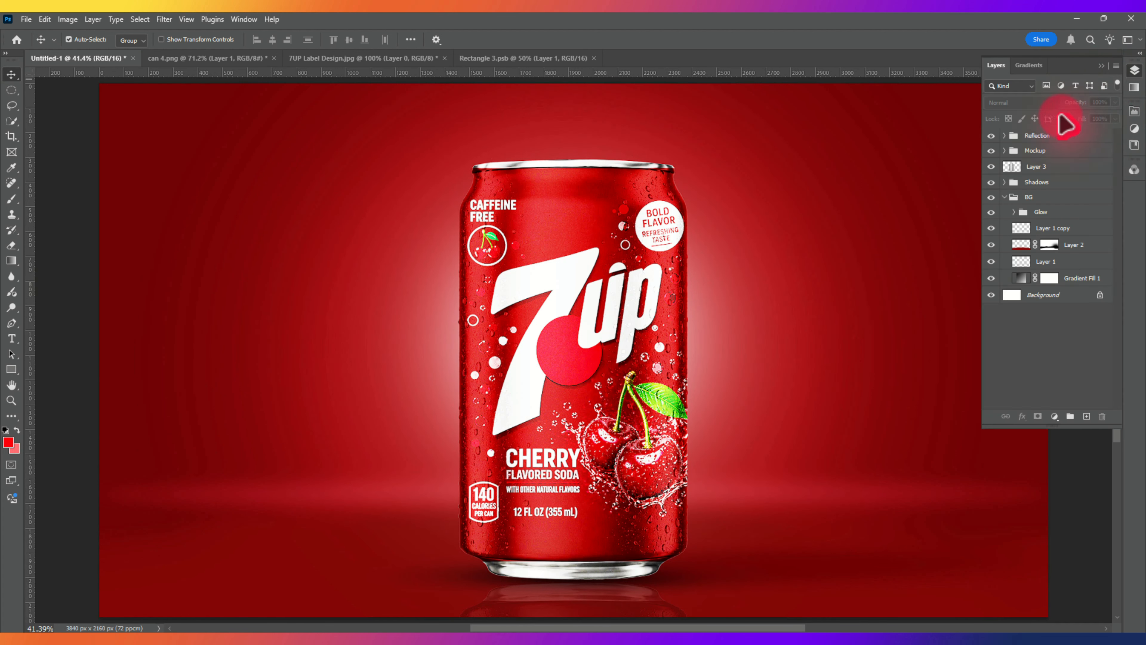
click(993, 152)
click(994, 169)
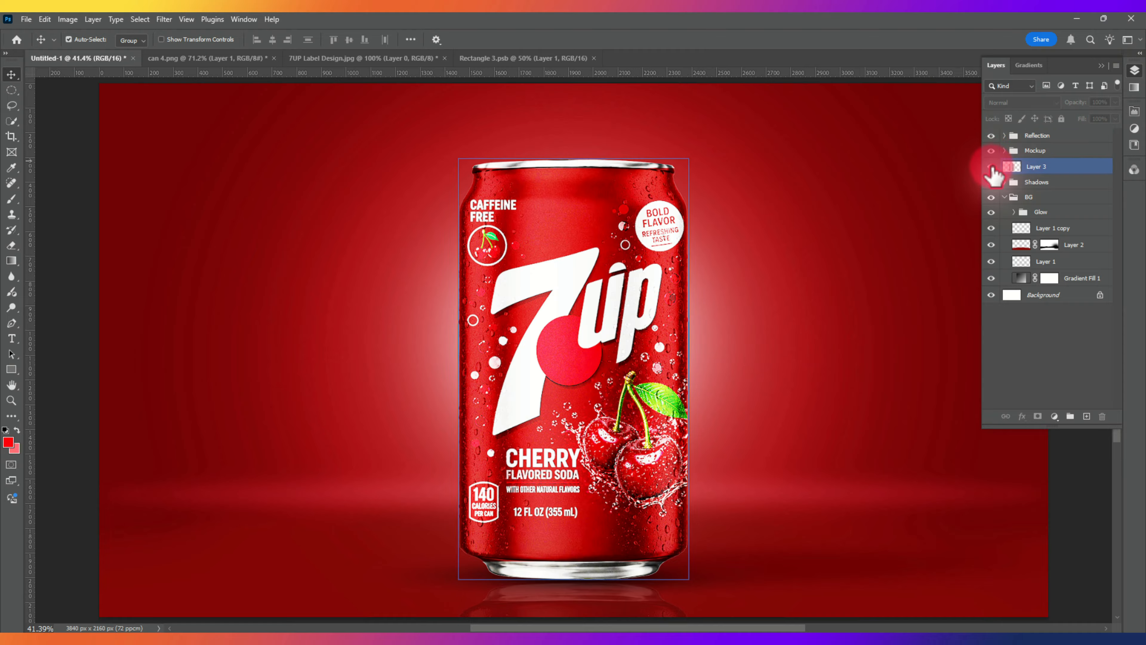
click(991, 165)
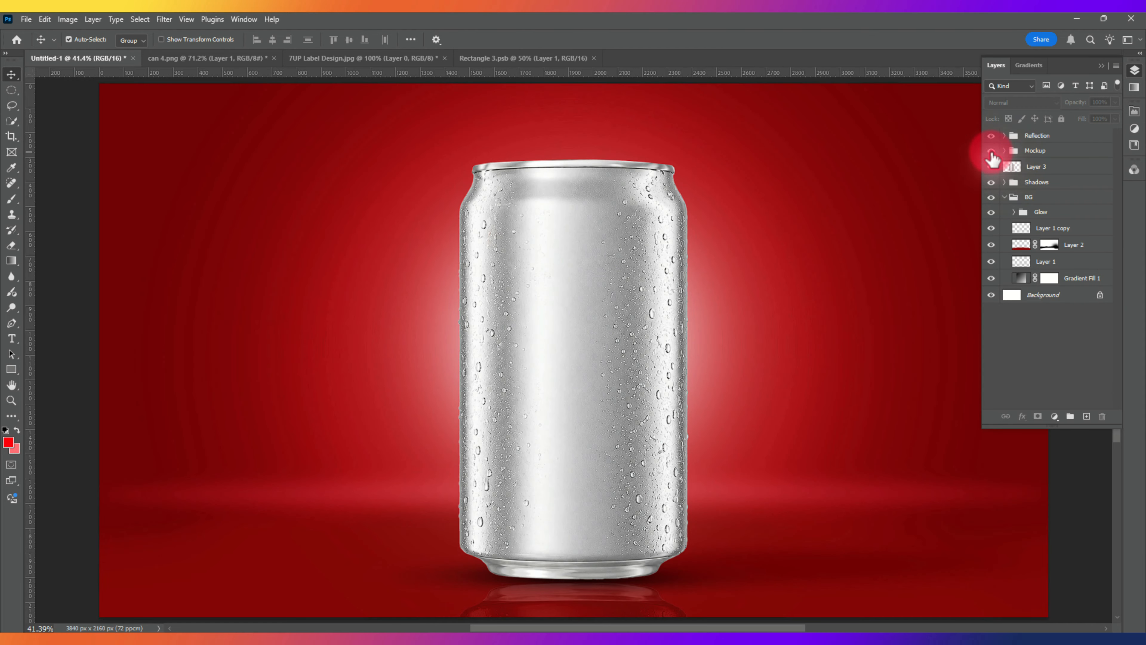
click(991, 166)
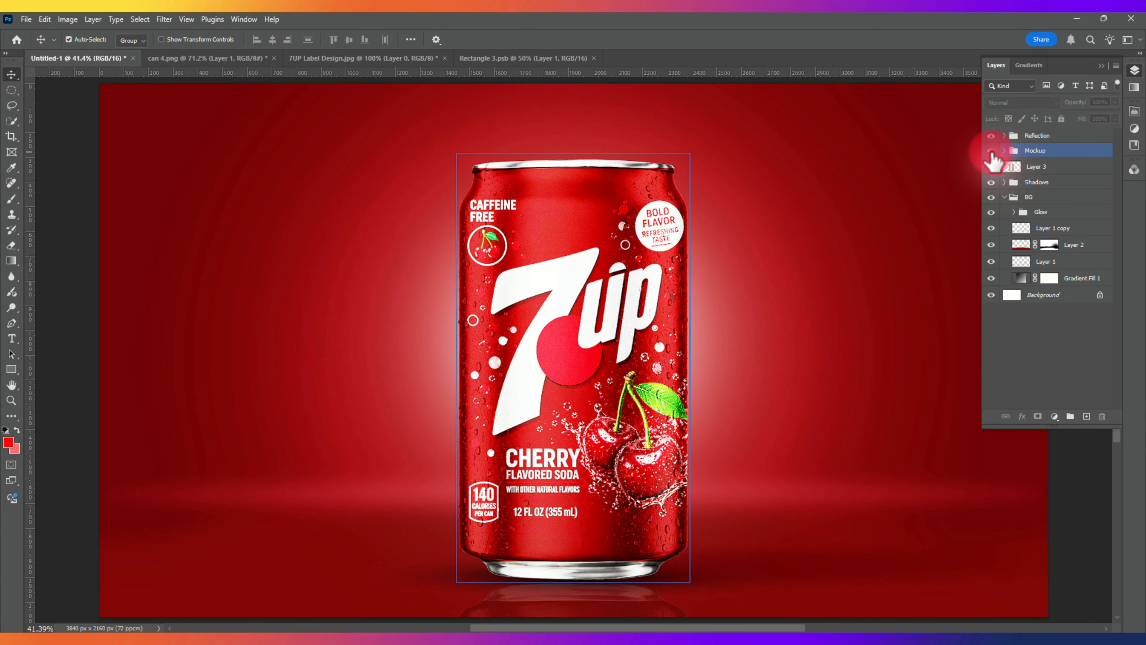
click(1104, 68)
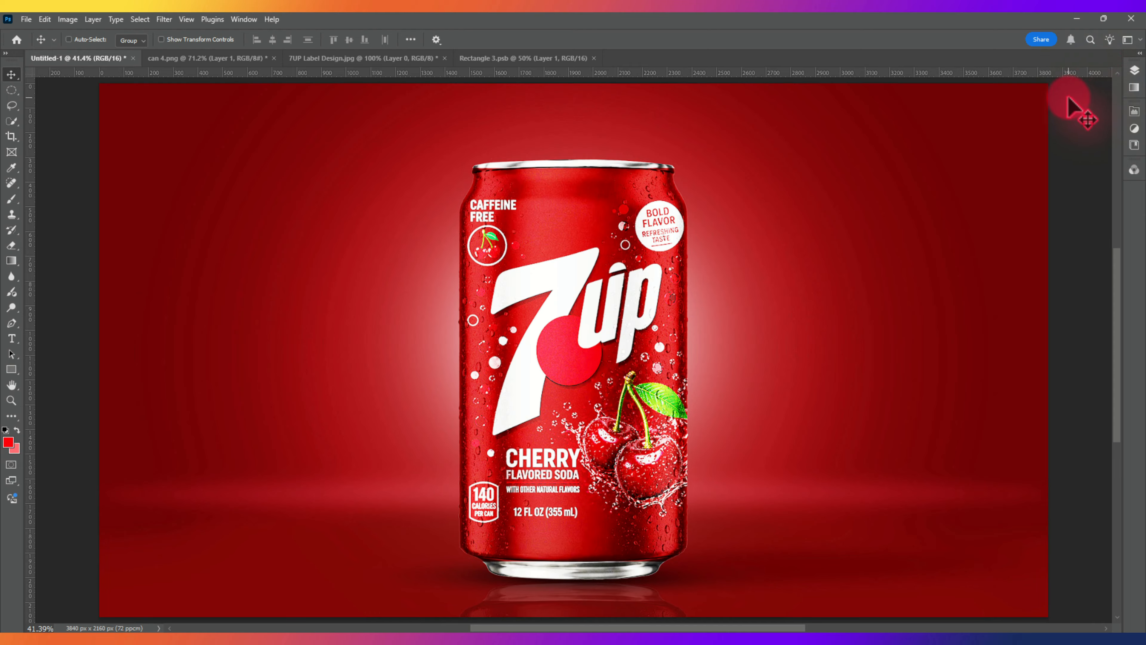
key(ctrl+z)
key(ctrl+shift+z)
key(ctrl+z)
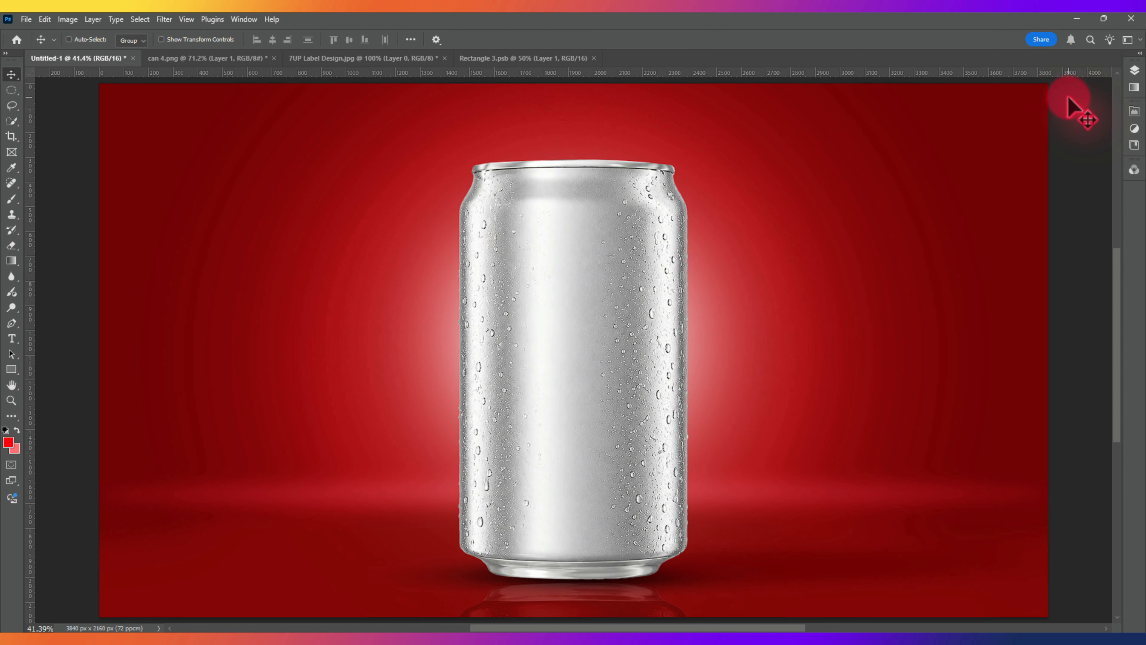
key(ctrl+shift+z)
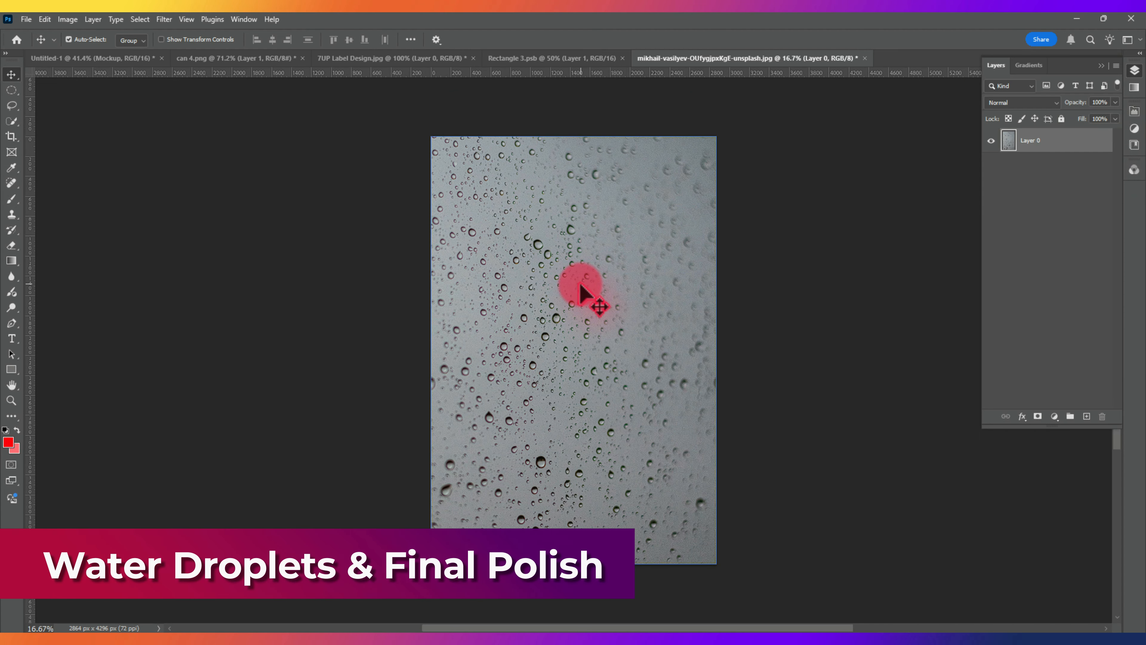
- Bring the water-droplet photo into the can document above the Mockup group and scale it to about 37% to cover the can body
drag(580, 286, 539, 289)
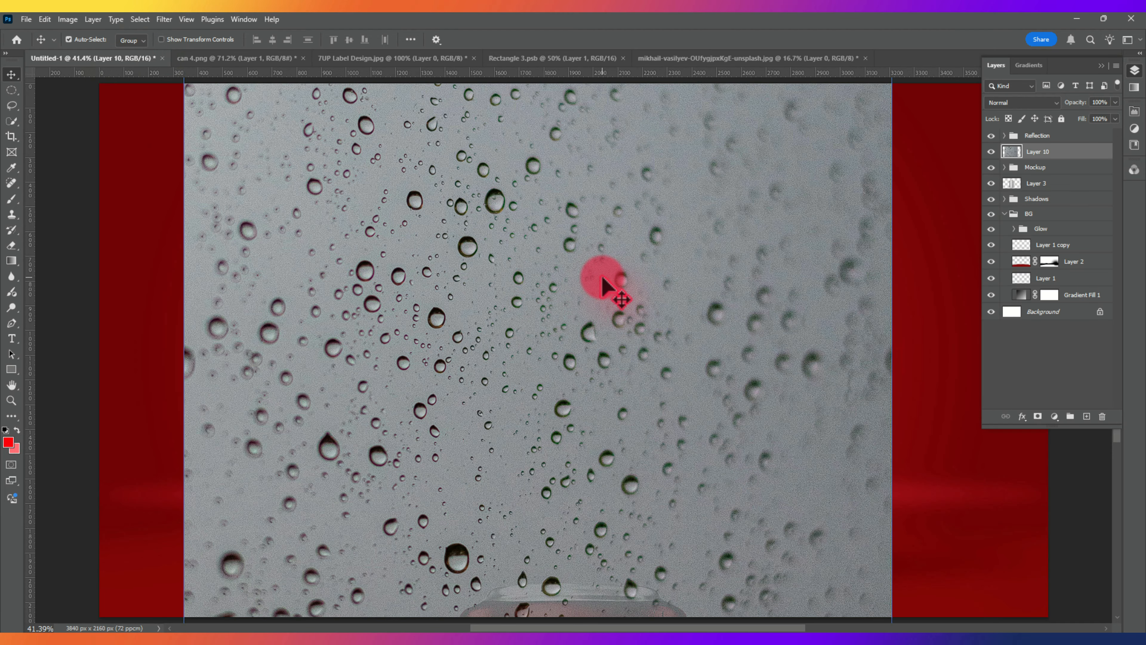
key(ctrl+t)
scroll(603, 279, down, 5)
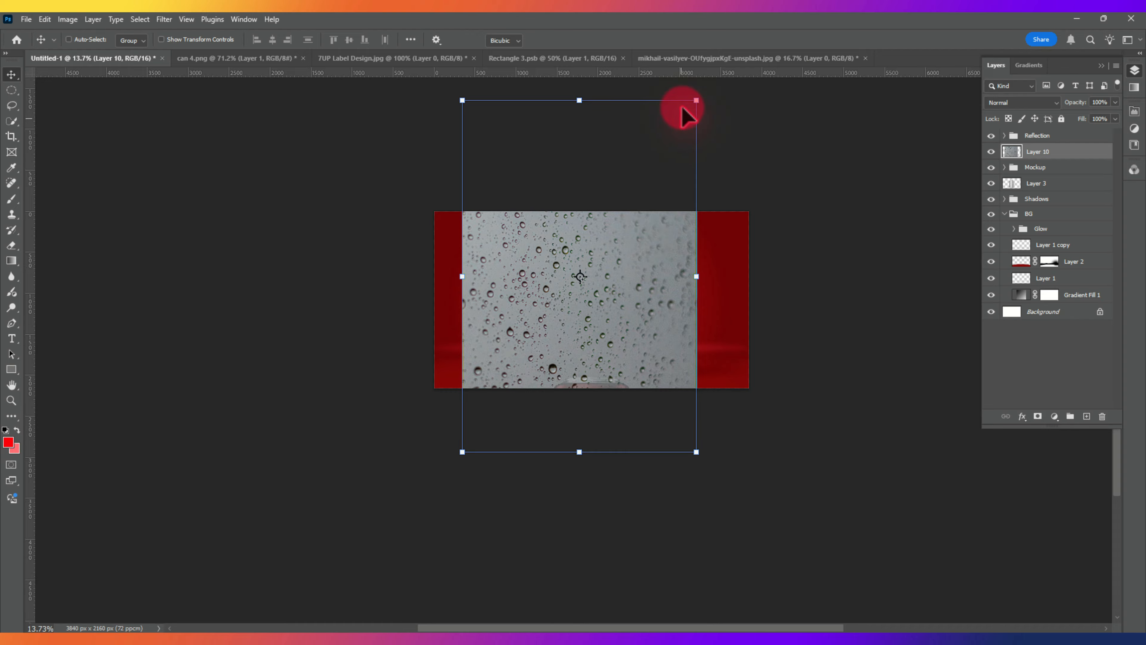
drag(696, 100, 611, 231)
scroll(606, 282, left, 2)
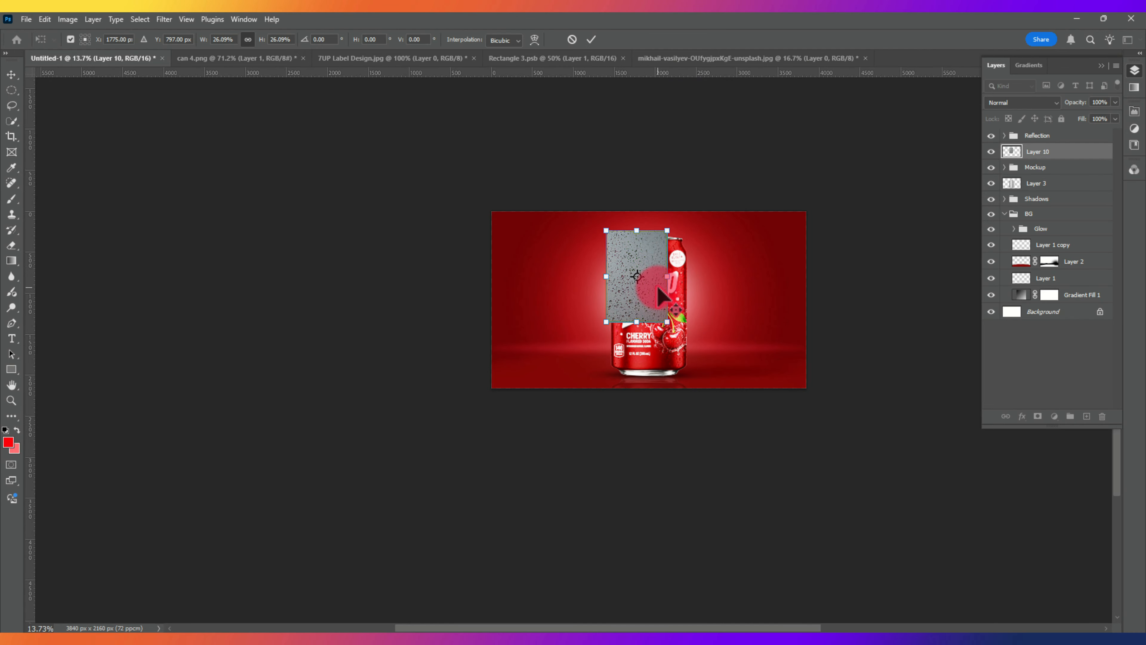
scroll(657, 284, up, 5)
drag(592, 389, 627, 437)
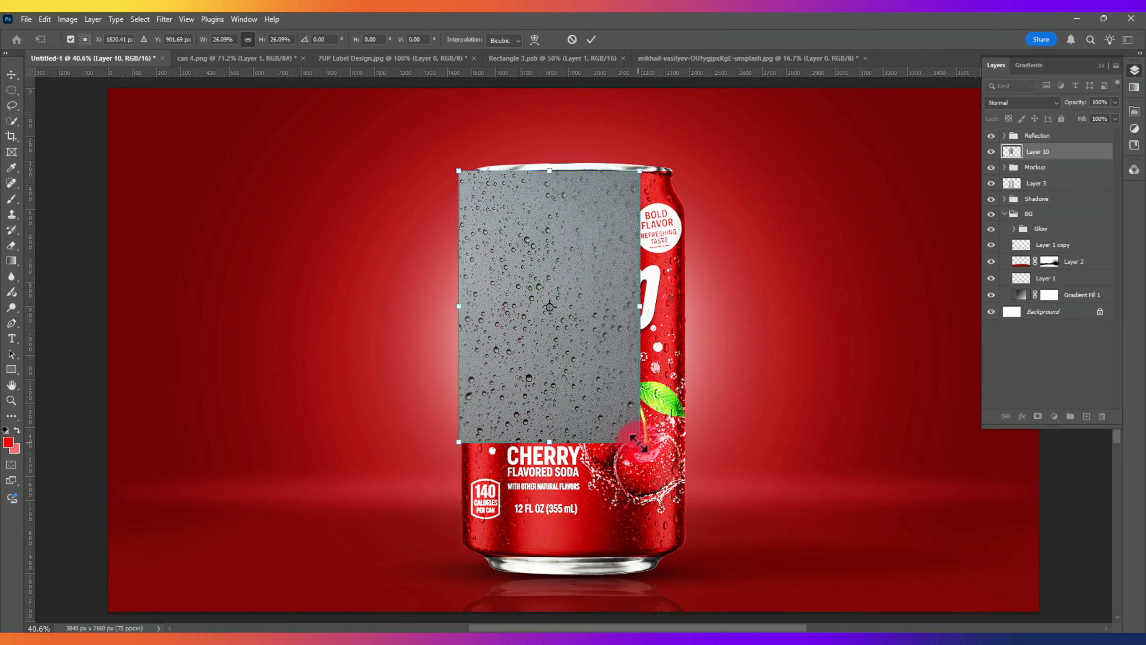
drag(675, 471, 739, 537)
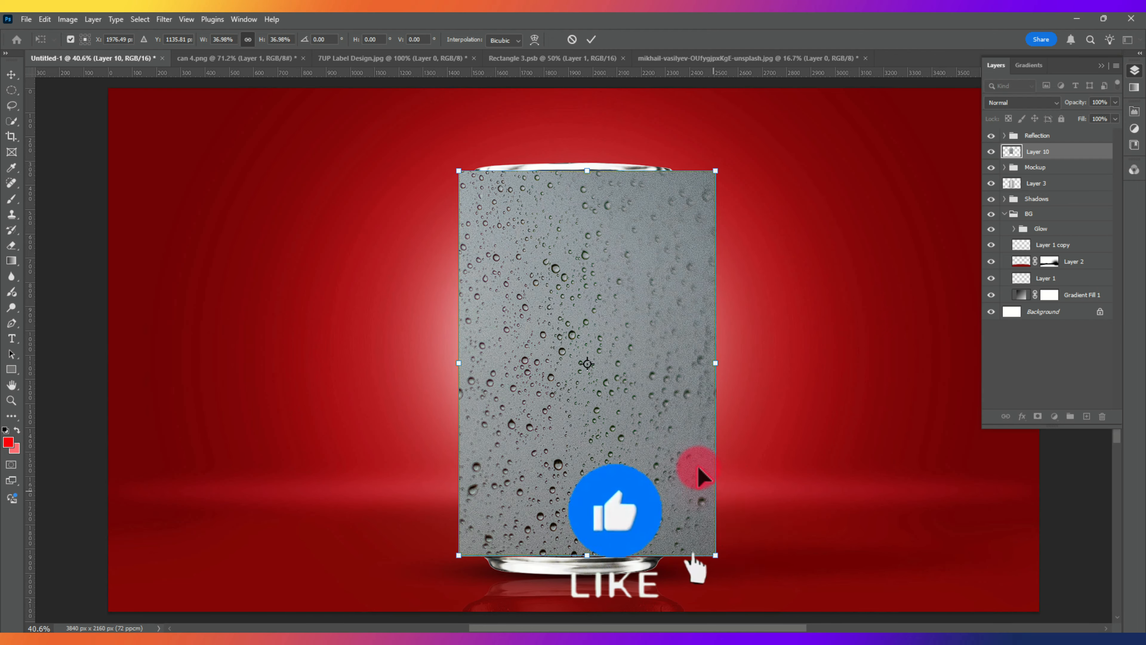
drag(678, 432, 656, 422)
click(1037, 160)
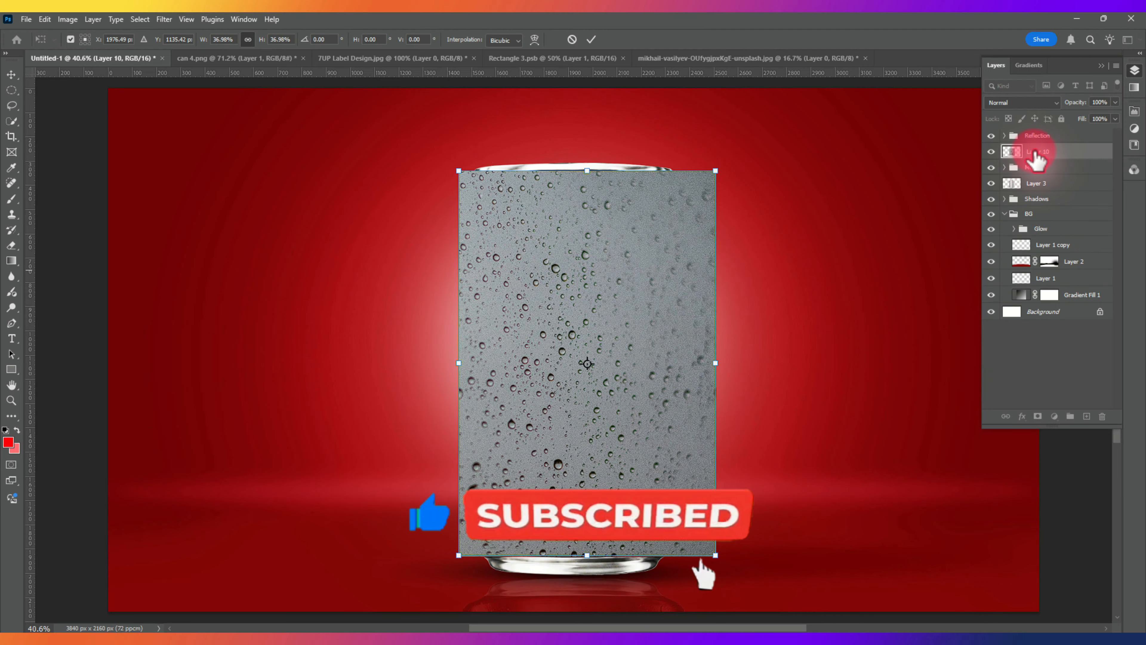
click(591, 39)
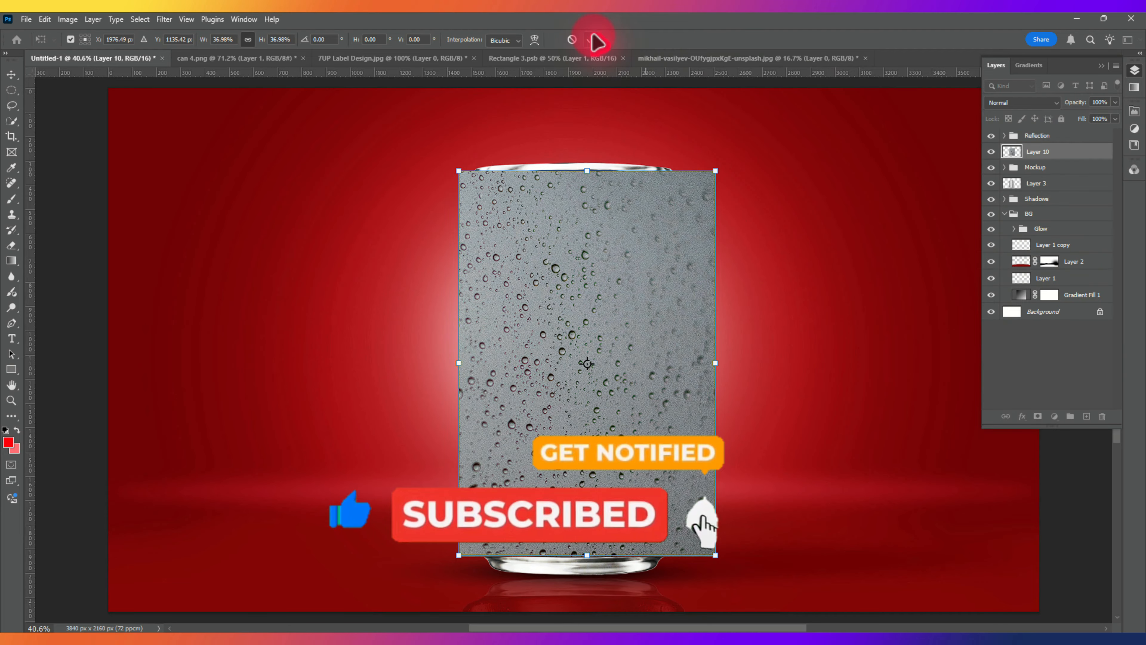
- Set the droplet layer, Layer 10, to Hard Light blending and clip it to the Mockup group
click(1046, 102)
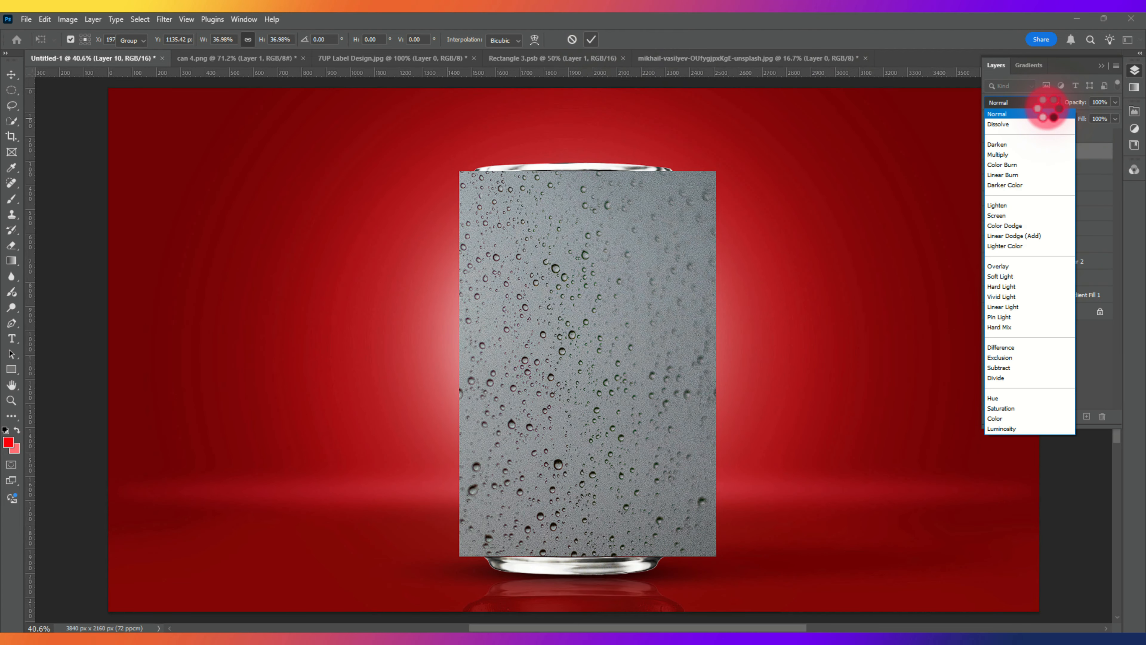
click(1010, 286)
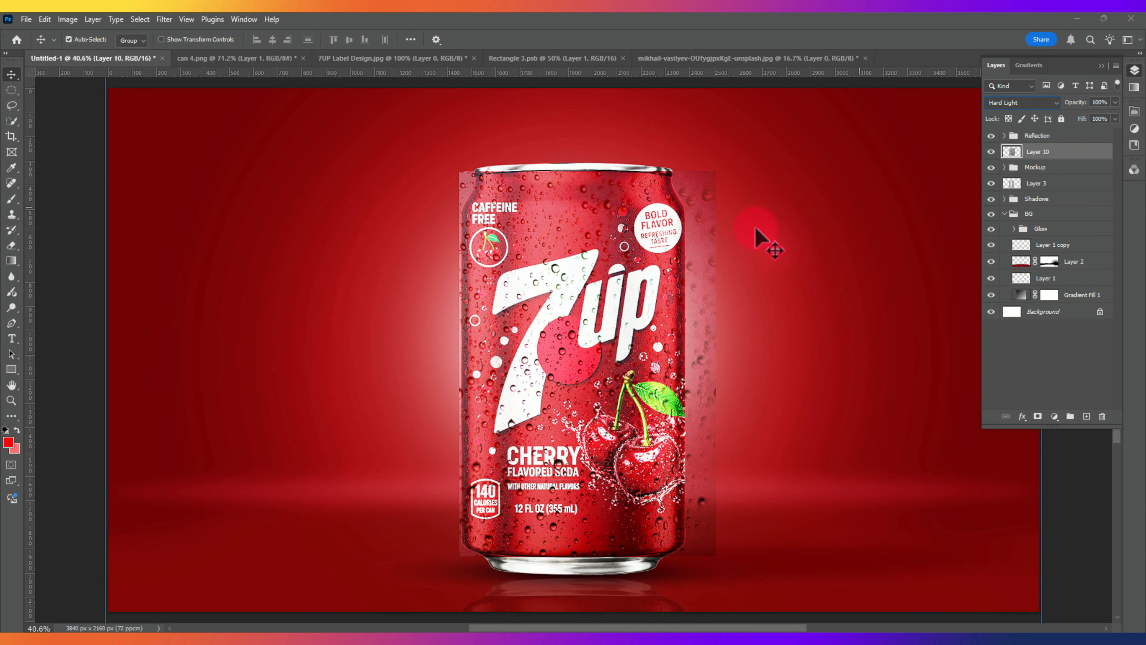
click(1032, 155)
drag(1033, 167, 1043, 153)
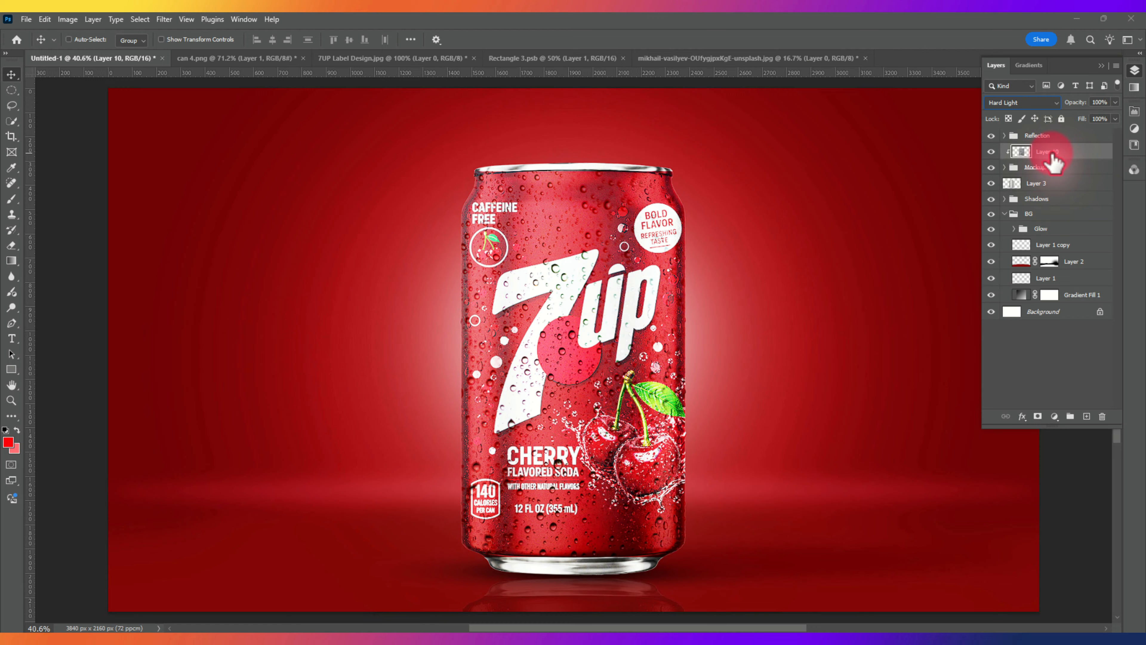
- Adjust Layer 10's Levels to midtones 1.22, input white 245 and output white 204, and compare the can with the droplets hidden and shown
key(ctrl+l)
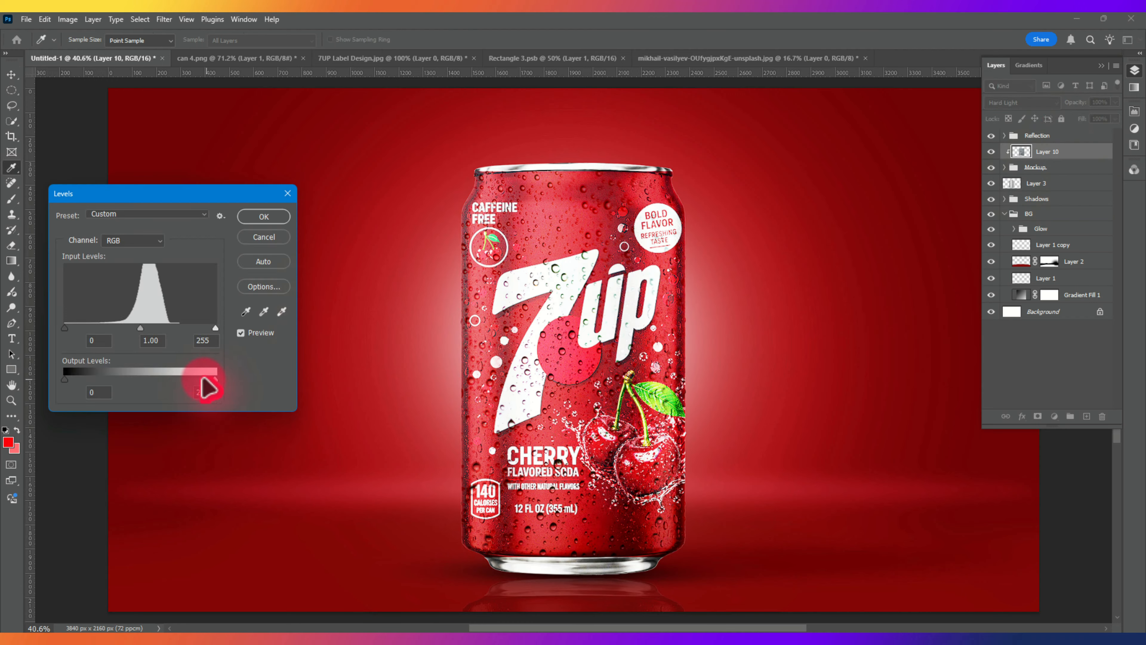
drag(205, 387, 185, 382)
drag(153, 329, 139, 335)
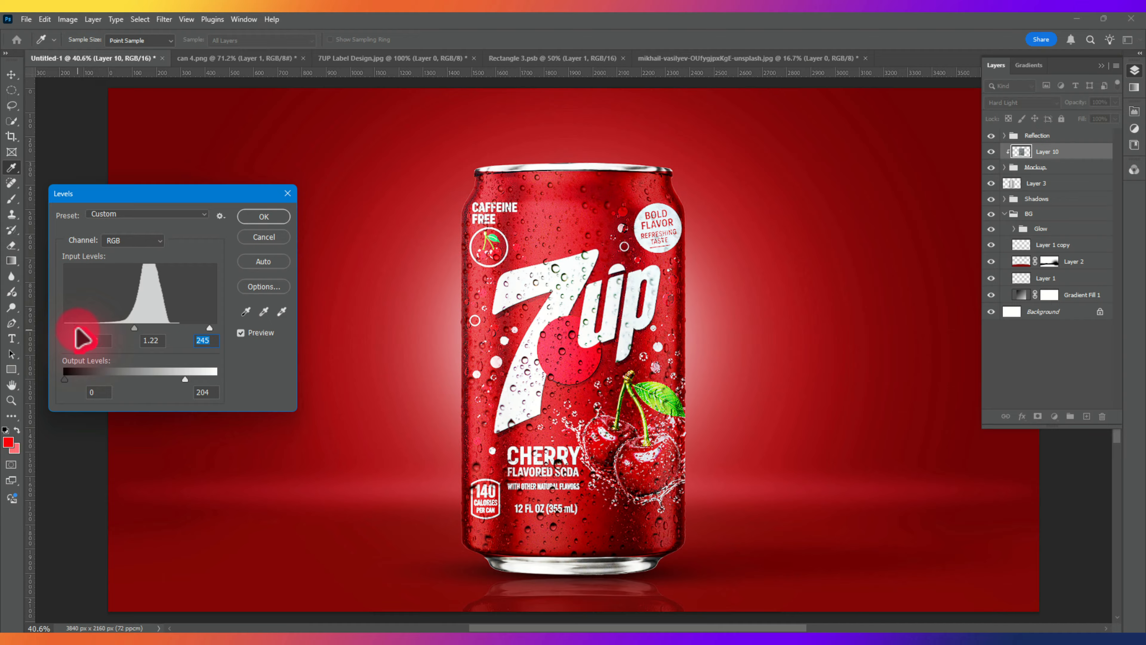
click(267, 222)
key(v)
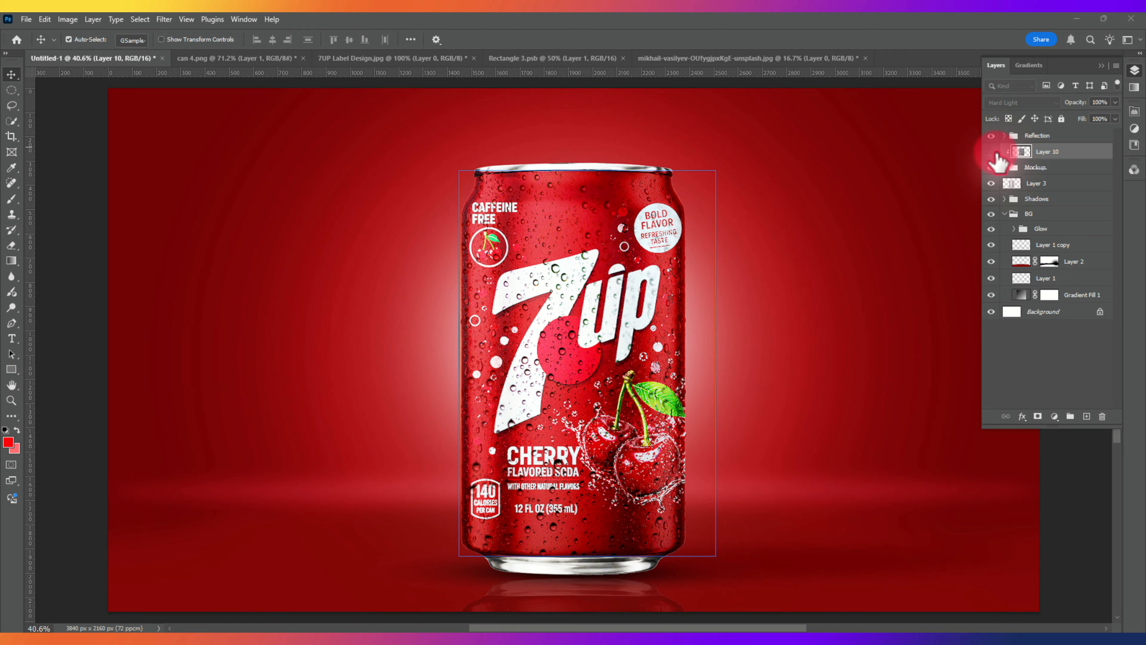
click(992, 153)
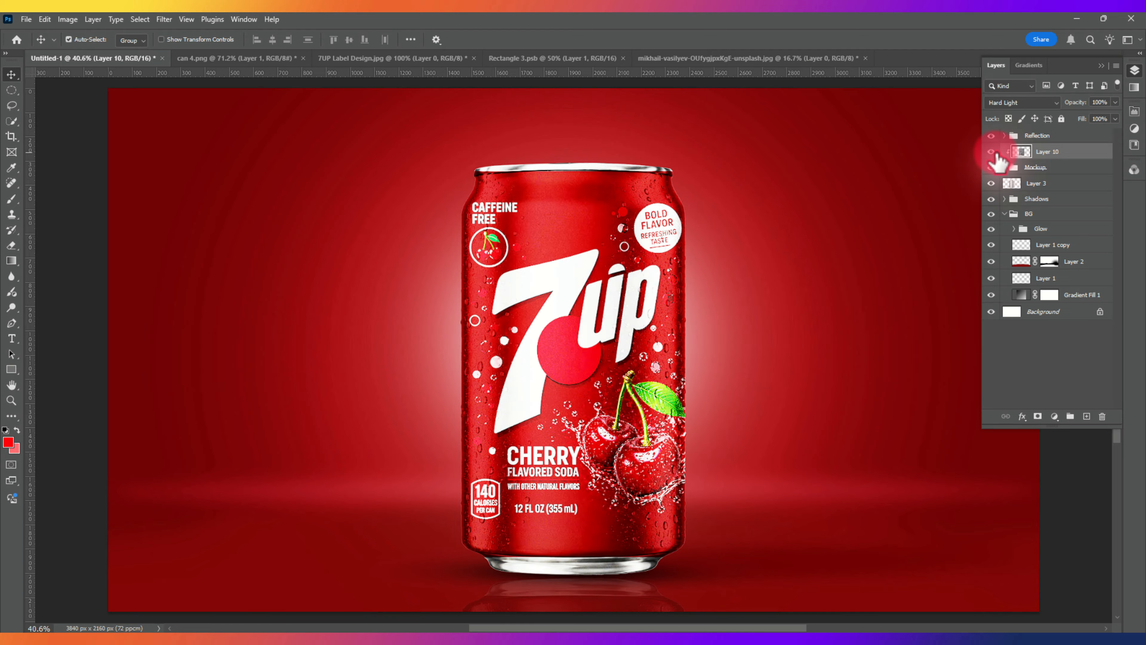
click(992, 152)
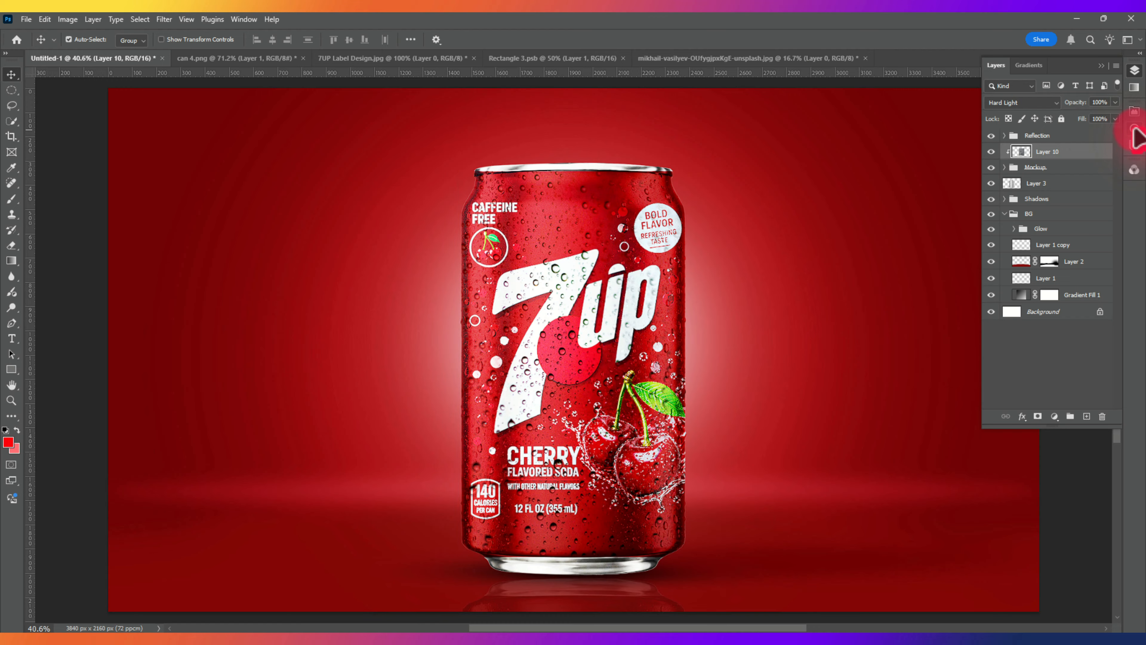
- Add a Brightness/Contrast adjustment clipped above Layer 10 with brightness about 25 and contrast 15, and compare the can without and with it
click(1054, 417)
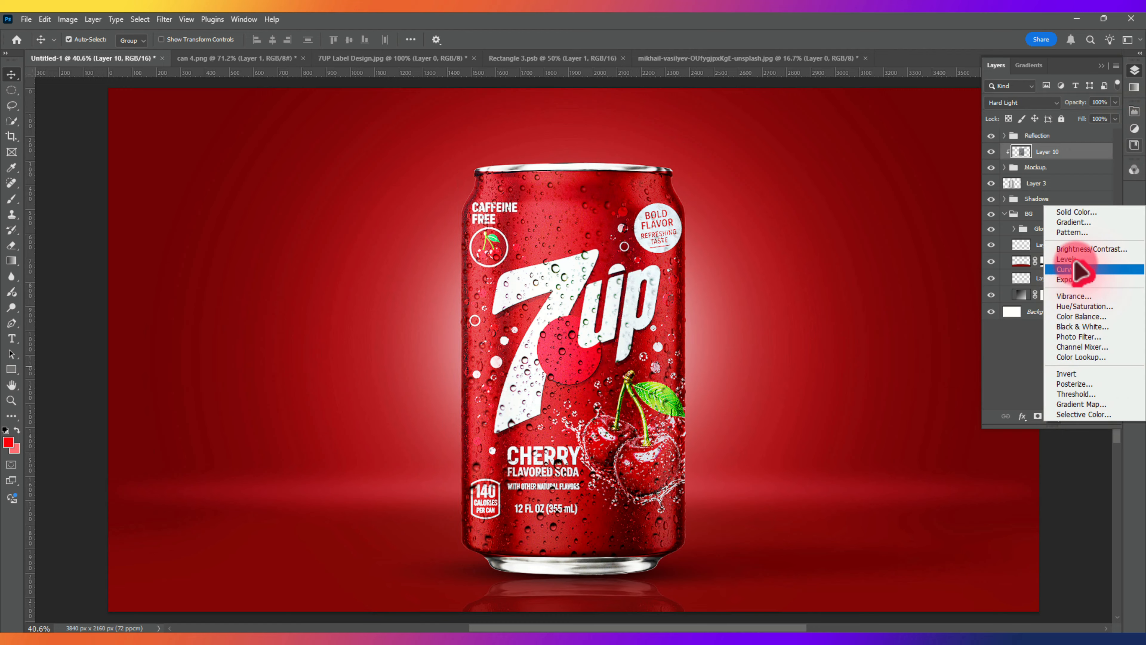
click(1079, 250)
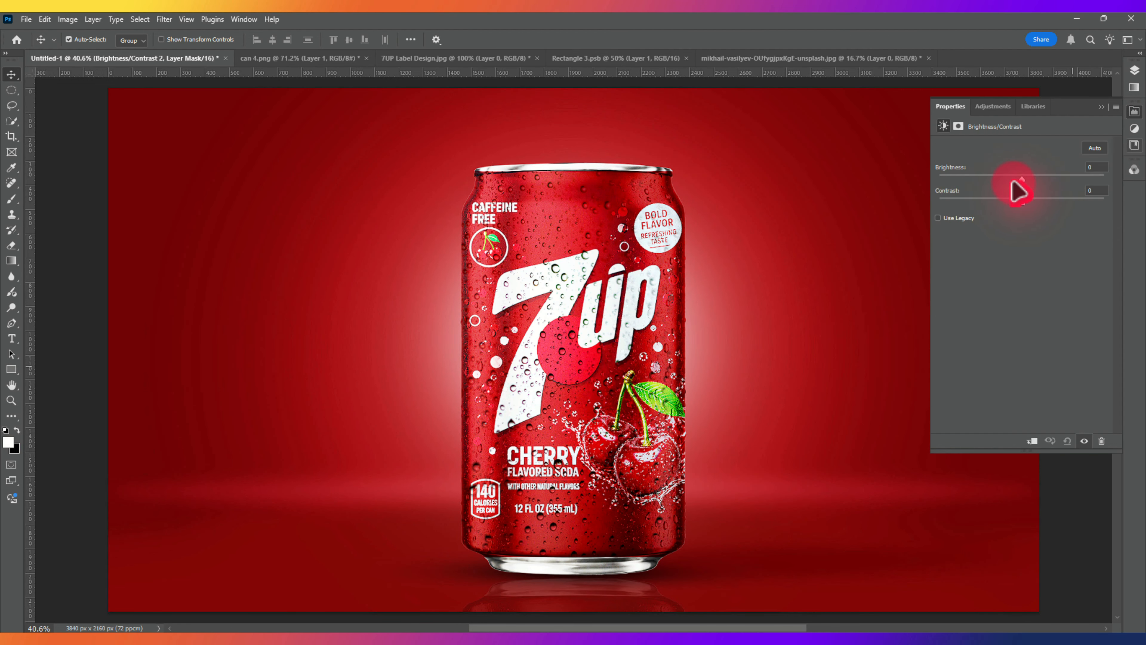
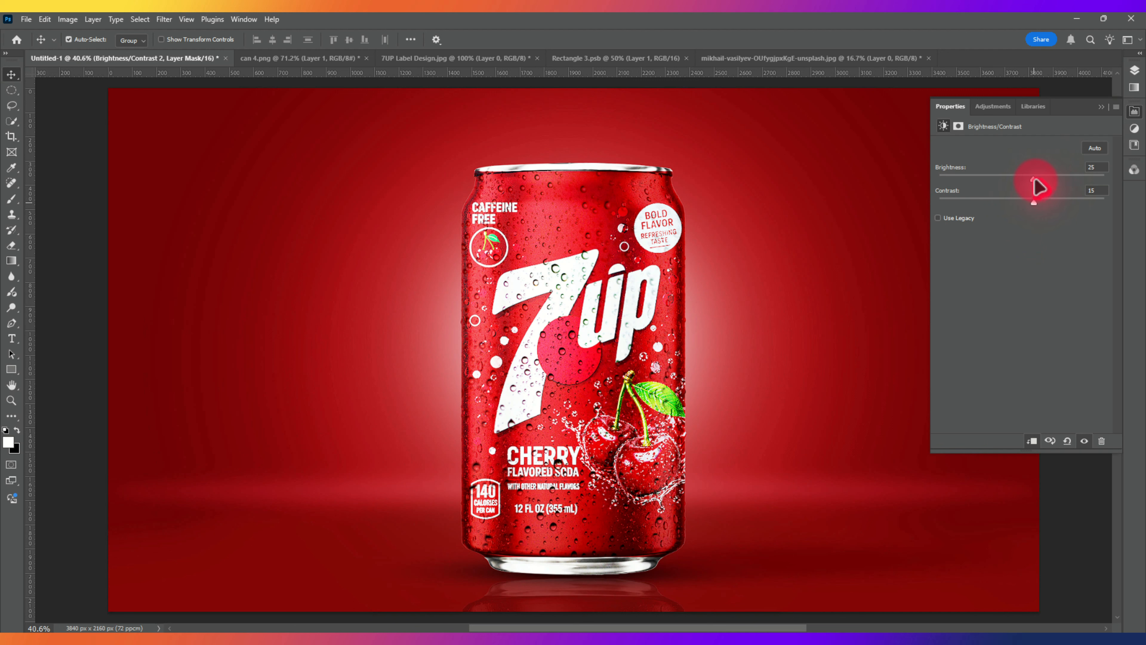
click(1103, 109)
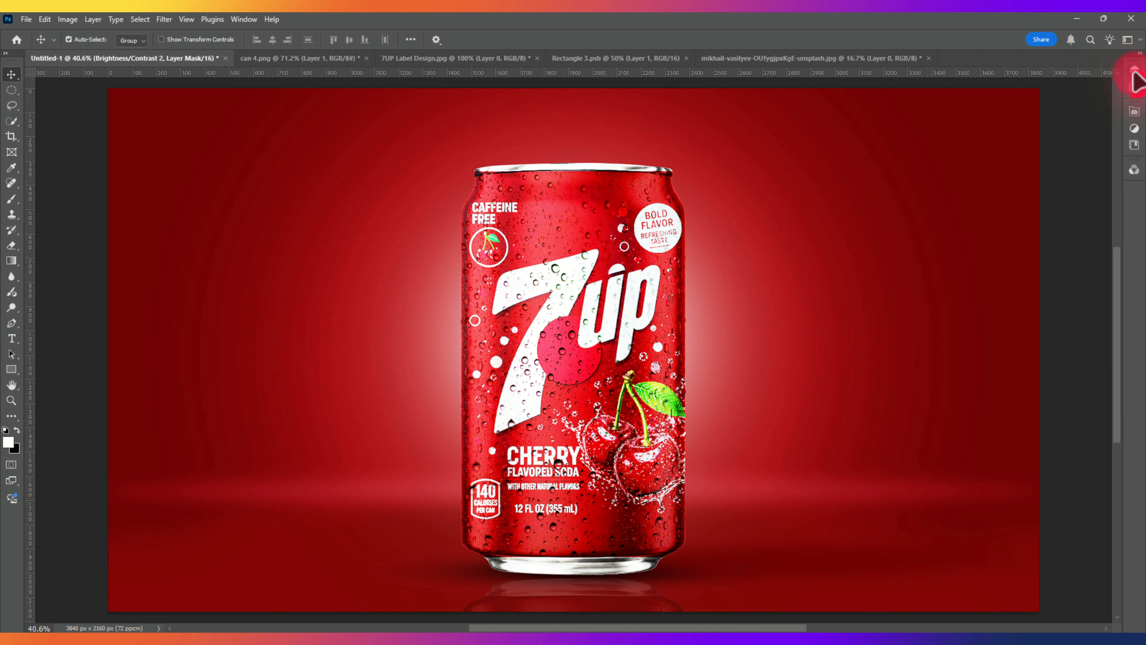
click(1135, 70)
click(992, 153)
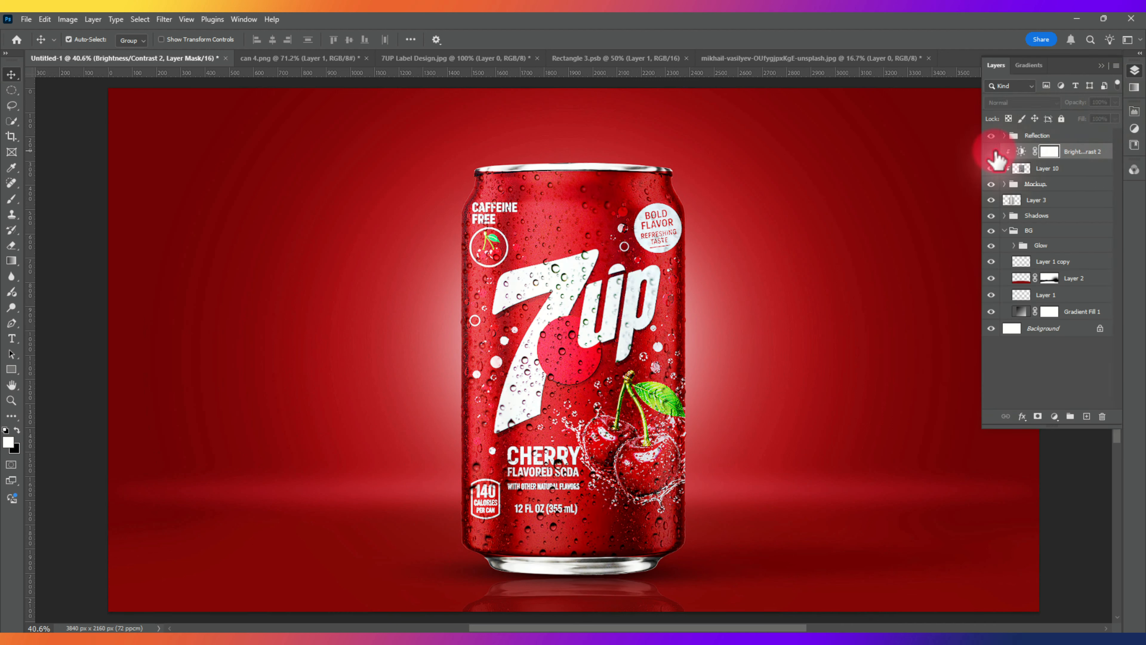
click(992, 152)
- Add a layer mask to the Place Ypur Design Here layer inside the Mockup group
click(1049, 219)
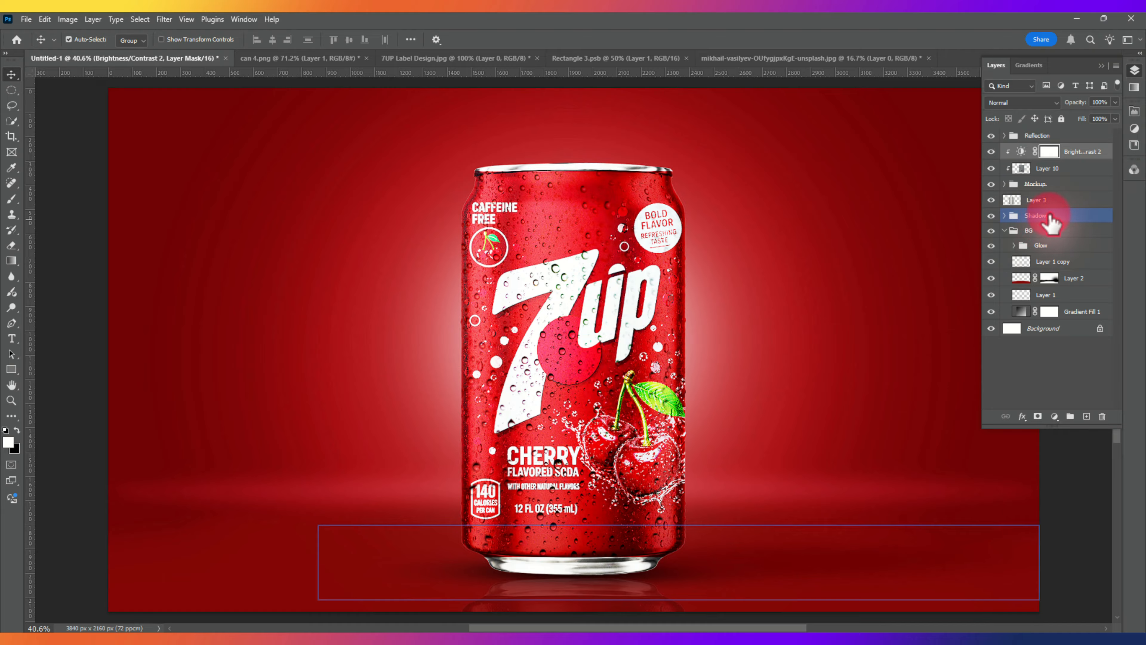
click(1011, 220)
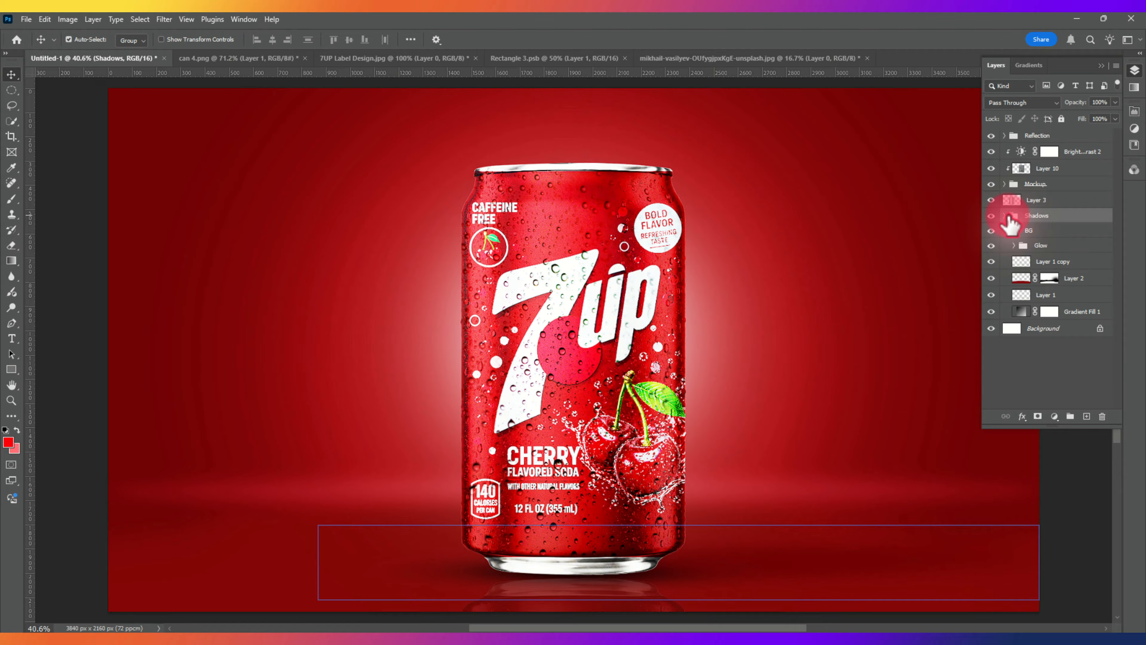
click(1005, 217)
click(1005, 217)
click(1037, 184)
click(1004, 184)
click(1037, 200)
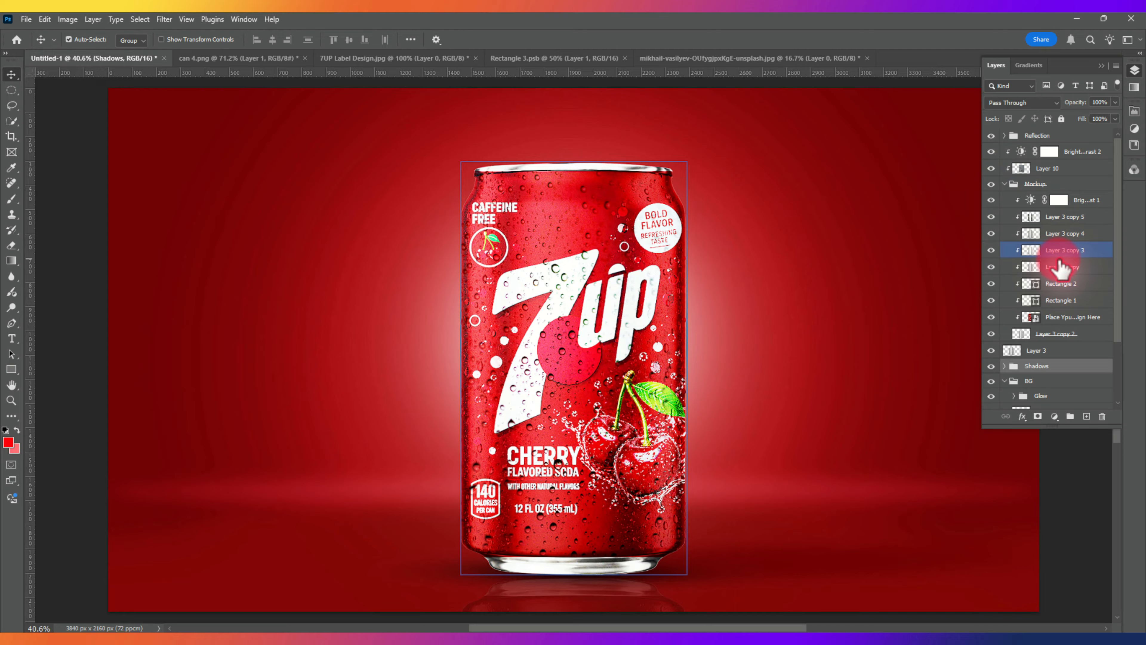
click(1055, 285)
click(1054, 287)
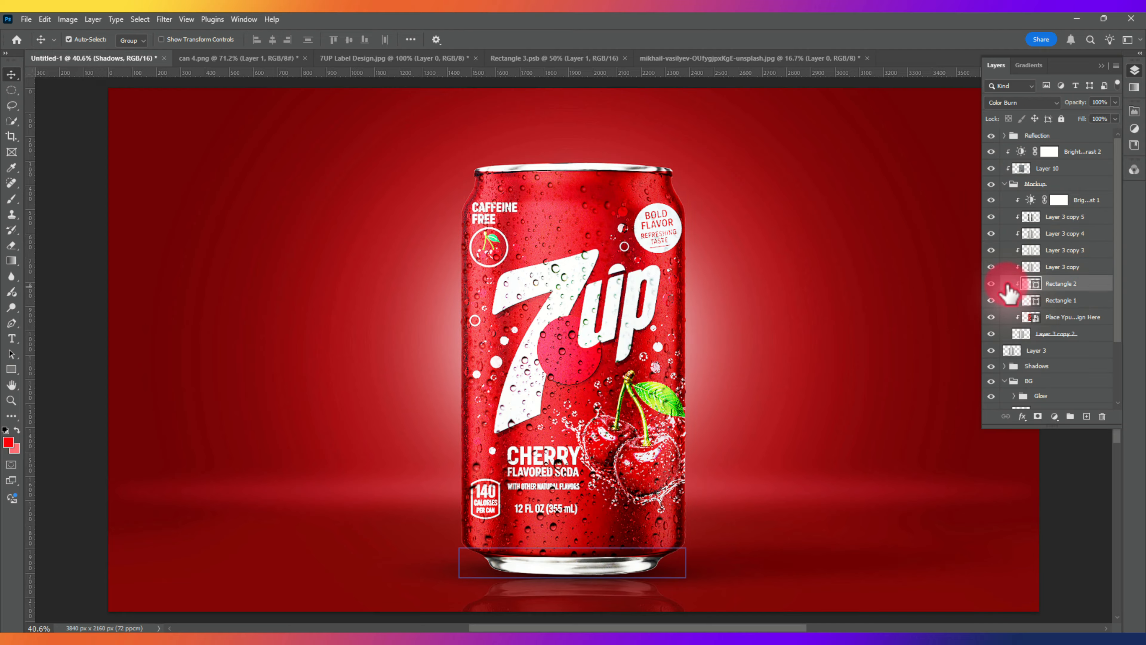
click(1053, 318)
click(1058, 408)
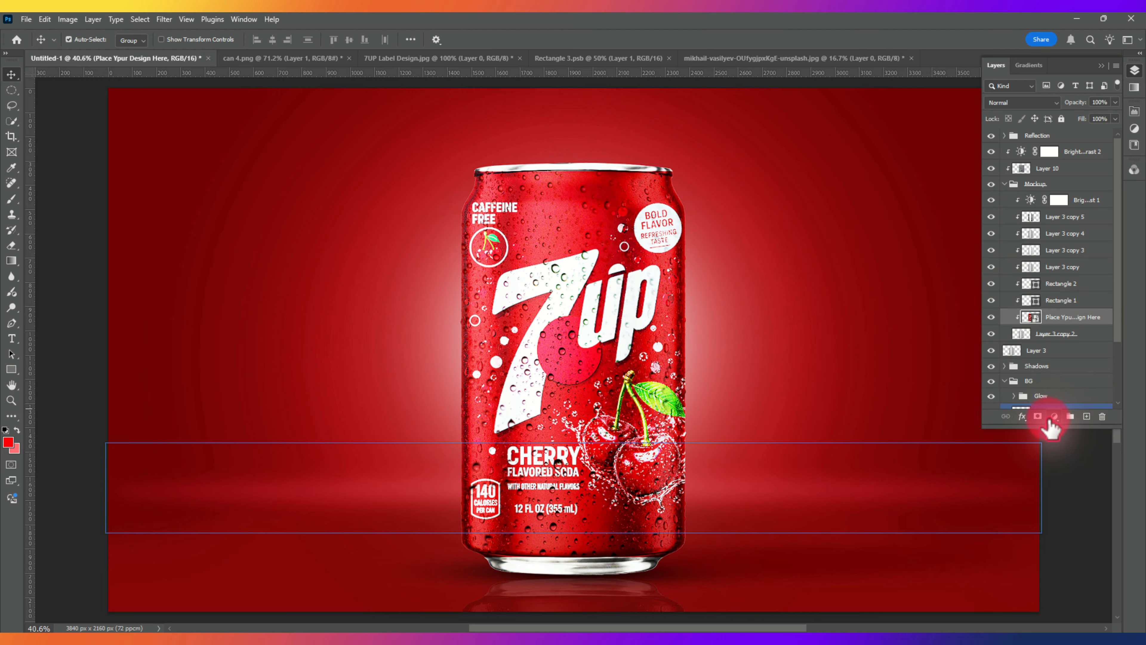
click(1038, 416)
- Paint black with a 97 px brush on the Place Ypur Design Here layer's mask along the can's top and bottom metal rims
key(d)
key(b)
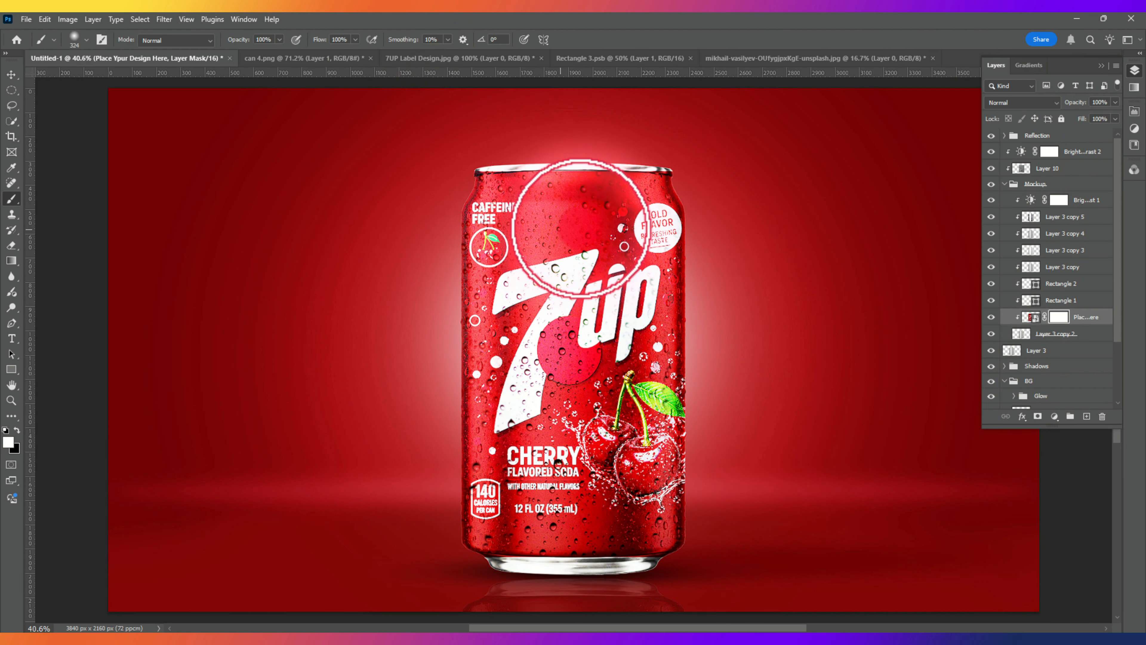
right_click(593, 216)
click(687, 398)
drag(611, 155, 592, 158)
scroll(660, 171, up, 3)
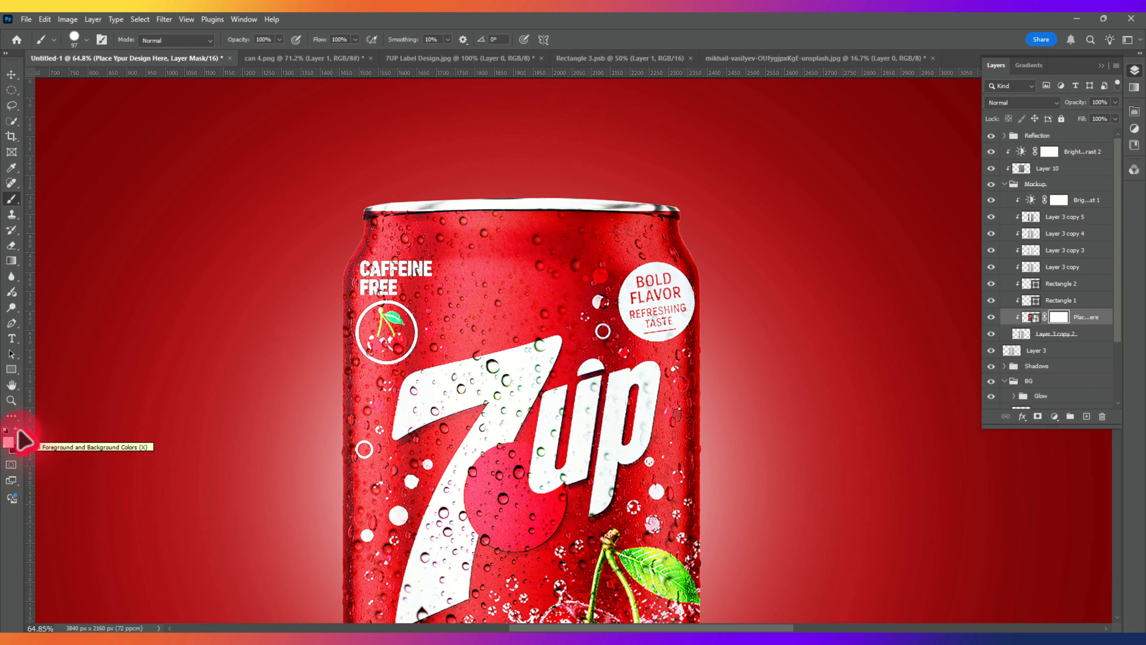
click(18, 431)
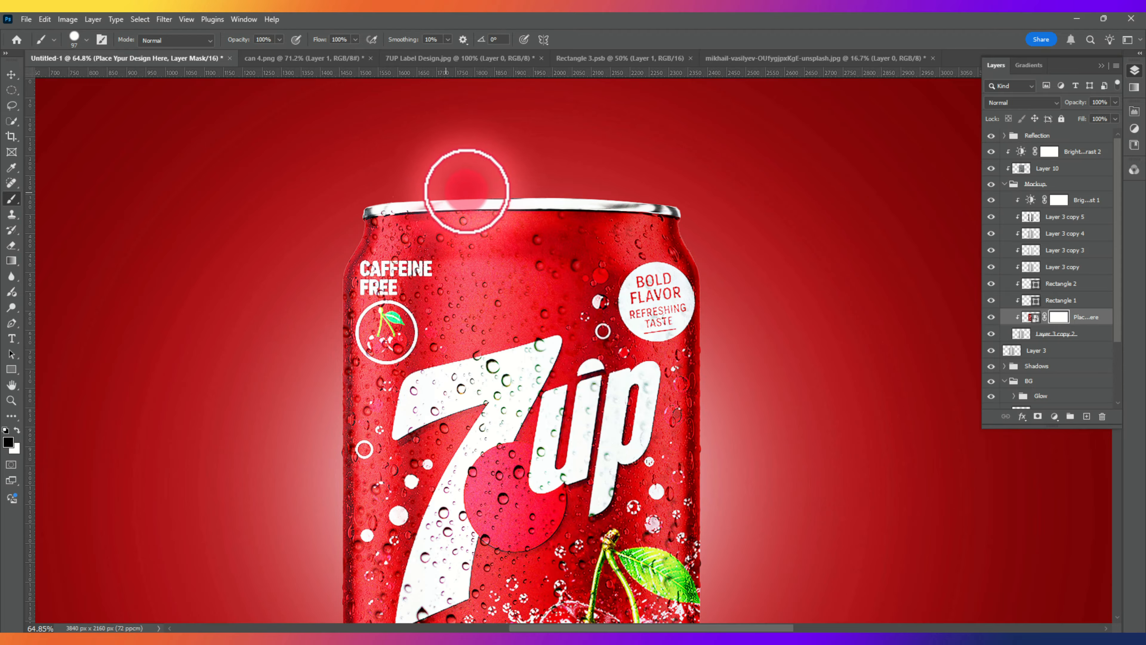
drag(655, 226, 591, 57)
drag(589, 333, 666, 173)
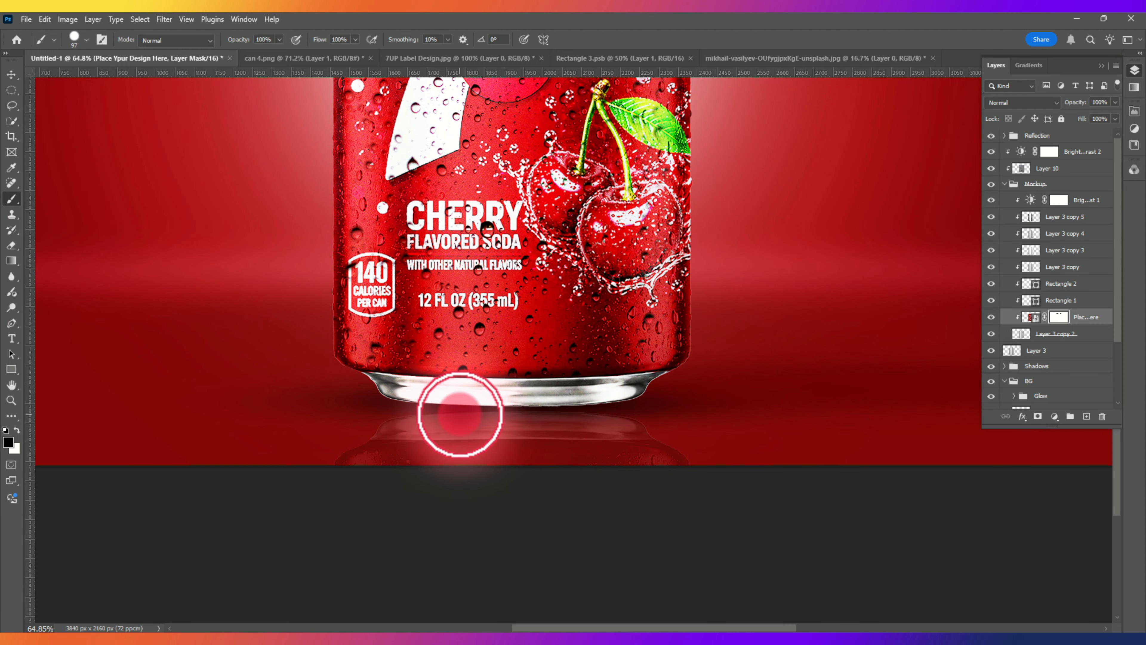
key(ctrl+0)
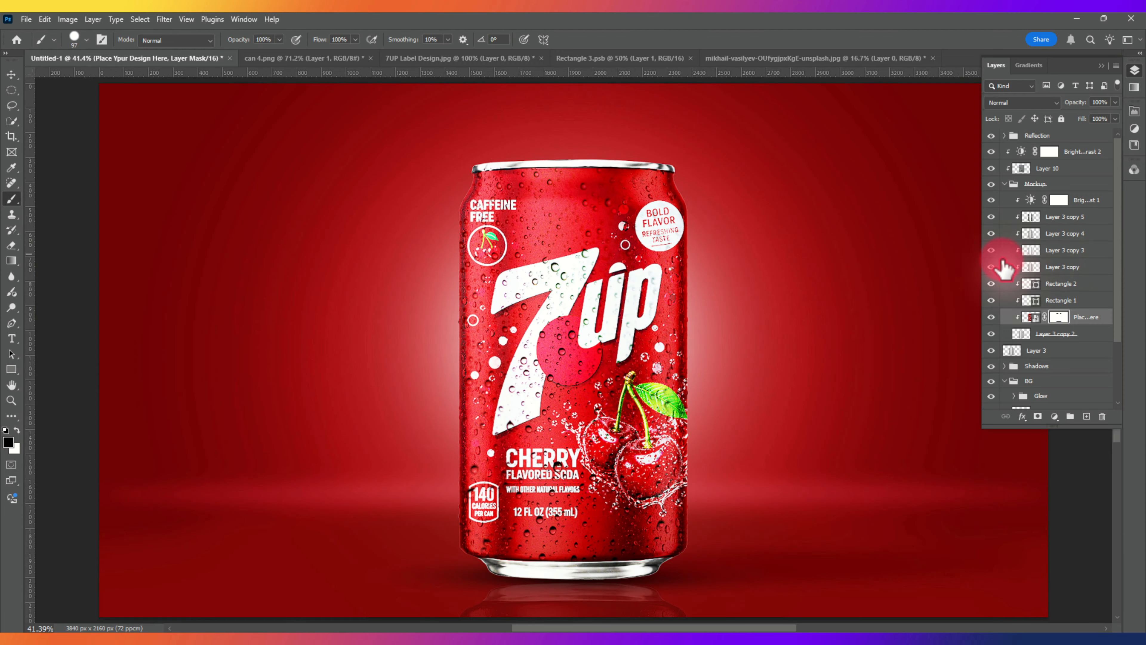
- Collapse the Mockup group and compare the can with the group hidden and shown
click(1004, 185)
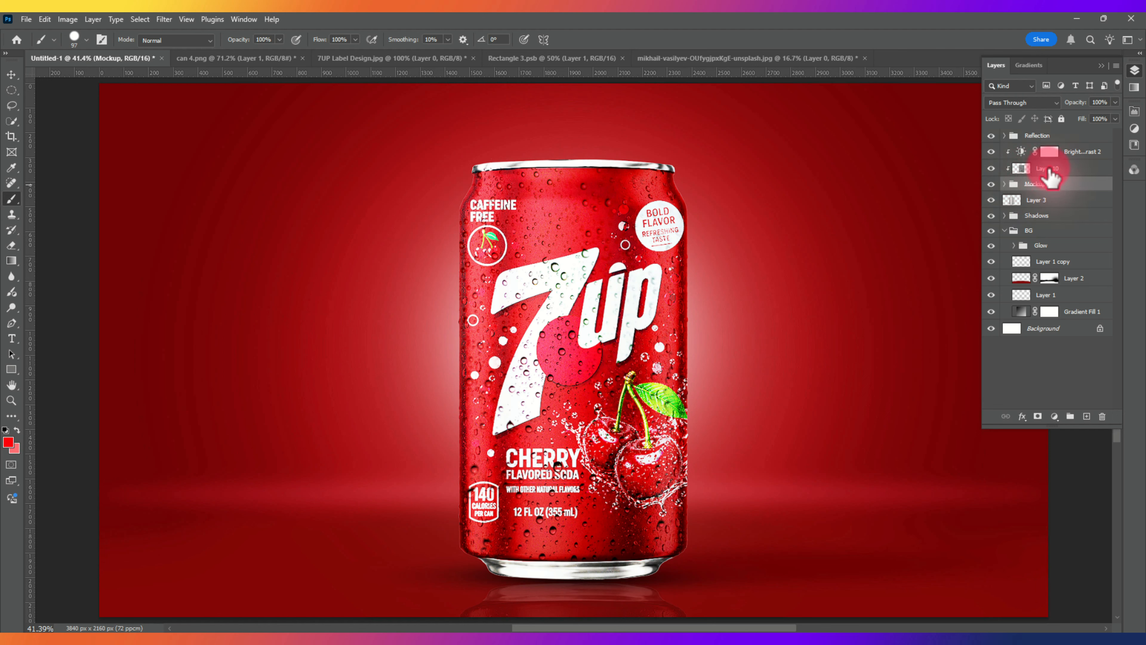
click(990, 184)
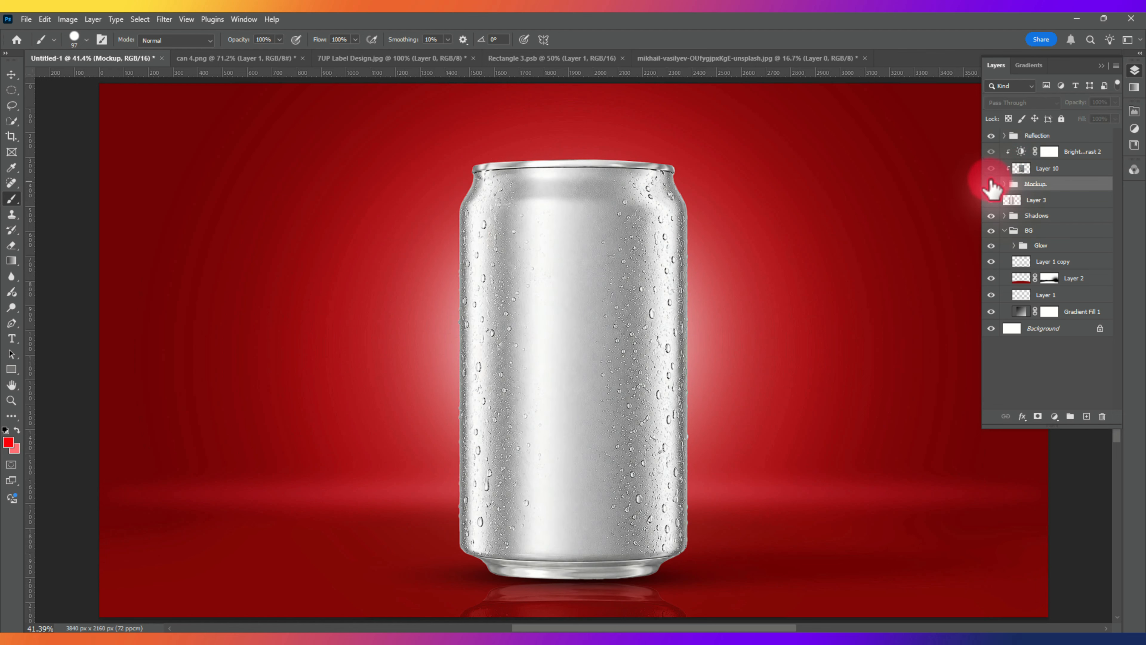
click(990, 184)
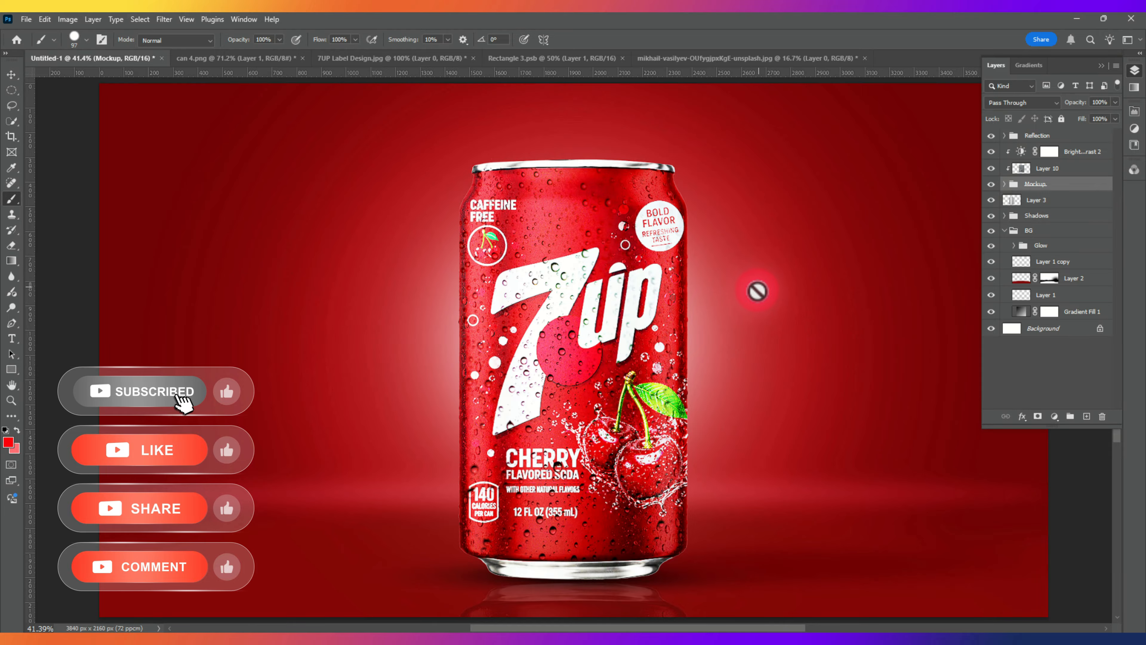
- Deselect all layers and collapse the layer list to leave the finished can artwork unobstructed
key(v)
click(757, 292)
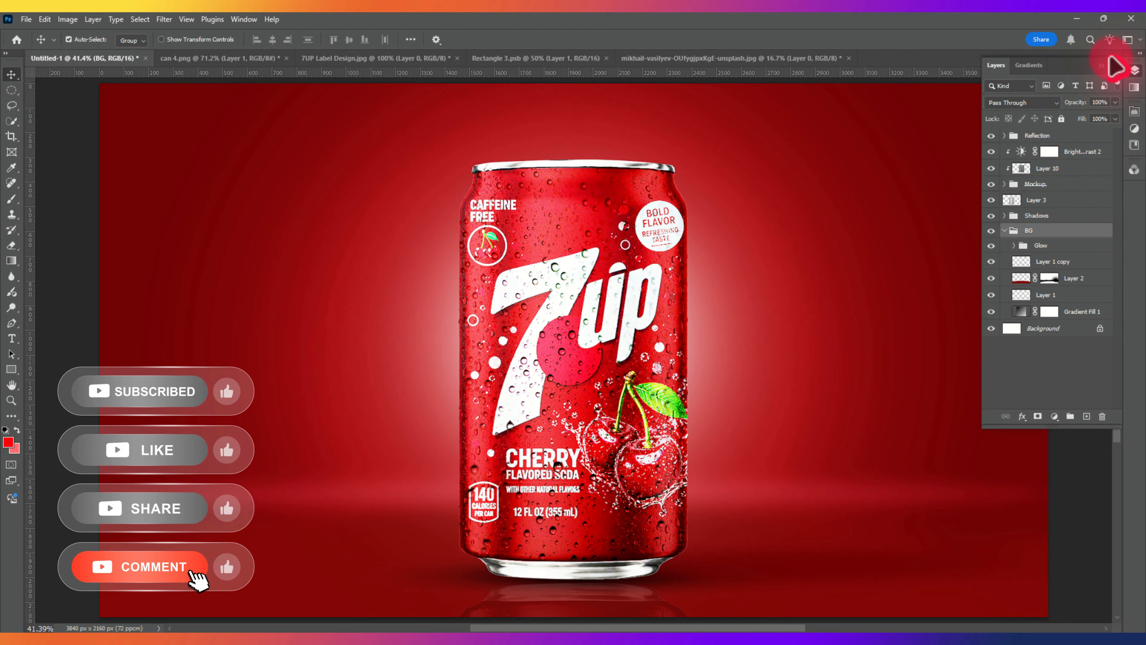
click(1101, 67)
click(1083, 133)
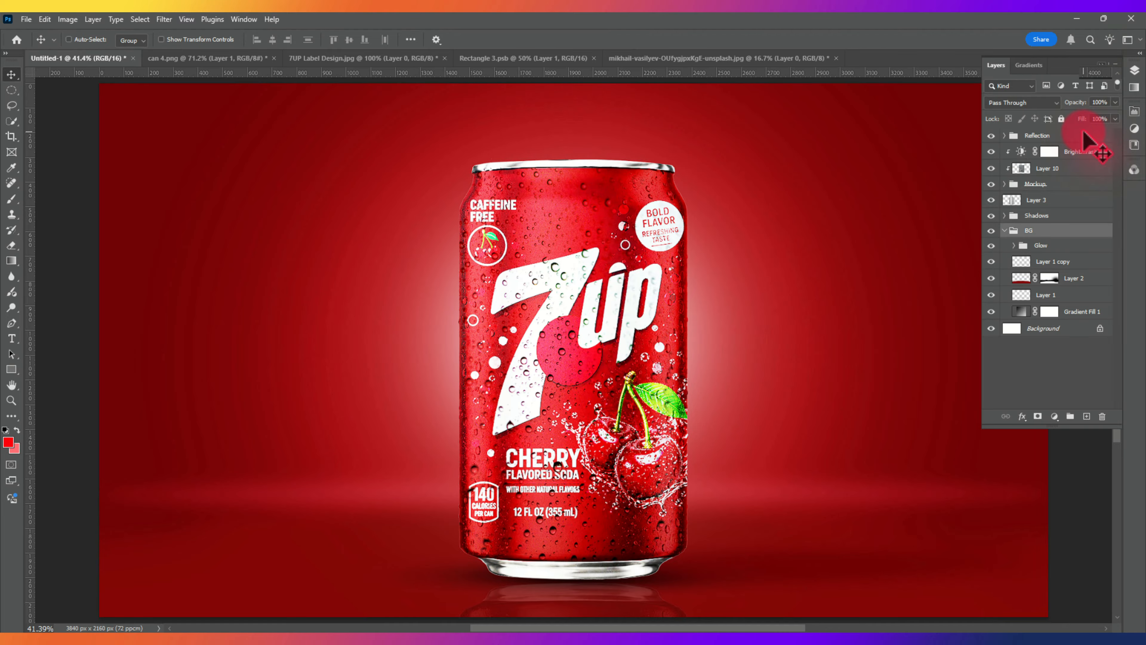
click(1019, 533)
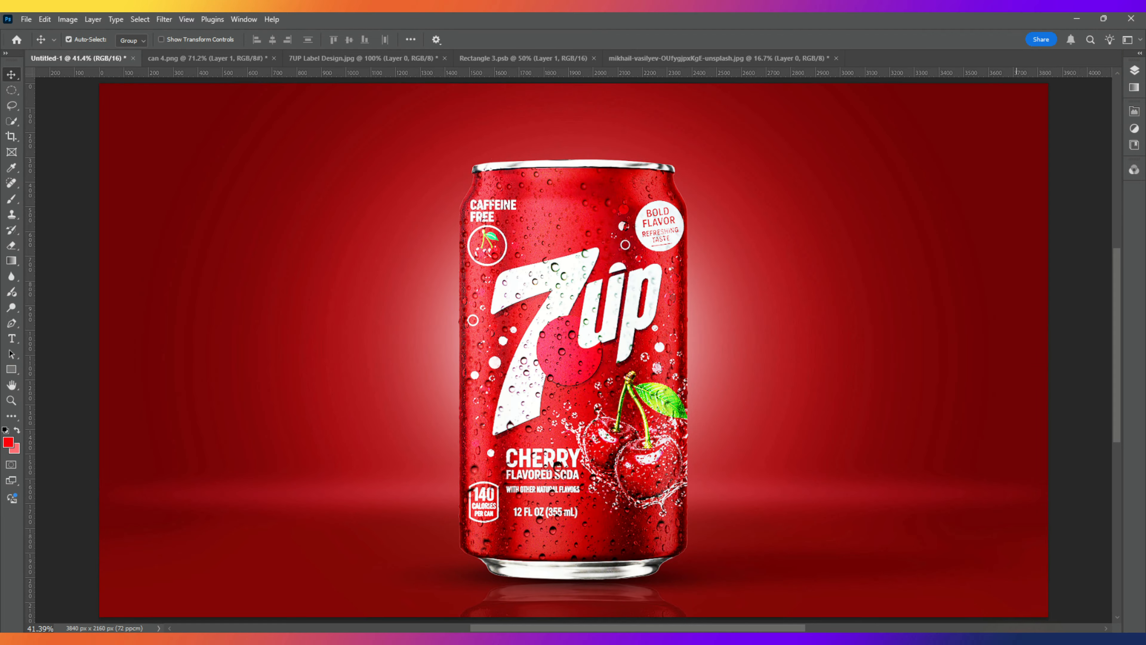